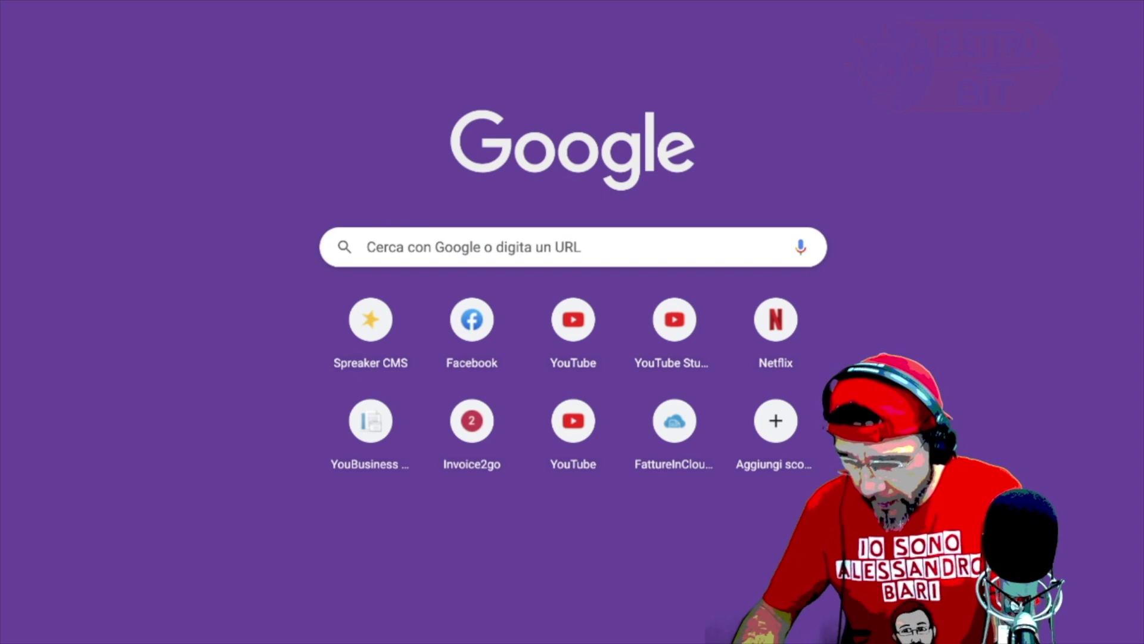
Step: Enter targhetdirect in Chrome's address bar to reach the TarghetDirect homepage
{"action": "type", "text": "targhet"}
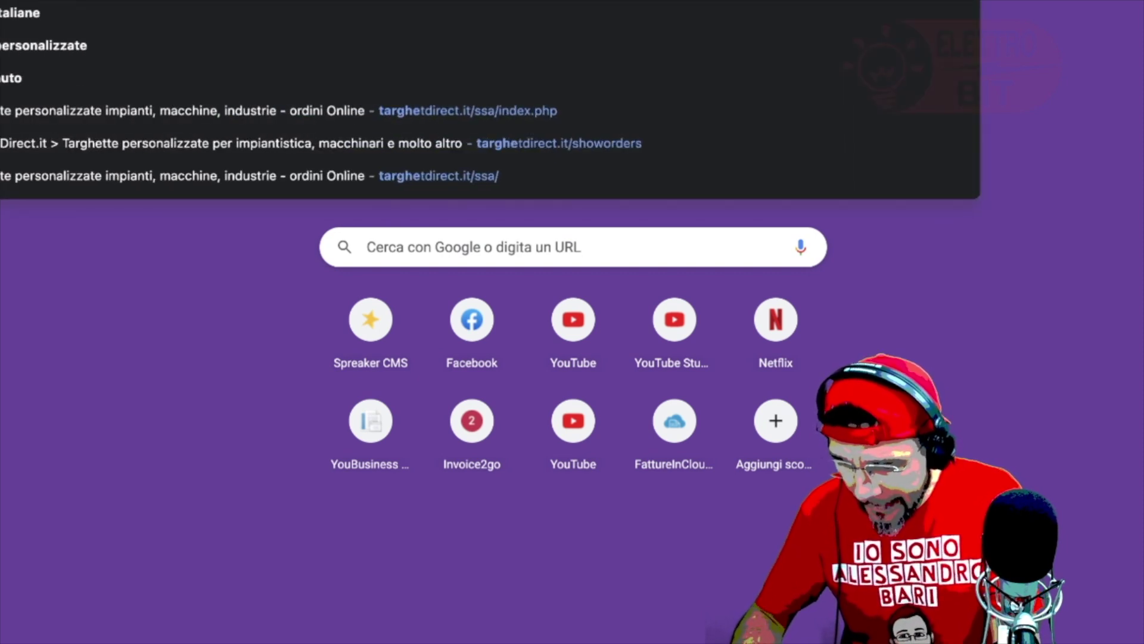
{"action": "type", "text": "direct"}
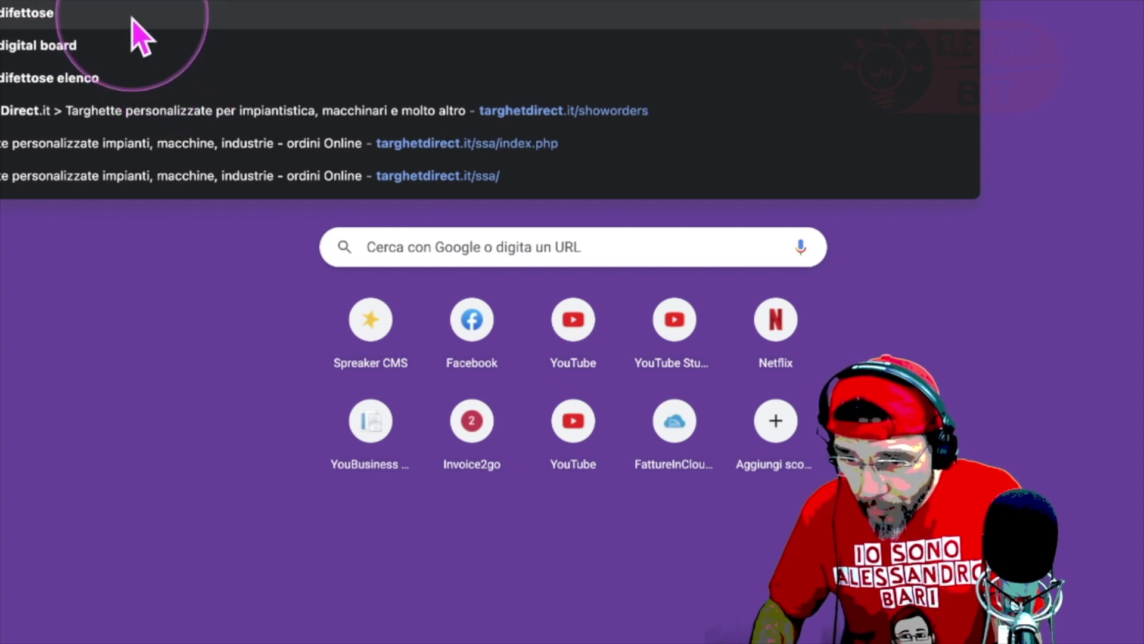
{"action": "key", "text": "Escape"}
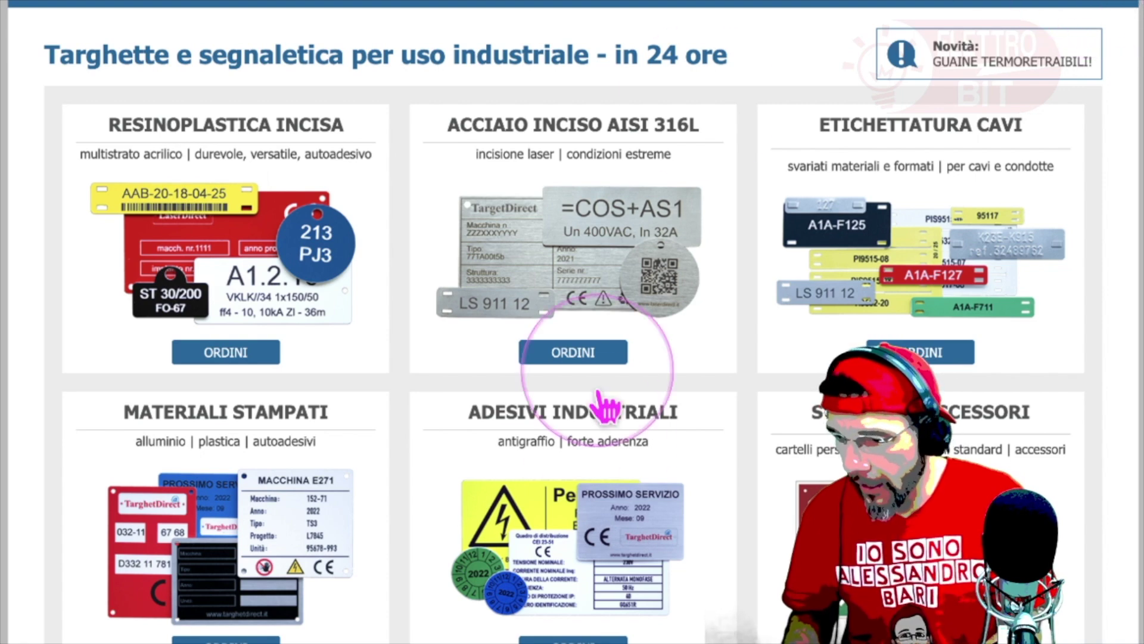
Step: Scroll down the homepage and launch the STRUMENTI sign designer with the 150×100 mm Cartello Allarme project
{"action": "scroll", "coordinate": [158, 394], "scroll_direction": "down", "scroll_amount": 2}
{"action": "scroll", "coordinate": [160, 393], "scroll_direction": "down", "scroll_amount": 11}
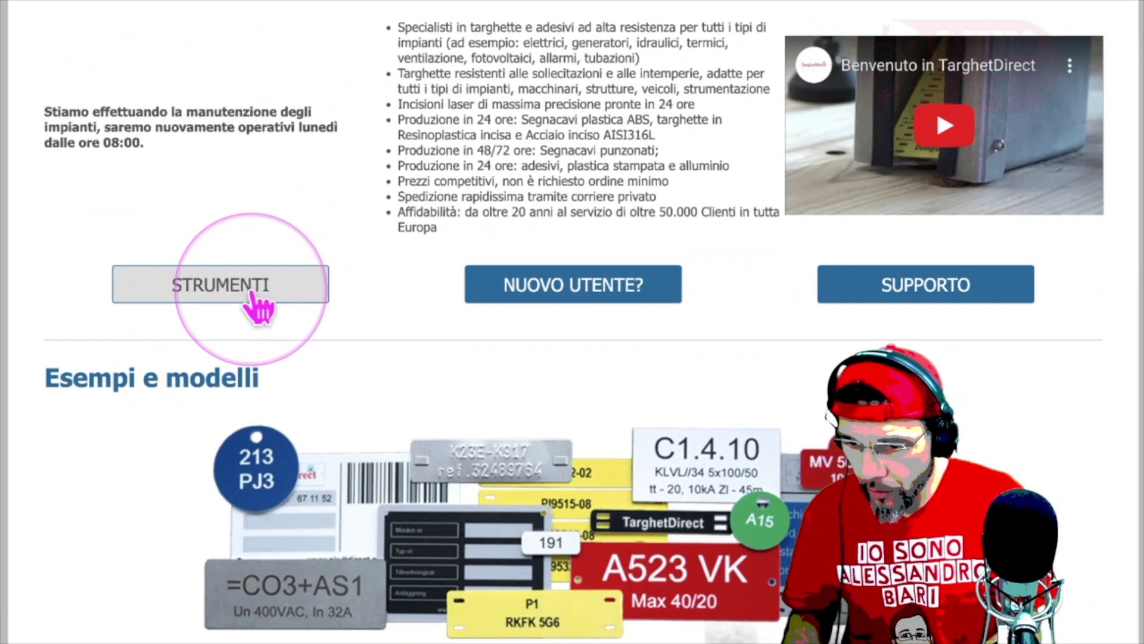
{"action": "left_click", "coordinate": [253, 295]}
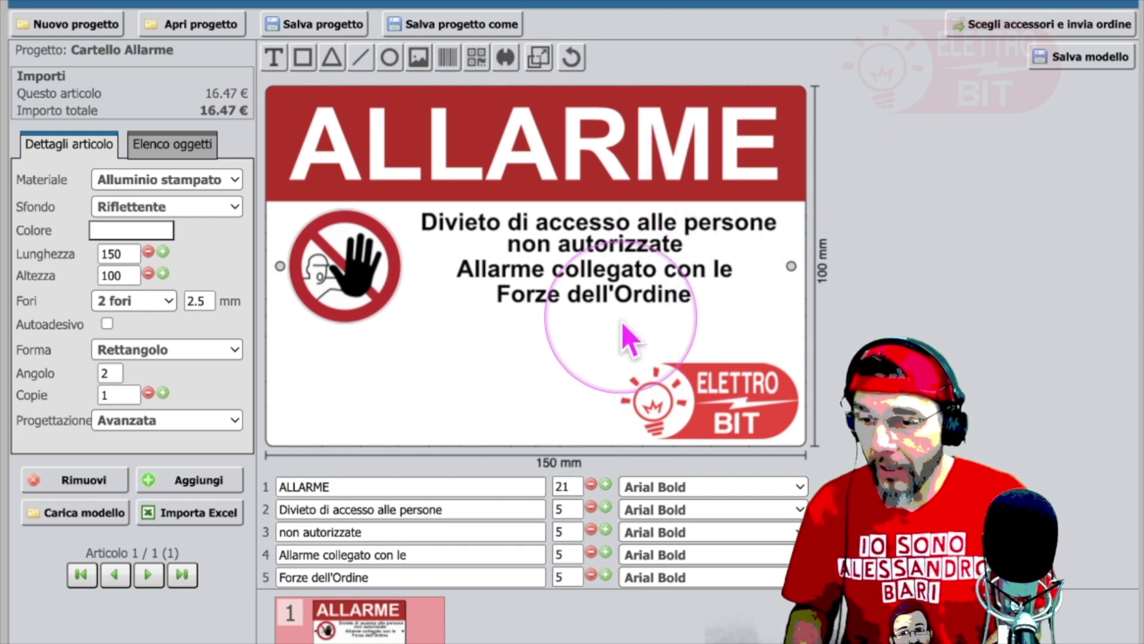
{"action": "left_click", "coordinate": [191, 25]}
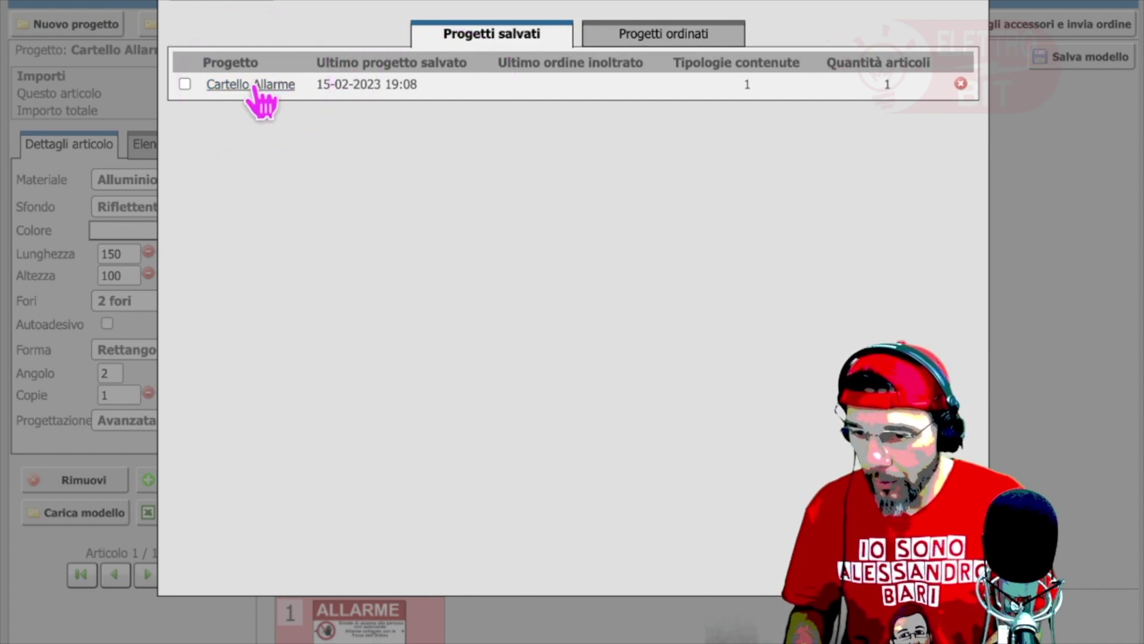
{"action": "left_click", "coordinate": [255, 86]}
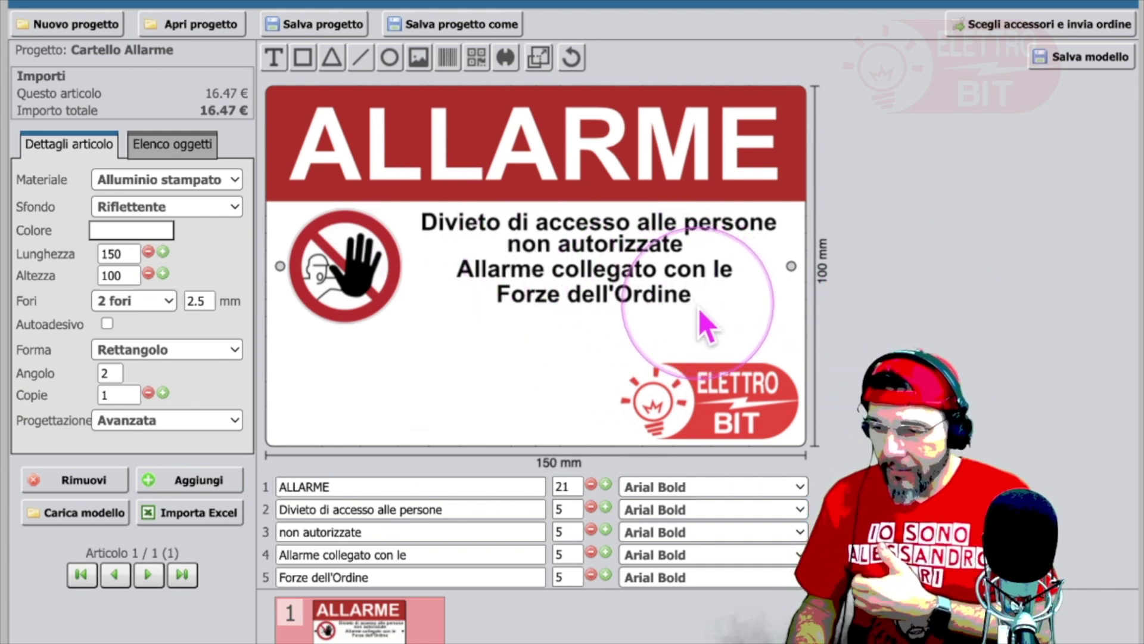
Step: Select the Forze dell'Ordine text line on the sign canvas
{"action": "left_click", "coordinate": [635, 303]}
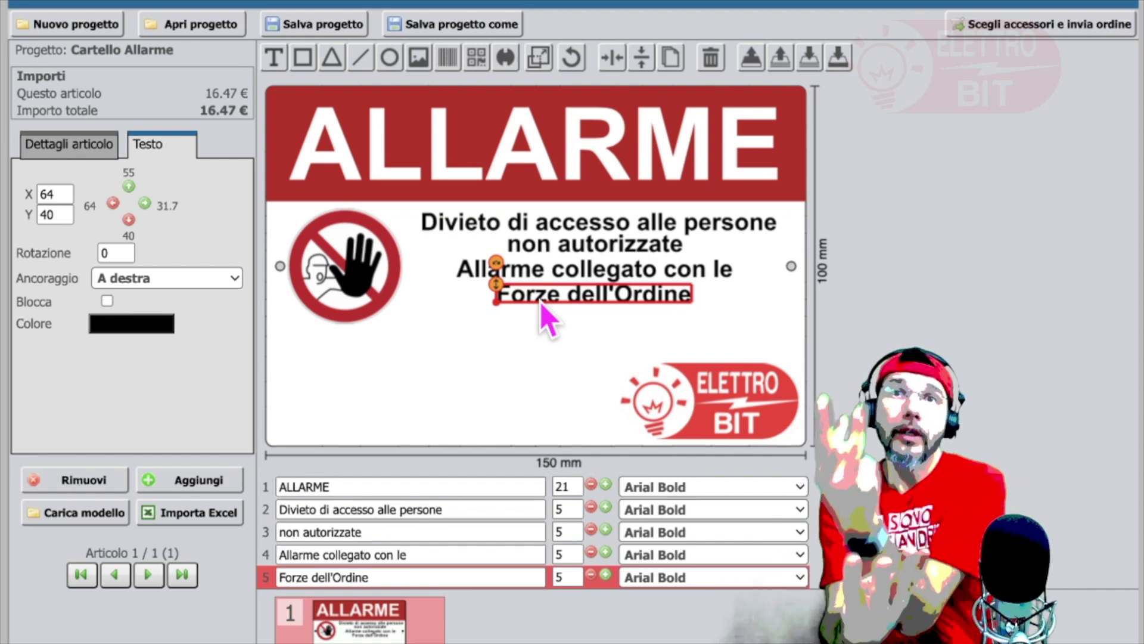
Step: Move Forze dell'Ordine to the lower left by the logo and shift Allarme collegato con le down-left
{"action": "left_click", "coordinate": [568, 419]}
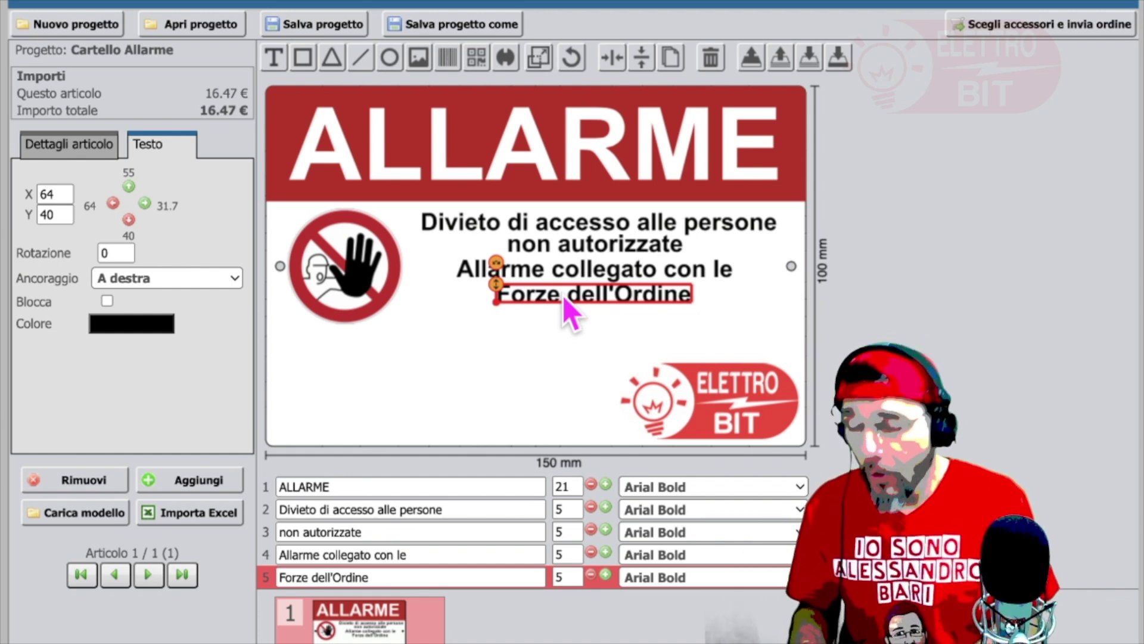
{"action": "left_click", "coordinate": [881, 310]}
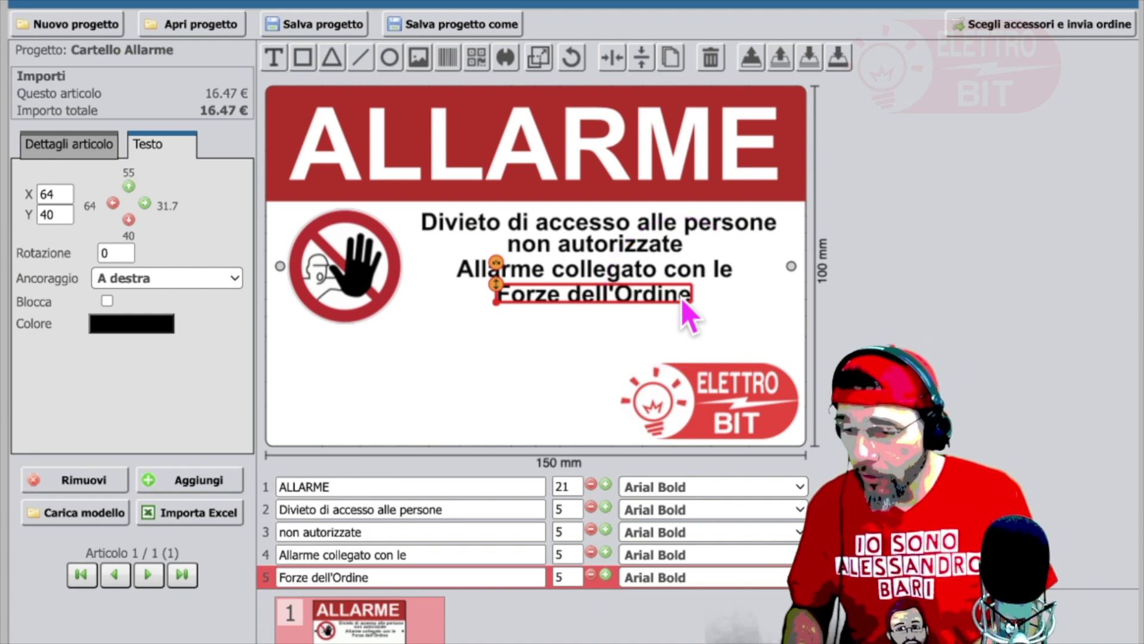
{"action": "left_click", "coordinate": [518, 274]}
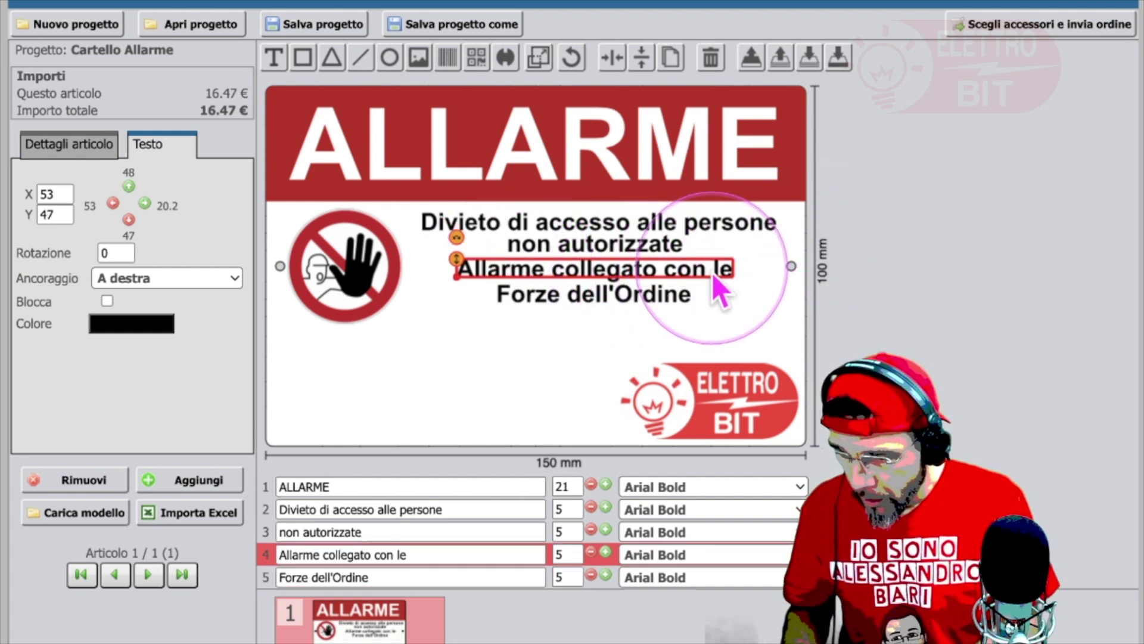
{"action": "left_click", "coordinate": [640, 301]}
{"action": "left_click_drag", "start_coordinate": [638, 302], "coordinate": [411, 383]}
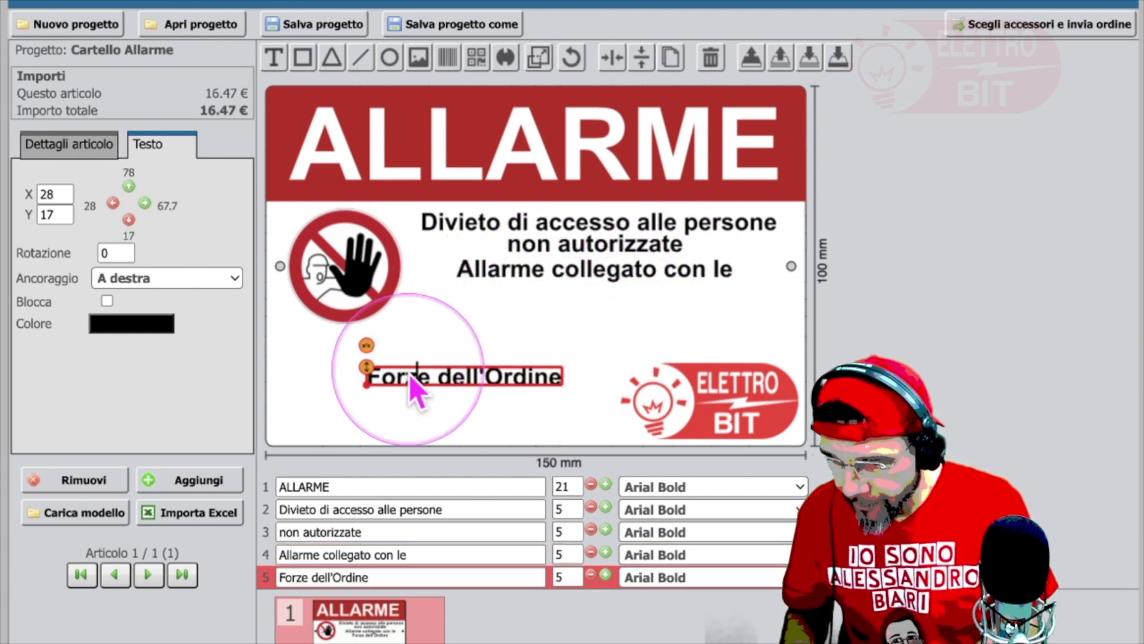
{"action": "left_click", "coordinate": [577, 277]}
{"action": "left_click_drag", "start_coordinate": [573, 289], "coordinate": [551, 313]}
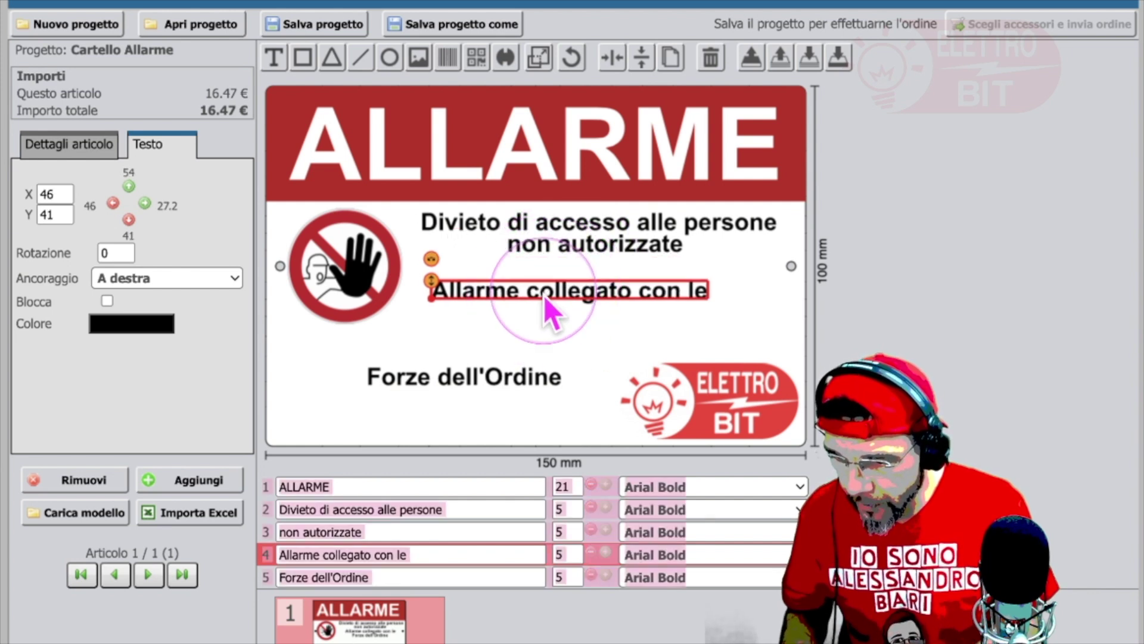
Step: Replace the fourth line's wording 'Allarme collegato con le' with AMBIENTE PERICOLO
{"action": "double_click", "coordinate": [545, 300]}
{"action": "left_click", "coordinate": [703, 292]}
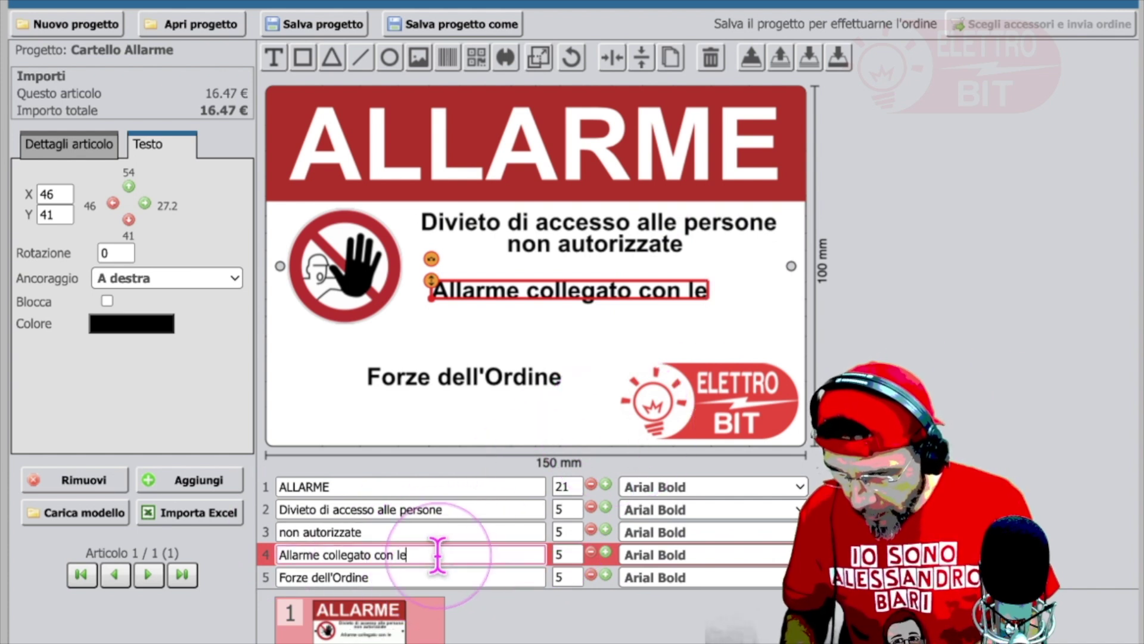
{"action": "key", "text": "Tab"}
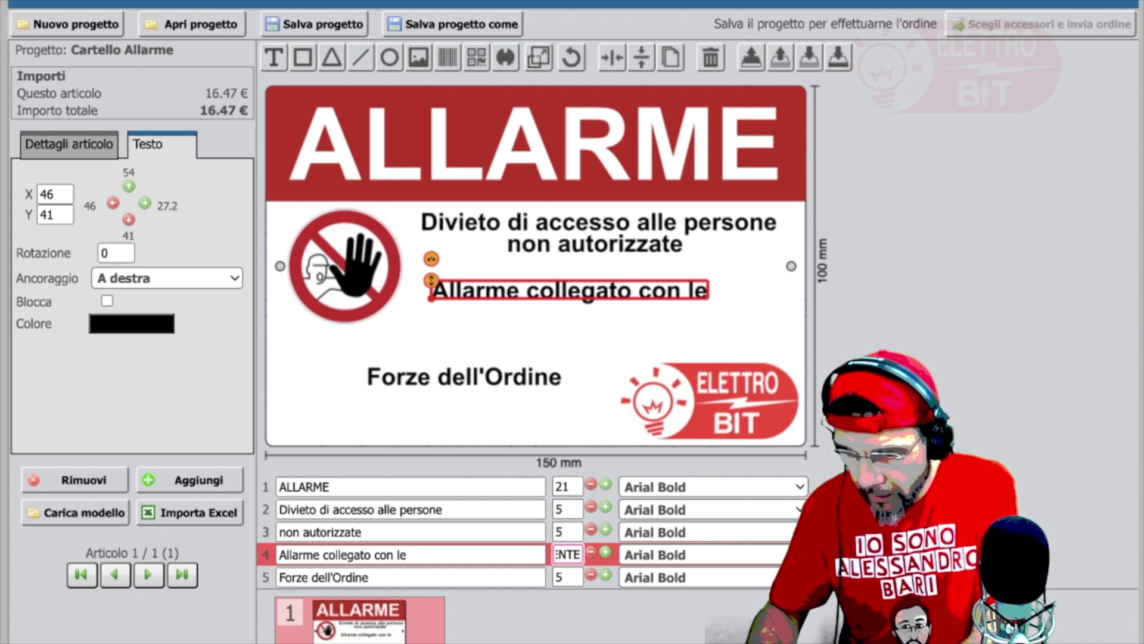
{"action": "left_click", "coordinate": [439, 556]}
{"action": "left_click", "coordinate": [560, 554]}
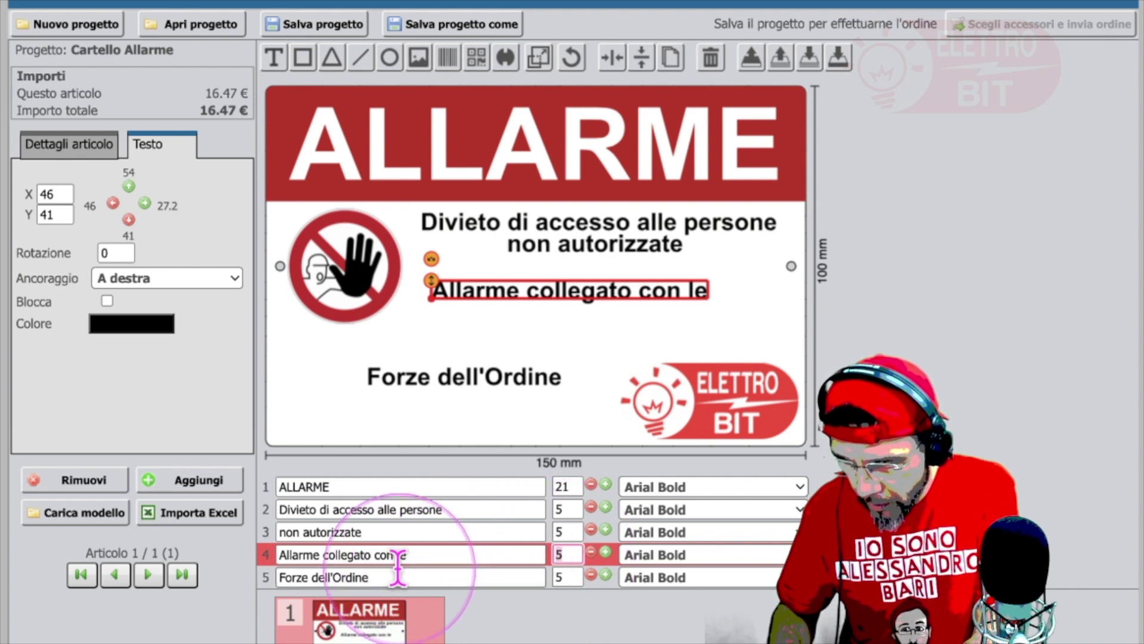
{"action": "left_click", "coordinate": [414, 557]}
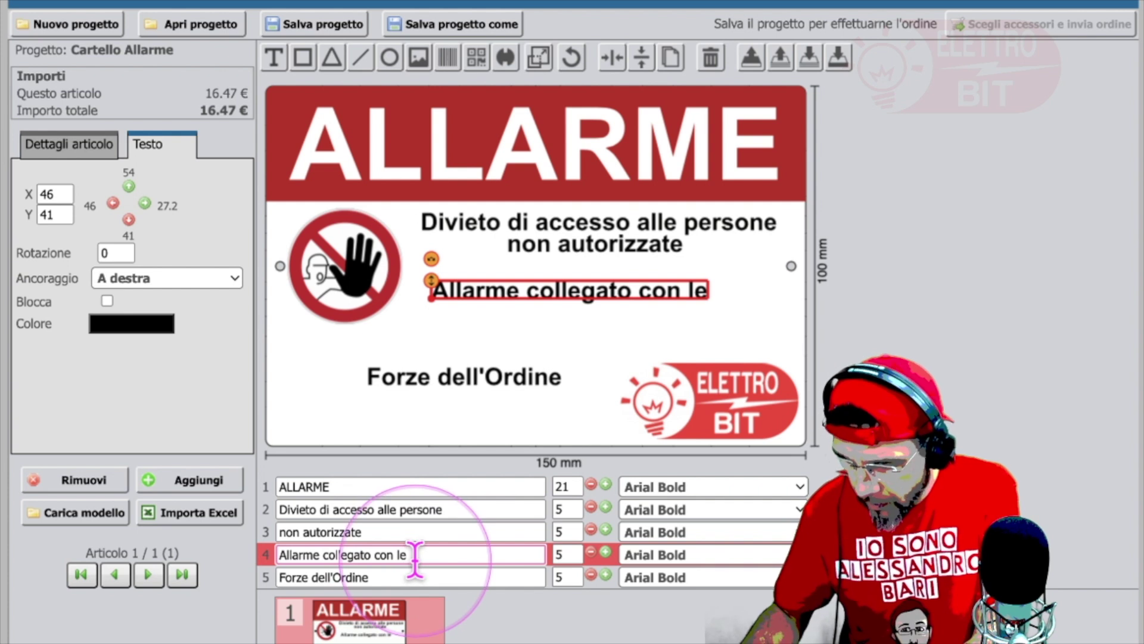
{"action": "key", "text": "BackSpace"}
{"action": "key", "text": "BackSpace"}
{"action": "key", "text": "BackSpace"}
{"action": "key", "text": "BackSpace"}
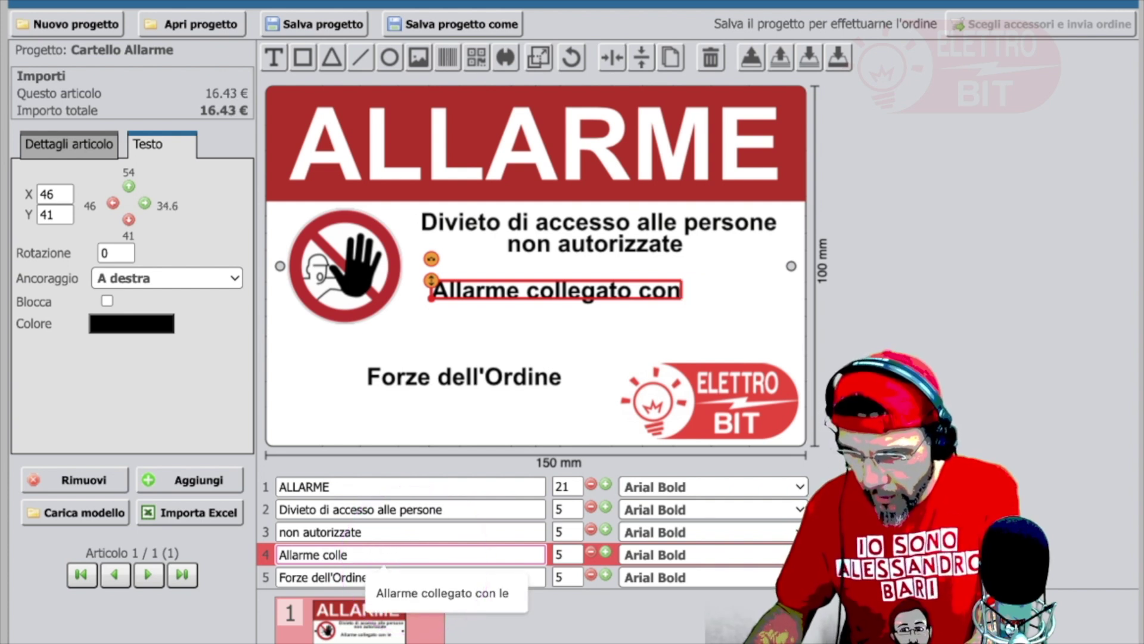
{"action": "key", "text": "BackSpace"}
{"action": "key", "text": "BackSpace"}
{"action": "key", "text": "BackSpace"}
{"action": "key", "text": "BackSpace"}
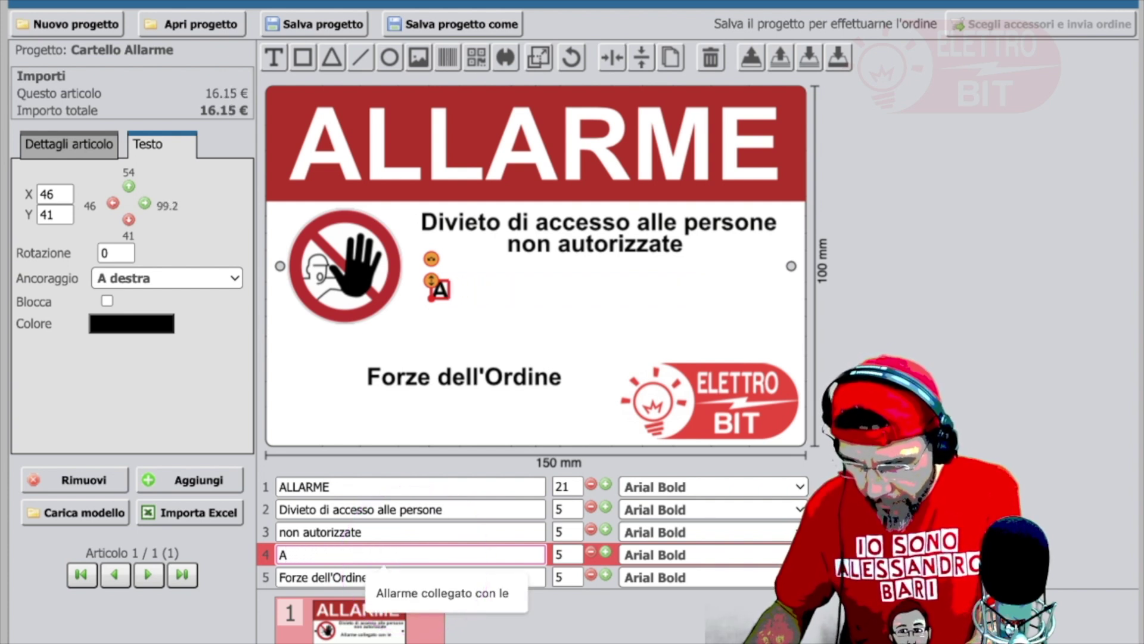
{"action": "type", "text": "MBIENTE"}
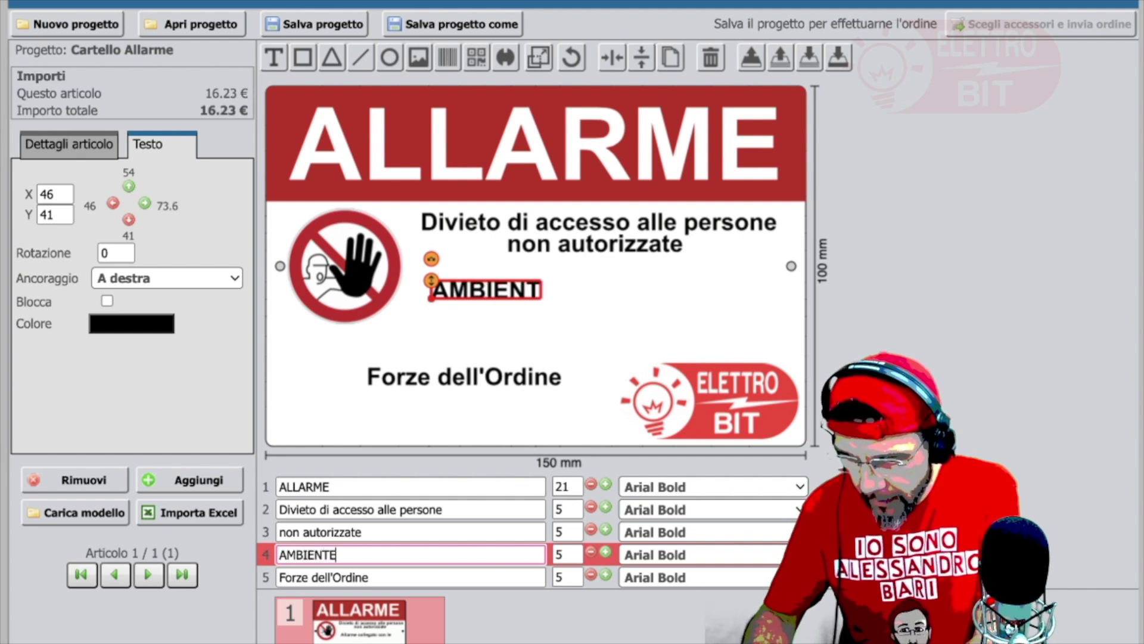
{"action": "type", "text": " PERICOLO"}
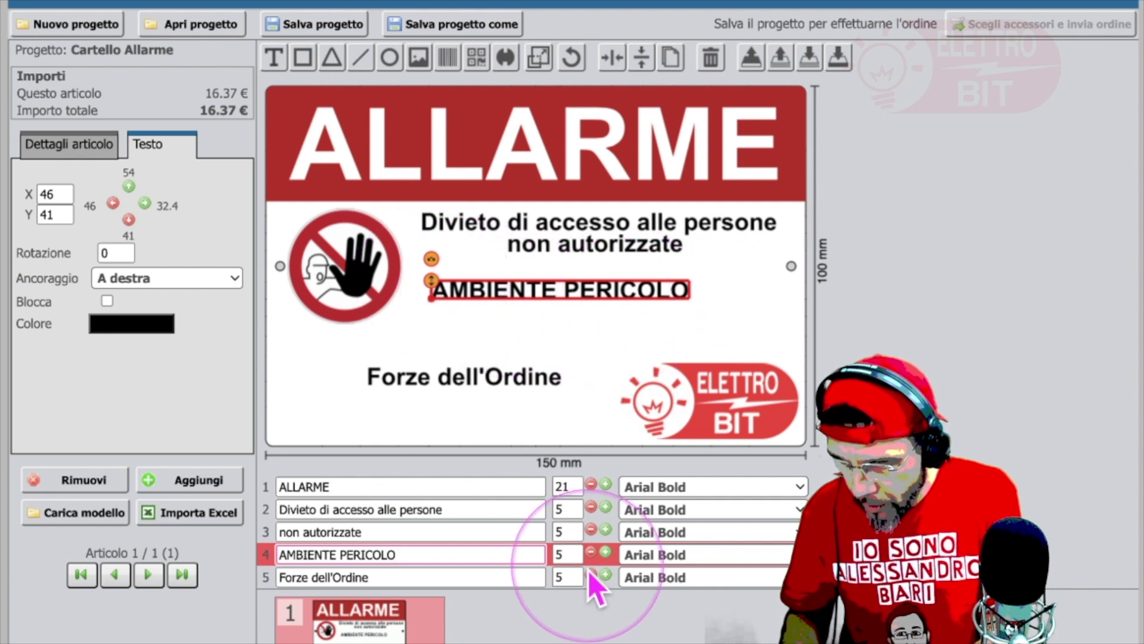
{"action": "left_click", "coordinate": [567, 554]}
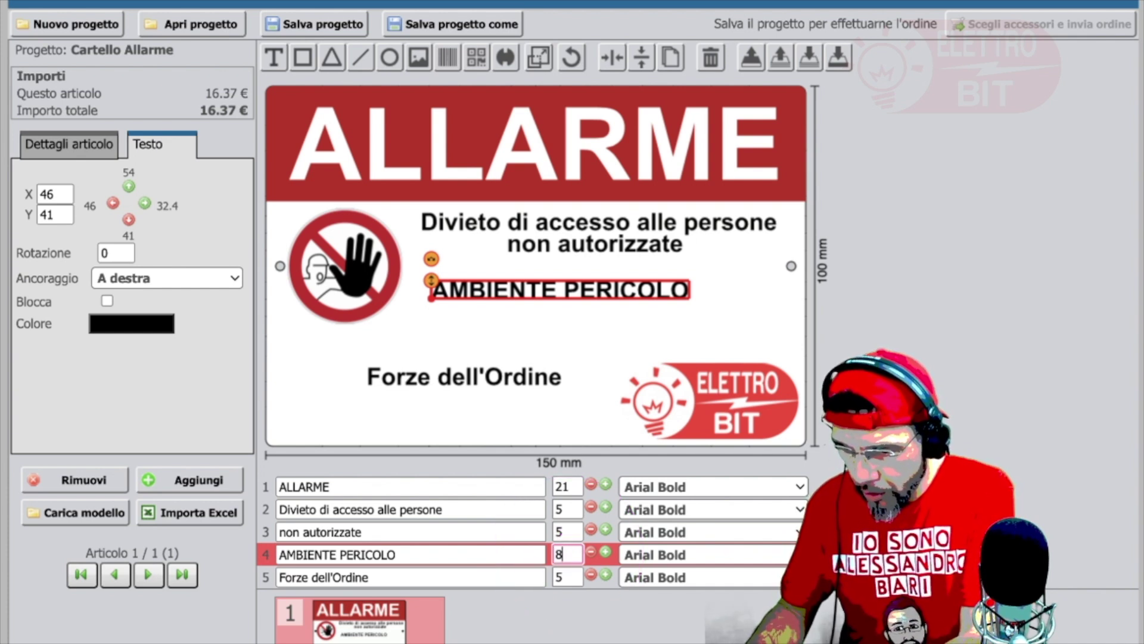
Step: Set AMBIENTE PERICOLO to size 8 and drag it beside the pictogram
{"action": "type", "text": "8"}
{"action": "left_click", "coordinate": [698, 449]}
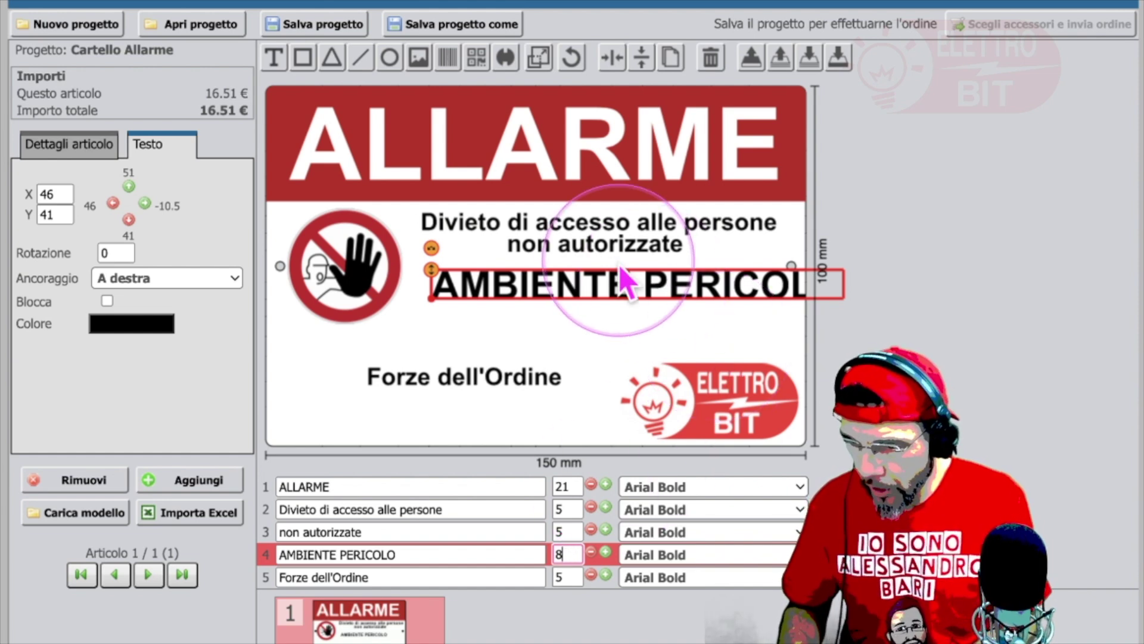
{"action": "mouse_move", "coordinate": [640, 305]}
{"action": "left_mouse_down"}
{"action": "mouse_move", "coordinate": [604, 308]}
{"action": "mouse_move", "coordinate": [631, 301]}
{"action": "left_mouse_up"}
{"action": "left_click", "coordinate": [633, 304]}
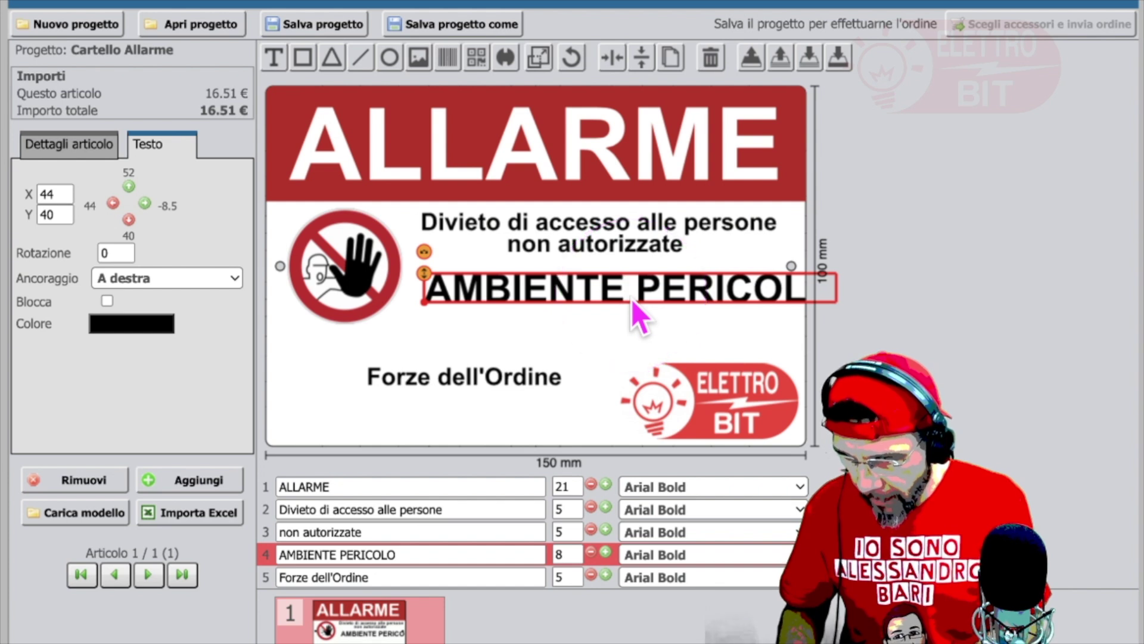
{"action": "left_click_drag", "start_coordinate": [632, 306], "coordinate": [568, 311]}
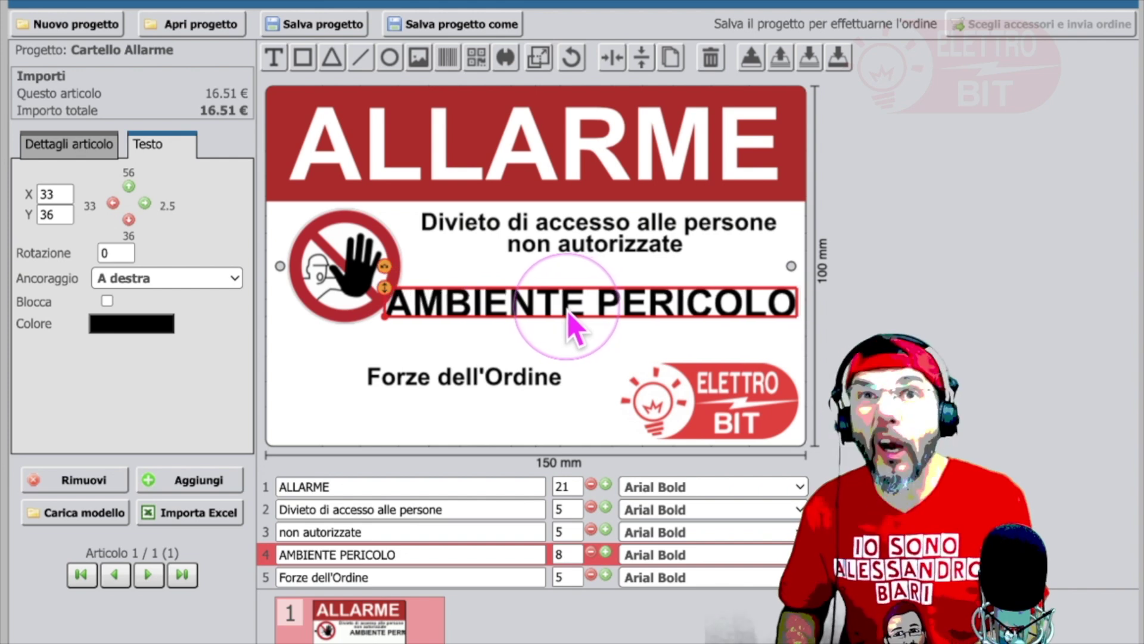
Step: Place the text cursor inside AMBIENTE PERICOLO, just before the word PERICOLO
{"action": "left_click", "coordinate": [569, 321]}
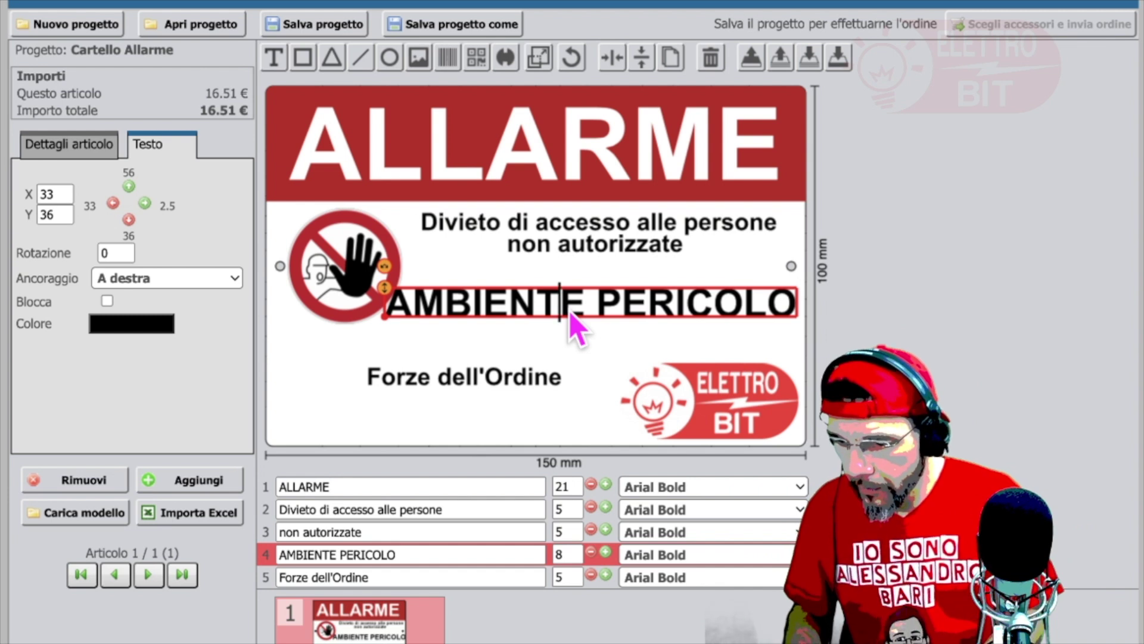
{"action": "left_click", "coordinate": [601, 309]}
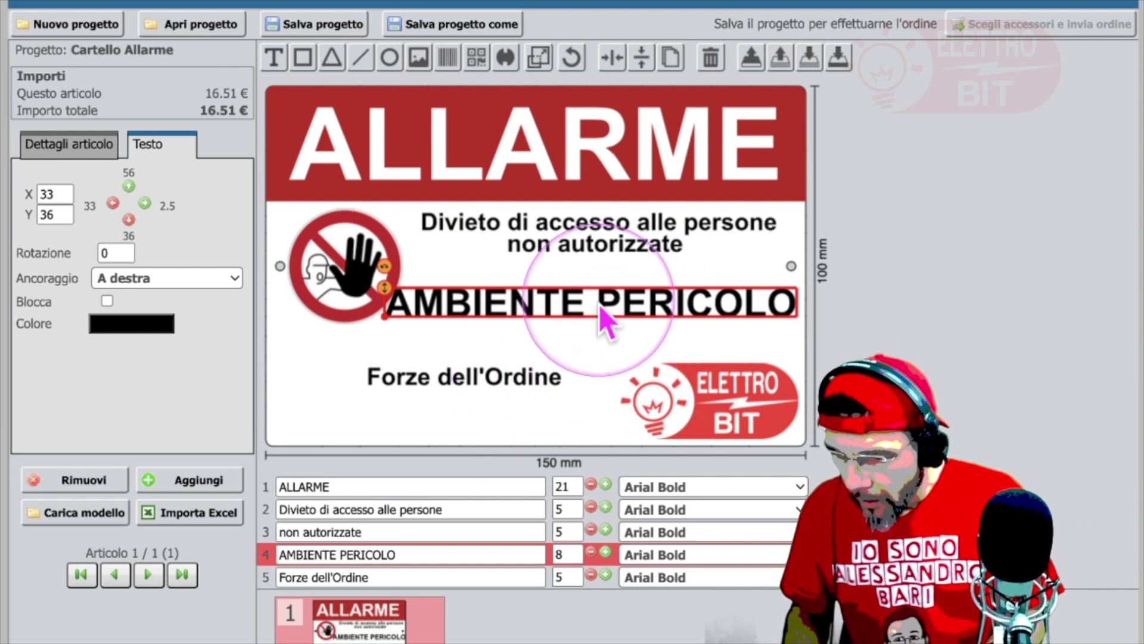
{"action": "left_click", "coordinate": [609, 309]}
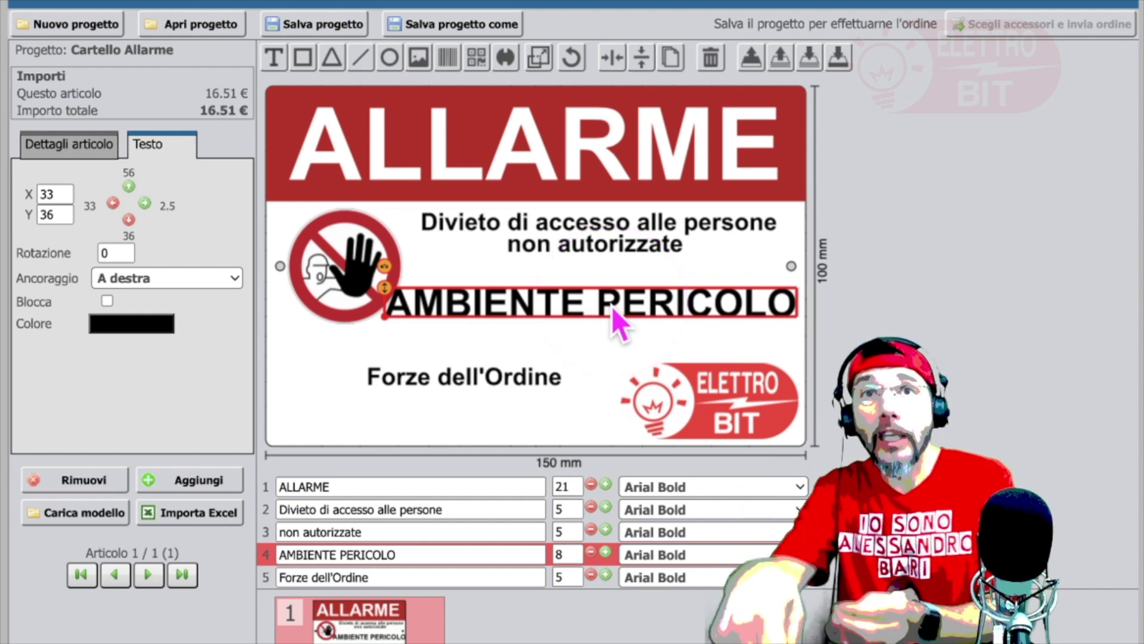
{"action": "left_click", "coordinate": [612, 309]}
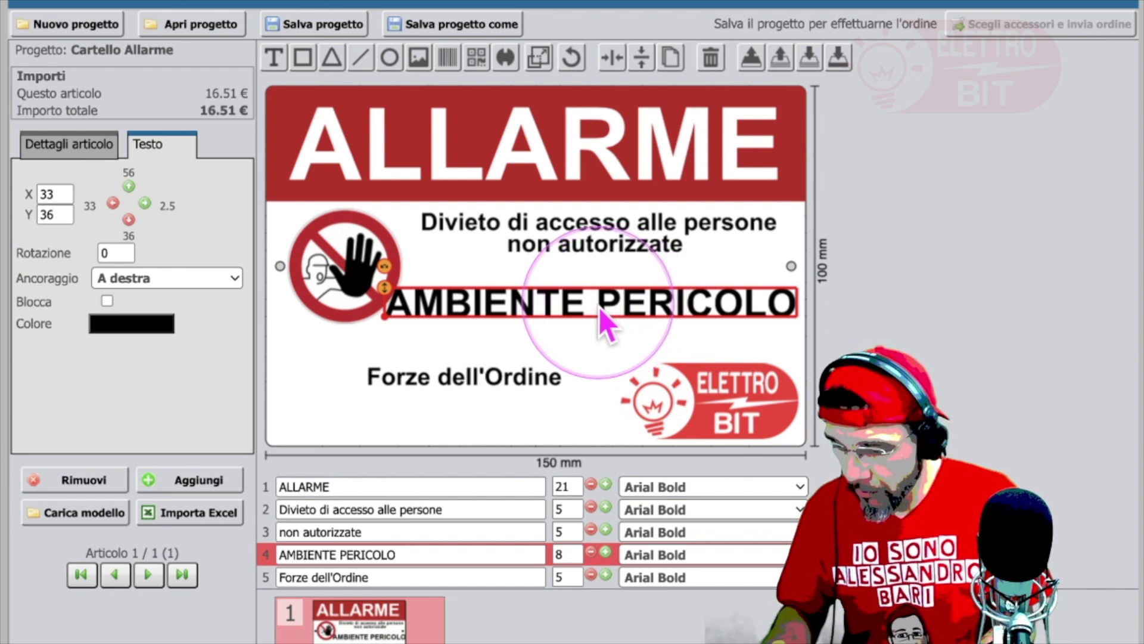
Step: Delete AMBIENTE so only PERICOLO remains, enlarge it to size 16 and move it
{"action": "key", "text": "BackSpace"}
{"action": "key", "text": "BackSpace"}
{"action": "key", "text": "BackSpace"}
{"action": "key", "text": "BackSpace"}
{"action": "key", "text": "BackSpace"}
{"action": "key", "text": "BackSpace"}
{"action": "key", "text": "BackSpace"}
{"action": "key", "text": "BackSpace"}
{"action": "key", "text": "BackSpace"}
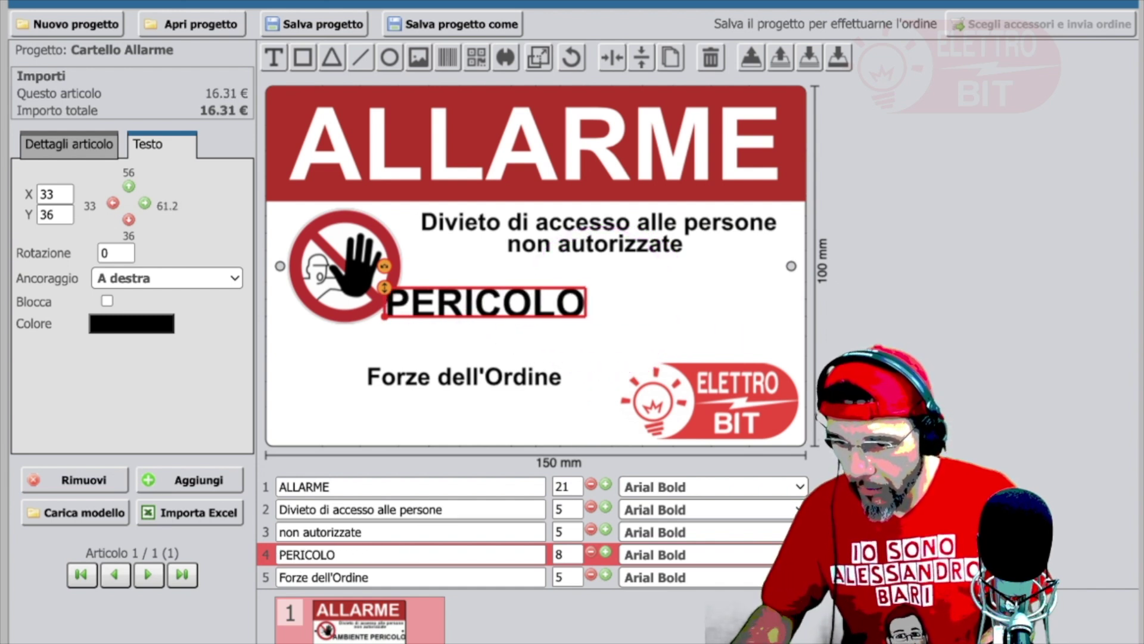
{"action": "left_click_drag", "start_coordinate": [551, 319], "coordinate": [629, 321]}
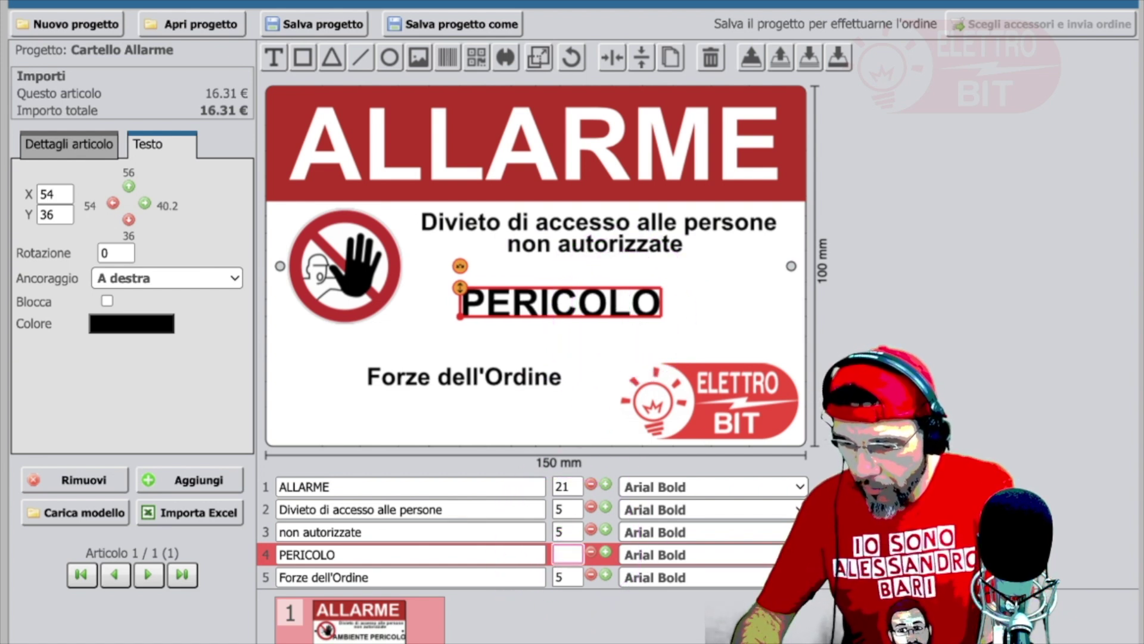
{"action": "key", "text": "Return"}
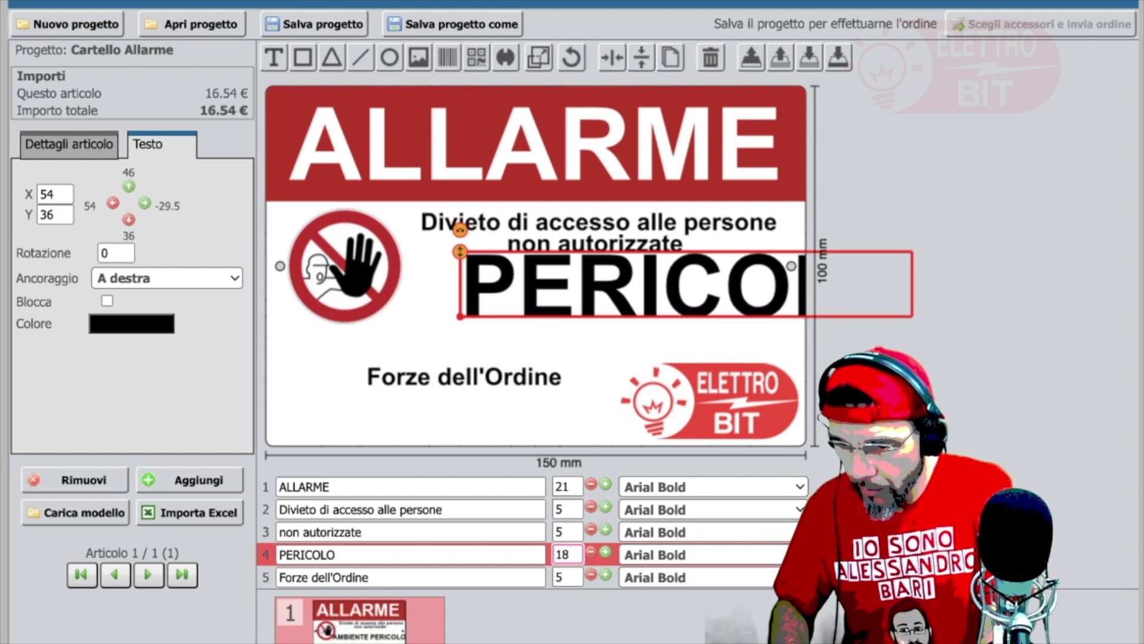
{"action": "left_click_drag", "start_coordinate": [674, 312], "coordinate": [599, 321]}
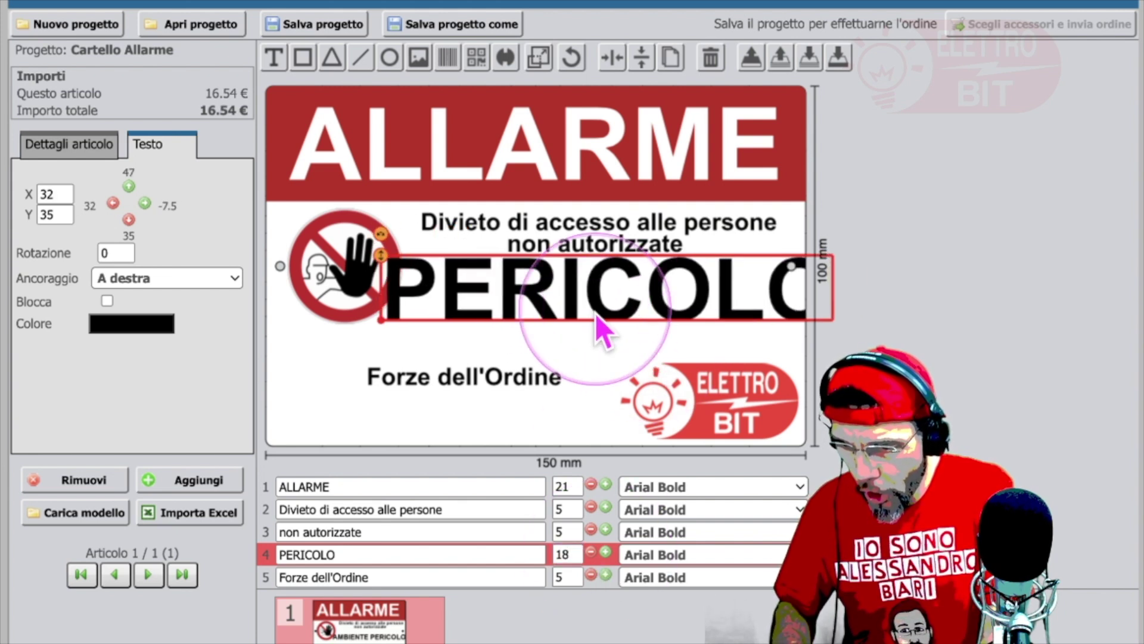
{"action": "left_click", "coordinate": [576, 559]}
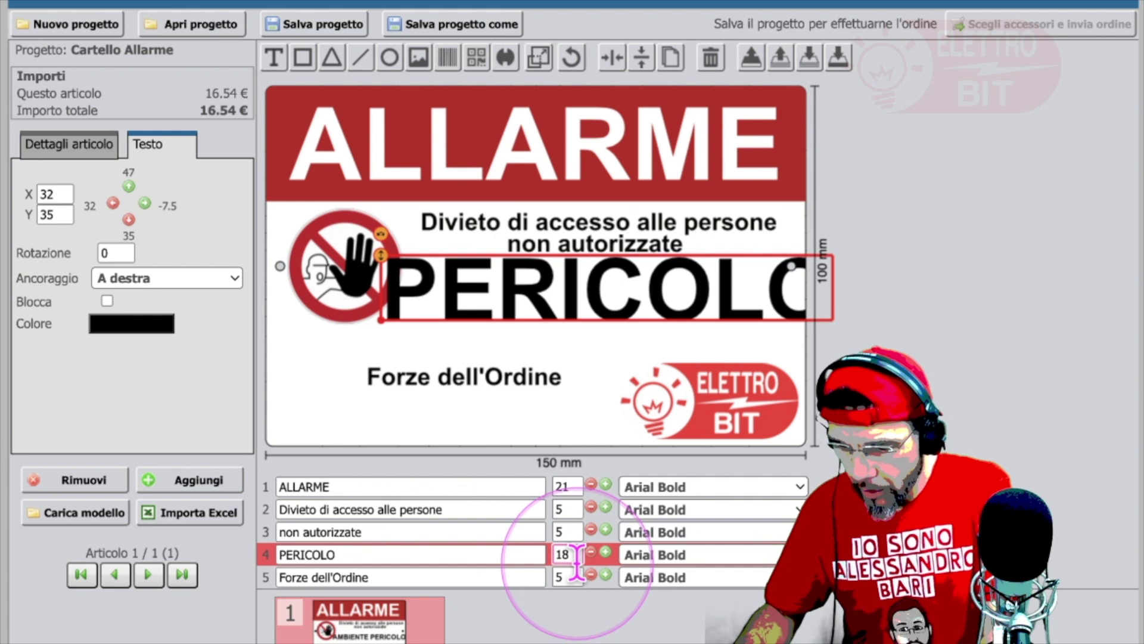
{"action": "key", "text": "BackSpace"}
{"action": "type", "text": "6"}
{"action": "key", "text": "Return"}
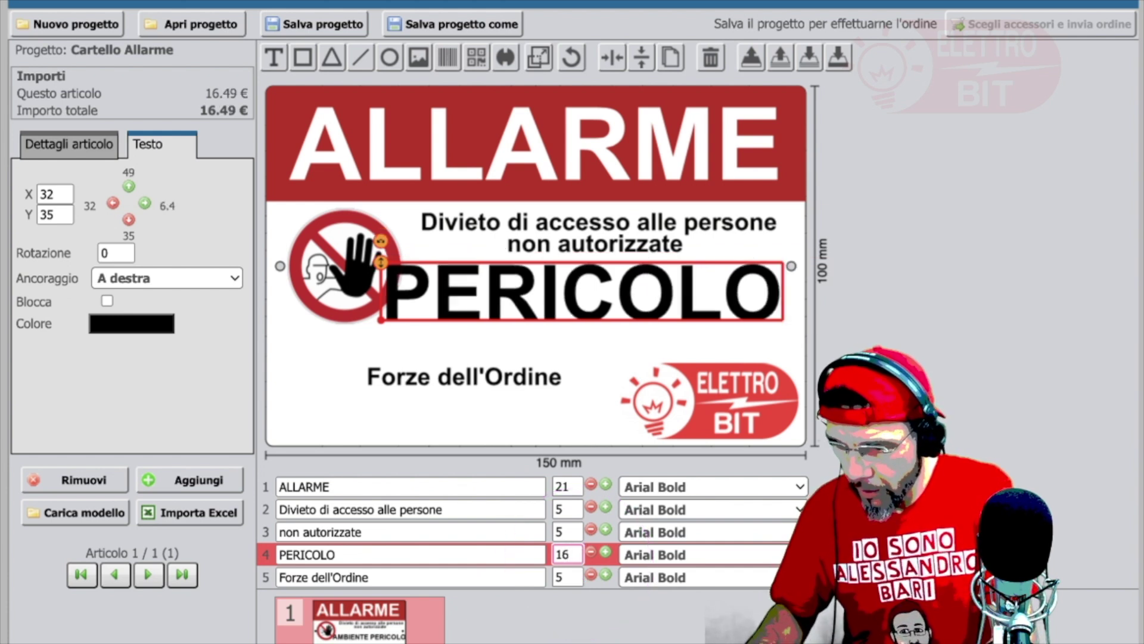
Step: Set PERICOLO to size 15 and fit it right of the pictogram
{"action": "left_click_drag", "start_coordinate": [616, 296], "coordinate": [627, 299]}
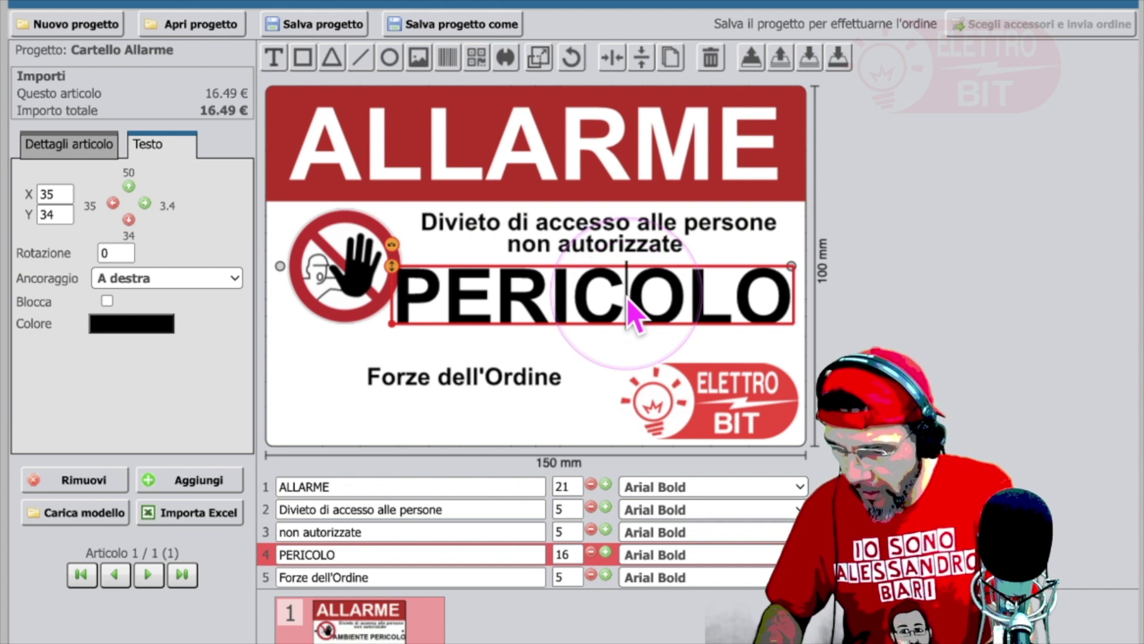
{"action": "type", "text": "15"}
{"action": "key", "text": "Return"}
{"action": "left_click_drag", "start_coordinate": [602, 302], "coordinate": [622, 303]}
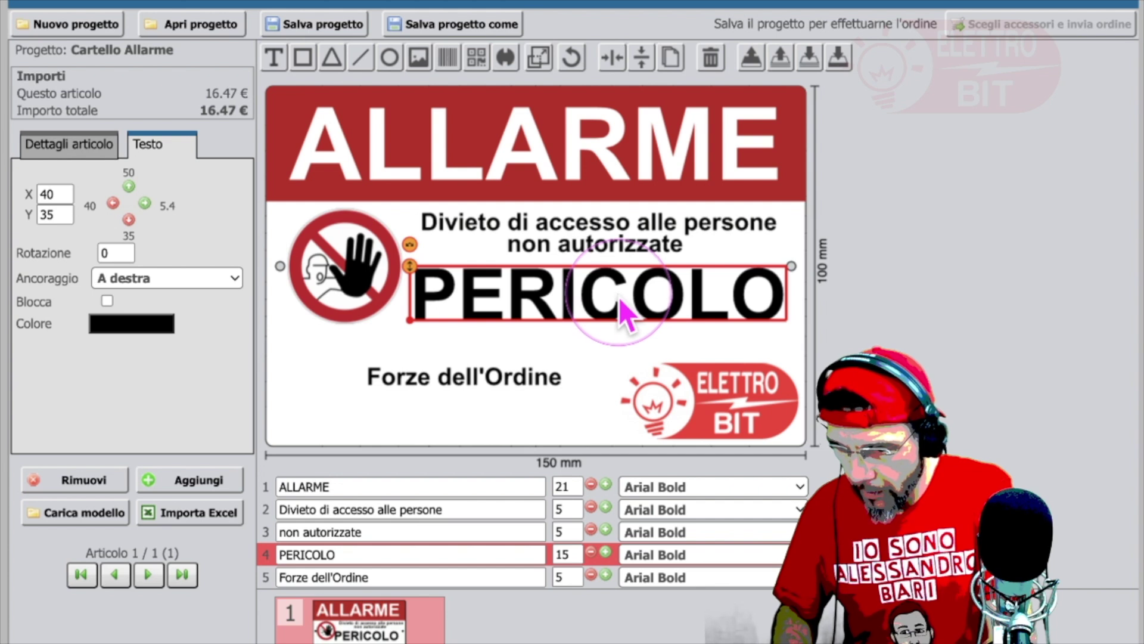
{"action": "left_click_drag", "start_coordinate": [620, 302], "coordinate": [621, 301]}
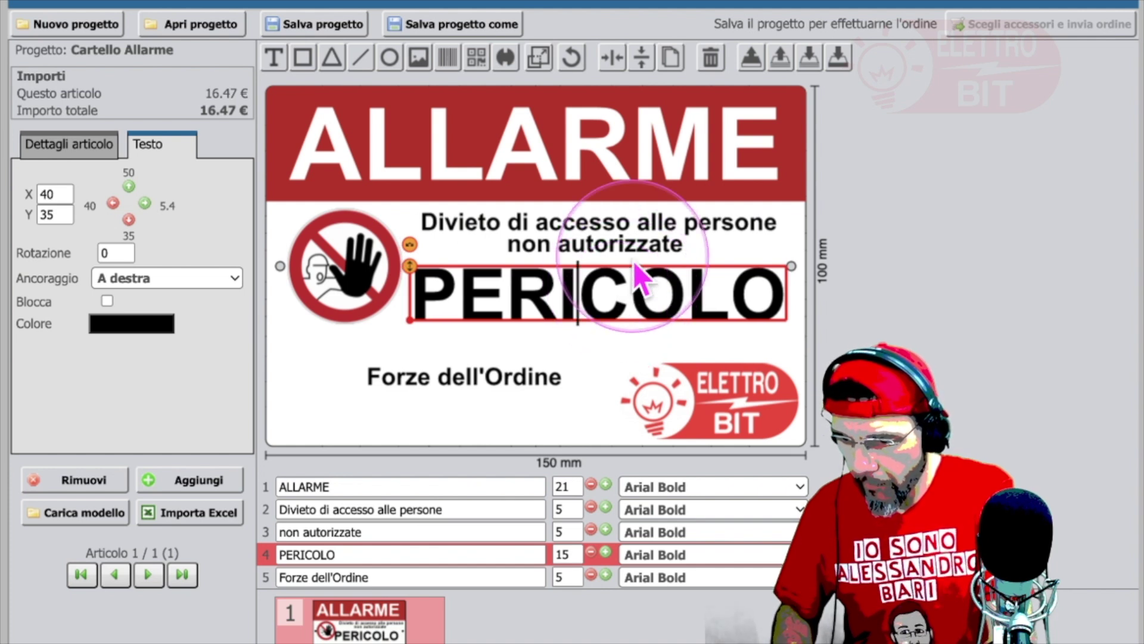
Step: Deselect the text and open a new Chrome tab
{"action": "left_click", "coordinate": [901, 294]}
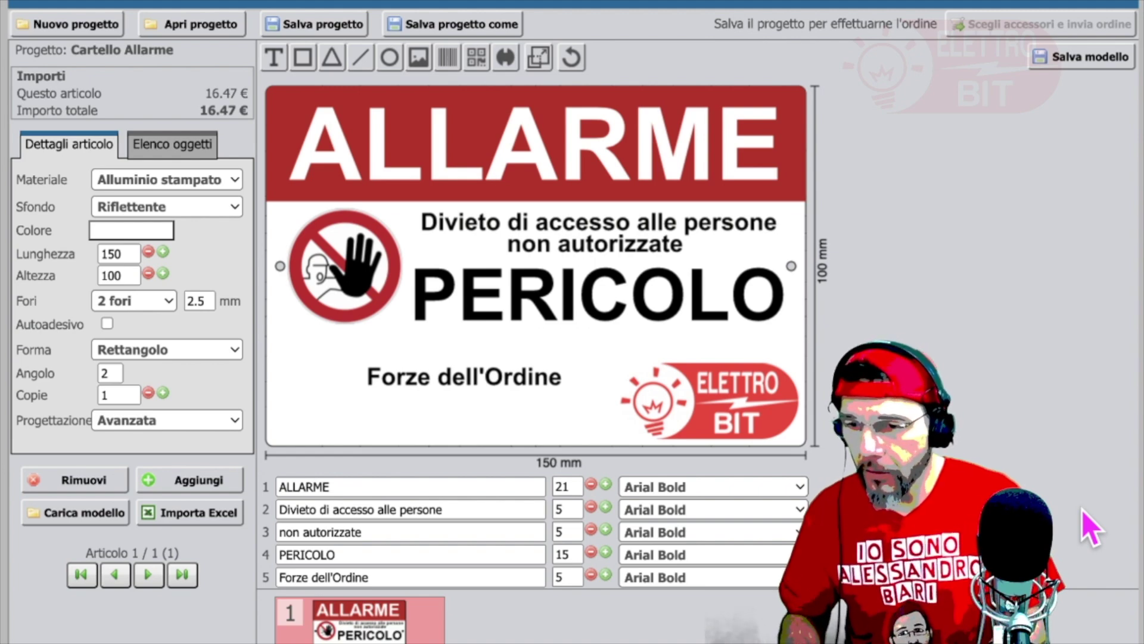
{"action": "scroll", "coordinate": [1082, 510], "scroll_direction": "up", "scroll_amount": 1}
{"action": "left_click", "coordinate": [204, 2]}
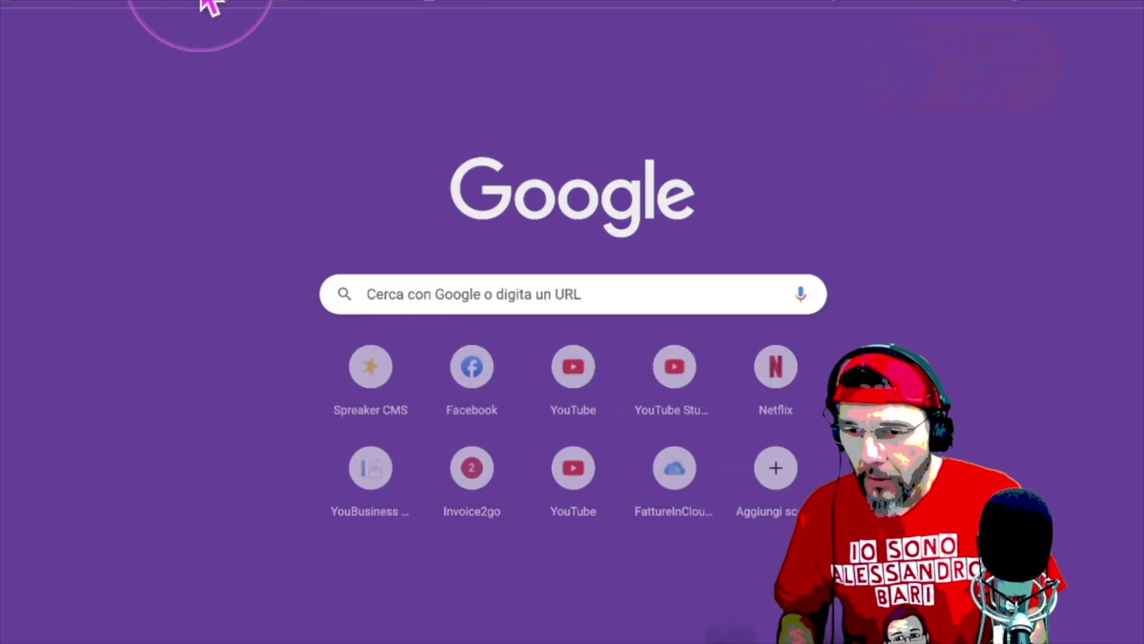
Step: Search Google for cartello pericolo and scroll through the results
{"action": "left_click", "coordinate": [212, 6]}
{"action": "type", "text": "artello per"}
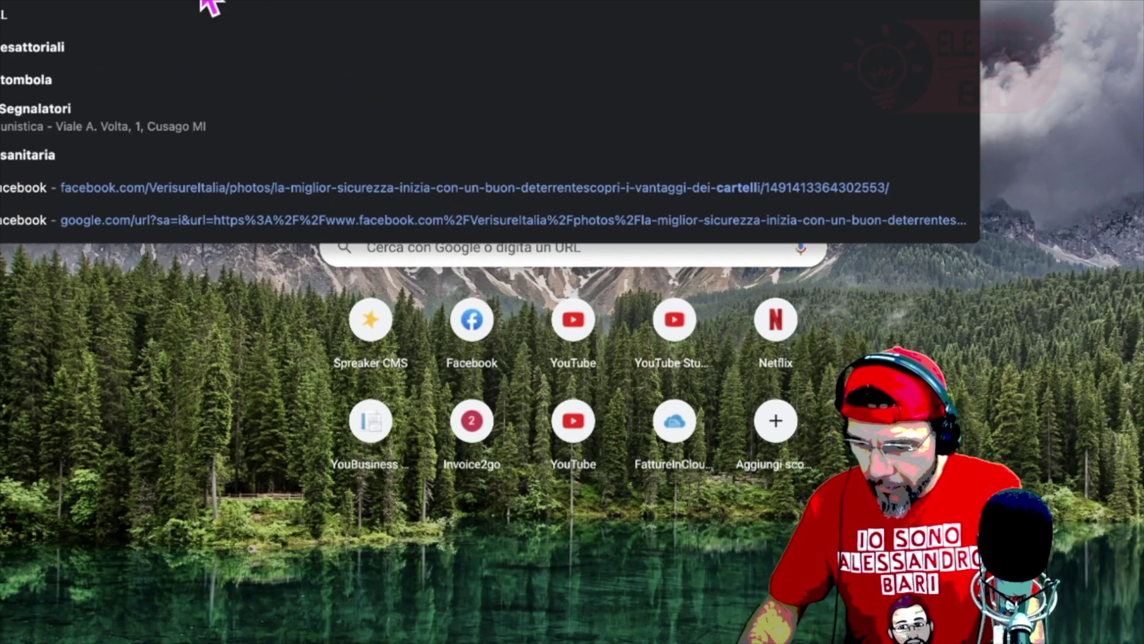
{"action": "type", "text": "colo"}
{"action": "key", "text": "Return"}
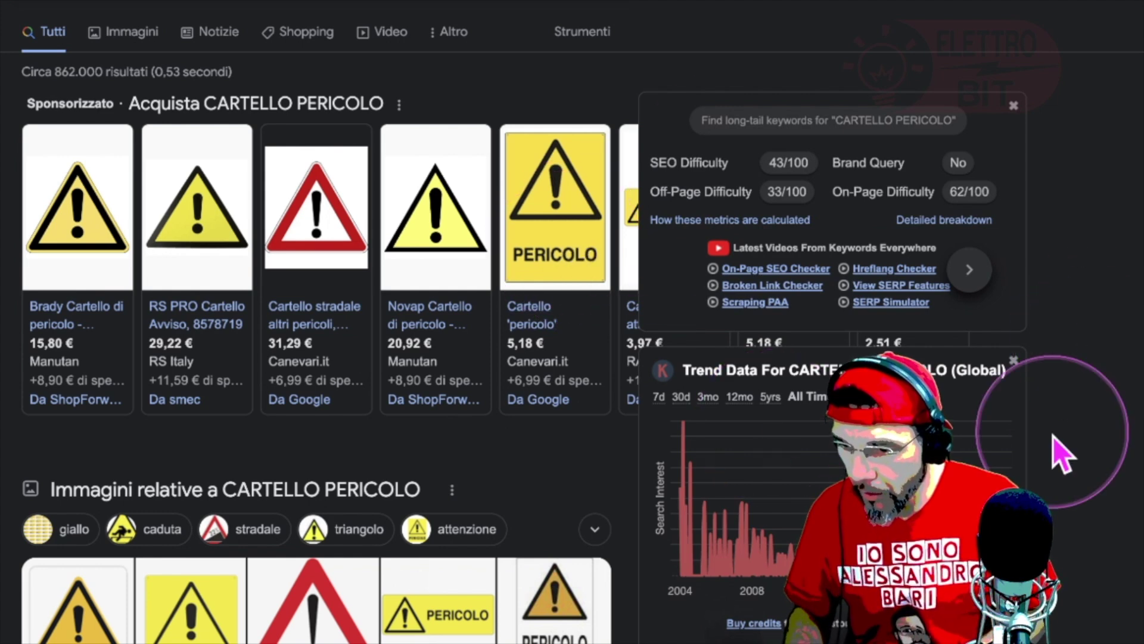
{"action": "scroll", "coordinate": [130, 633], "scroll_direction": "down", "scroll_amount": 5}
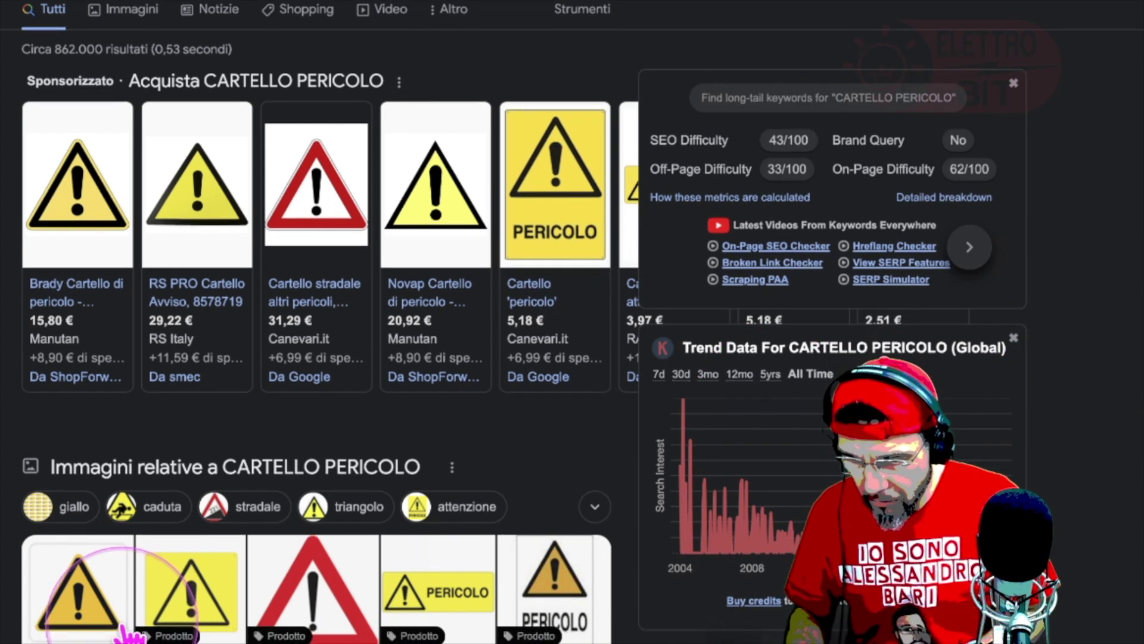
{"action": "scroll", "coordinate": [130, 633], "scroll_direction": "down", "scroll_amount": 3}
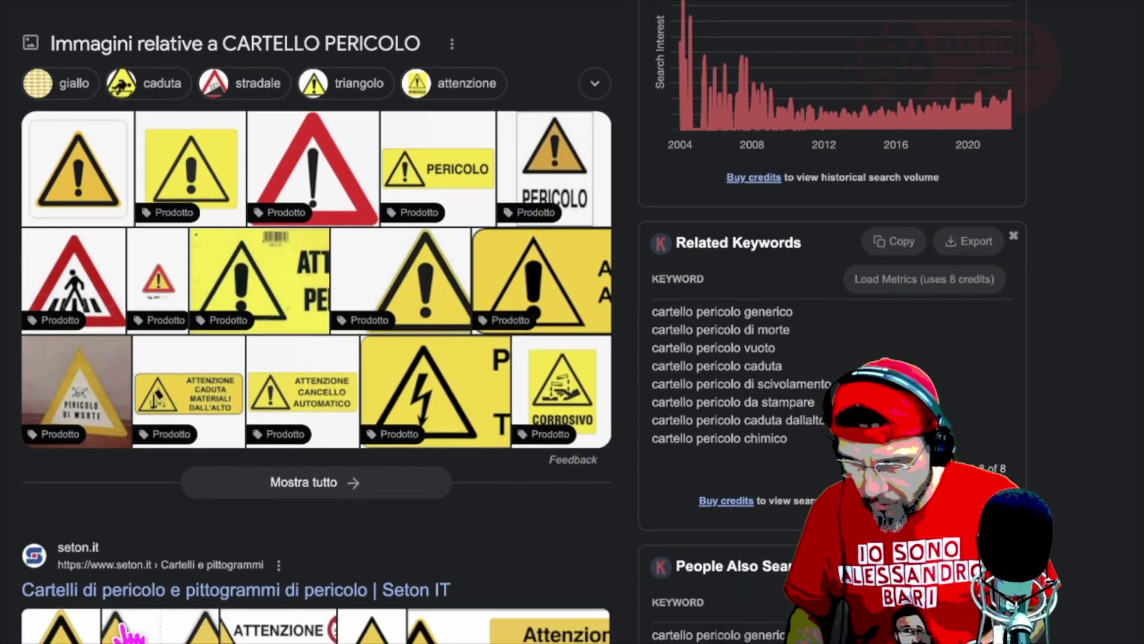
{"action": "scroll", "coordinate": [143, 54], "scroll_direction": "up", "scroll_amount": 8}
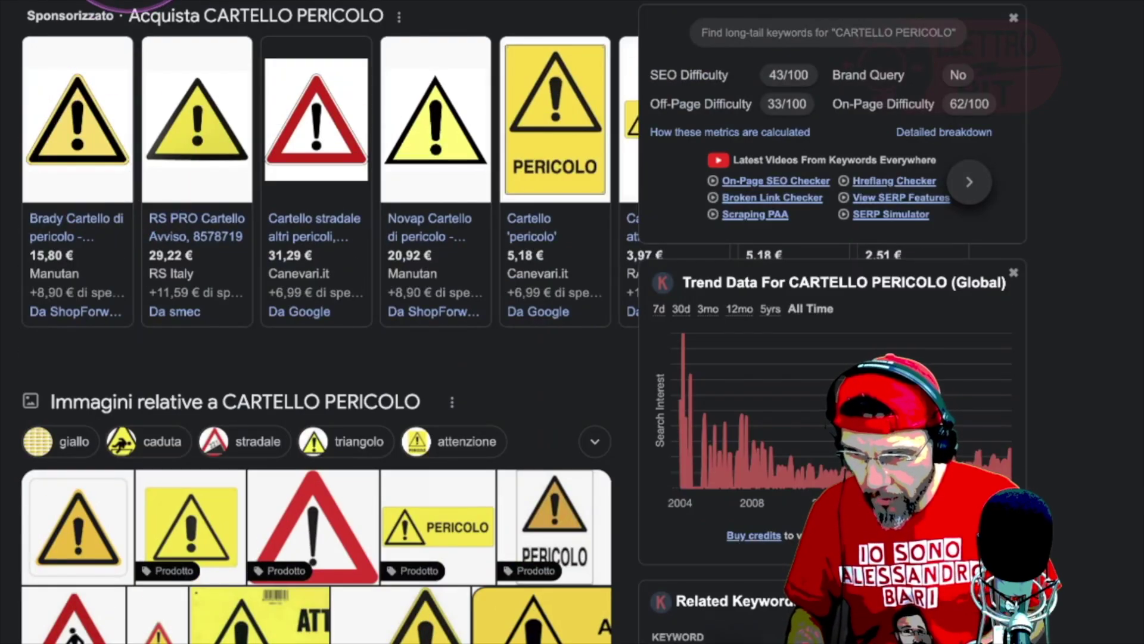
Step: Browse the Images results for danger sign examples
{"action": "left_click", "coordinate": [132, 5]}
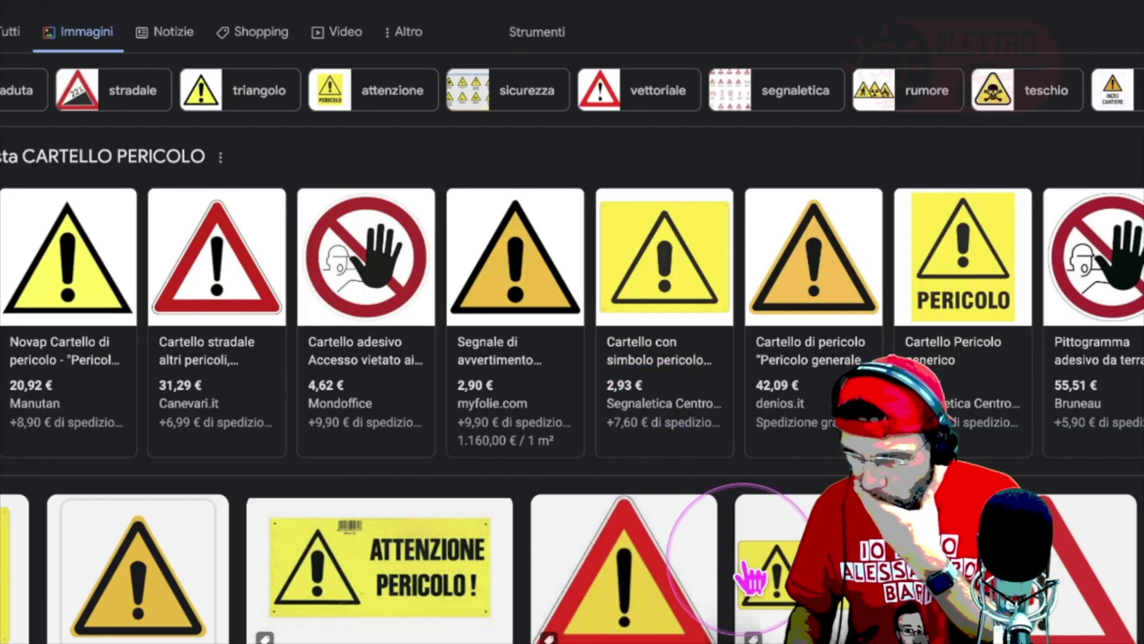
{"action": "scroll", "coordinate": [749, 574], "scroll_direction": "down", "scroll_amount": 4}
{"action": "scroll", "coordinate": [752, 575], "scroll_direction": "down", "scroll_amount": 4}
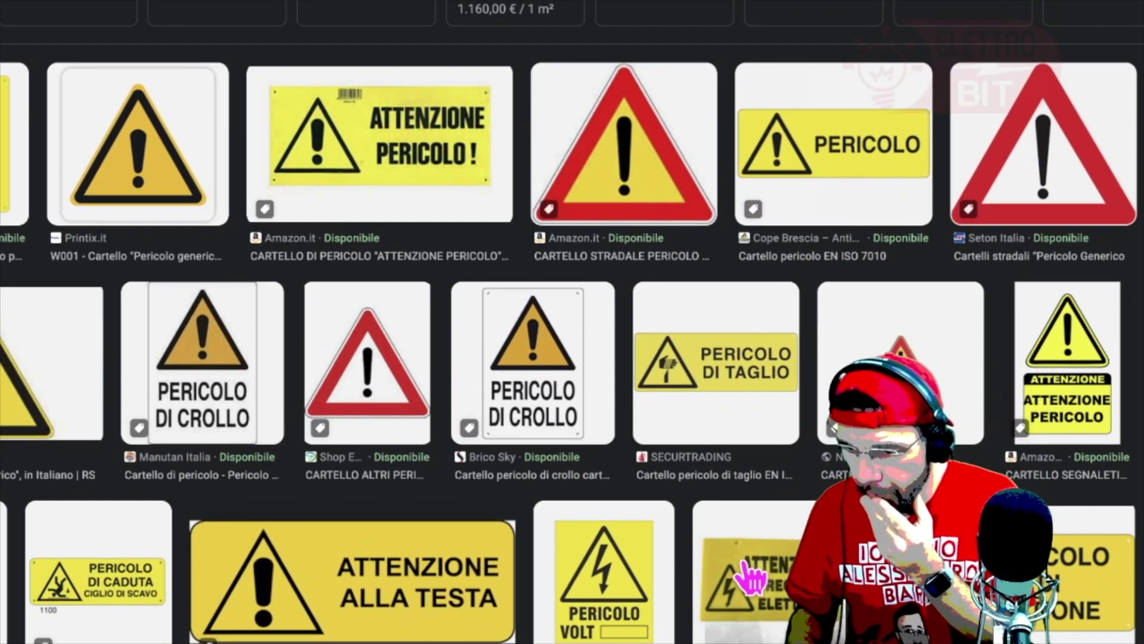
{"action": "scroll", "coordinate": [752, 575], "scroll_direction": "down", "scroll_amount": 3}
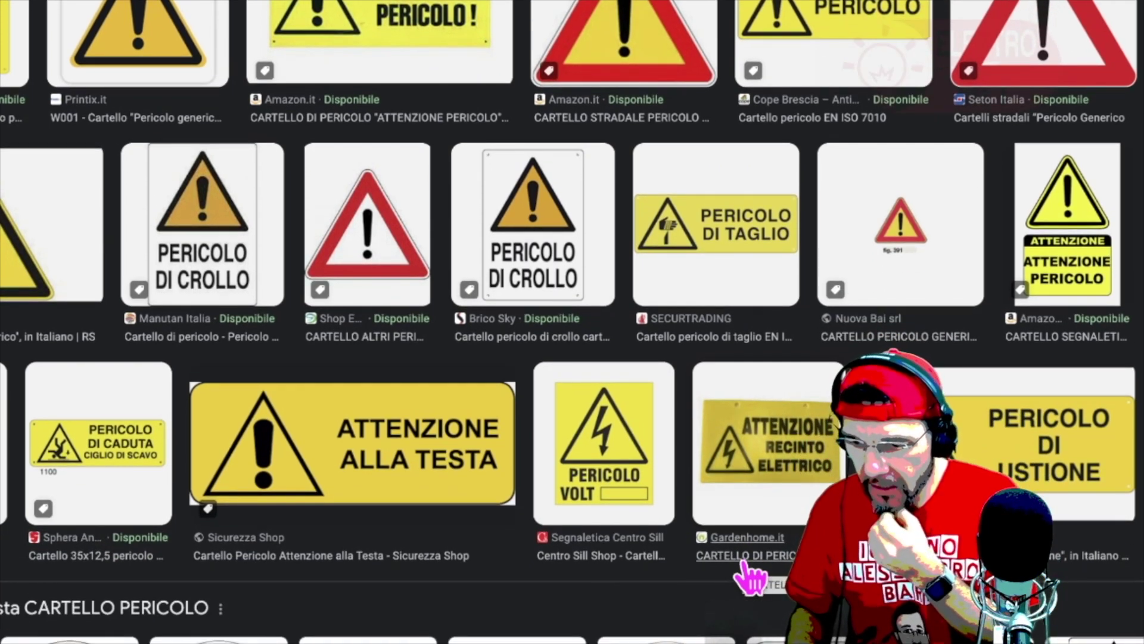
{"action": "scroll", "coordinate": [752, 576], "scroll_direction": "down", "scroll_amount": 7}
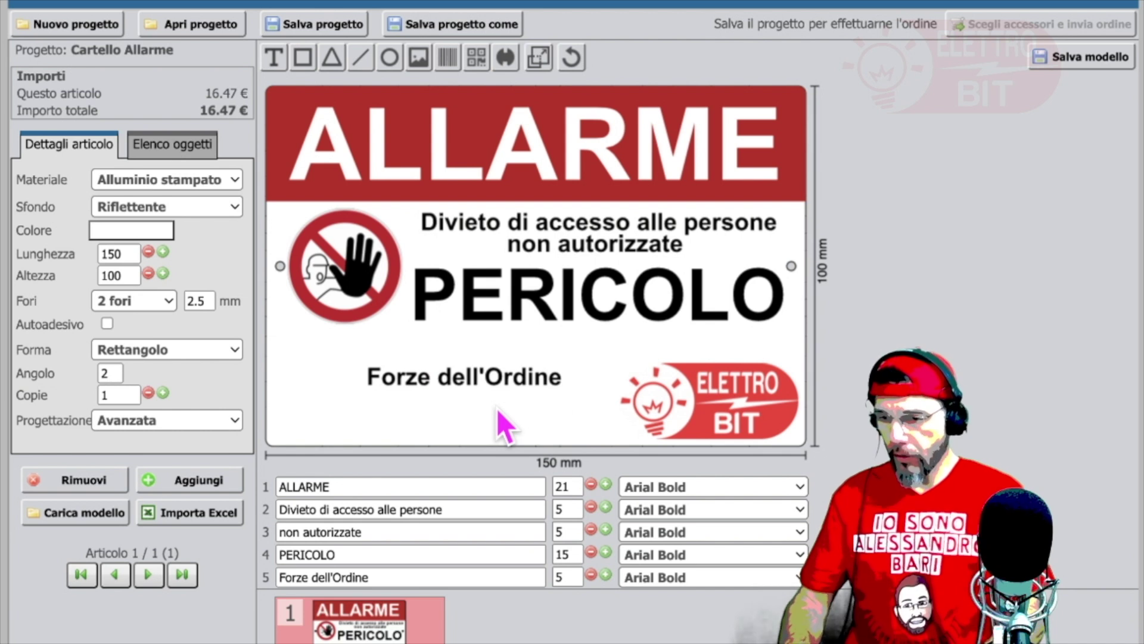
Step: Move the Forze dell'Ordine line toward the sign's left edge
{"action": "left_click", "coordinate": [577, 326]}
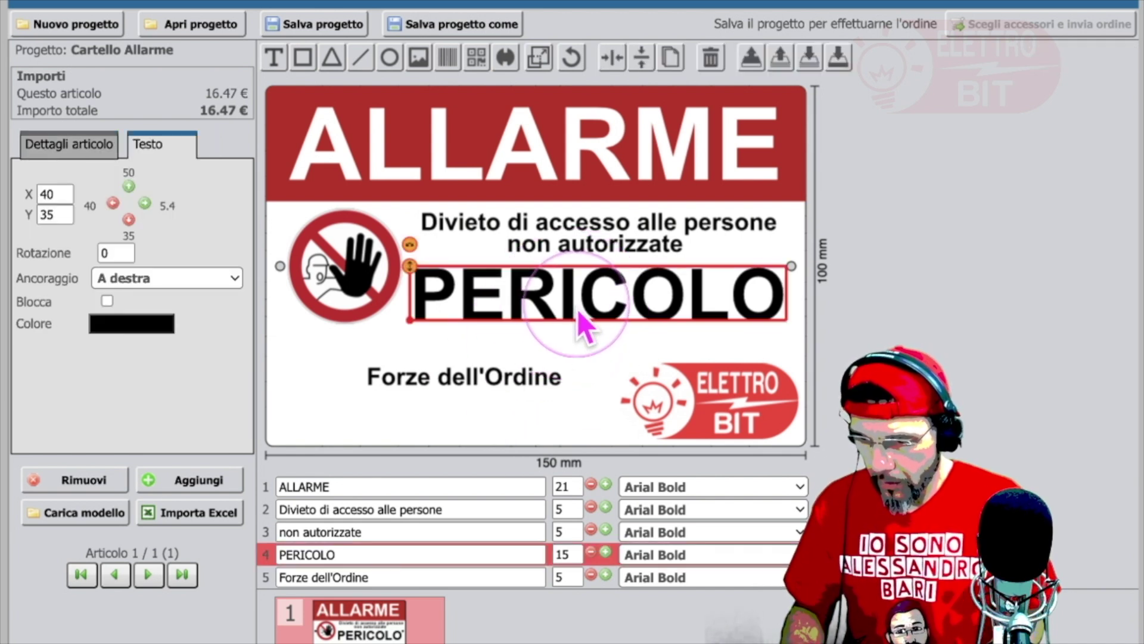
{"action": "left_click", "coordinate": [576, 361]}
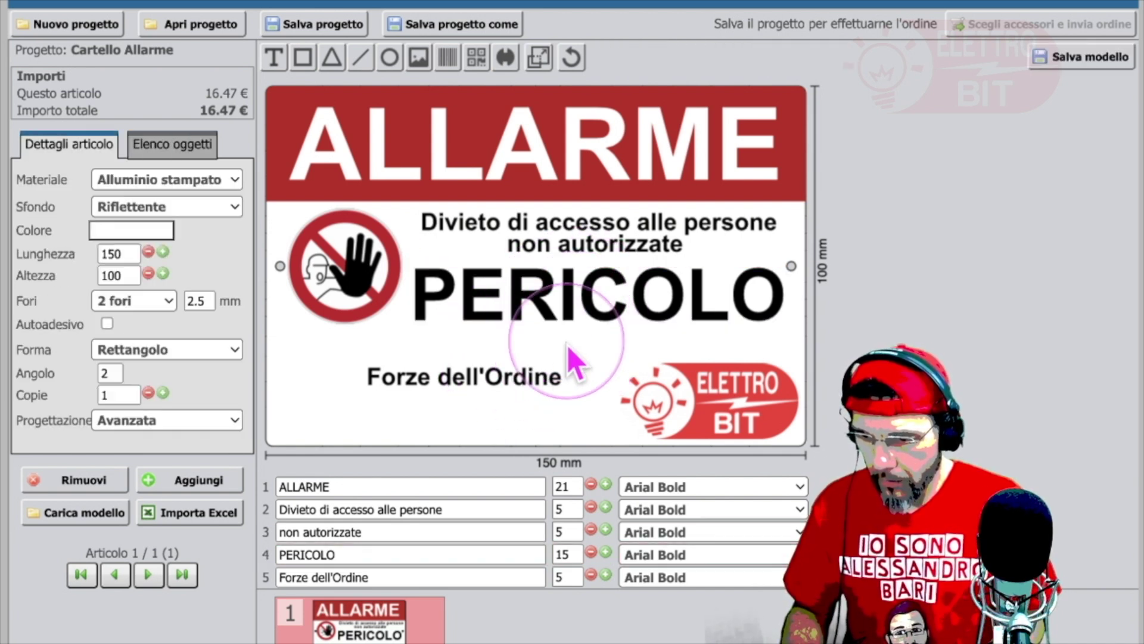
{"action": "left_click", "coordinate": [503, 383]}
{"action": "left_click_drag", "start_coordinate": [504, 384], "coordinate": [429, 383]}
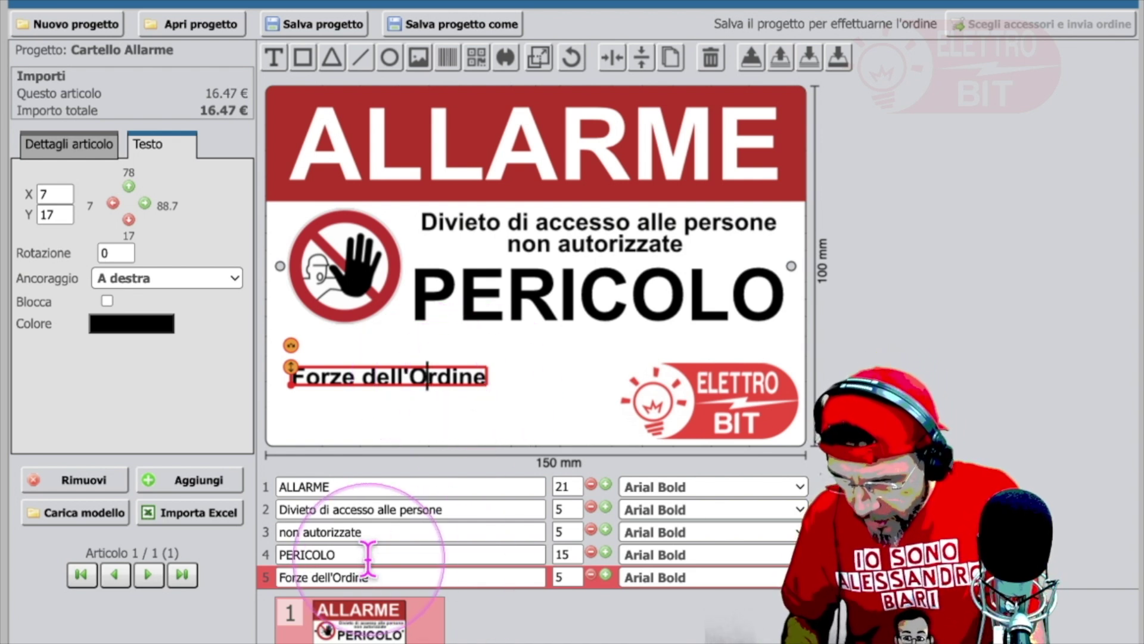
{"action": "left_click", "coordinate": [383, 577]}
{"action": "key", "text": "BackSpace"}
{"action": "key", "text": "BackSpace"}
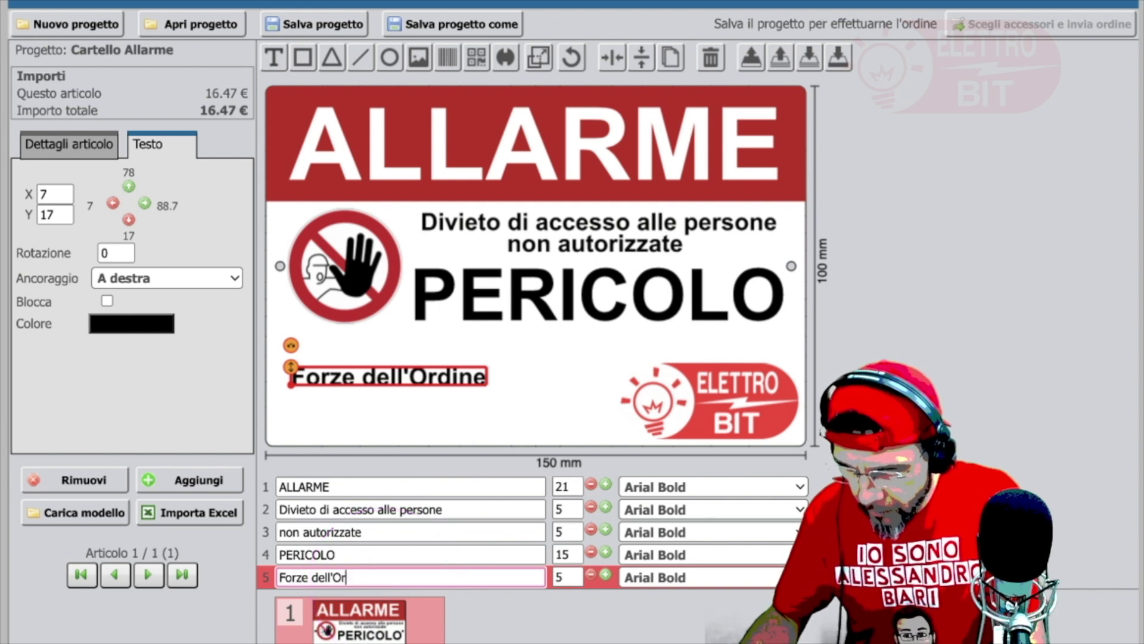
{"action": "key", "text": "BackSpace"}
{"action": "key", "text": "BackSpace"}
{"action": "key", "text": "BackSpace"}
{"action": "key", "text": "BackSpace"}
{"action": "key", "text": "BackSpace"}
{"action": "key", "text": "BackSpace"}
{"action": "key", "text": "BackSpace"}
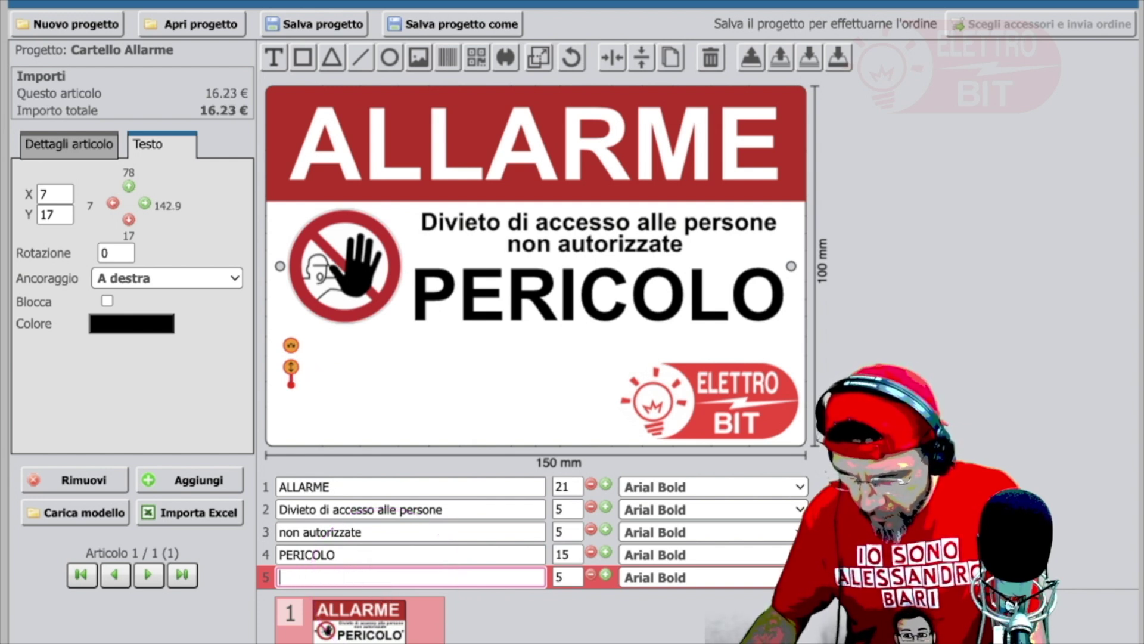
{"action": "left_click", "coordinate": [385, 577]}
{"action": "type", "text": "Elettroi"}
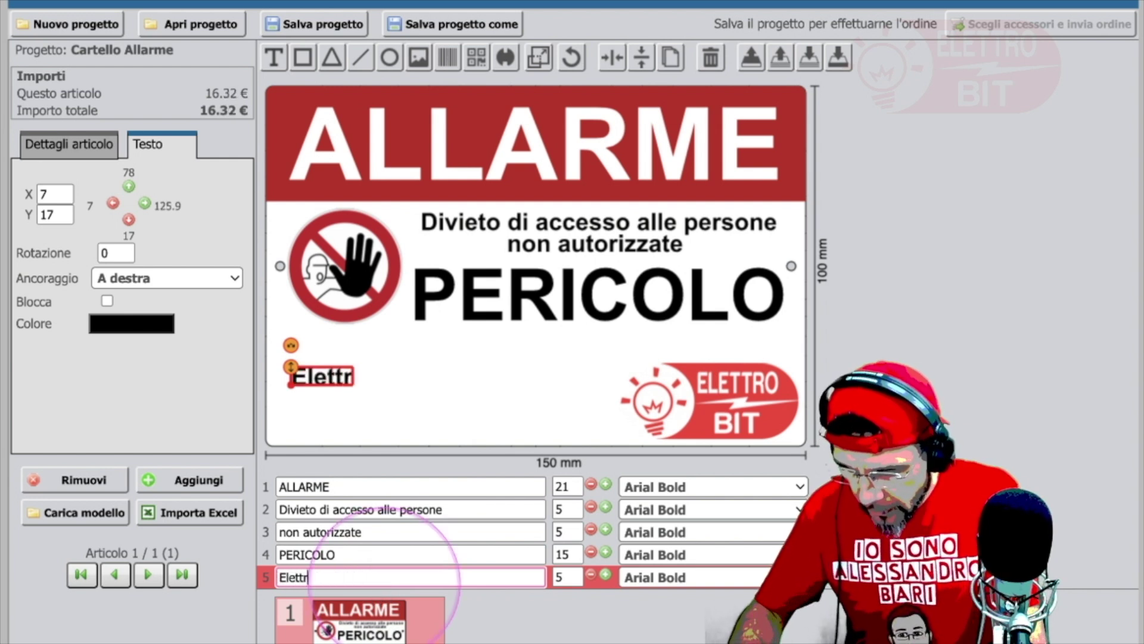
{"action": "key", "text": "BackSpace"}
{"action": "key", "text": "BackSpace"}
{"action": "key", "text": "BackSpace"}
{"action": "key", "text": "BackSpace"}
{"action": "key", "text": "BackSpace"}
{"action": "key", "text": "BackSpace"}
{"action": "key", "text": "BackSpace"}
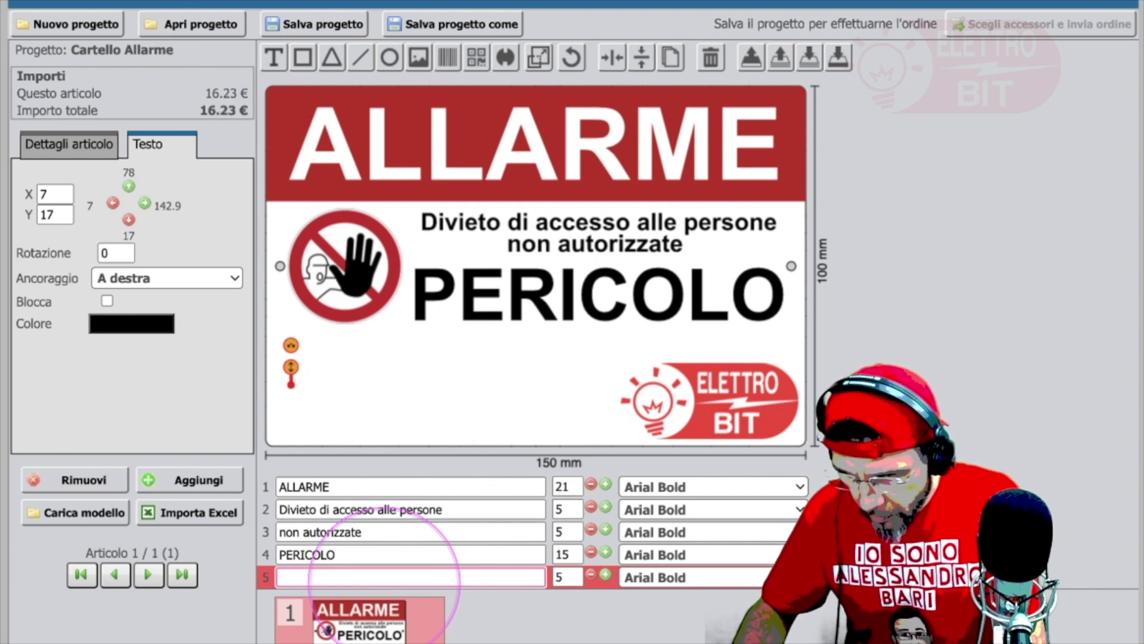
{"action": "type", "text": "let"}
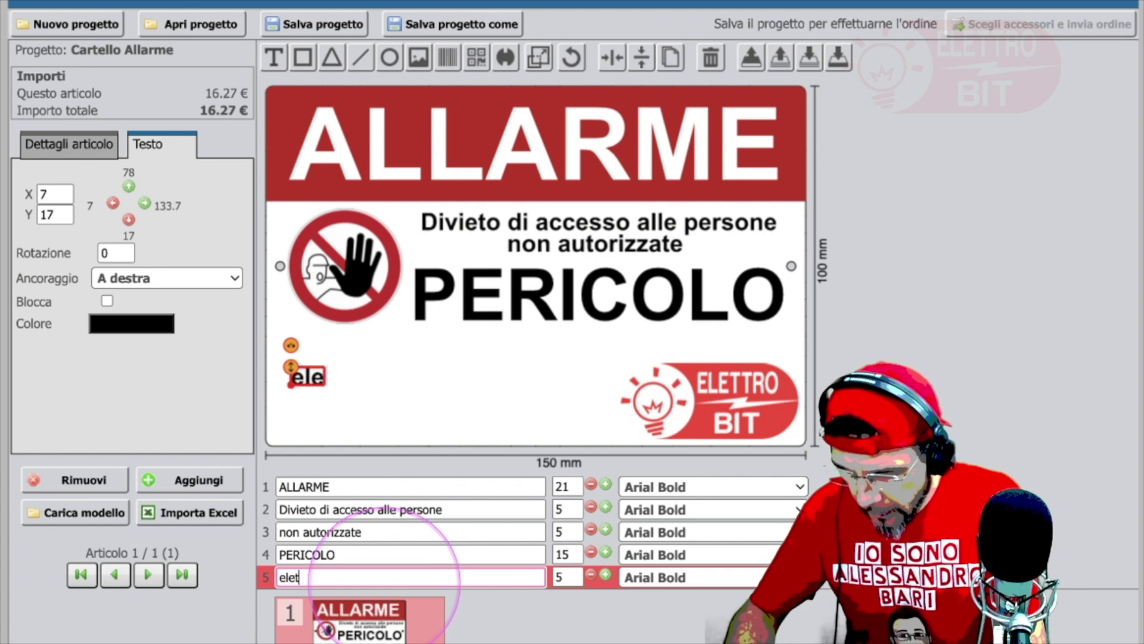
{"action": "type", "text": "trobit.it"}
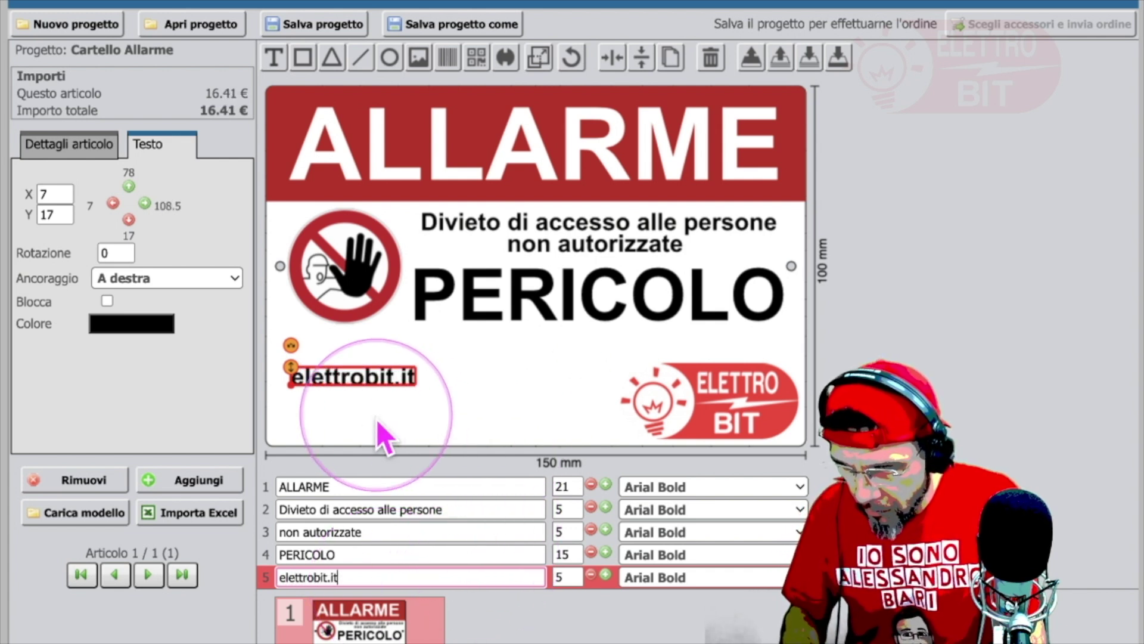
{"action": "left_click", "coordinate": [572, 577]}
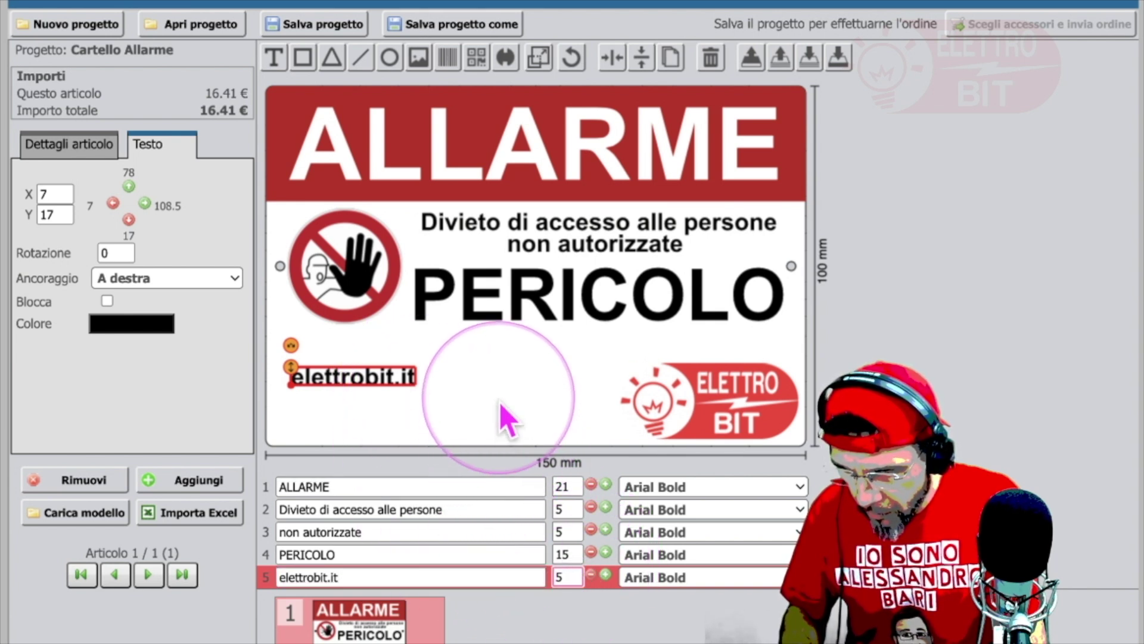
{"action": "left_click_drag", "start_coordinate": [394, 383], "coordinate": [409, 379]}
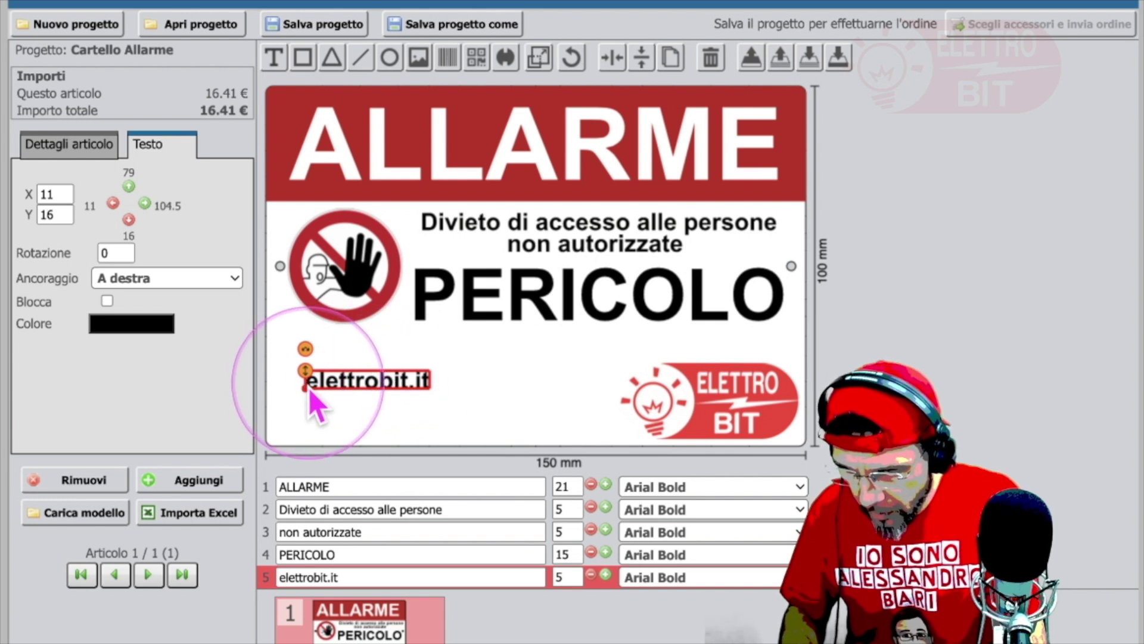
{"action": "type", "text": "www."}
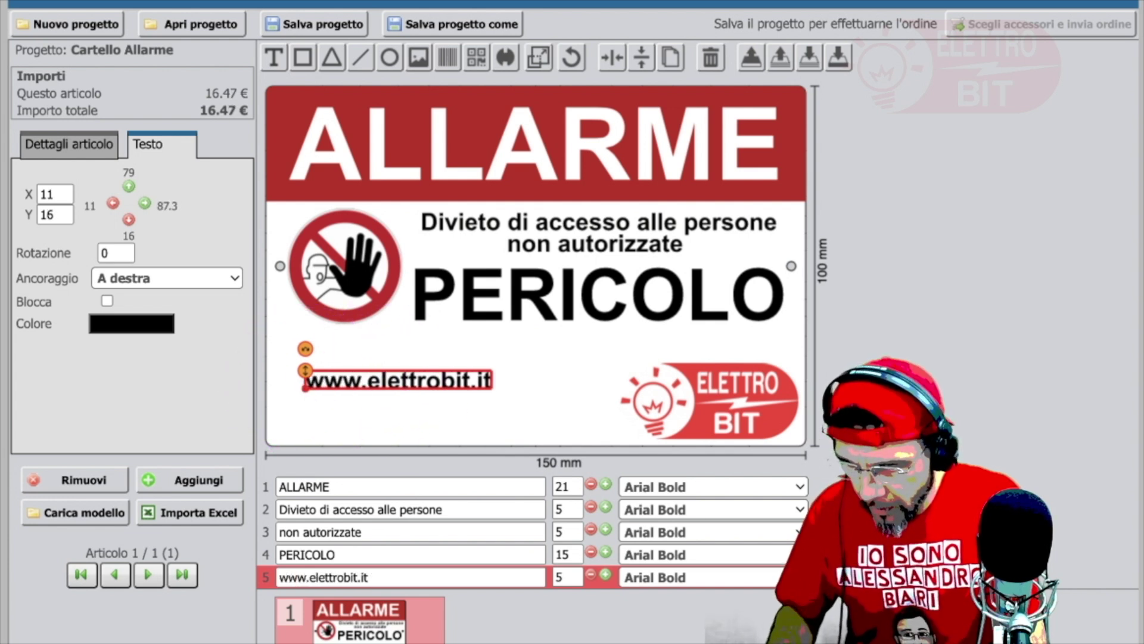
{"action": "left_click", "coordinate": [382, 387]}
{"action": "left_click", "coordinate": [531, 390]}
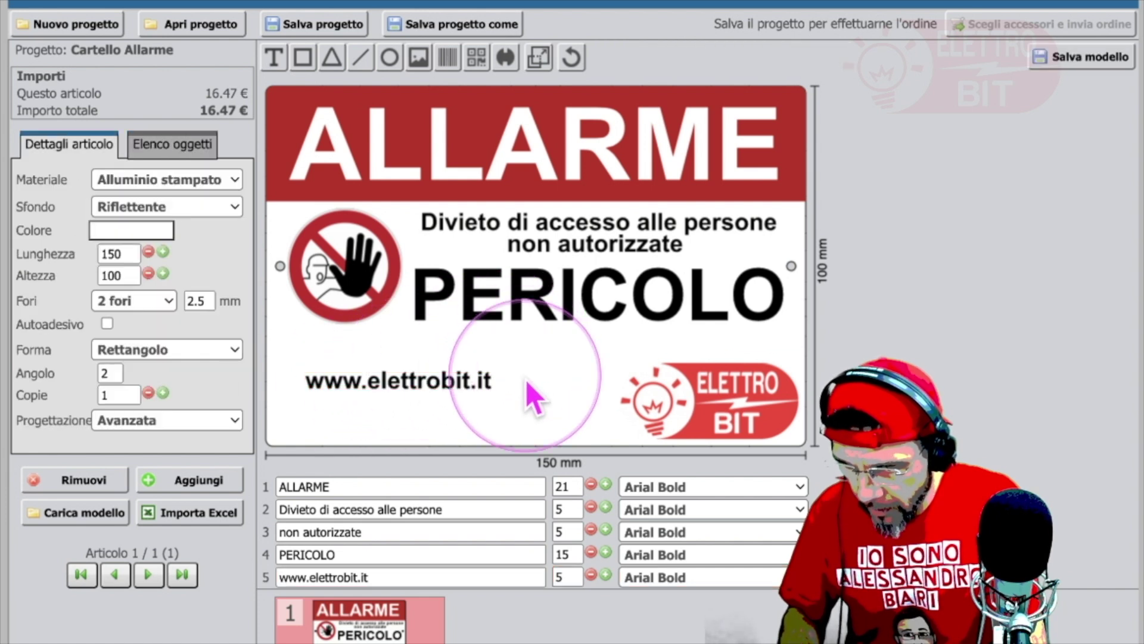
{"action": "left_click", "coordinate": [449, 383]}
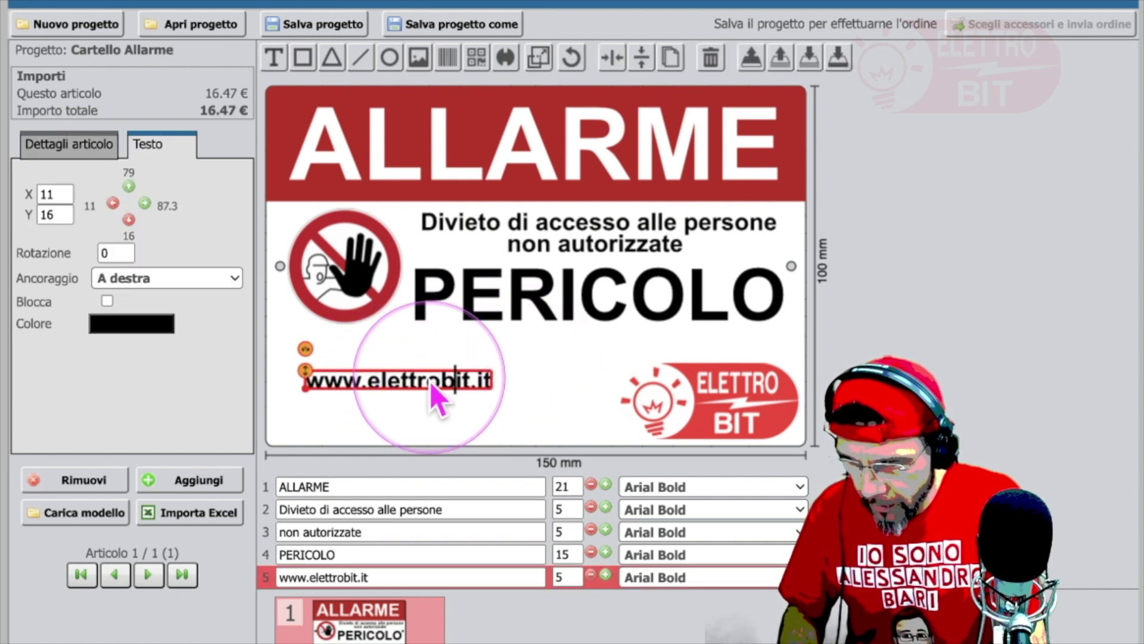
{"action": "left_click_drag", "start_coordinate": [432, 385], "coordinate": [423, 377]}
{"action": "left_click", "coordinate": [438, 411]}
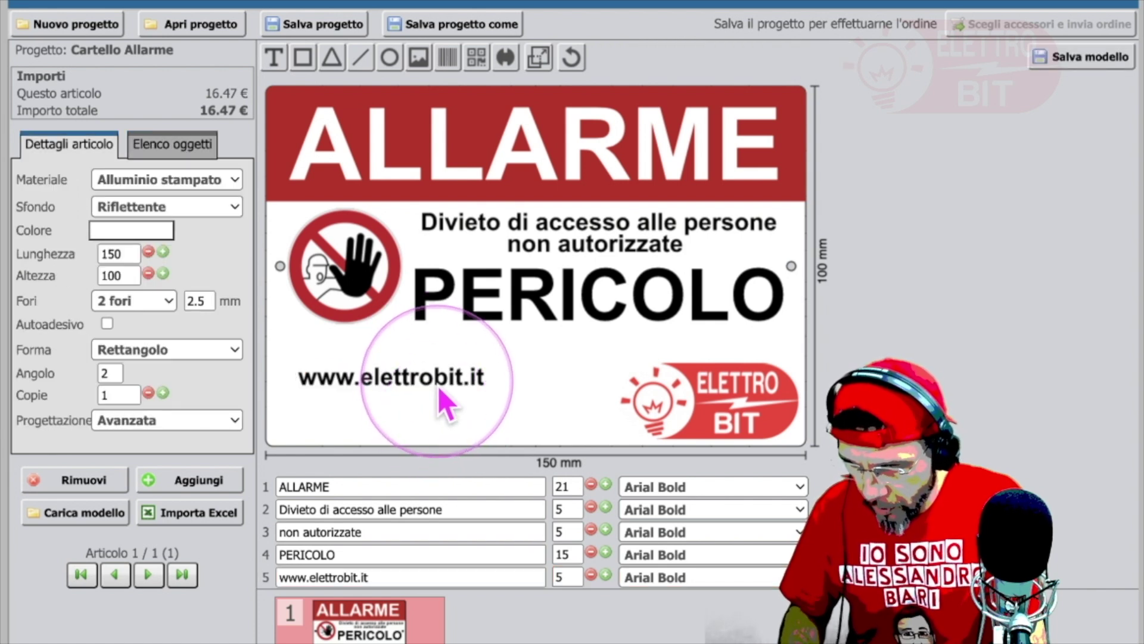
{"action": "left_click", "coordinate": [442, 386]}
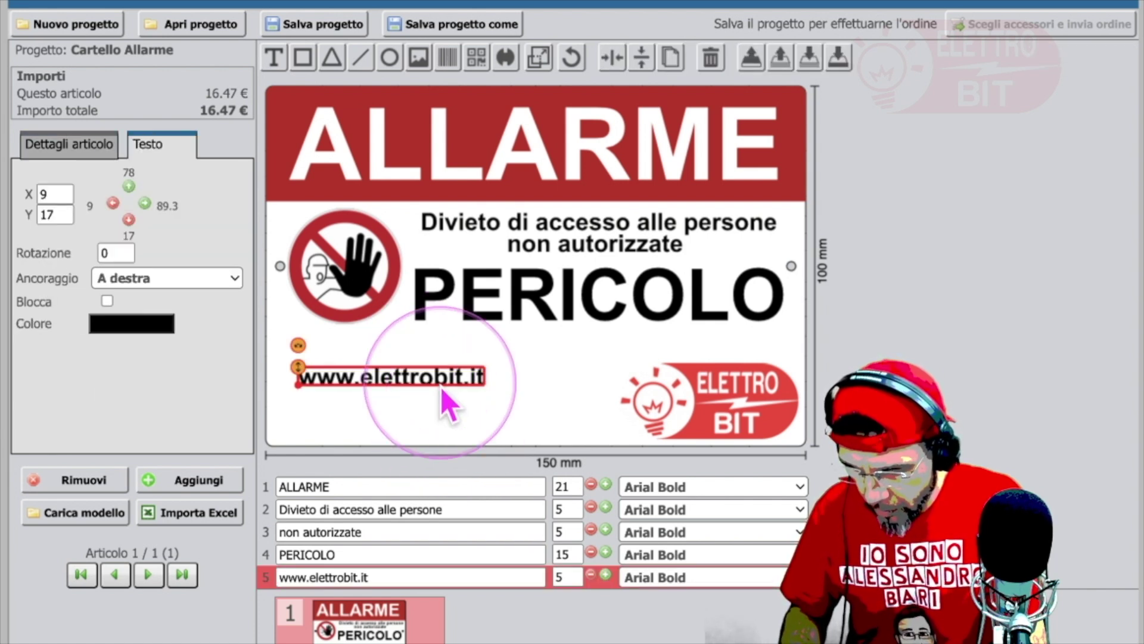
{"action": "type", "text": "https://www.targhetdirect.it/"}
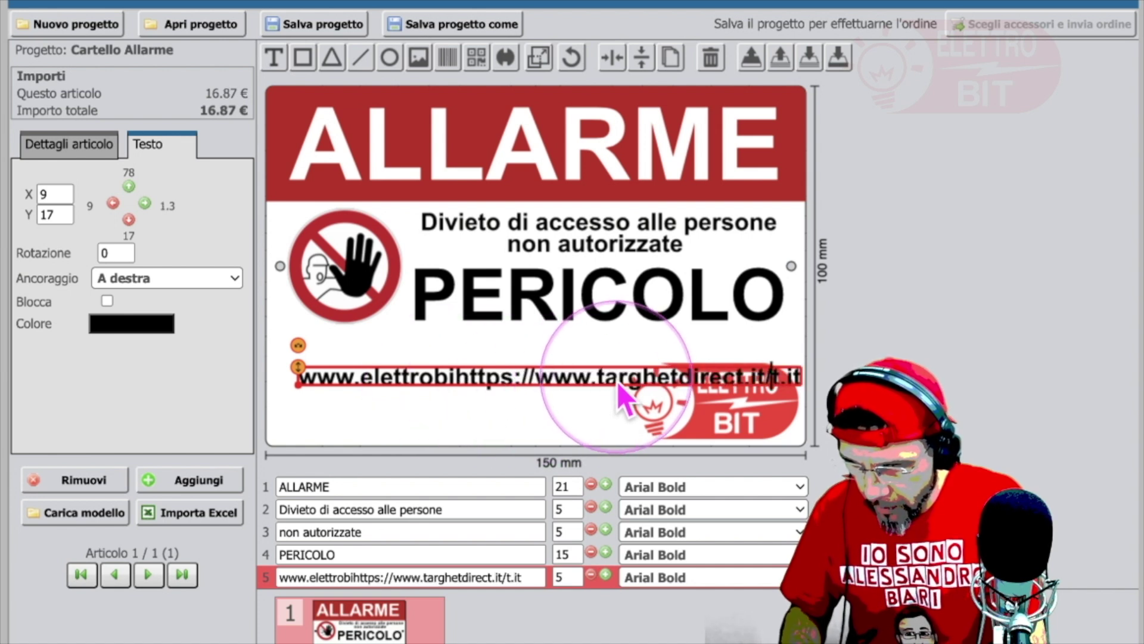
{"action": "mouse_move", "coordinate": [619, 380]}
{"action": "left_mouse_down"}
{"action": "mouse_move", "coordinate": [613, 409]}
{"action": "mouse_move", "coordinate": [614, 377]}
{"action": "left_mouse_up"}
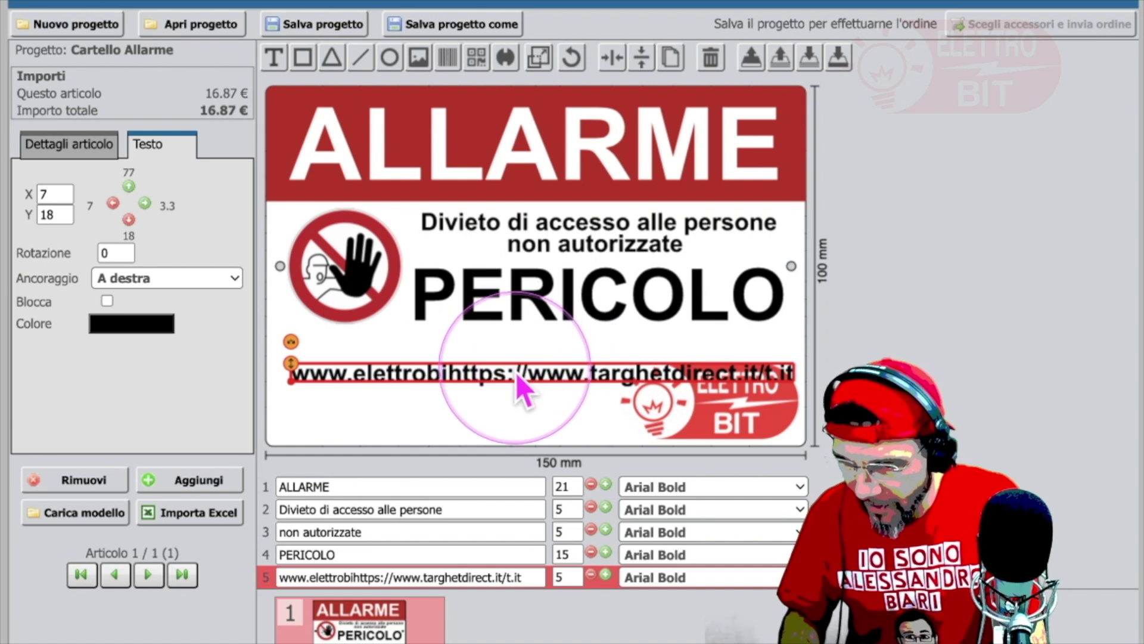
{"action": "left_click", "coordinate": [454, 383]}
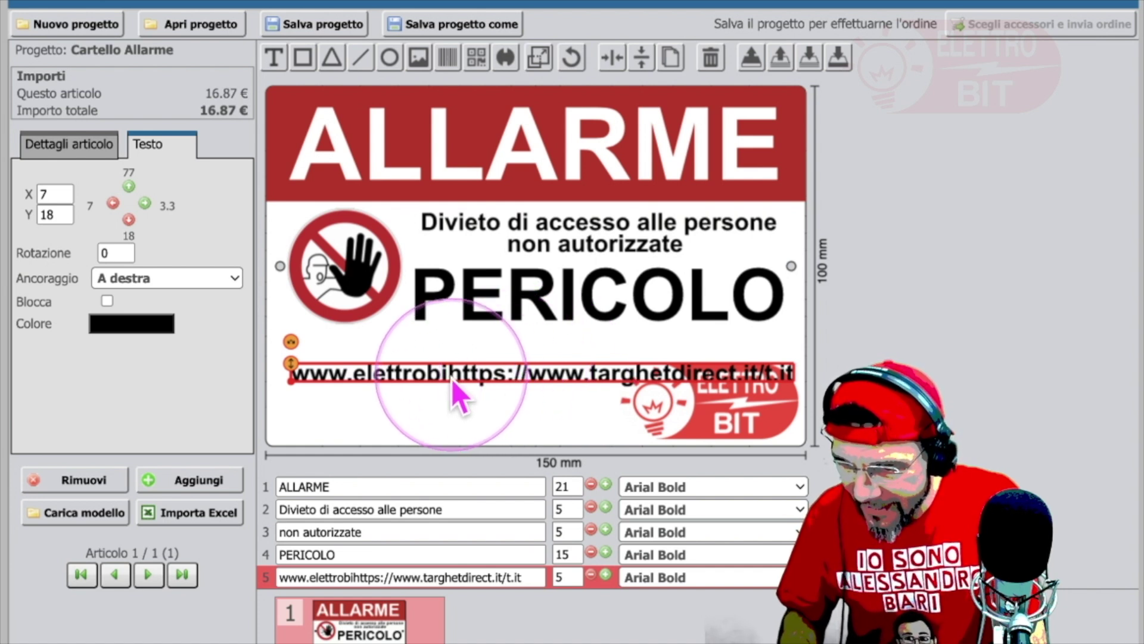
{"action": "left_click", "coordinate": [448, 383]}
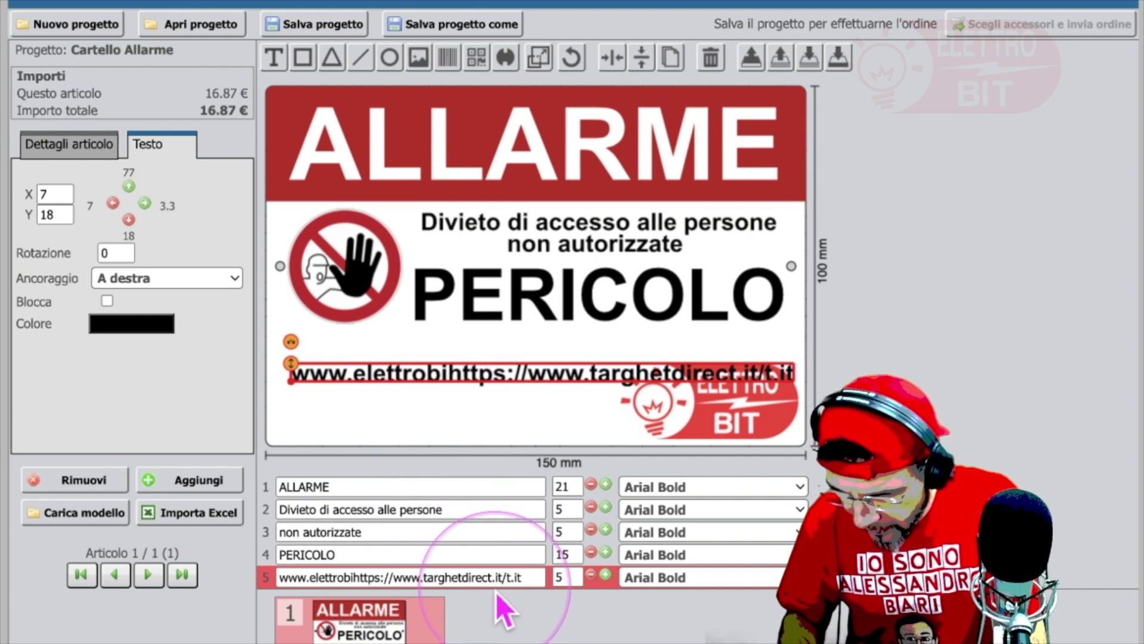
{"action": "left_click", "coordinate": [527, 575]}
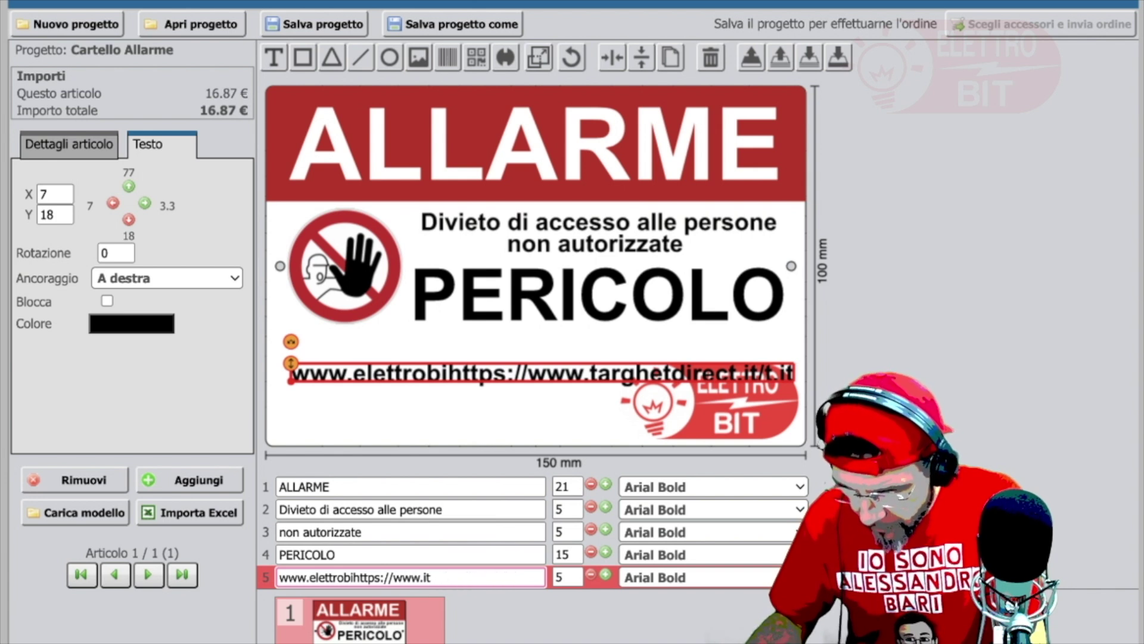
{"action": "key", "text": "BackSpace"}
{"action": "key", "text": "BackSpace"}
{"action": "key", "text": "BackSpace"}
{"action": "key", "text": "BackSpace"}
{"action": "key", "text": "BackSpace"}
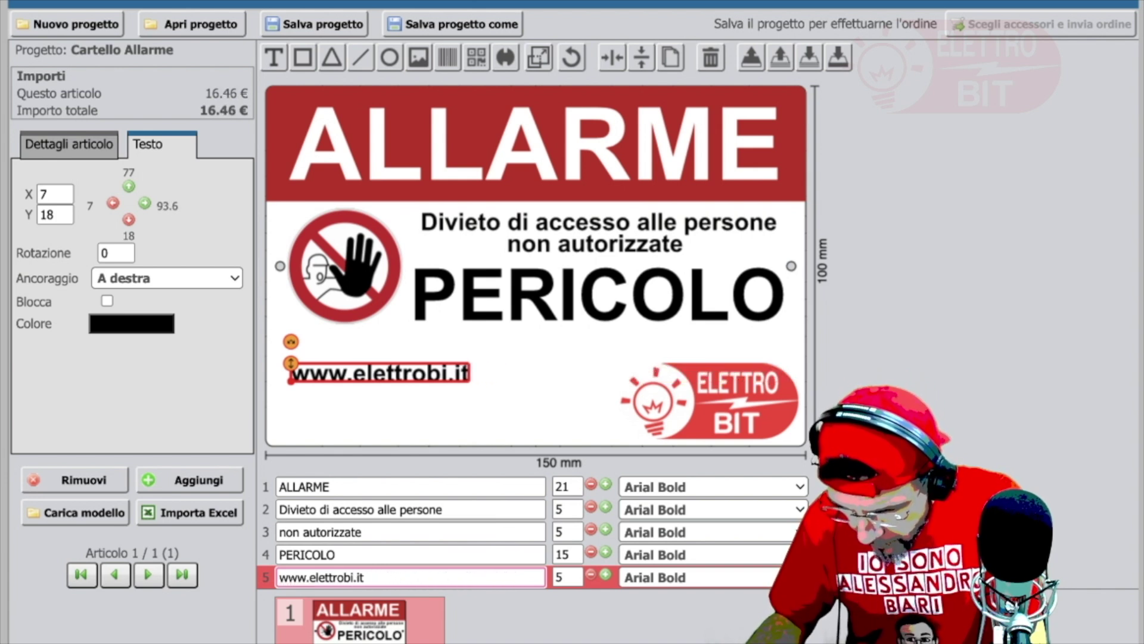
{"action": "type", "text": "t"}
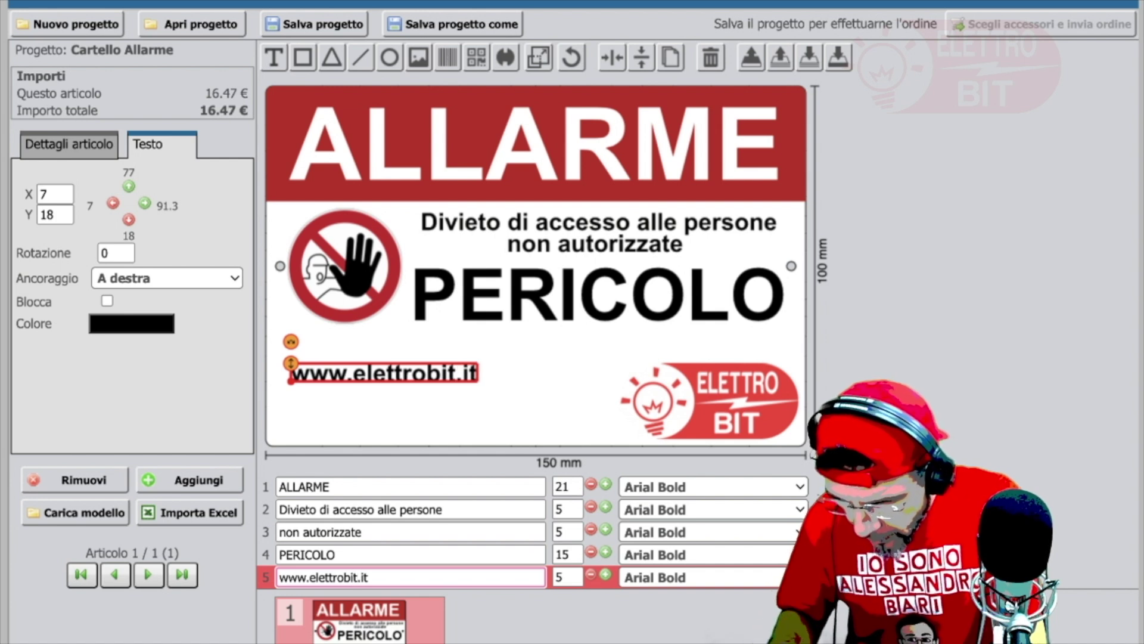
{"action": "left_click", "coordinate": [480, 577]}
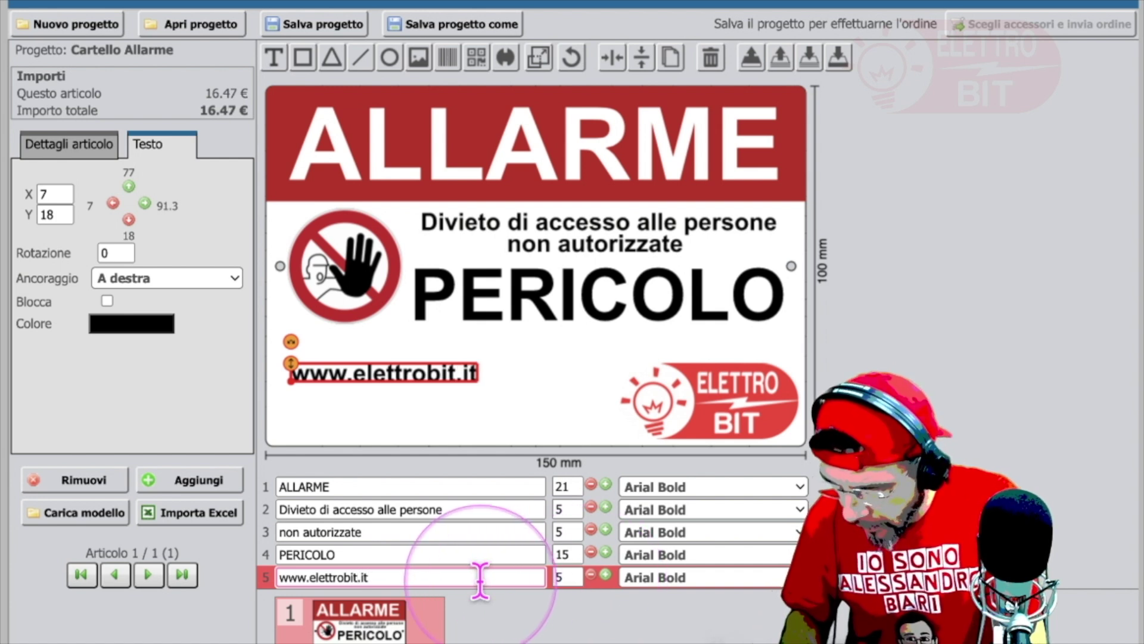
{"action": "left_click", "coordinate": [372, 393]}
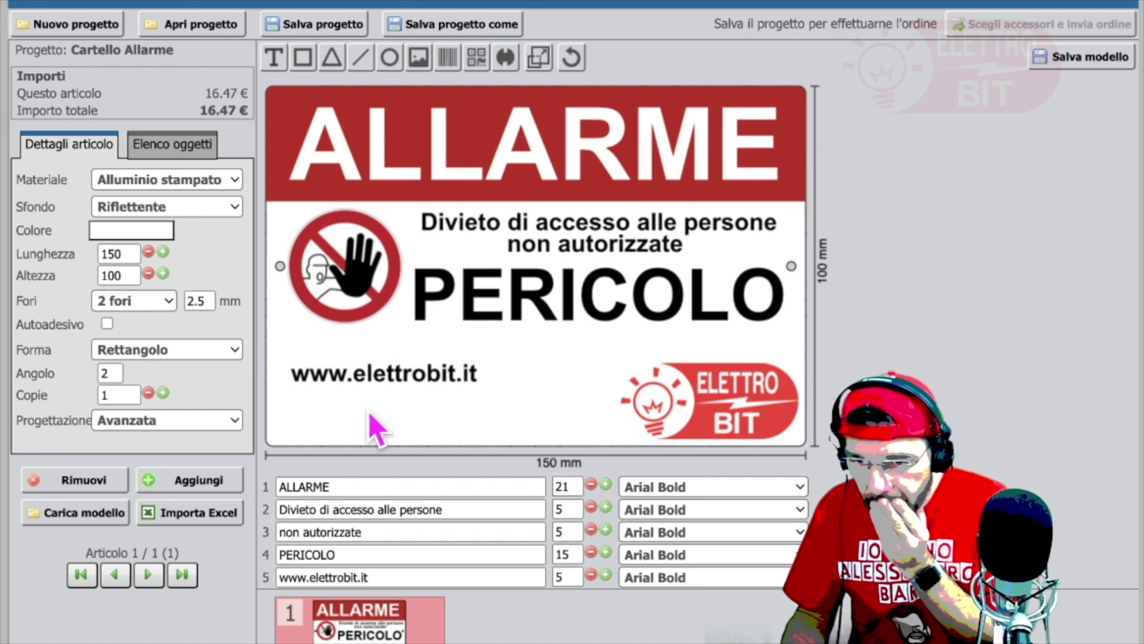
Step: From the Elenco oggetti tab, add two more sign articles, totalling 49.41 €
{"action": "left_click", "coordinate": [172, 144]}
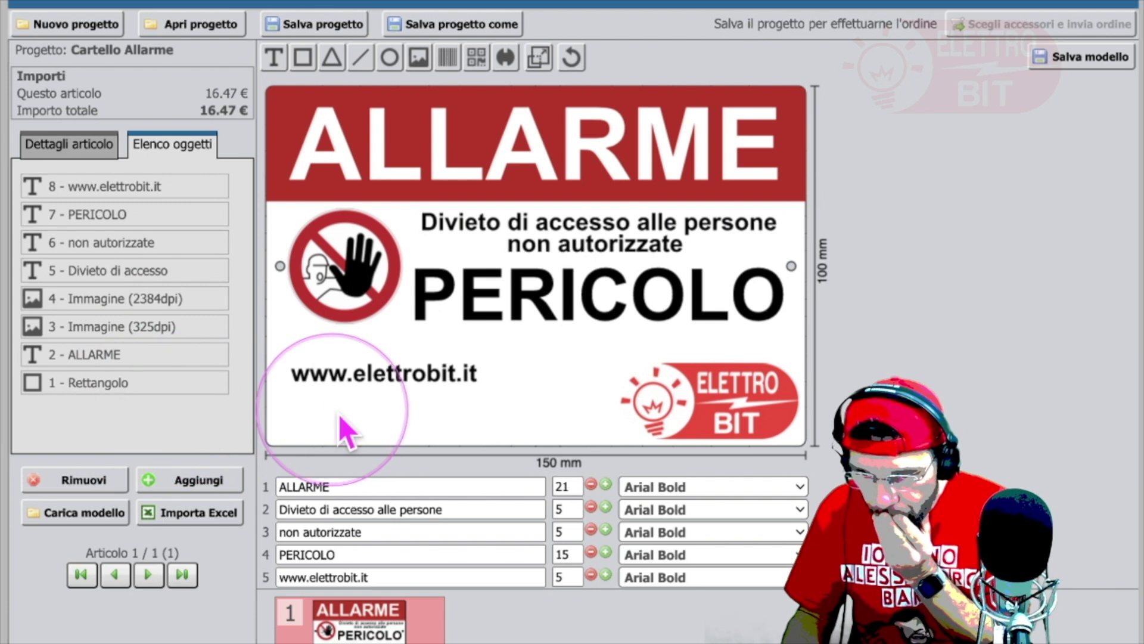
{"action": "left_click", "coordinate": [219, 484]}
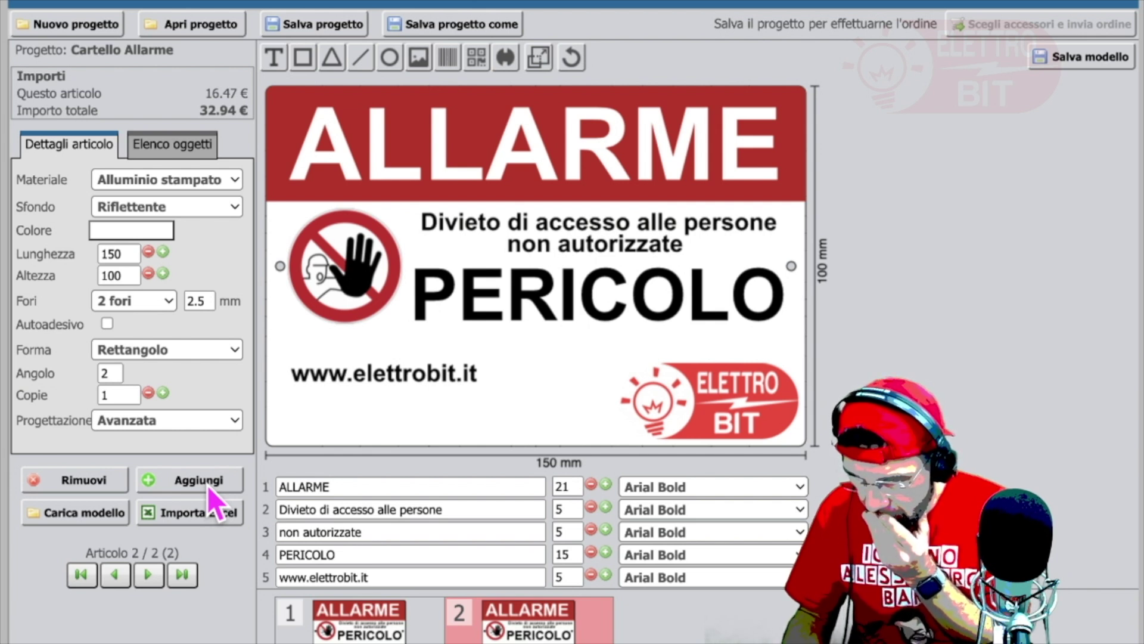
{"action": "scroll", "coordinate": [411, 533], "scroll_direction": "down", "scroll_amount": 1}
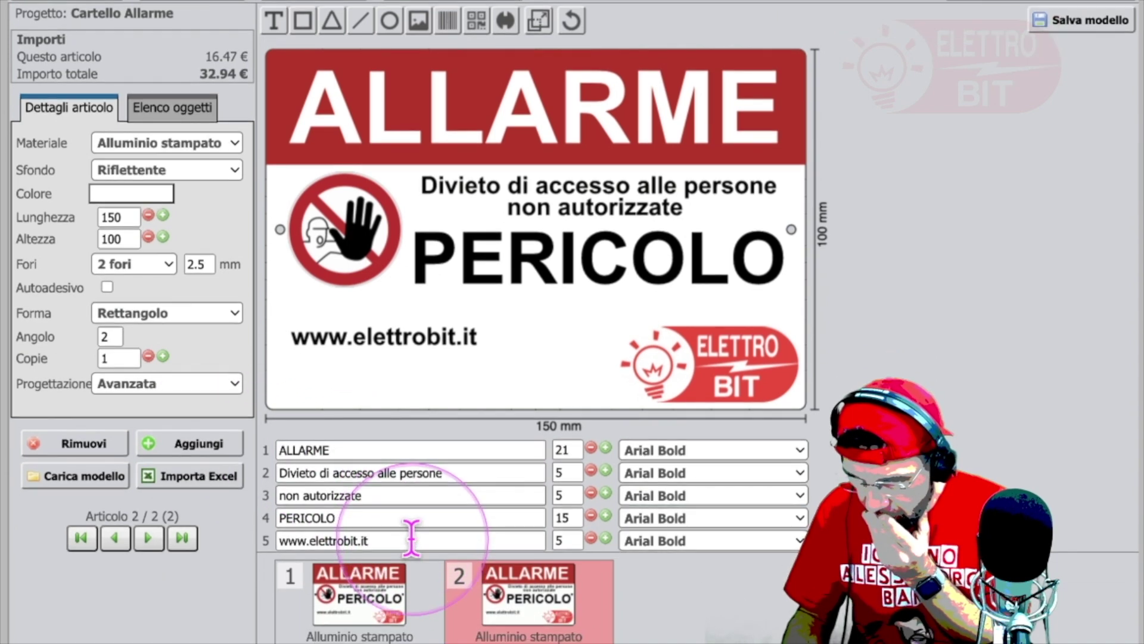
{"action": "scroll", "coordinate": [409, 536], "scroll_direction": "up", "scroll_amount": 1}
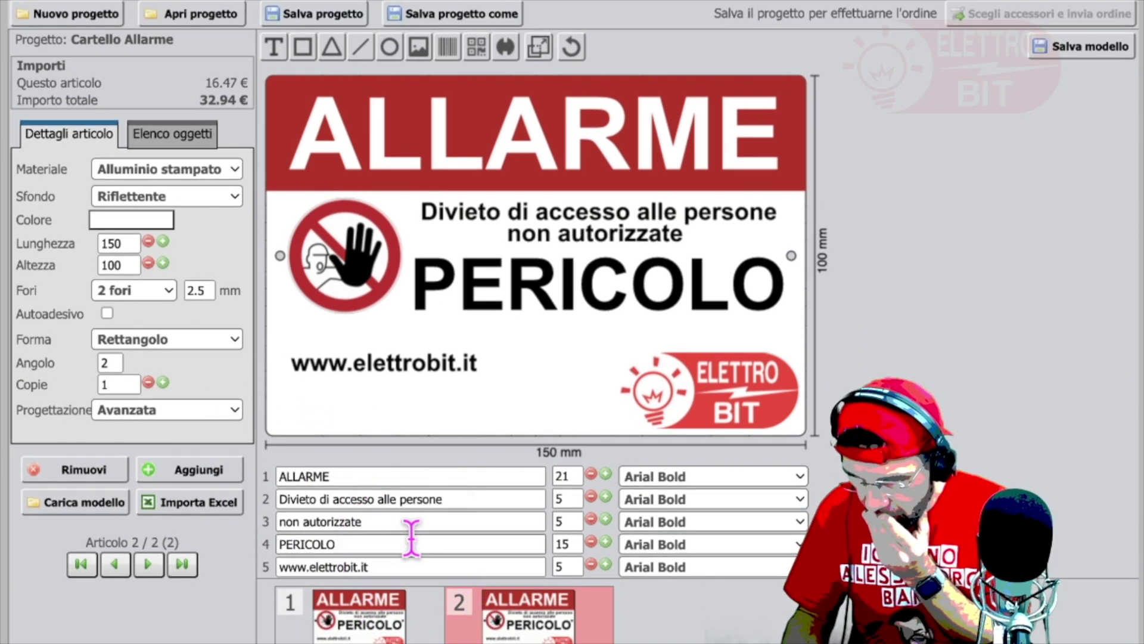
{"action": "left_click", "coordinate": [205, 470]}
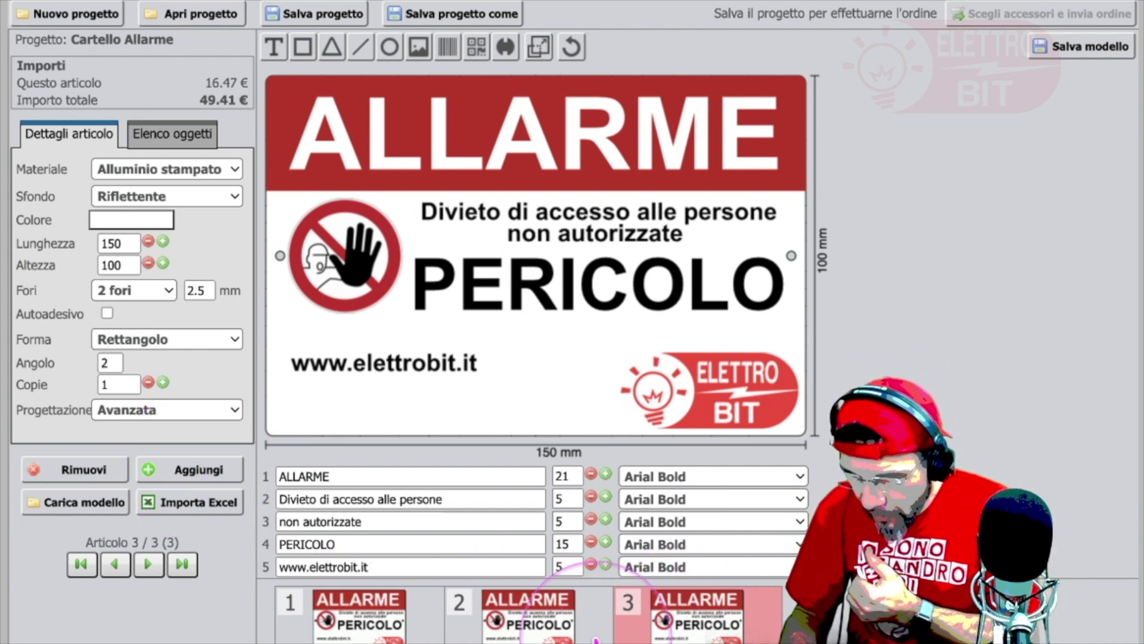
Step: Switch between the article thumbnails and return to article 1
{"action": "left_click", "coordinate": [385, 632]}
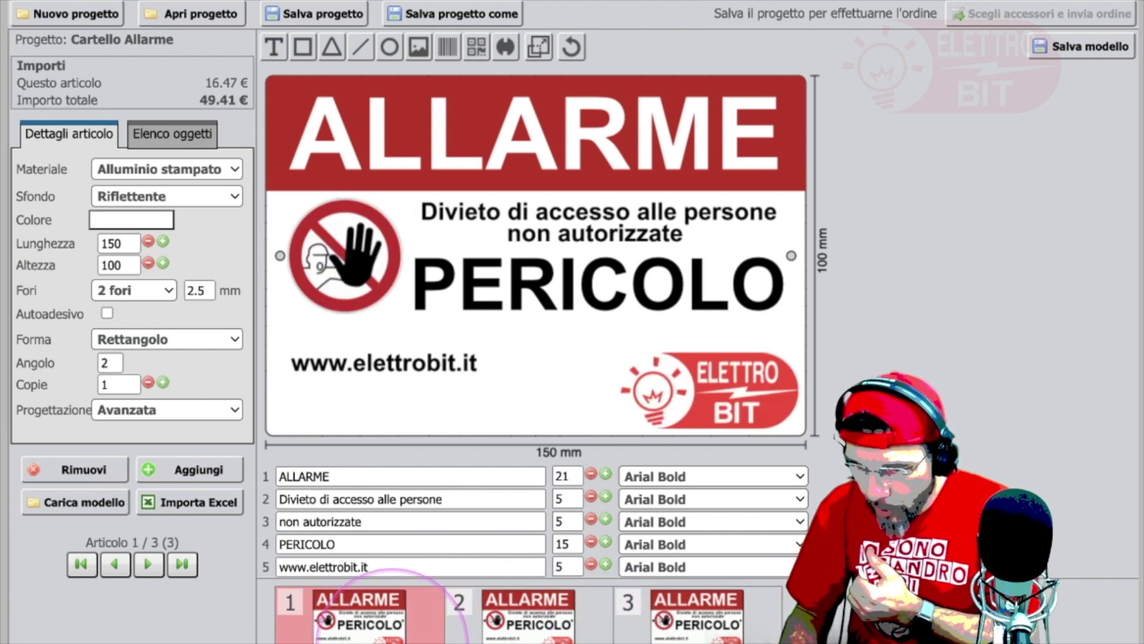
{"action": "left_click", "coordinate": [727, 619]}
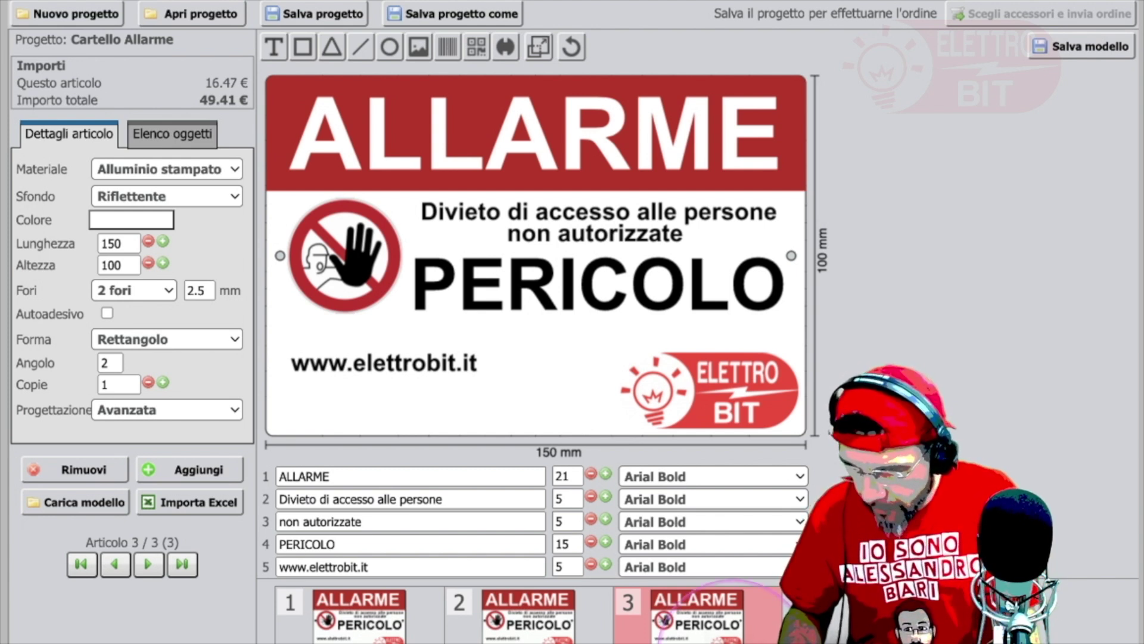
{"action": "left_click", "coordinate": [357, 617]}
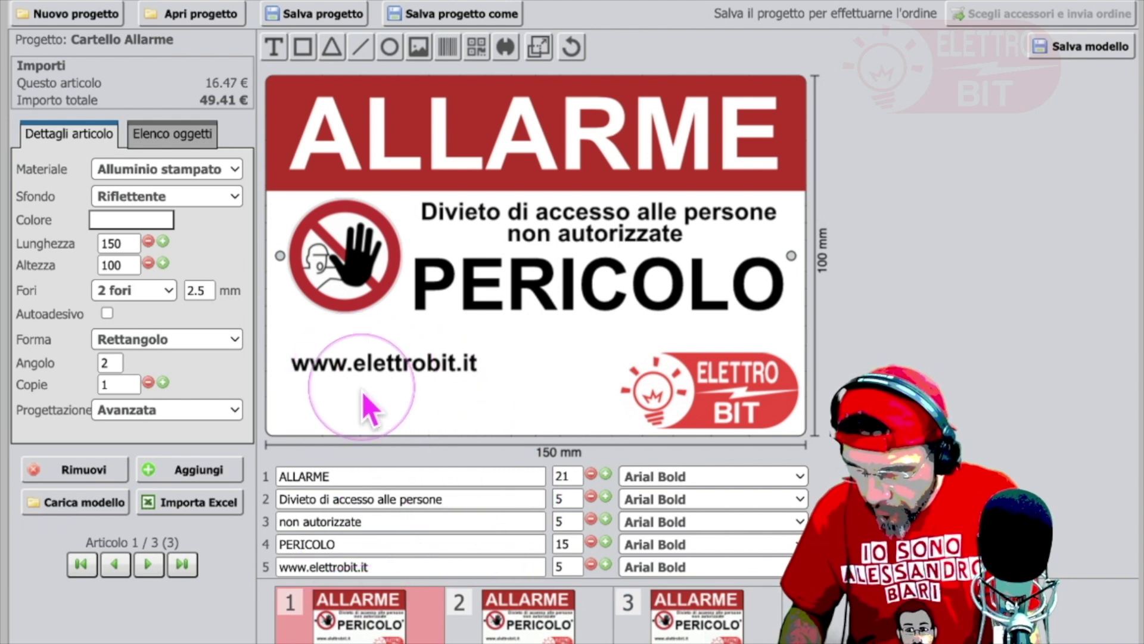
Step: Add a new text line and replace its placeholder 'Testo' with the phone number
{"action": "left_click", "coordinate": [274, 46]}
{"action": "mouse_move", "coordinate": [322, 398]}
{"action": "left_mouse_down"}
{"action": "mouse_move", "coordinate": [326, 412]}
{"action": "mouse_move", "coordinate": [326, 404]}
{"action": "left_mouse_up"}
{"action": "left_click", "coordinate": [229, 98]}
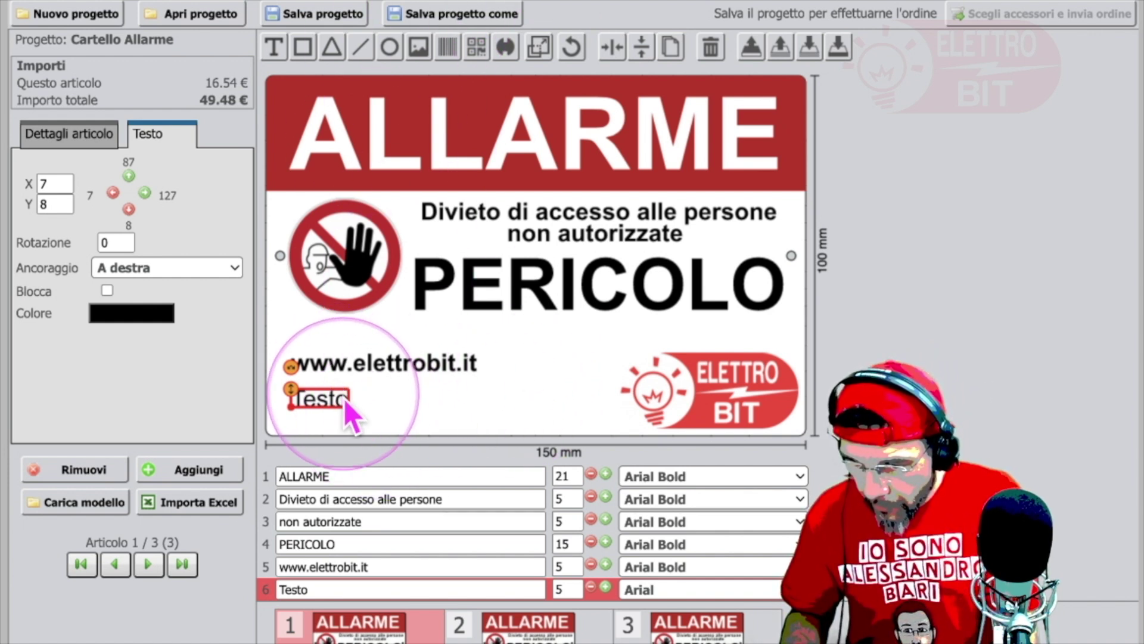
{"action": "left_click", "coordinate": [344, 587]}
{"action": "key", "text": "BackSpace"}
{"action": "key", "text": "BackSpace"}
{"action": "key", "text": "BackSpace"}
{"action": "key", "text": "BackSpace"}
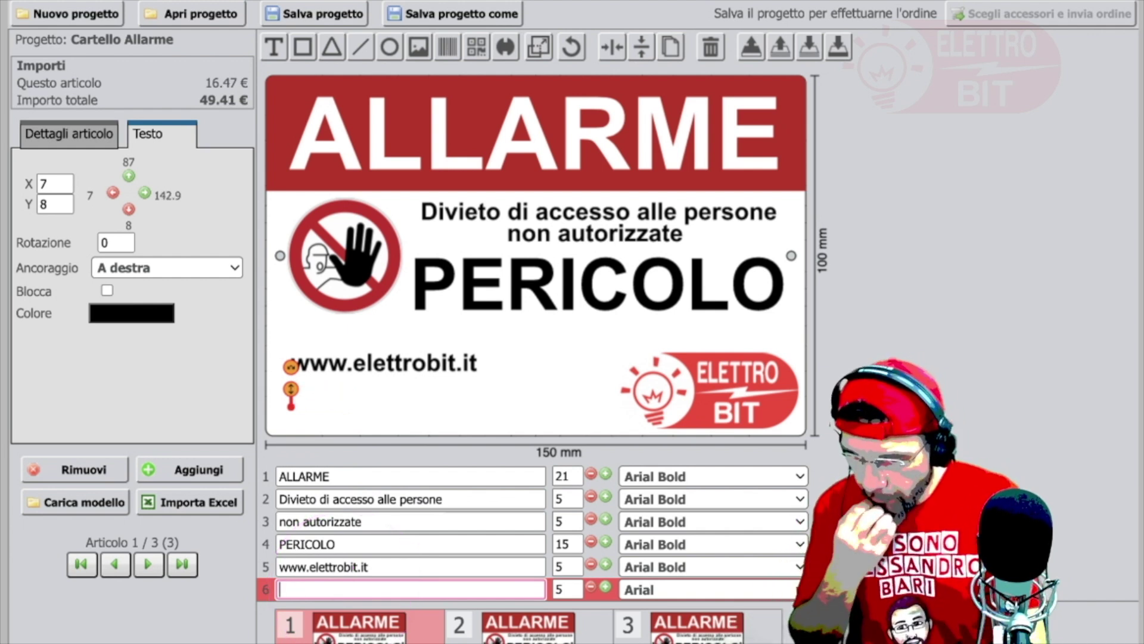
{"action": "left_click", "coordinate": [344, 587]}
{"action": "type", "text": "Te"}
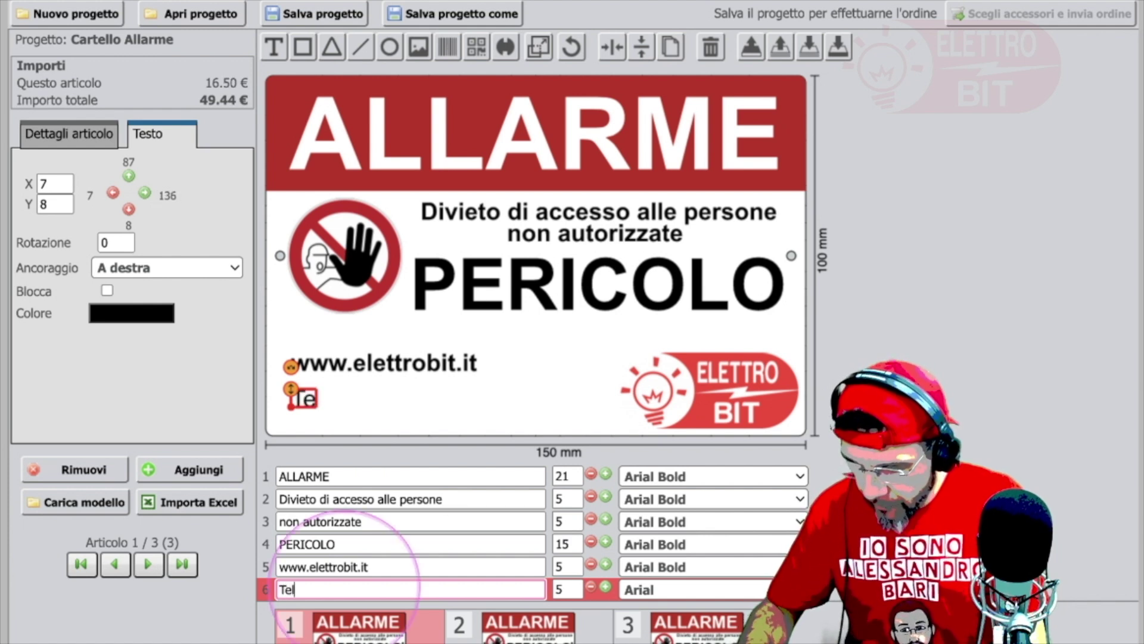
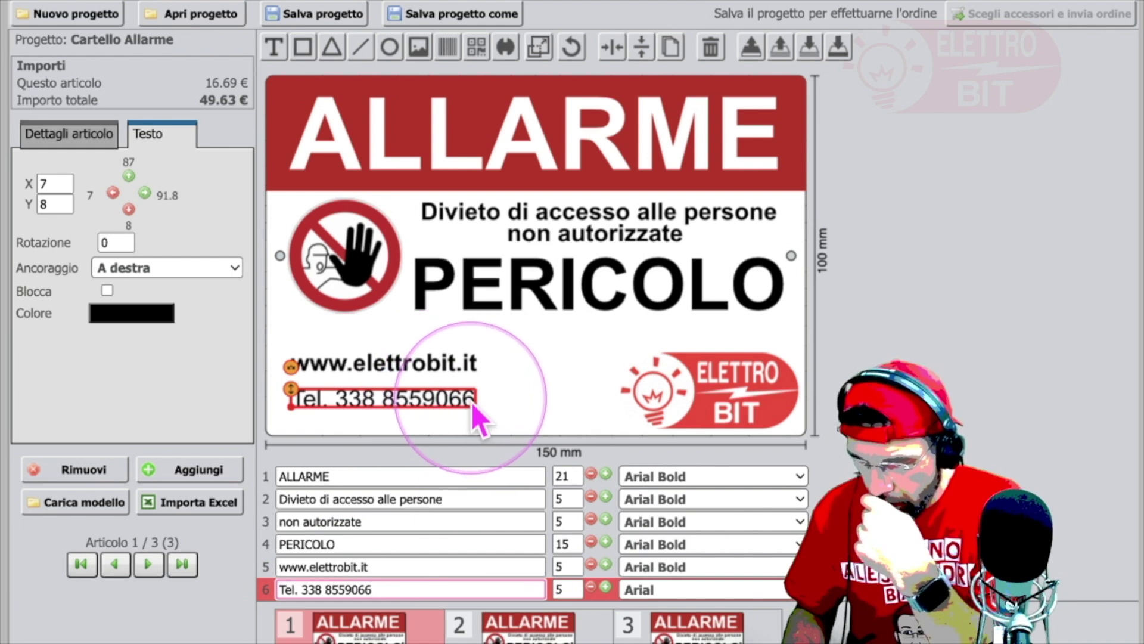
Step: Make the phone-number line size 8 Arial Bold and move it lower on the sign
{"action": "left_click", "coordinate": [570, 587]}
{"action": "key", "text": "BackSpace"}
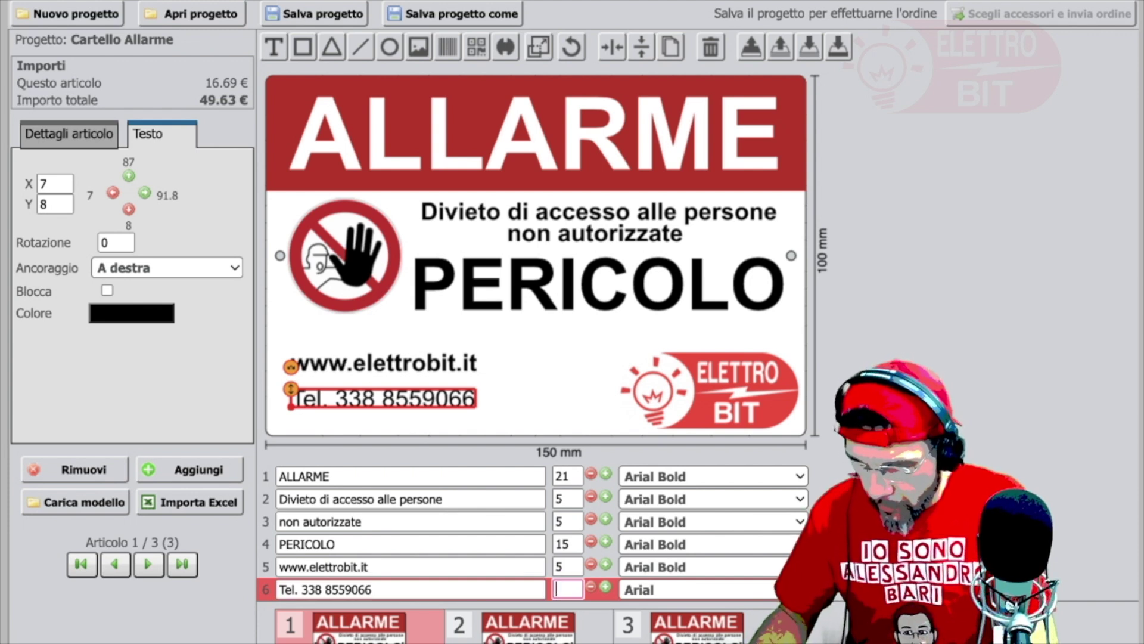
{"action": "type", "text": "8"}
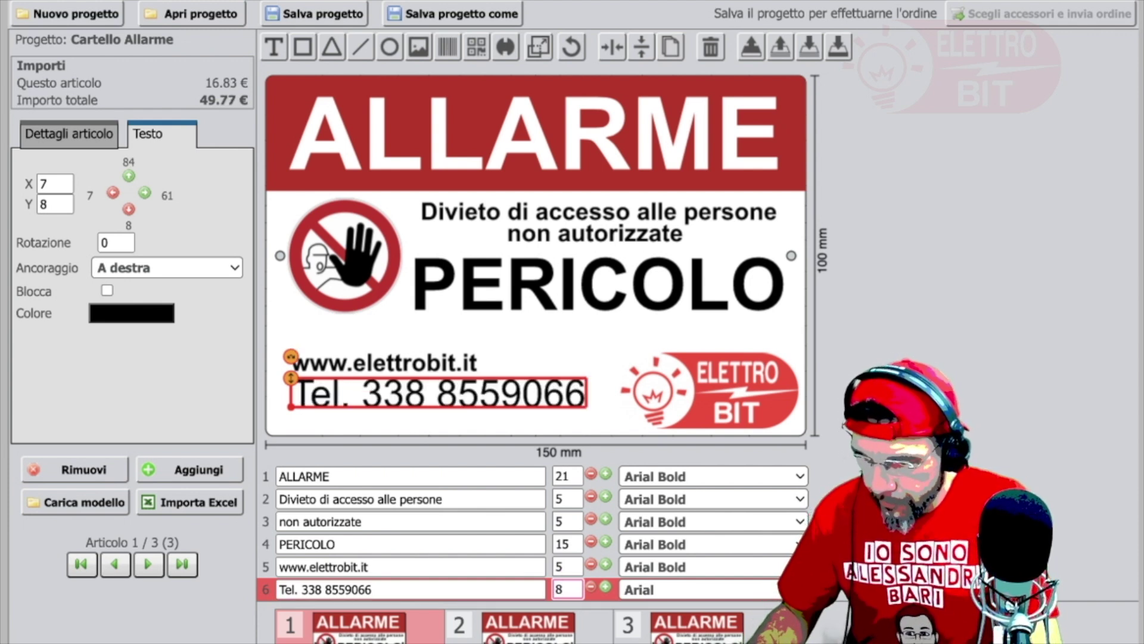
{"action": "left_click", "coordinate": [765, 591]}
{"action": "left_click", "coordinate": [361, 112]}
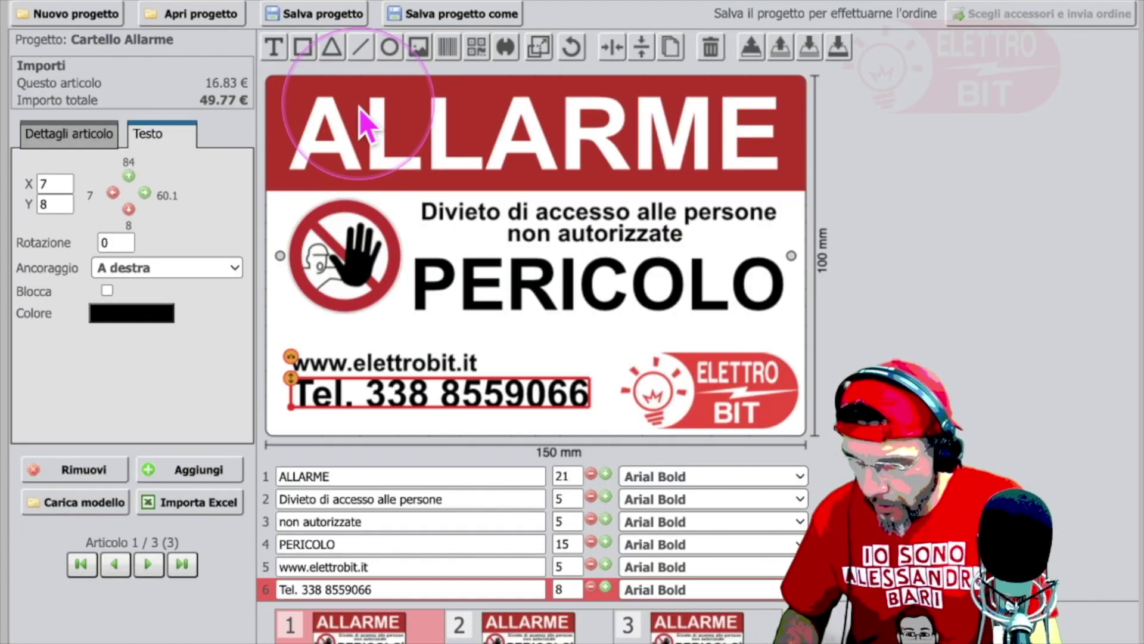
{"action": "mouse_move", "coordinate": [582, 398]}
{"action": "left_mouse_down"}
{"action": "mouse_move", "coordinate": [571, 394]}
{"action": "mouse_move", "coordinate": [567, 411]}
{"action": "left_mouse_up"}
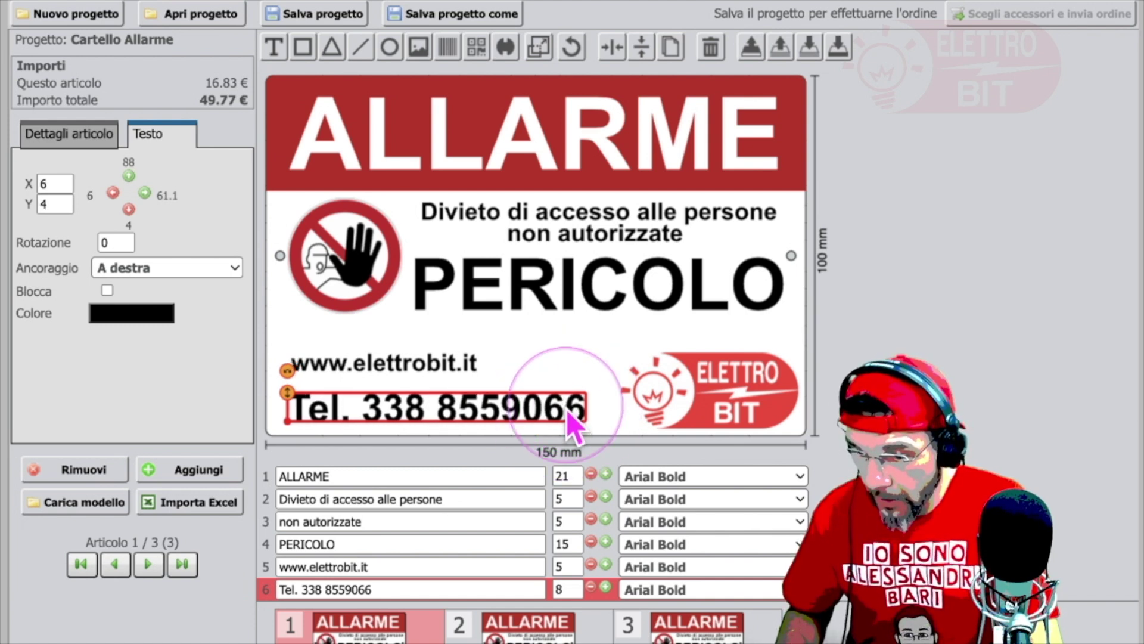
{"action": "mouse_move", "coordinate": [566, 413]}
{"action": "left_mouse_down"}
{"action": "mouse_move", "coordinate": [571, 403]}
{"action": "mouse_move", "coordinate": [568, 413]}
{"action": "left_mouse_up"}
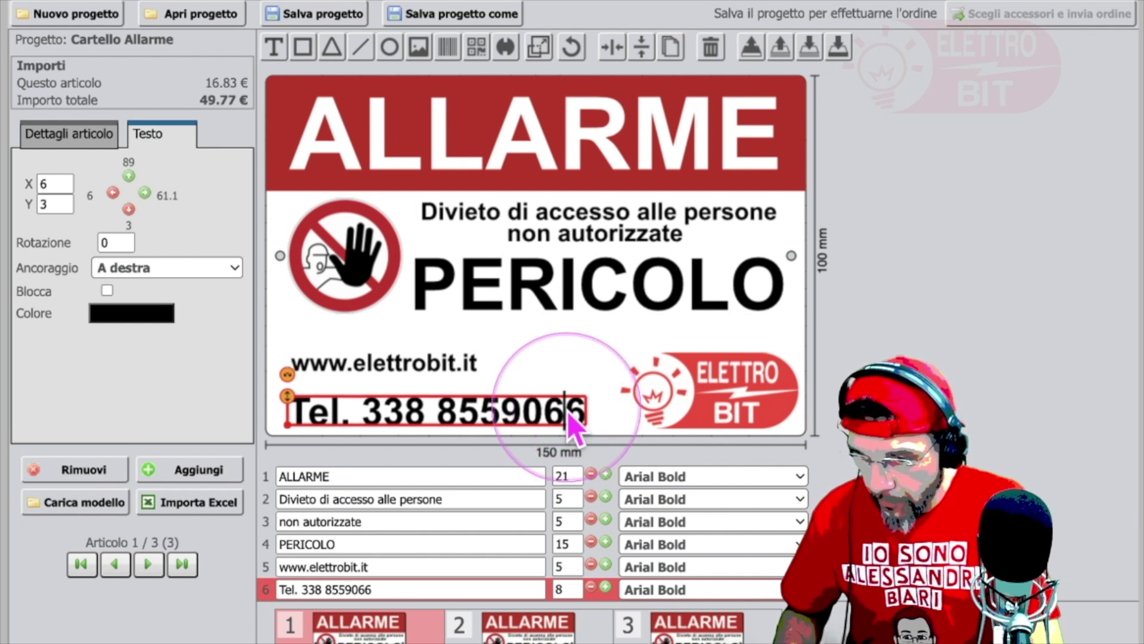
Step: Enlarge the website address to size 8 and move it down toward the phone number
{"action": "left_click", "coordinate": [463, 365]}
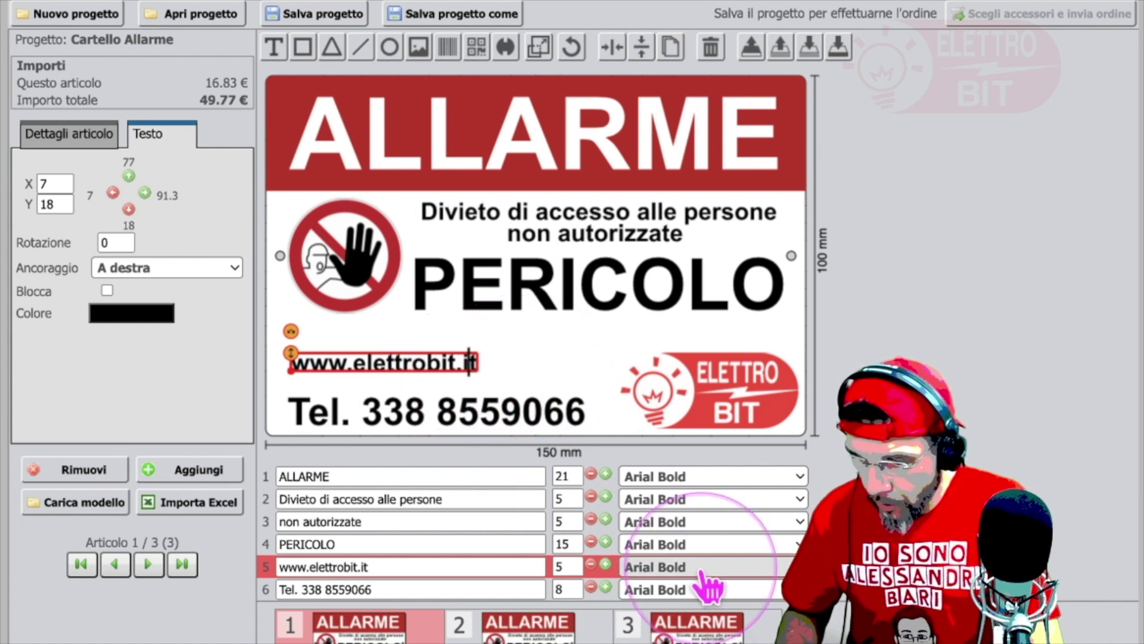
{"action": "double_click", "coordinate": [563, 566]}
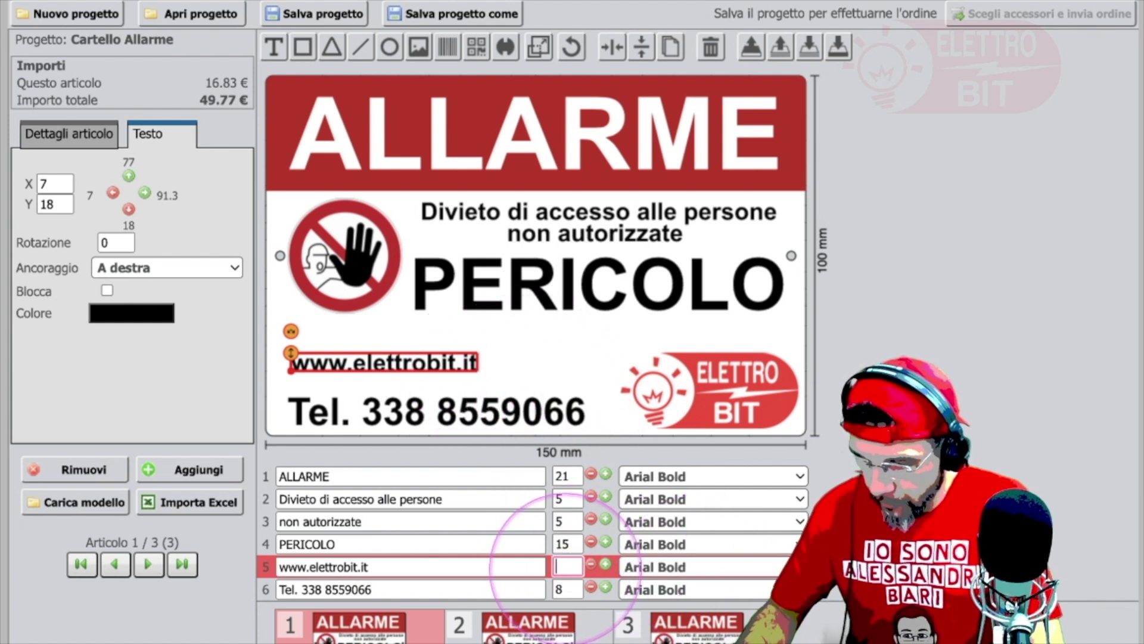
{"action": "type", "text": "8"}
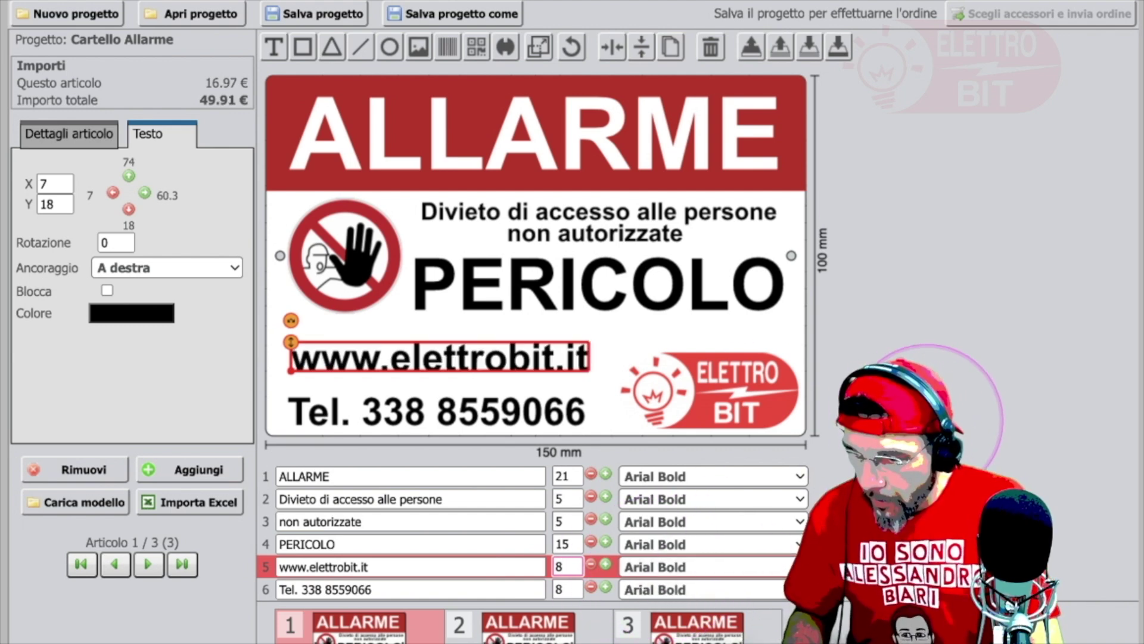
{"action": "left_click", "coordinate": [709, 456]}
{"action": "left_click", "coordinate": [549, 357]}
{"action": "left_click_drag", "start_coordinate": [549, 358], "coordinate": [526, 372]}
{"action": "left_click_drag", "start_coordinate": [525, 376], "coordinate": [526, 378]}
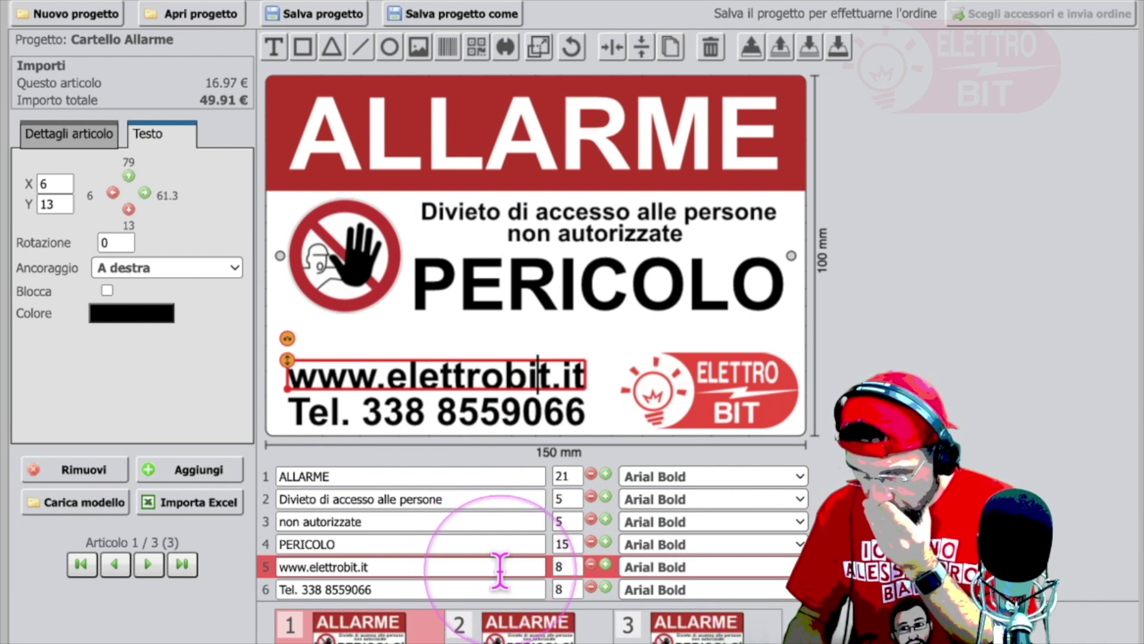
{"action": "left_click", "coordinate": [447, 565]}
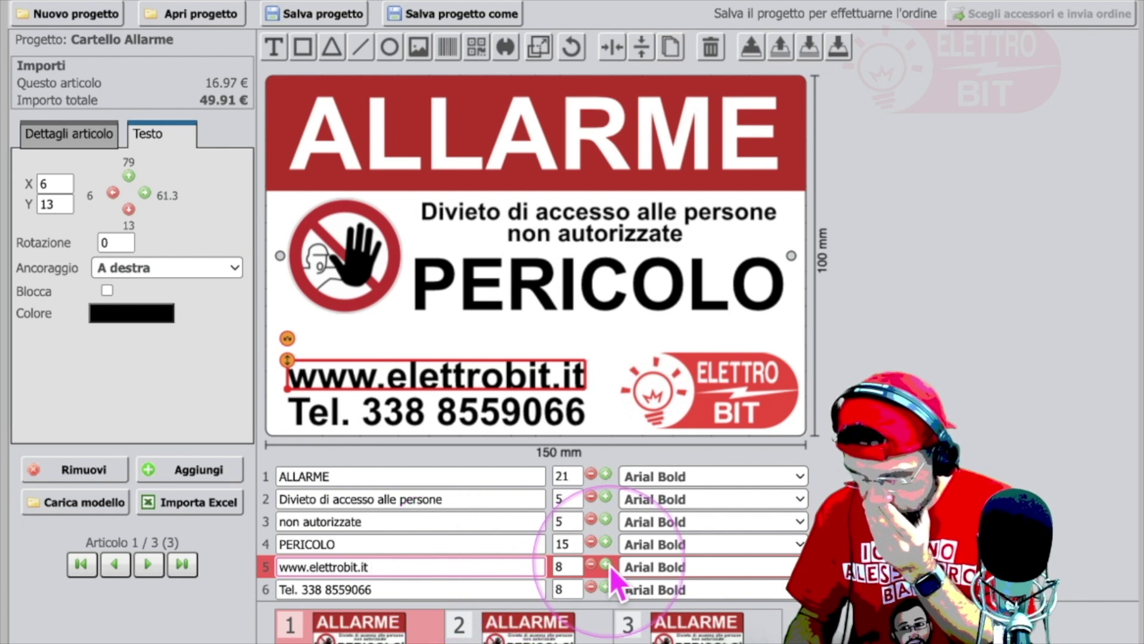
{"action": "left_click", "coordinate": [765, 569]}
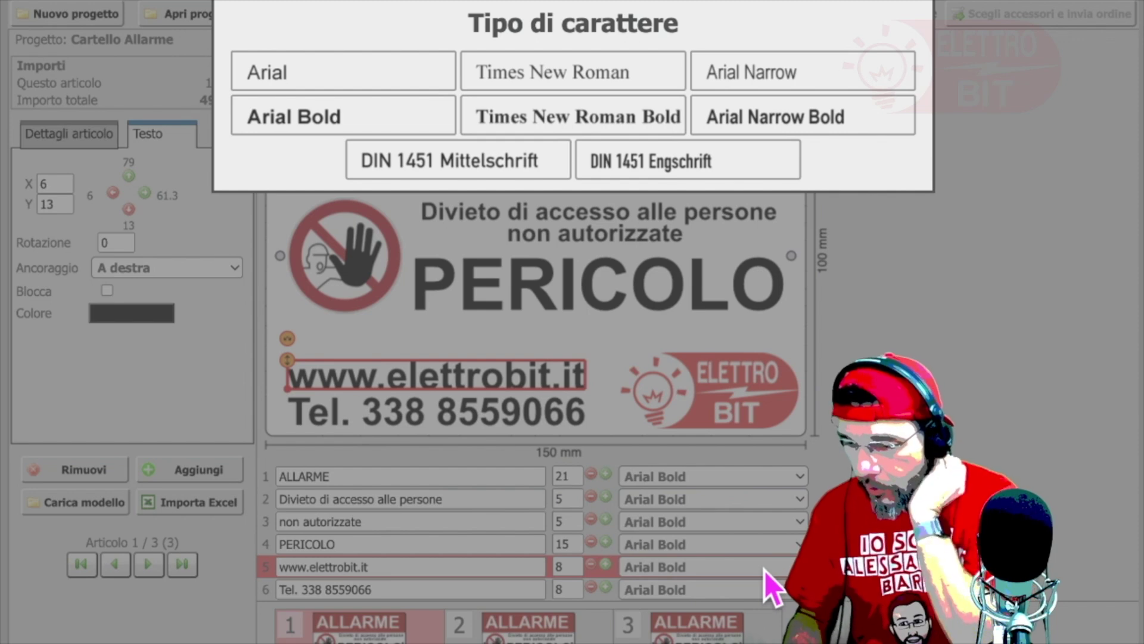
{"action": "left_click", "coordinate": [562, 567]}
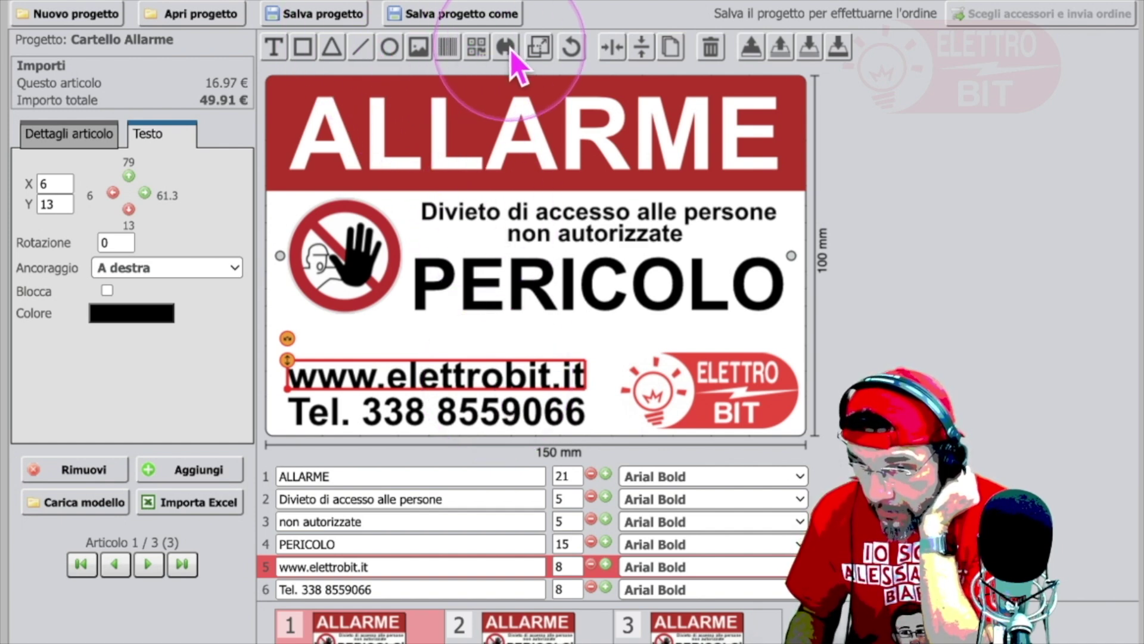
{"action": "left_click", "coordinate": [133, 316]}
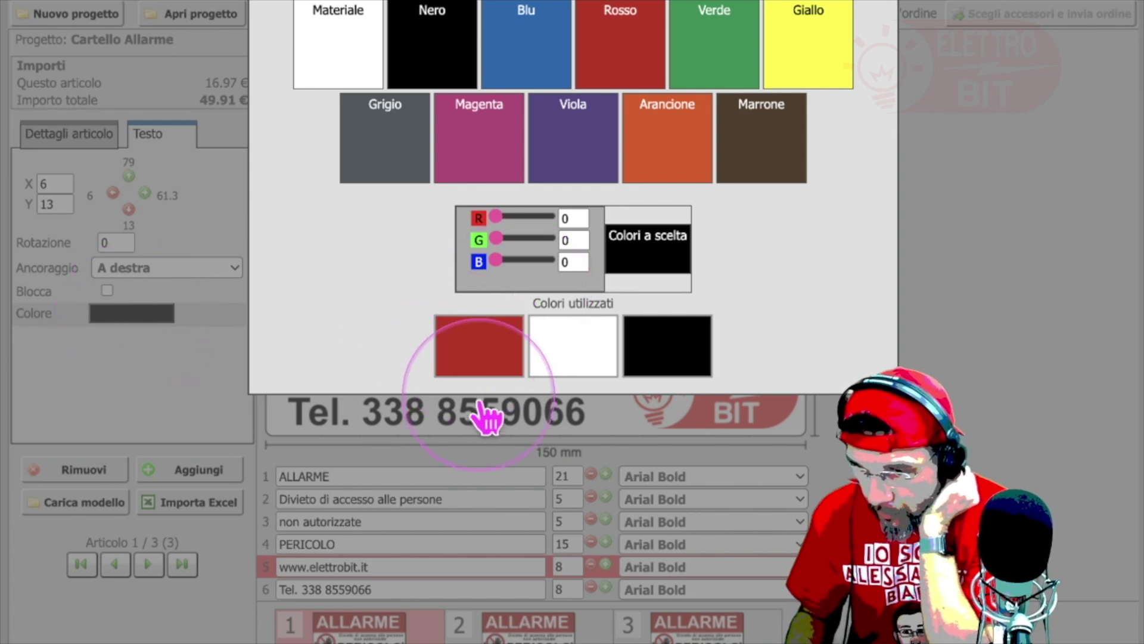
{"action": "left_click", "coordinate": [489, 365]}
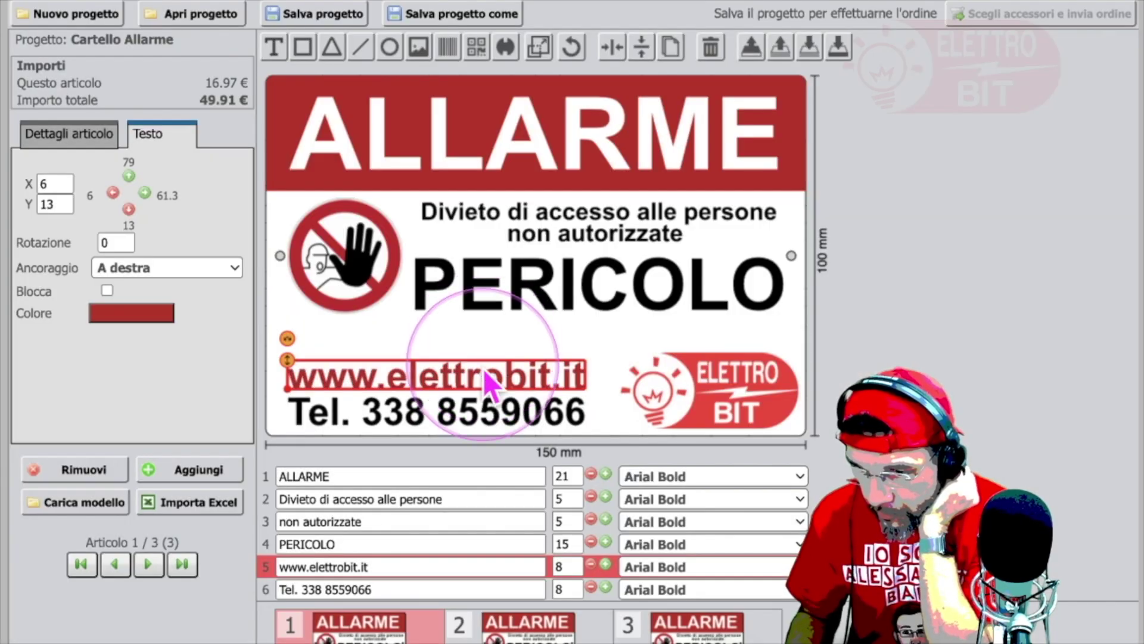
{"action": "left_click", "coordinate": [480, 411]}
{"action": "left_click", "coordinate": [162, 313]}
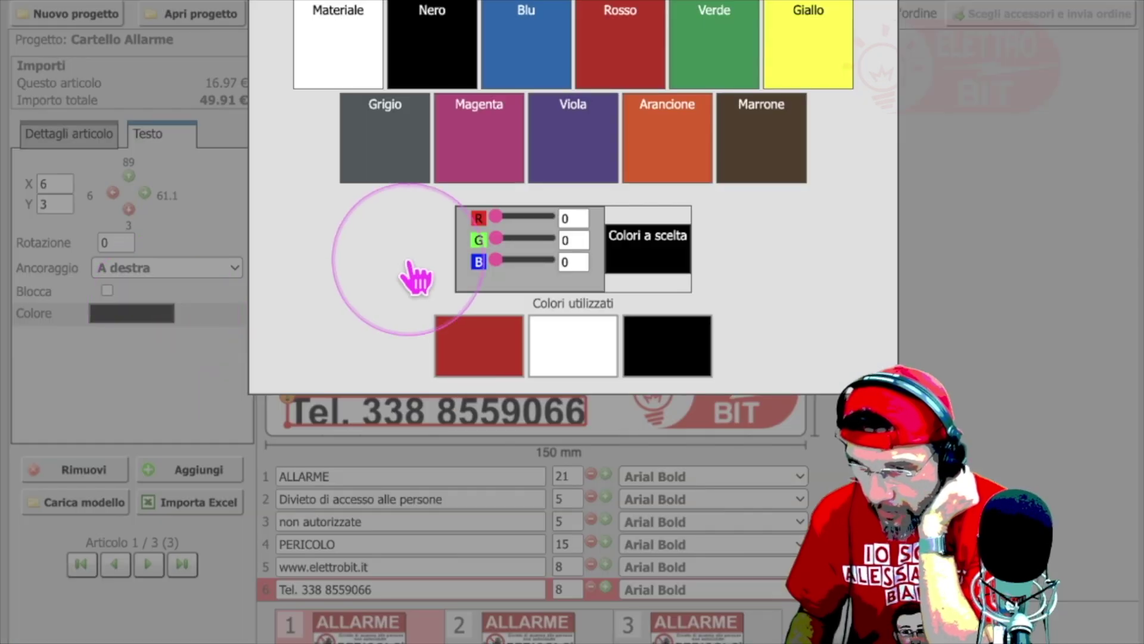
{"action": "left_click", "coordinate": [469, 342]}
{"action": "left_click", "coordinate": [968, 343]}
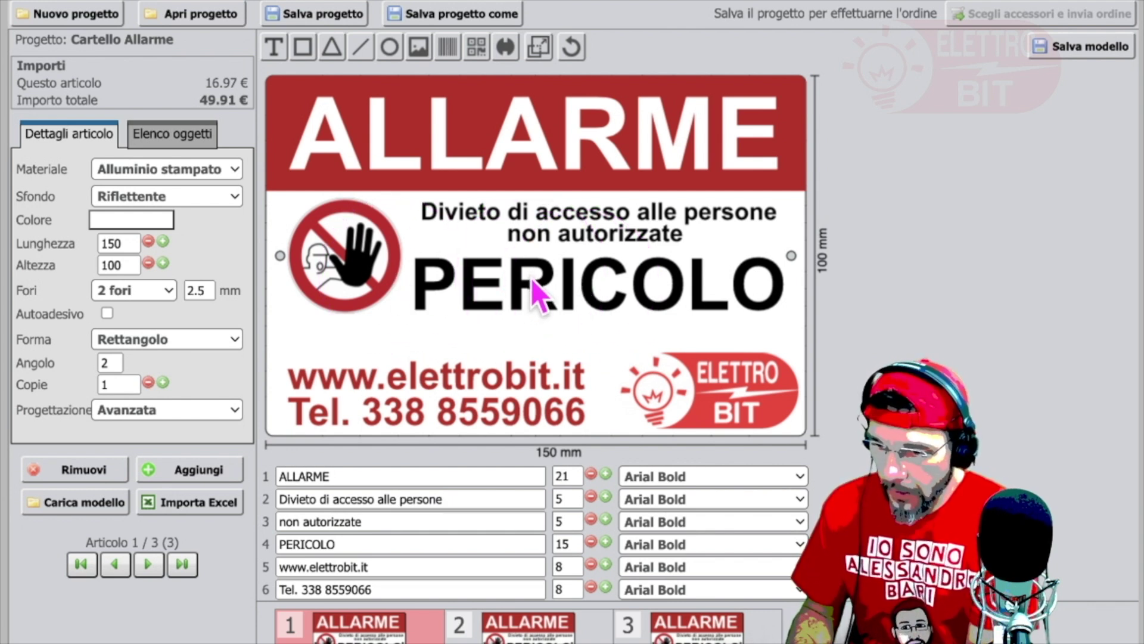
Step: Raise the prohibition pictogram slightly and shift the ElettroBit logo a little left, to X 95, Y 4
{"action": "left_click", "coordinate": [353, 277]}
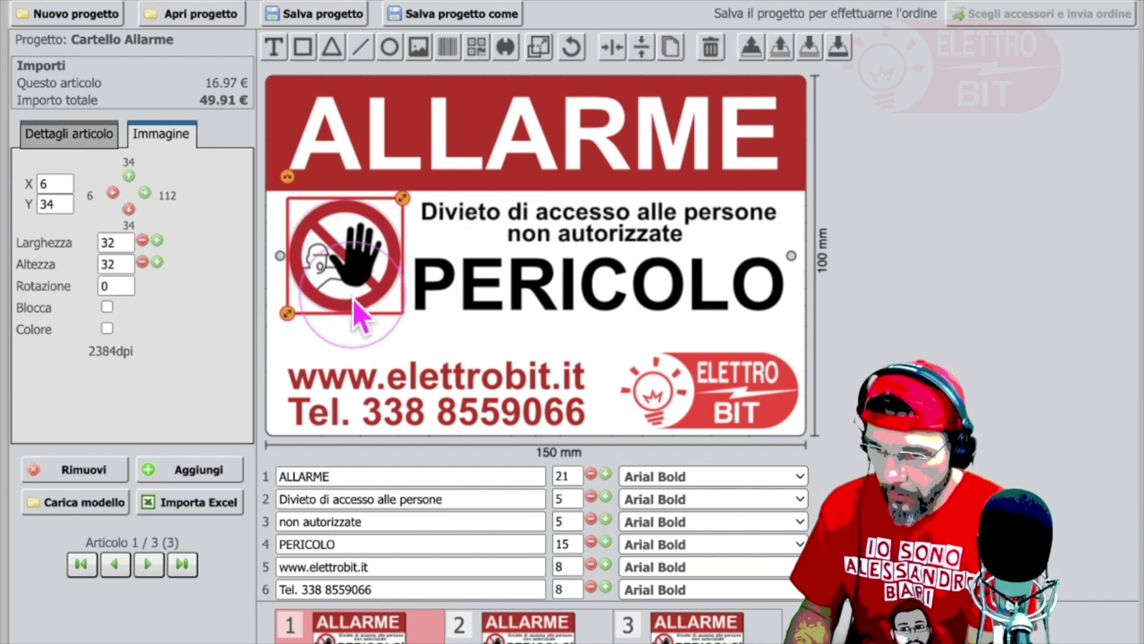
{"action": "left_click_drag", "start_coordinate": [360, 262], "coordinate": [361, 284]}
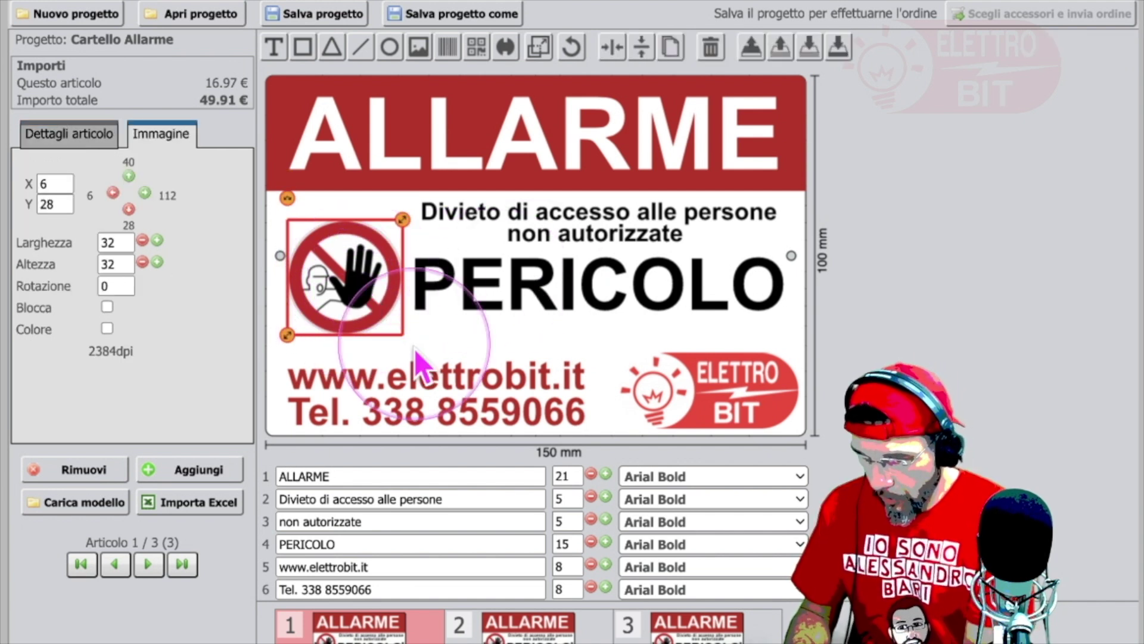
{"action": "left_click", "coordinate": [488, 391]}
{"action": "left_click", "coordinate": [745, 408]}
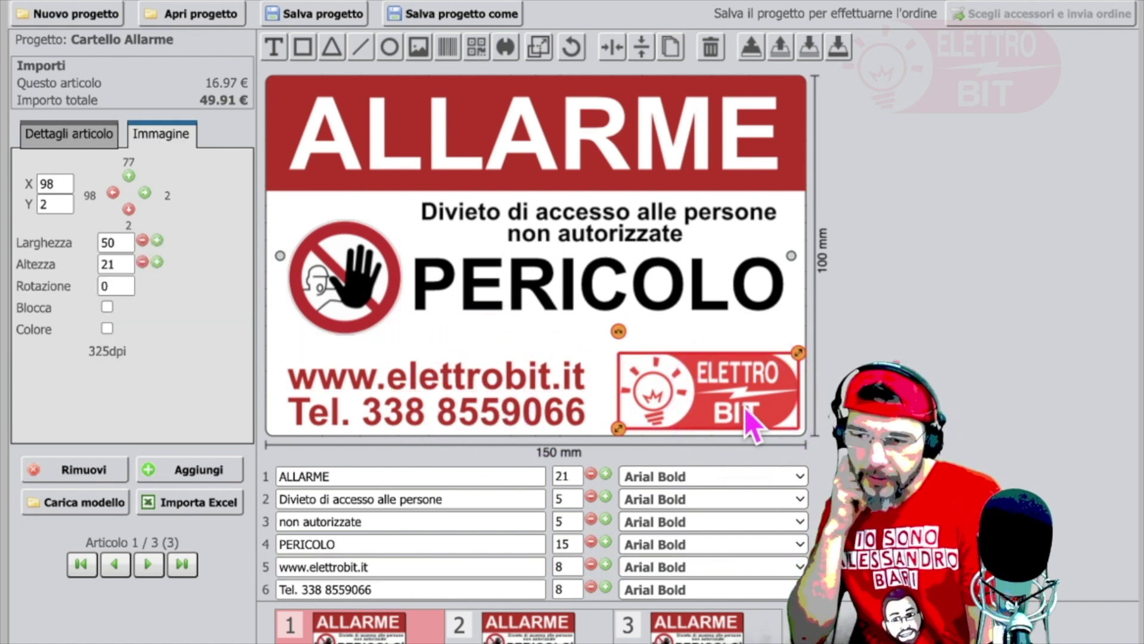
{"action": "left_click_drag", "start_coordinate": [744, 408], "coordinate": [735, 400]}
Step: Move the website line up to Y 17 and the phone number to X 5, Y 4
{"action": "left_click", "coordinate": [540, 374]}
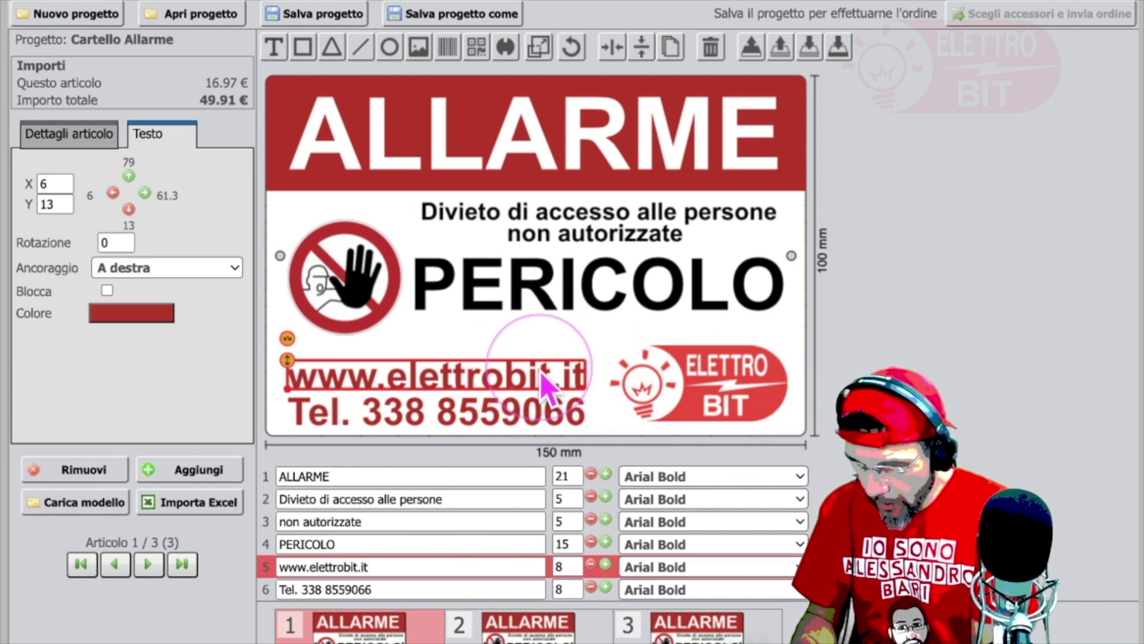
{"action": "key", "text": "Up"}
{"action": "key", "text": "Up"}
{"action": "key", "text": "Up"}
{"action": "key", "text": "Up"}
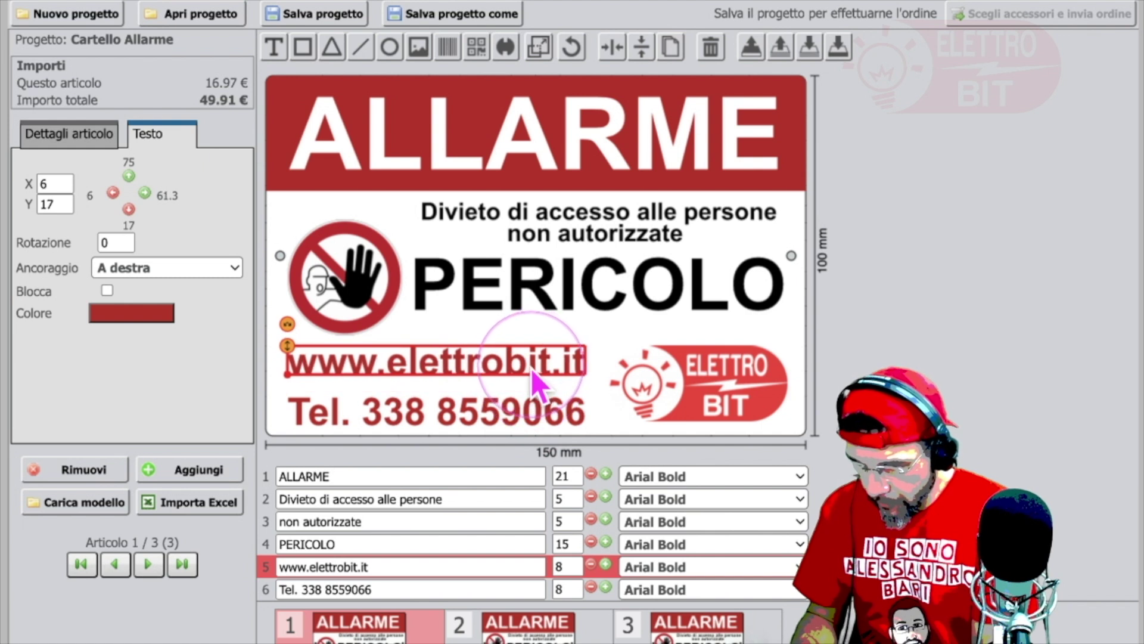
{"action": "left_click_drag", "start_coordinate": [532, 373], "coordinate": [532, 375]}
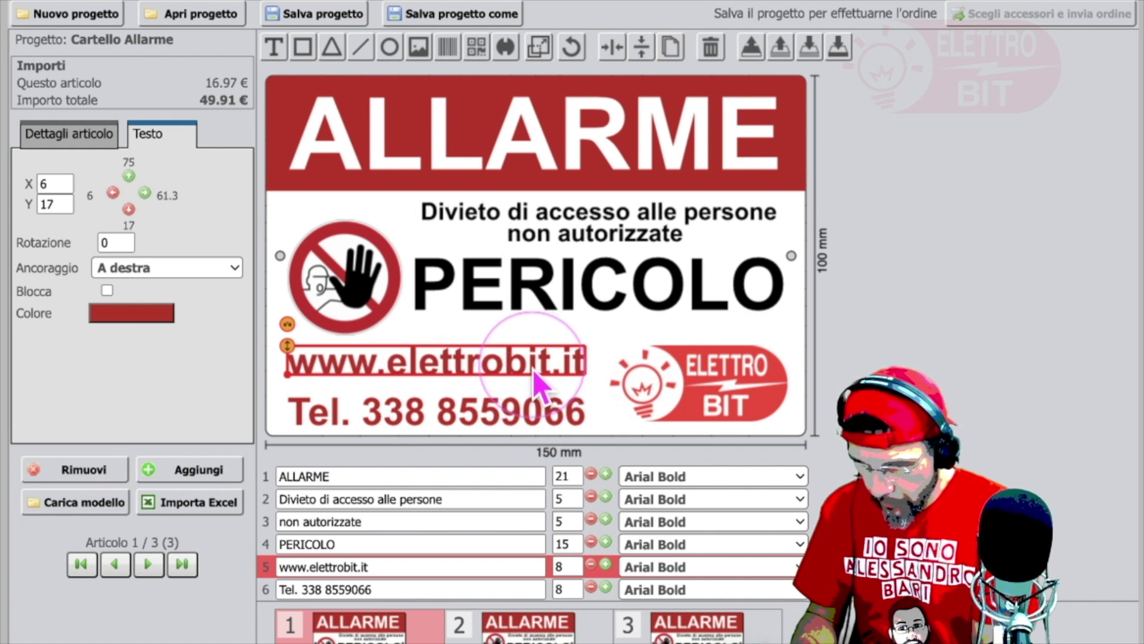
{"action": "left_click", "coordinate": [532, 417]}
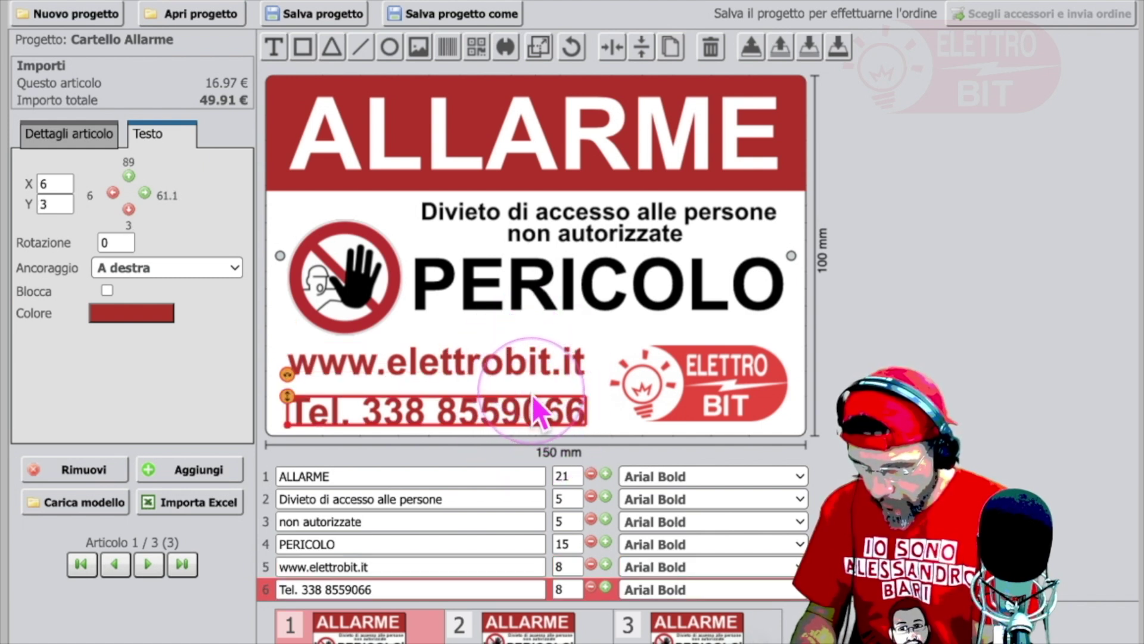
{"action": "mouse_move", "coordinate": [535, 413]}
{"action": "left_mouse_down"}
{"action": "mouse_move", "coordinate": [506, 401]}
{"action": "mouse_move", "coordinate": [500, 414]}
{"action": "mouse_move", "coordinate": [545, 415]}
{"action": "left_mouse_up"}
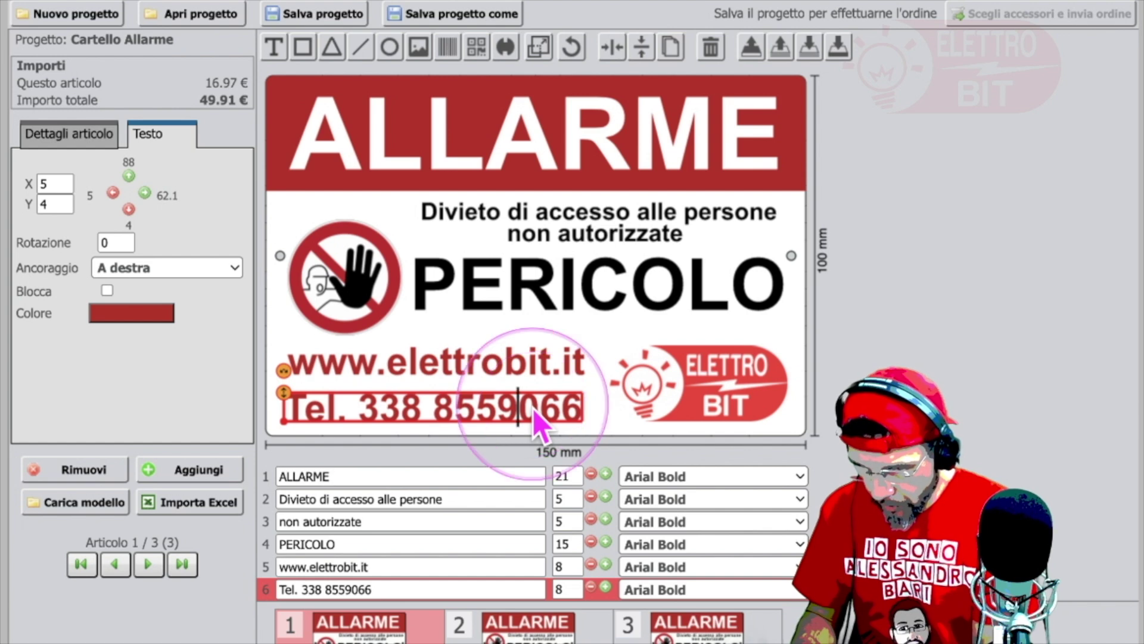
Step: Experiment with custom RGB slider values for the phone line, then apply the preset red
{"action": "left_click", "coordinate": [144, 316]}
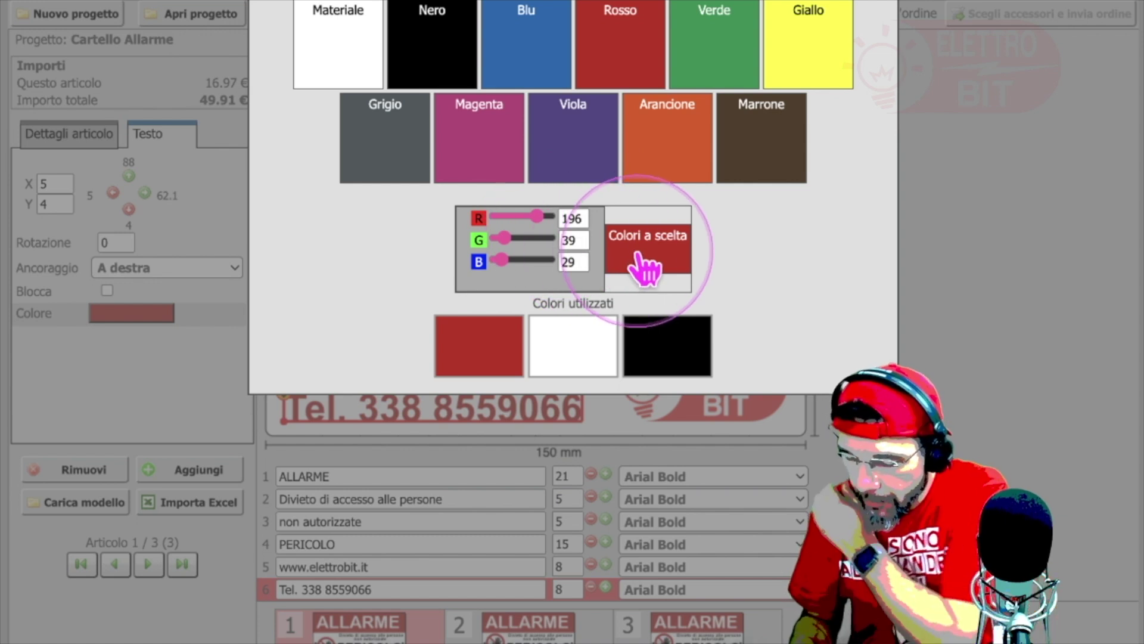
{"action": "left_click", "coordinate": [541, 223]}
{"action": "left_click_drag", "start_coordinate": [539, 219], "coordinate": [559, 217]}
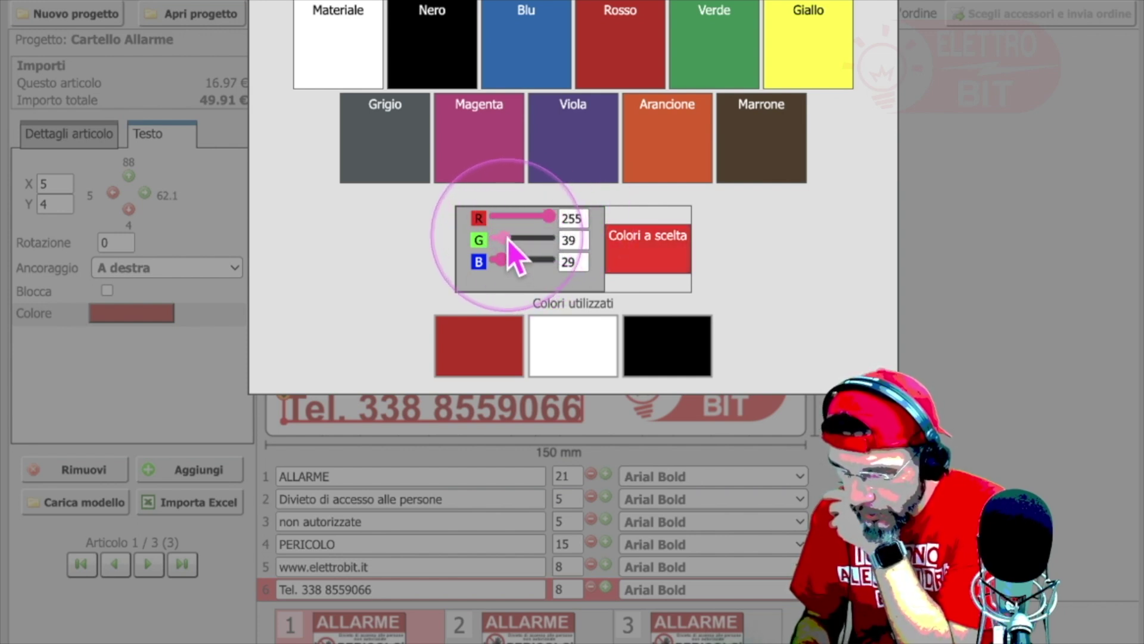
{"action": "left_click_drag", "start_coordinate": [506, 240], "coordinate": [485, 277]}
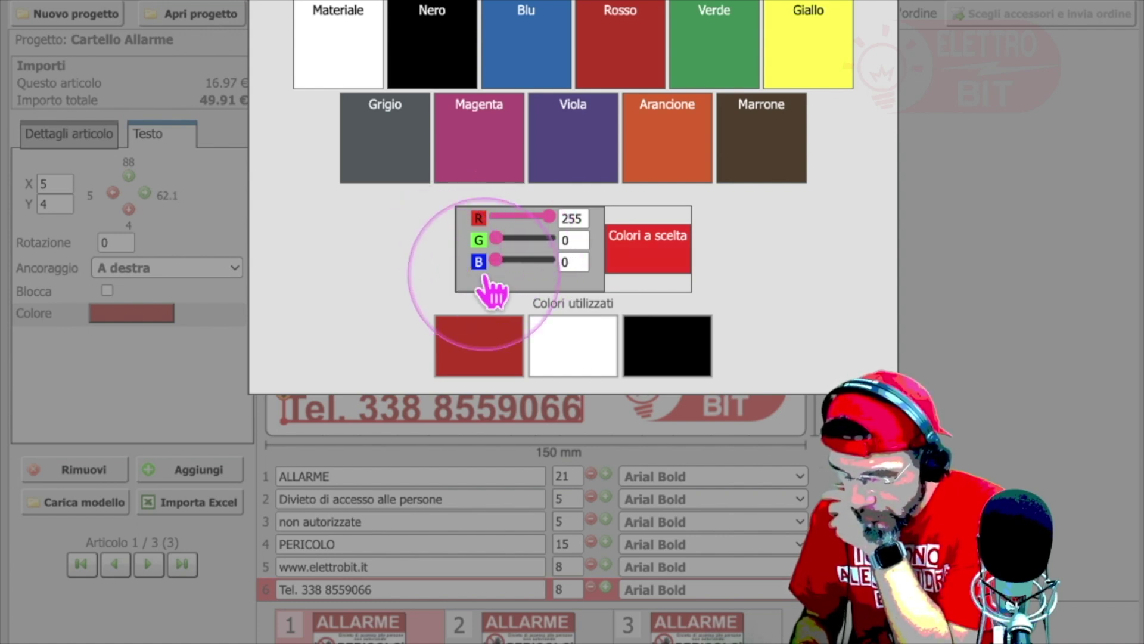
{"action": "left_click", "coordinate": [938, 361]}
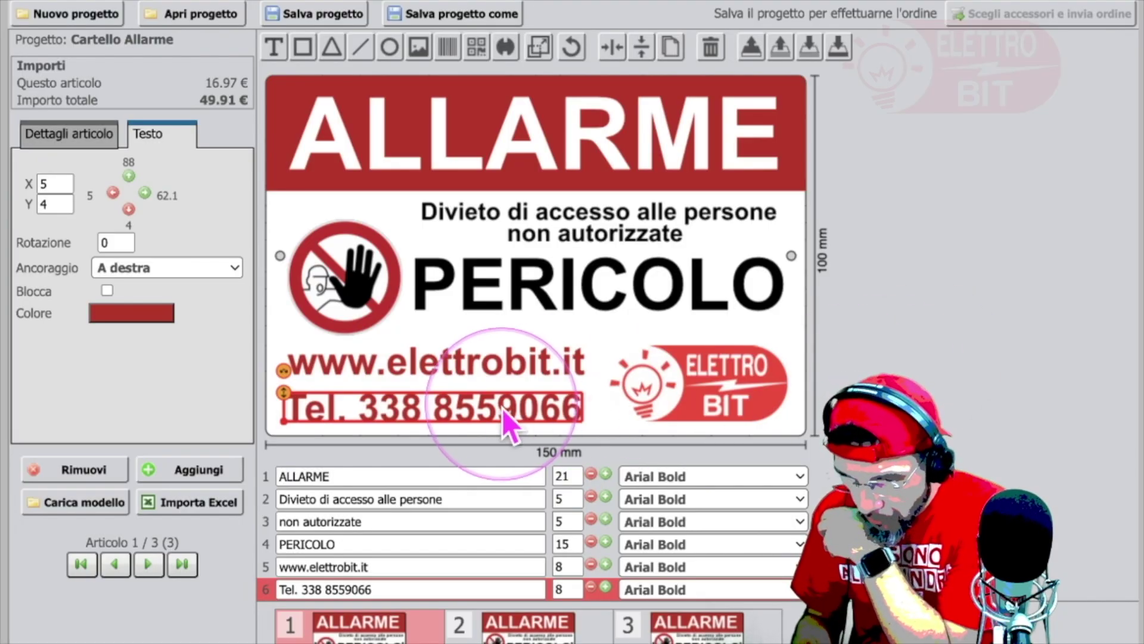
{"action": "left_click", "coordinate": [148, 309]}
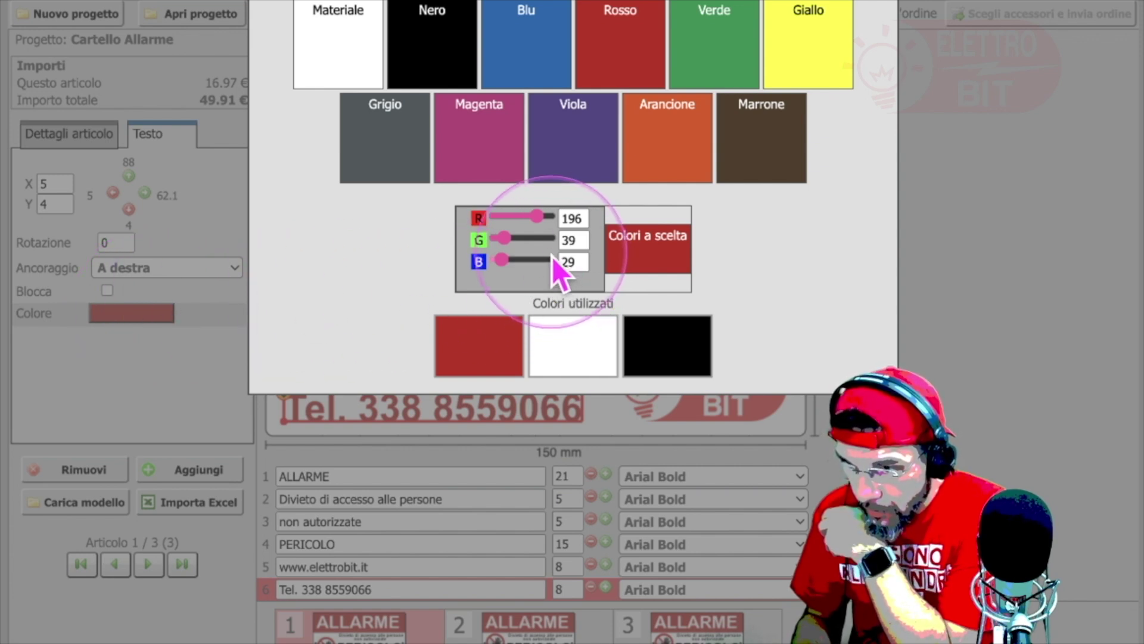
{"action": "mouse_move", "coordinate": [498, 259]}
{"action": "left_mouse_down"}
{"action": "mouse_move", "coordinate": [485, 258]}
{"action": "mouse_move", "coordinate": [495, 239]}
{"action": "left_mouse_up"}
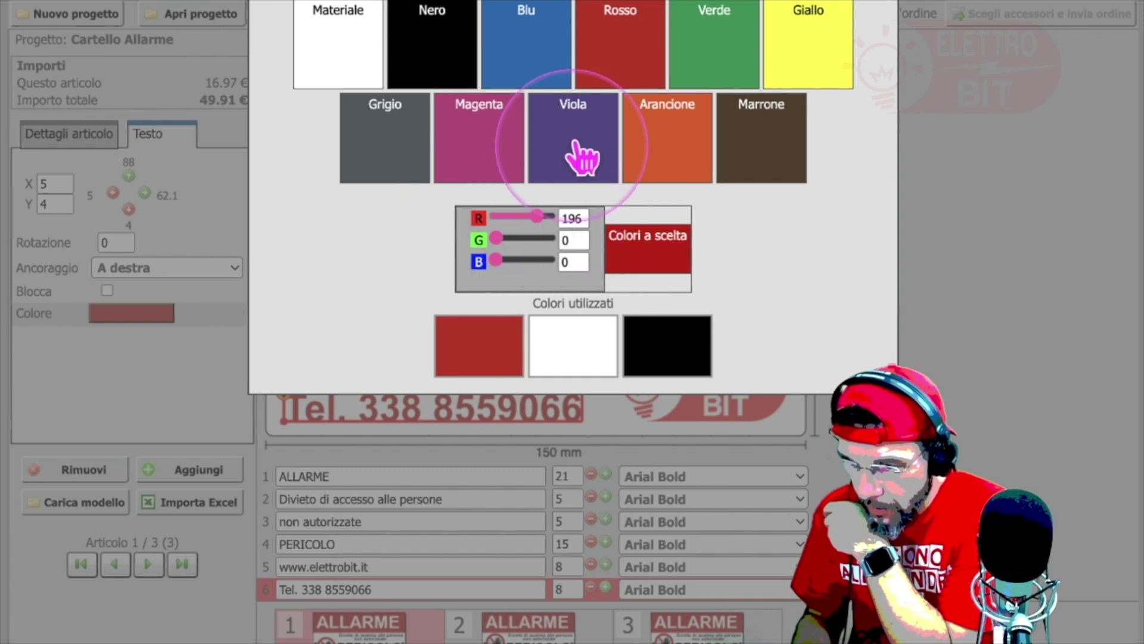
{"action": "left_click", "coordinate": [614, 70]}
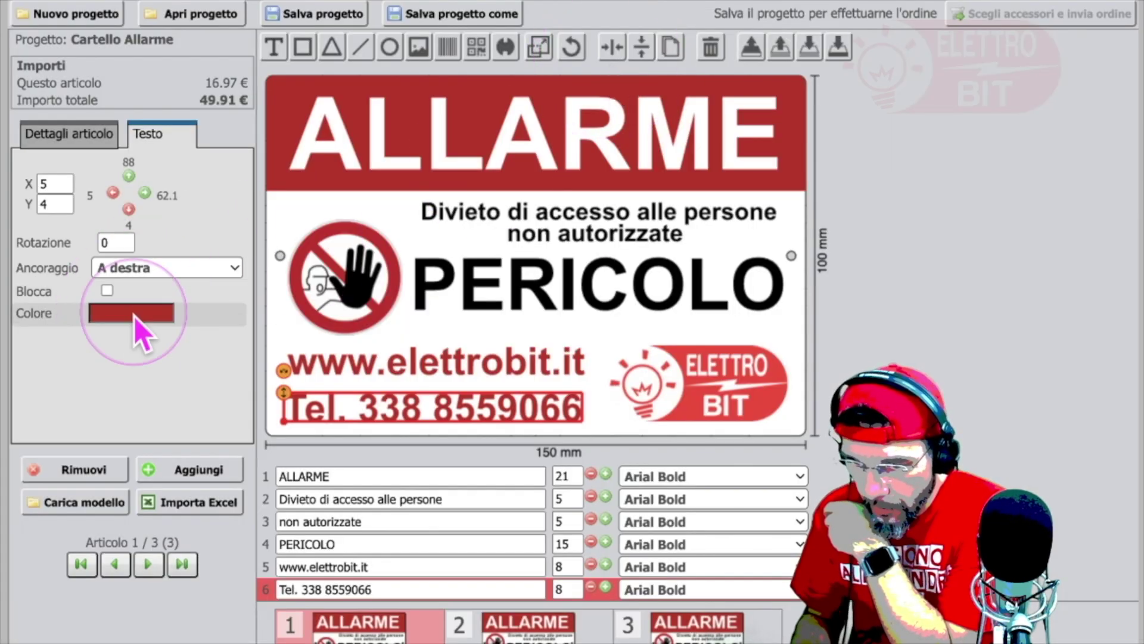
Step: Give the phone-number line the custom colour RGB 255, 0, 0 via Colori a scelta
{"action": "left_click", "coordinate": [134, 314]}
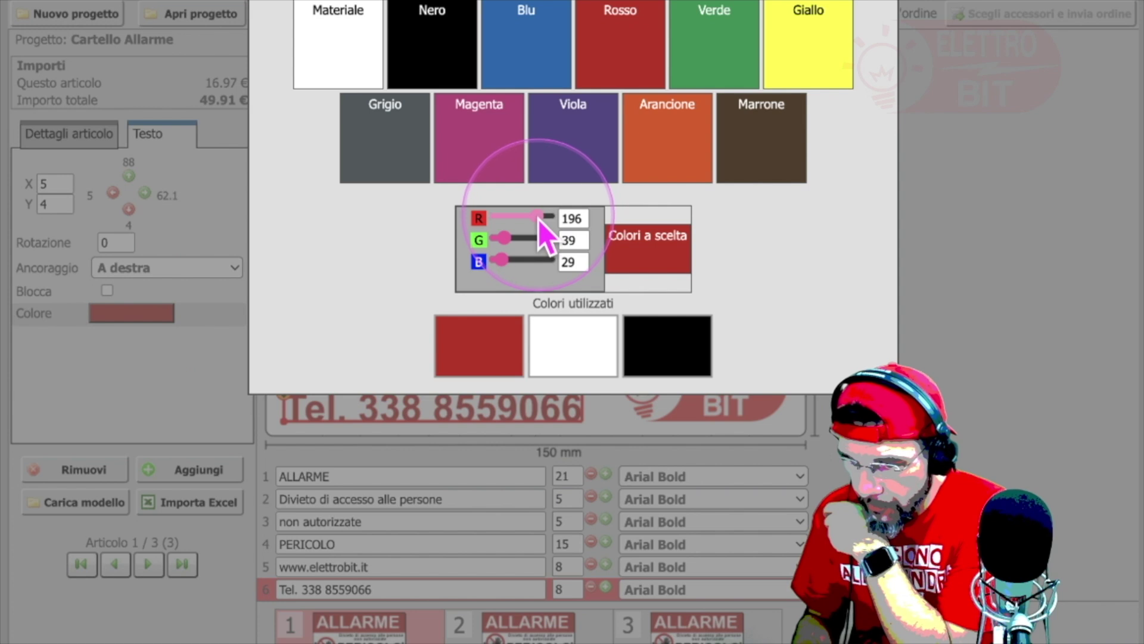
{"action": "left_click_drag", "start_coordinate": [539, 216], "coordinate": [580, 222]}
{"action": "left_click_drag", "start_coordinate": [509, 238], "coordinate": [475, 270]}
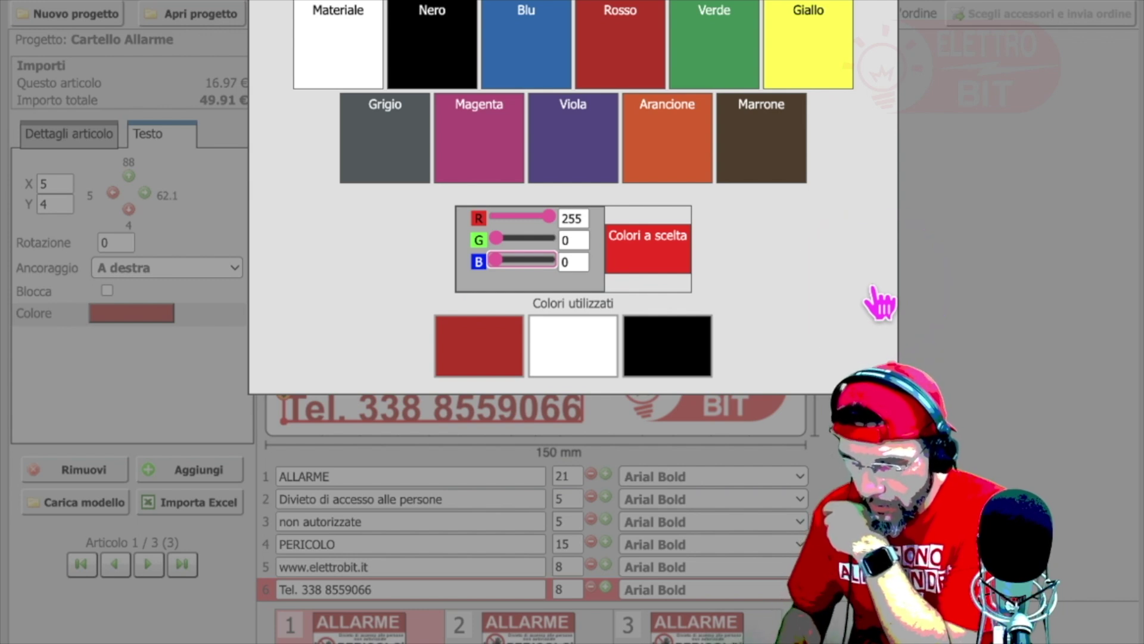
{"action": "left_click_drag", "start_coordinate": [548, 245], "coordinate": [437, 246]}
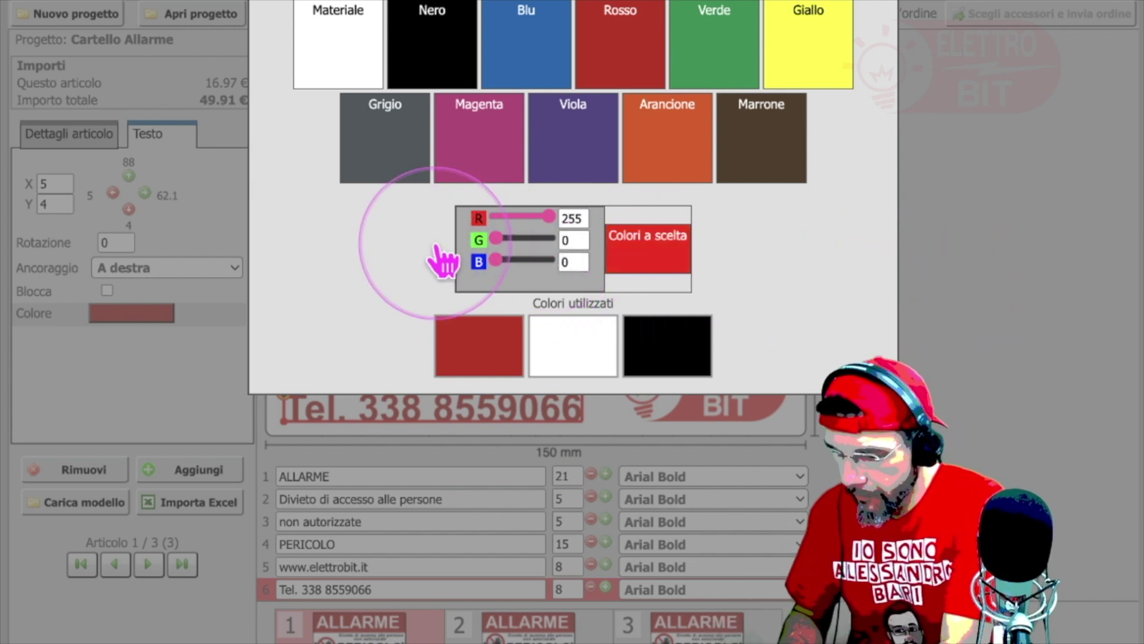
{"action": "left_click", "coordinate": [582, 215]}
{"action": "left_click_drag", "start_coordinate": [552, 216], "coordinate": [983, 325]}
{"action": "left_click", "coordinate": [977, 308]}
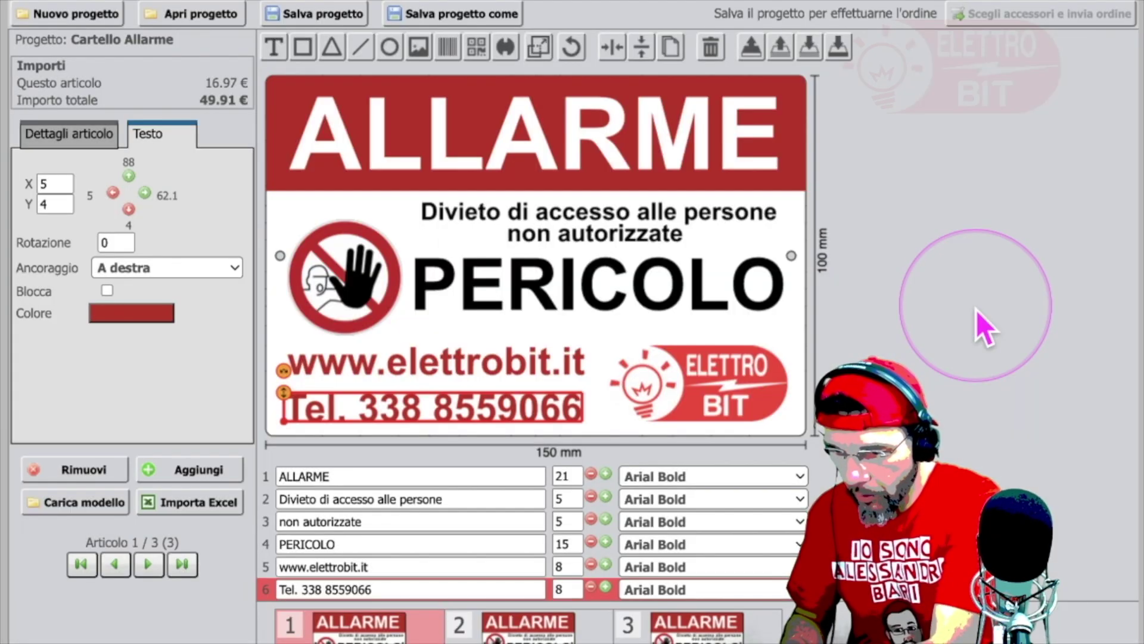
{"action": "left_click", "coordinate": [162, 316]}
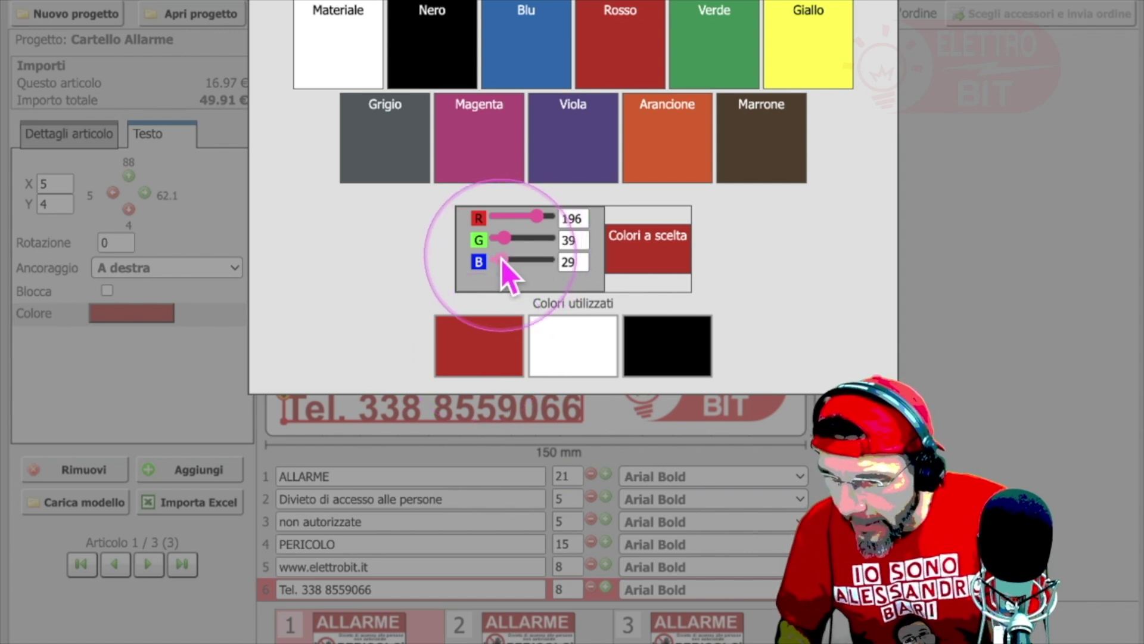
{"action": "left_click_drag", "start_coordinate": [500, 259], "coordinate": [456, 250]}
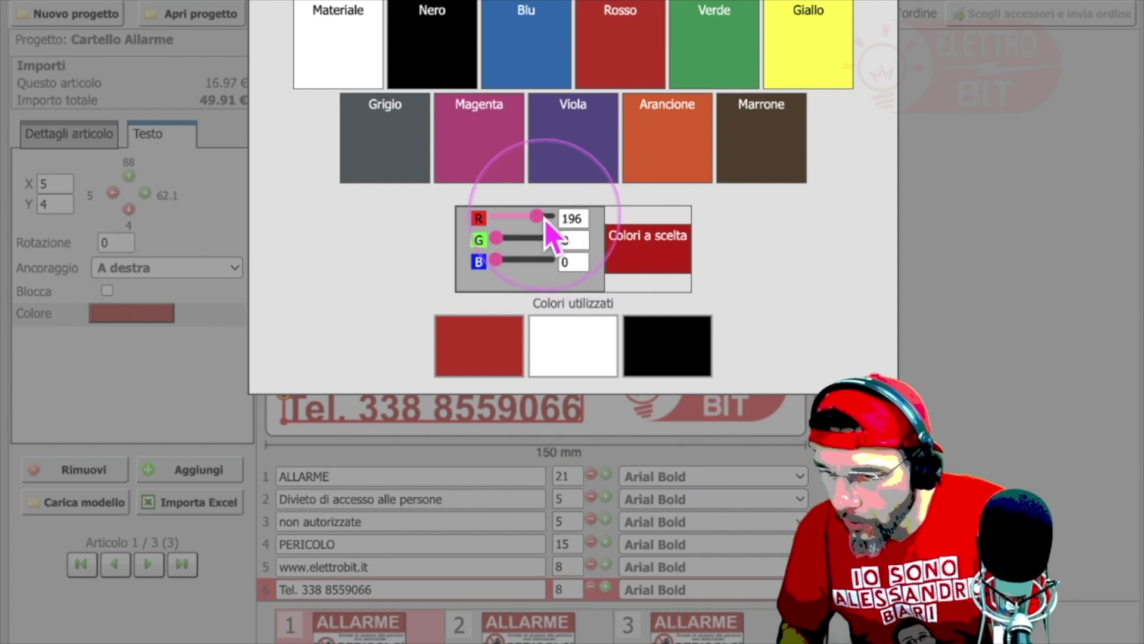
{"action": "left_click_drag", "start_coordinate": [540, 217], "coordinate": [581, 219]}
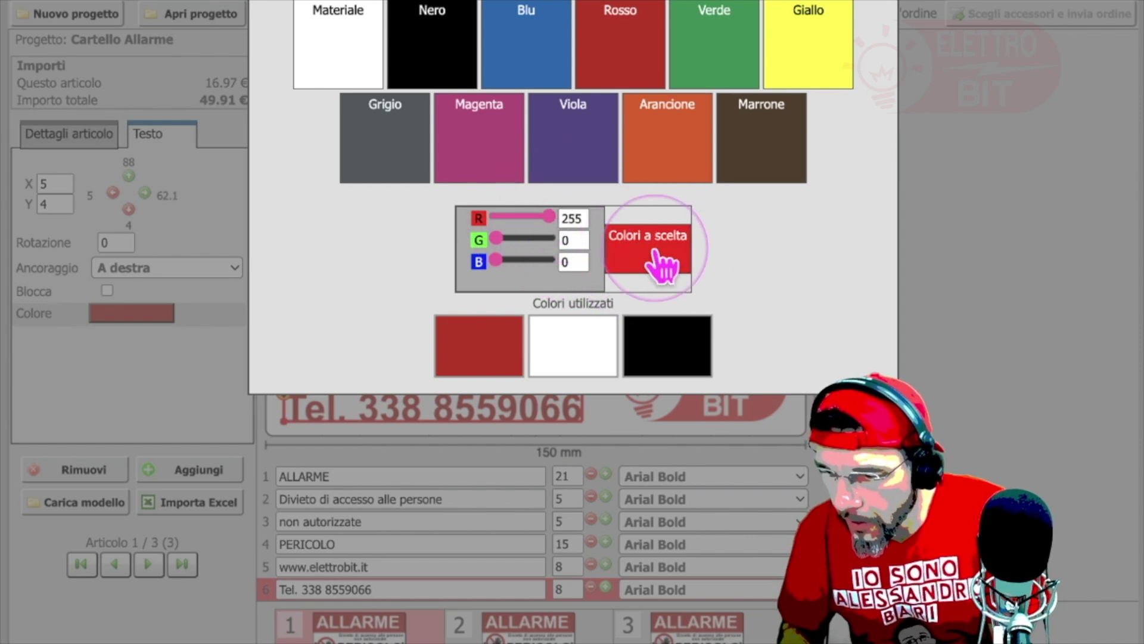
{"action": "left_click", "coordinate": [655, 253]}
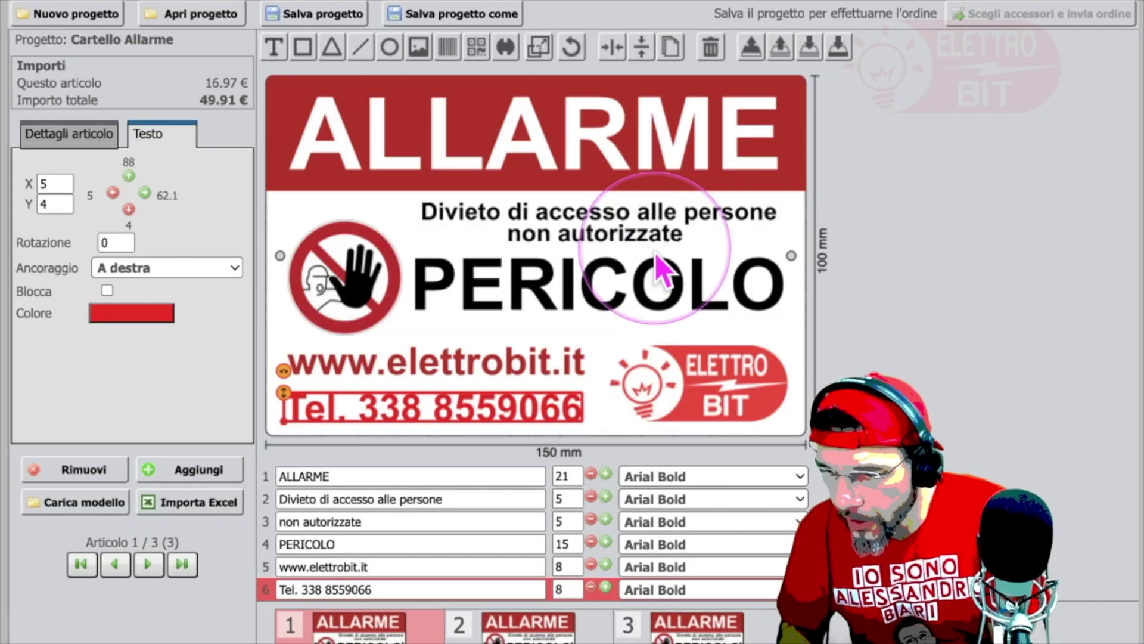
{"action": "left_click", "coordinate": [521, 371]}
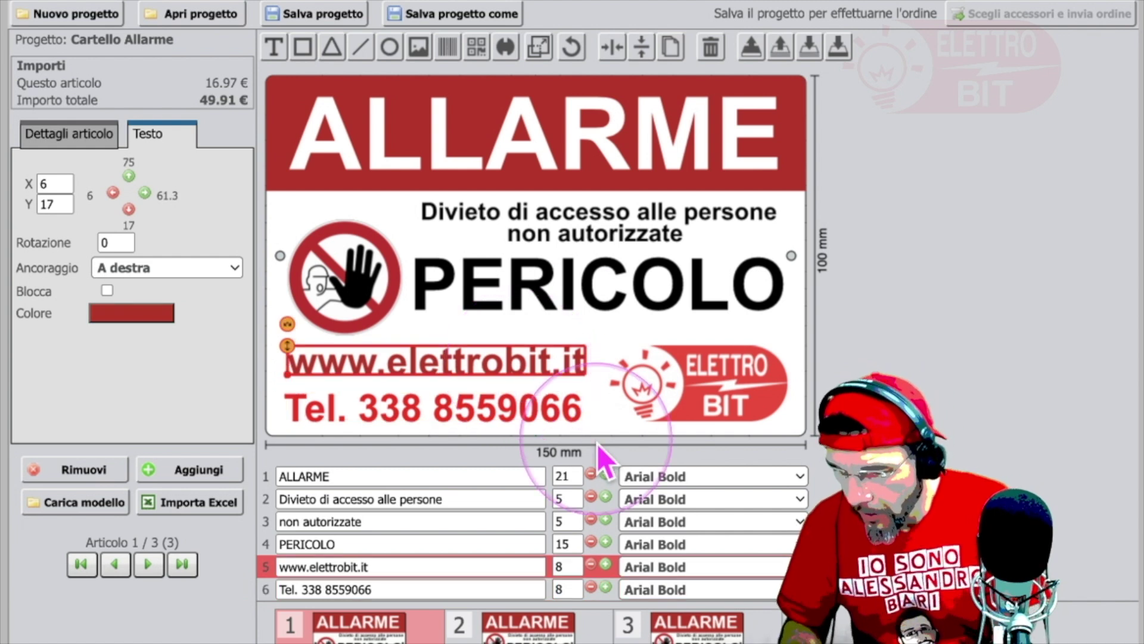
{"action": "left_click", "coordinate": [567, 410]}
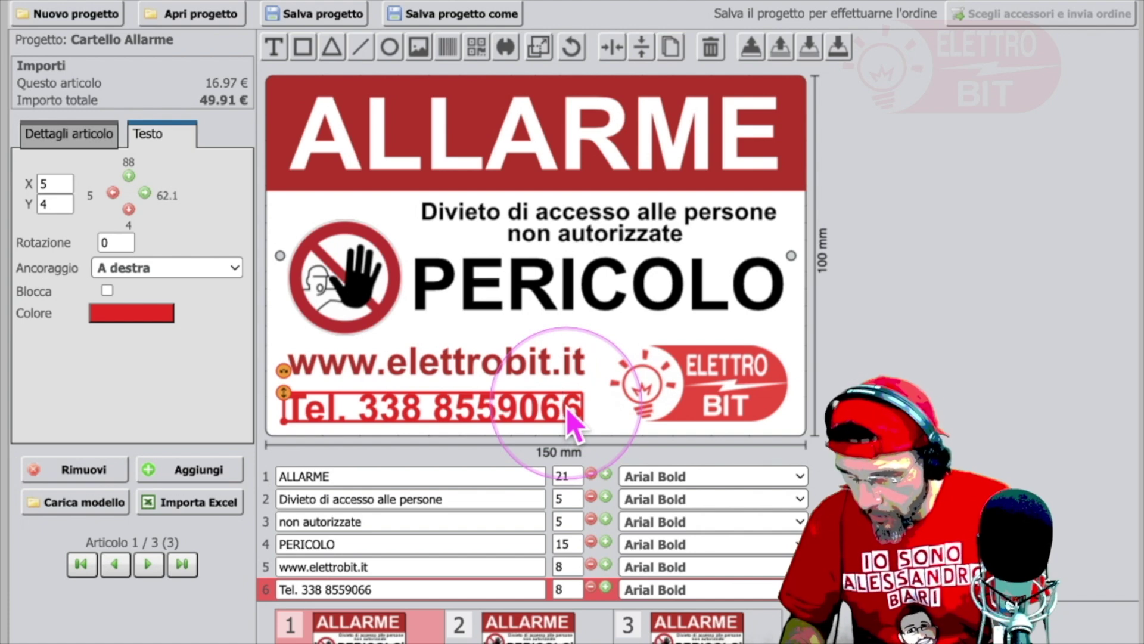
{"action": "left_click", "coordinate": [540, 373]}
{"action": "left_click", "coordinate": [169, 314]}
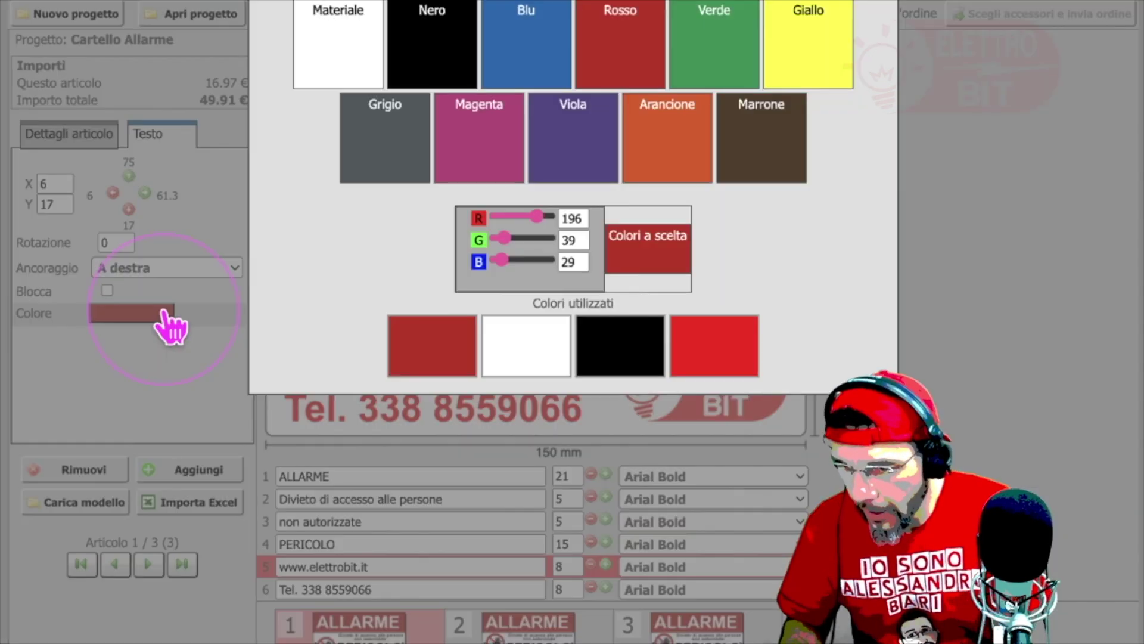
{"action": "left_click_drag", "start_coordinate": [548, 216], "coordinate": [568, 217]}
{"action": "left_click_drag", "start_coordinate": [504, 238], "coordinate": [447, 262]}
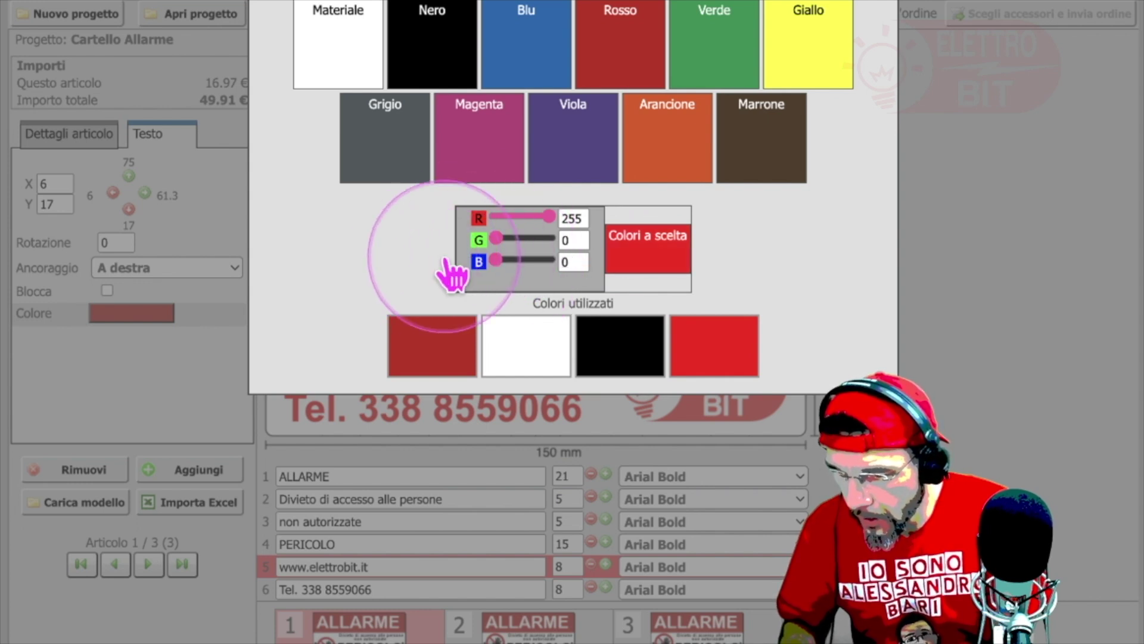
{"action": "left_click", "coordinate": [653, 257]}
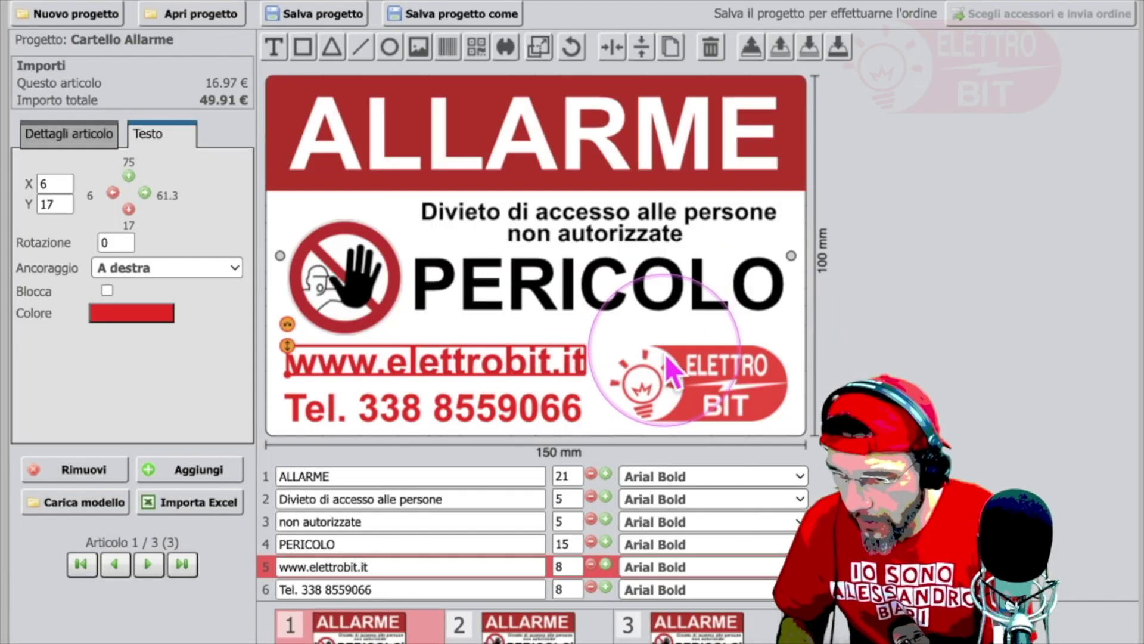
{"action": "left_click", "coordinate": [915, 382]}
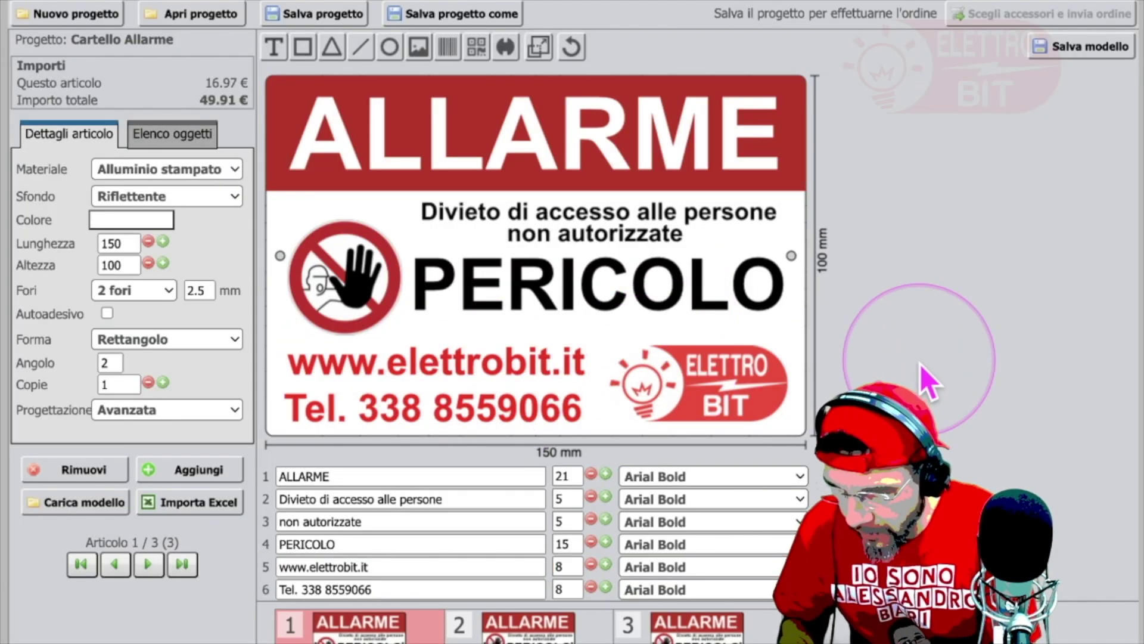
Step: Fine-tune the phone-number line's position with arrow-key nudges and a small leftward drag
{"action": "left_click", "coordinate": [511, 369]}
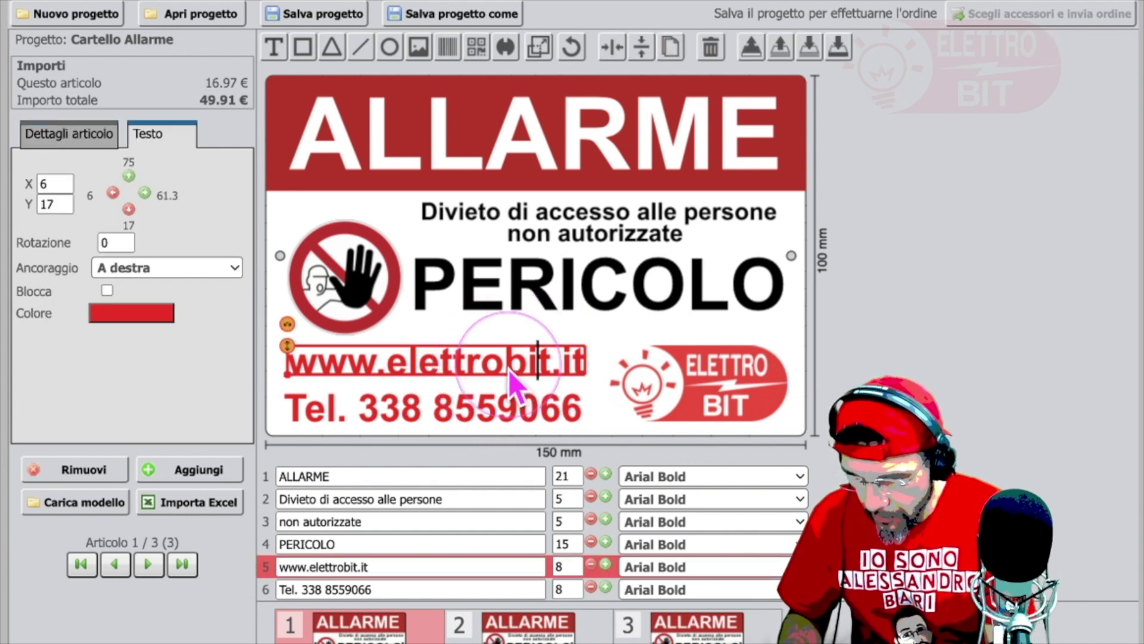
{"action": "left_click", "coordinate": [867, 257]}
{"action": "left_click", "coordinate": [581, 406]}
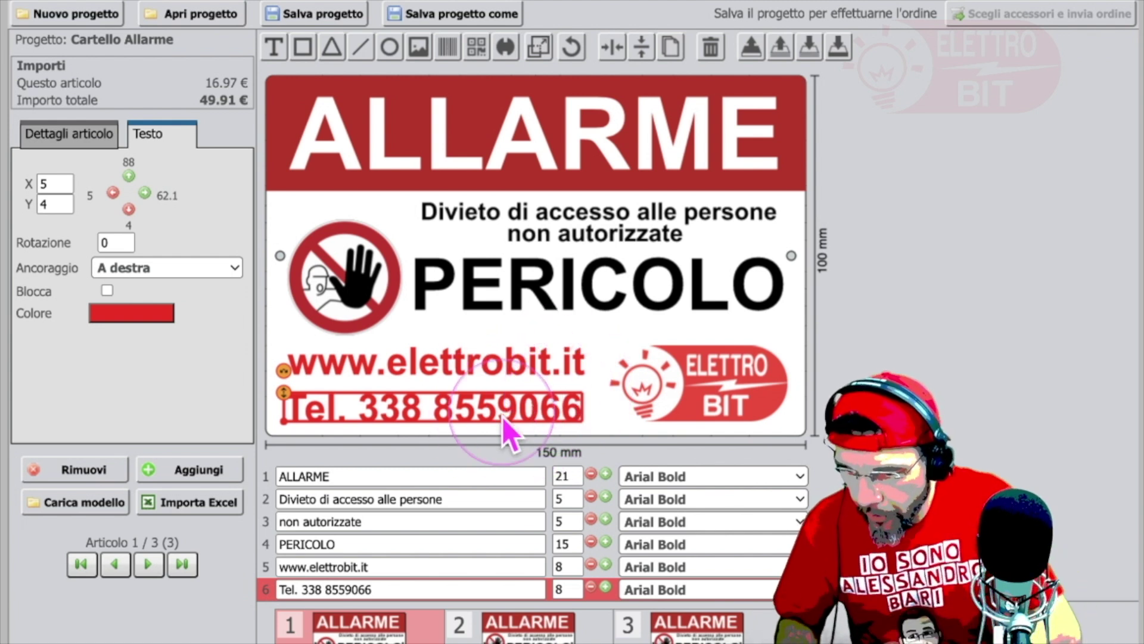
{"action": "key", "text": "Right"}
{"action": "key", "text": "Down"}
{"action": "key", "text": "Up"}
{"action": "key", "text": "Right"}
{"action": "key", "text": "Left"}
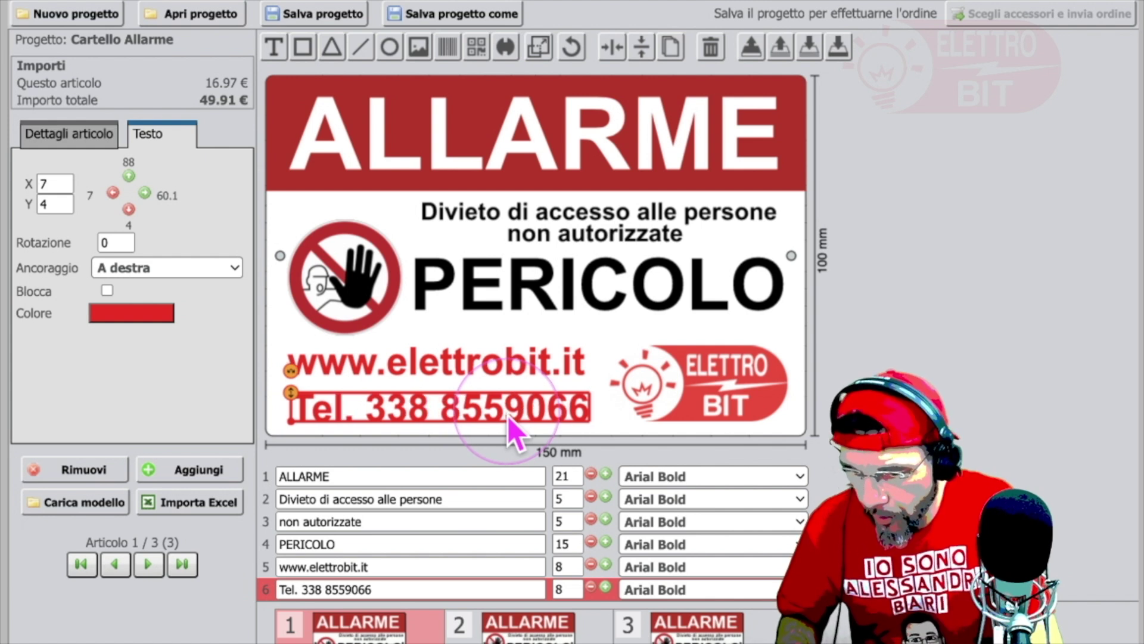
{"action": "left_click", "coordinate": [1003, 395]}
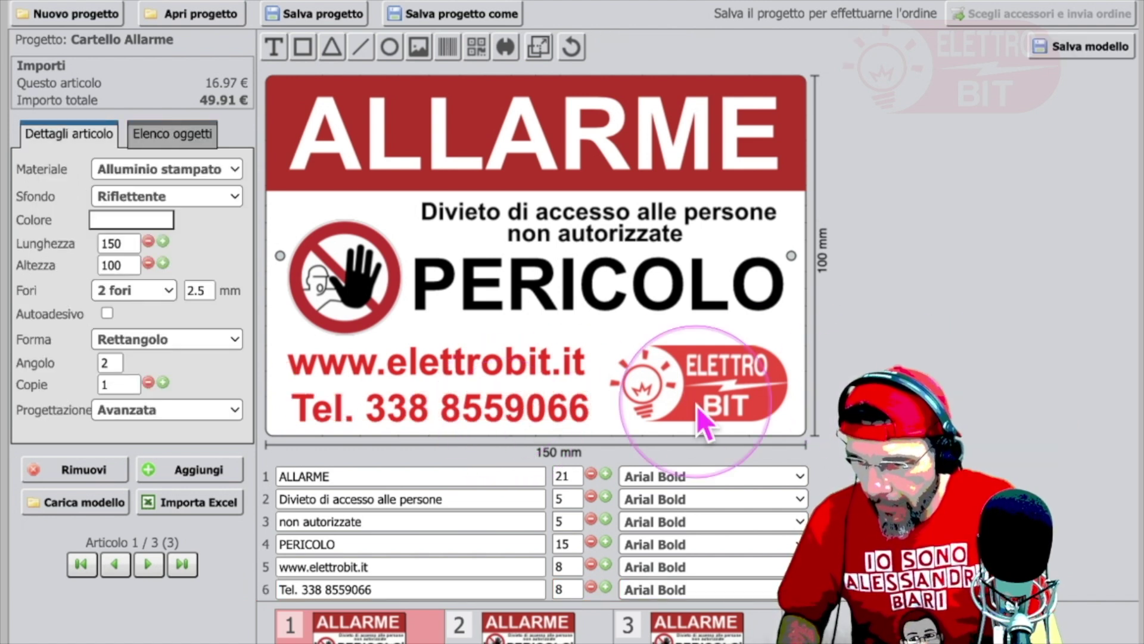
{"action": "left_click", "coordinate": [442, 409]}
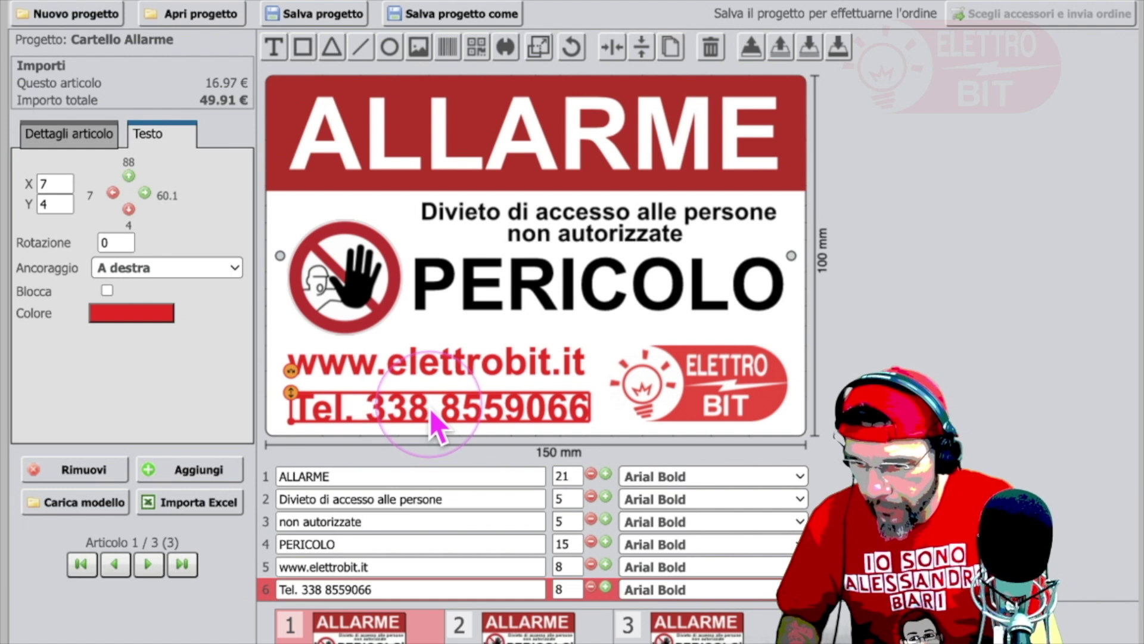
{"action": "left_click_drag", "start_coordinate": [426, 413], "coordinate": [423, 414]}
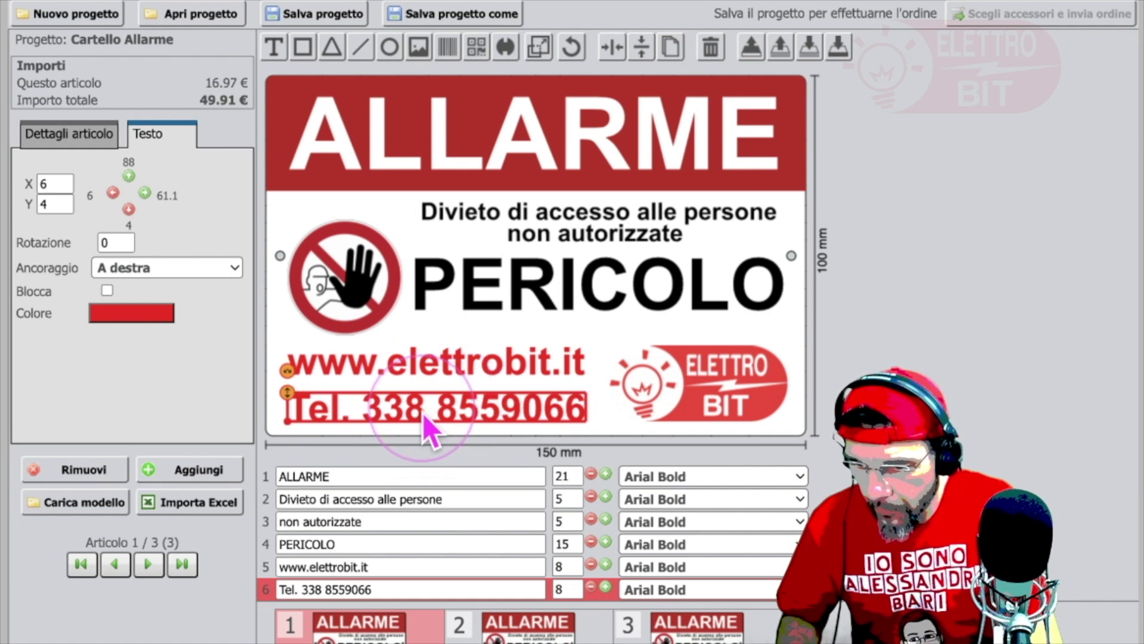
{"action": "left_click", "coordinate": [1022, 425]}
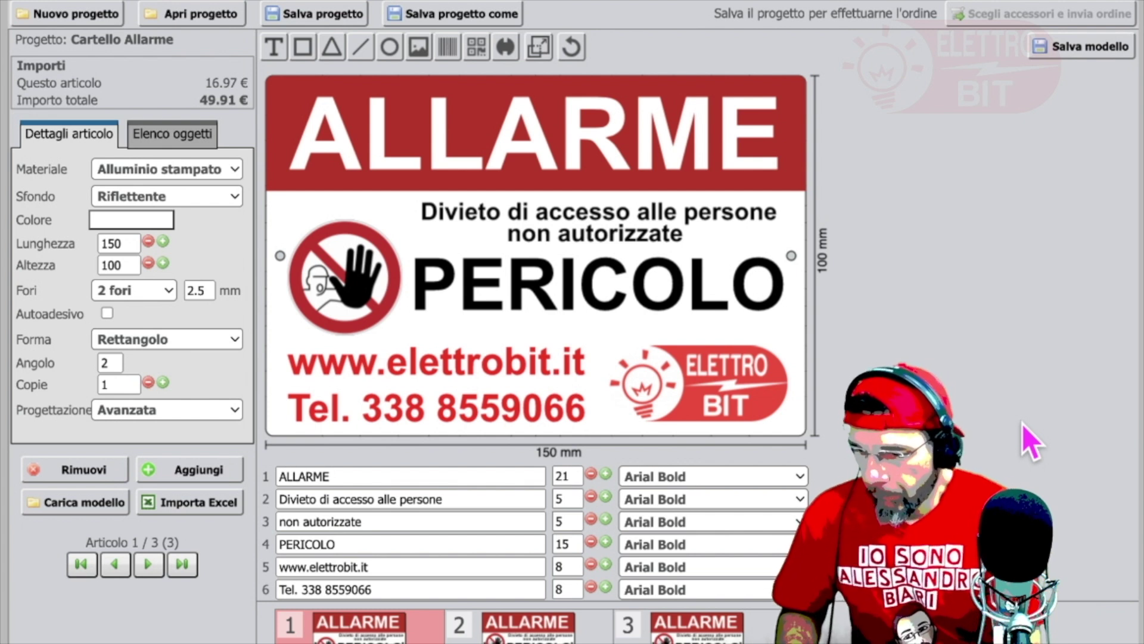
Step: Try website sizes 6 to 9 and phone size 9, then return both lines to size 8
{"action": "left_click", "coordinate": [445, 393]}
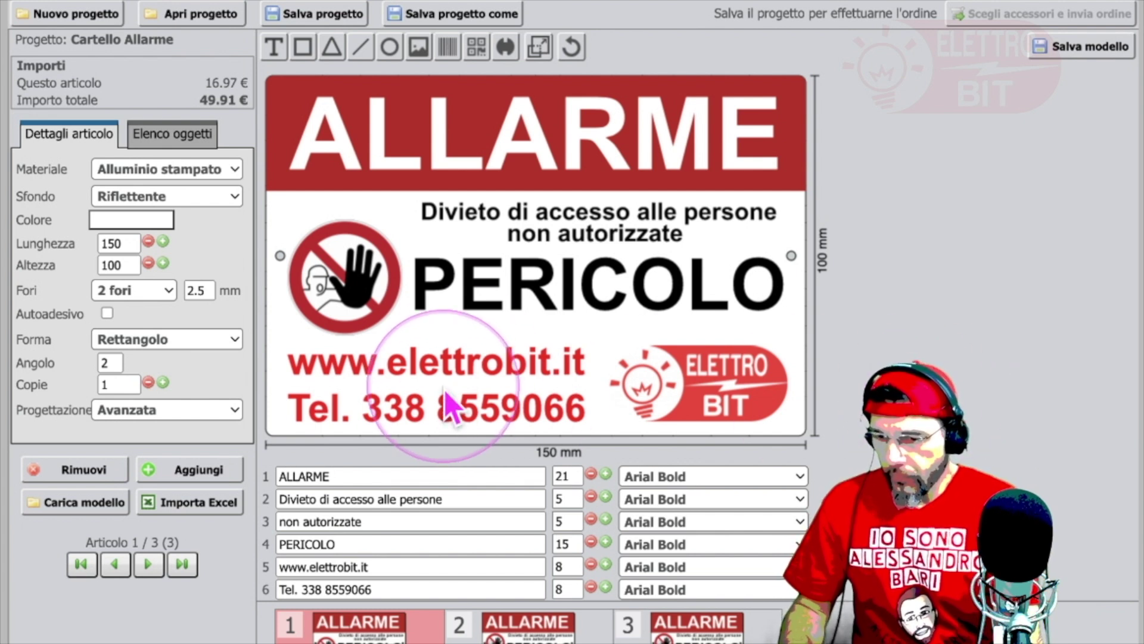
{"action": "left_click", "coordinate": [468, 363]}
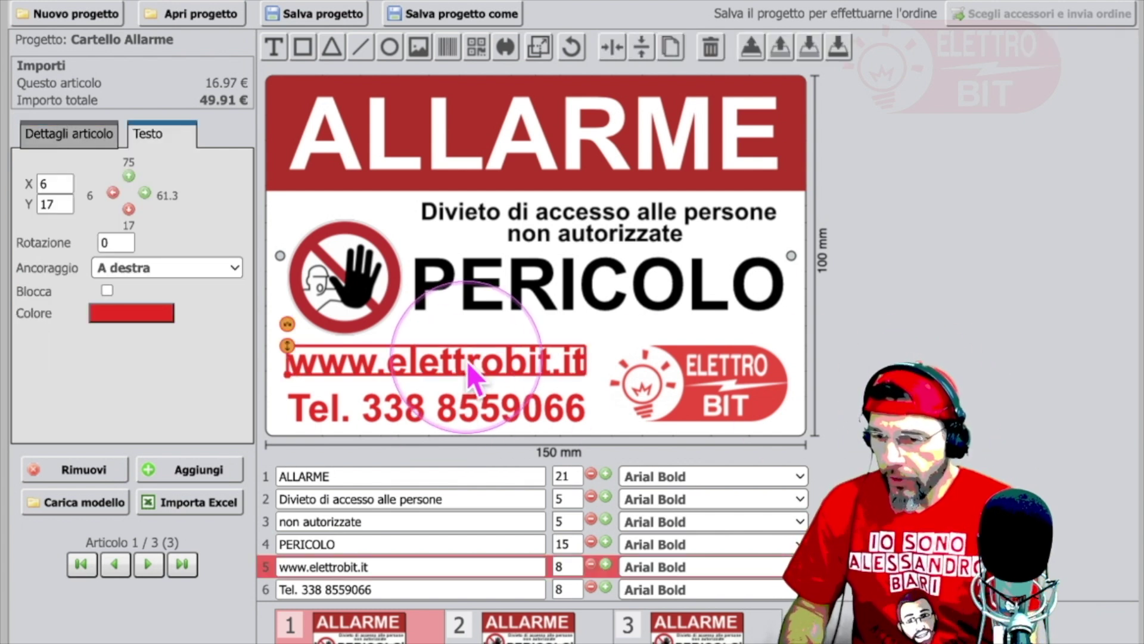
{"action": "left_click", "coordinate": [591, 563]}
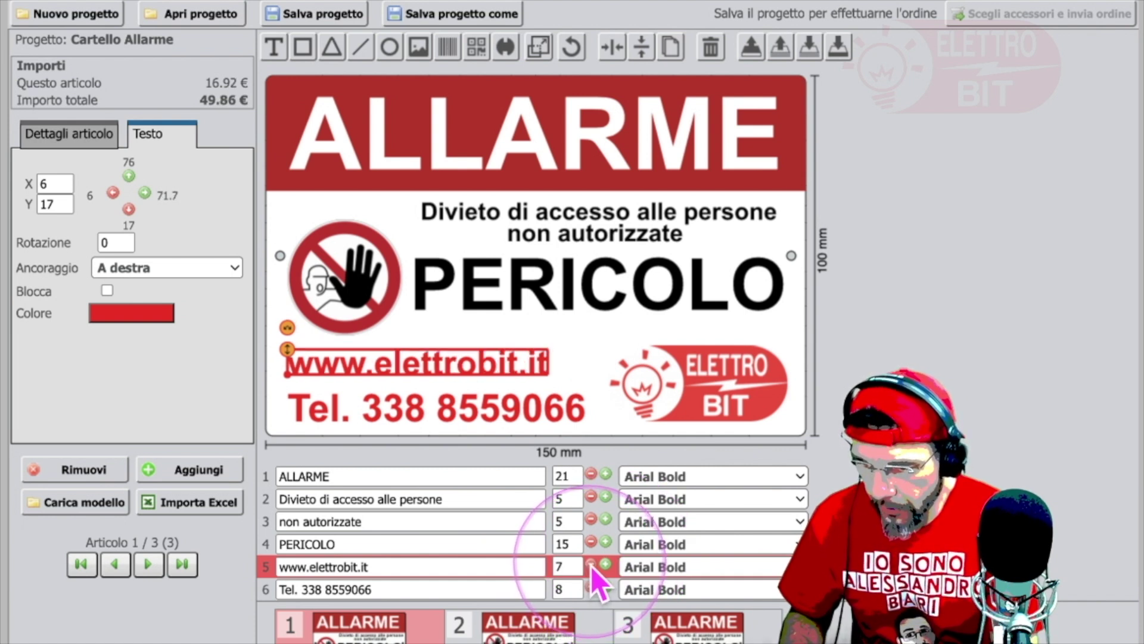
{"action": "left_click", "coordinate": [591, 564]}
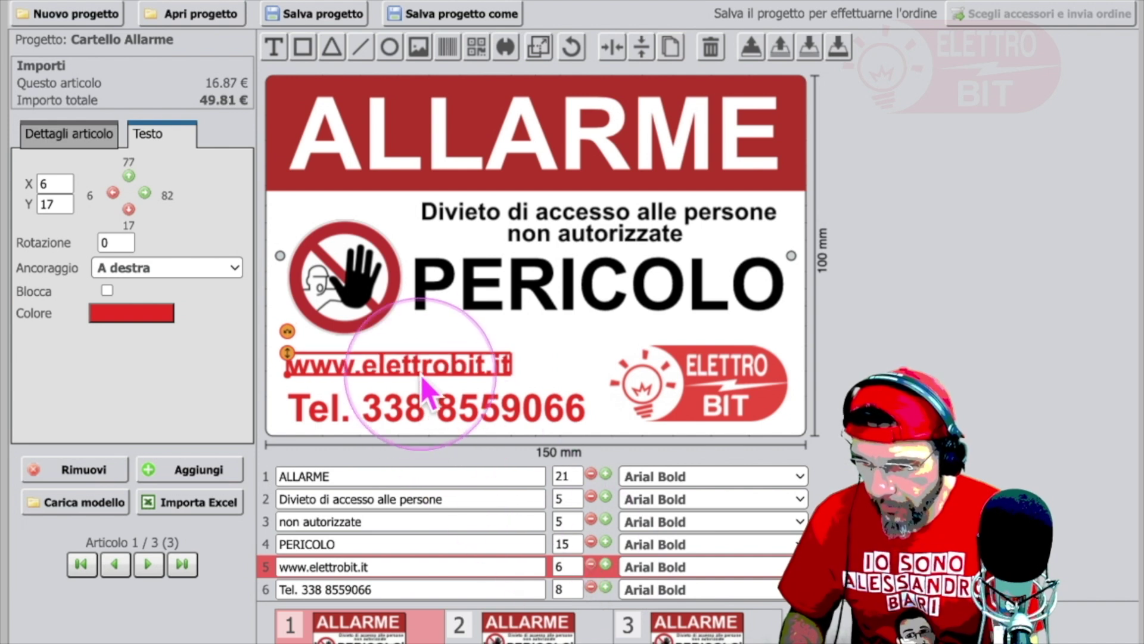
{"action": "left_click_drag", "start_coordinate": [422, 363], "coordinate": [463, 372]}
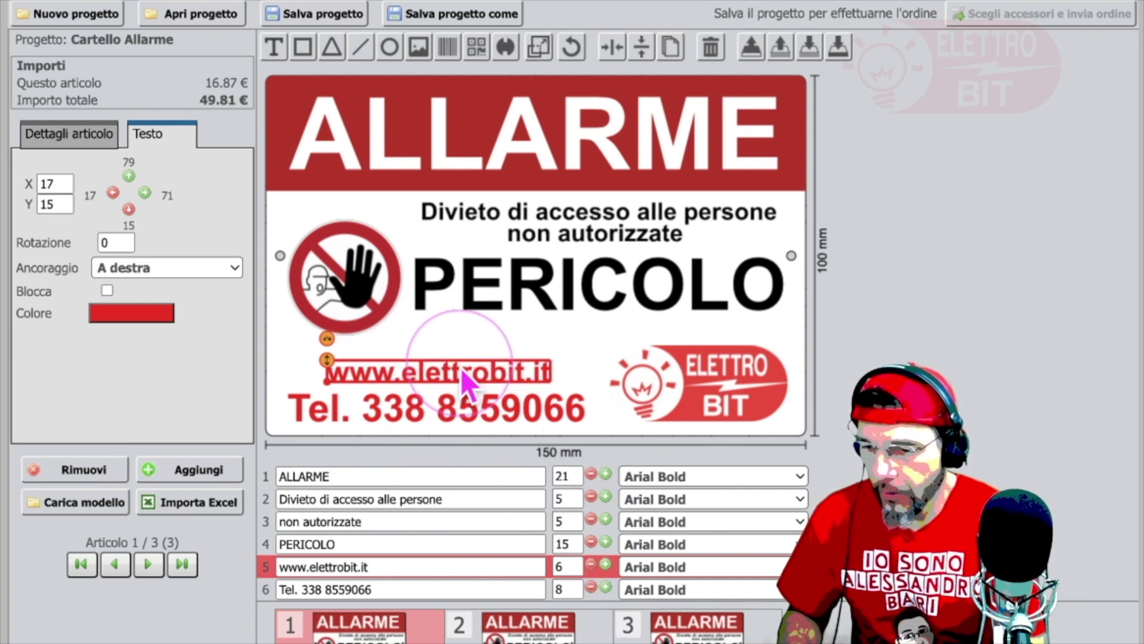
{"action": "mouse_move", "coordinate": [460, 367]}
{"action": "left_mouse_down"}
{"action": "mouse_move", "coordinate": [425, 373]}
{"action": "mouse_move", "coordinate": [428, 360]}
{"action": "mouse_move", "coordinate": [452, 369]}
{"action": "left_mouse_up"}
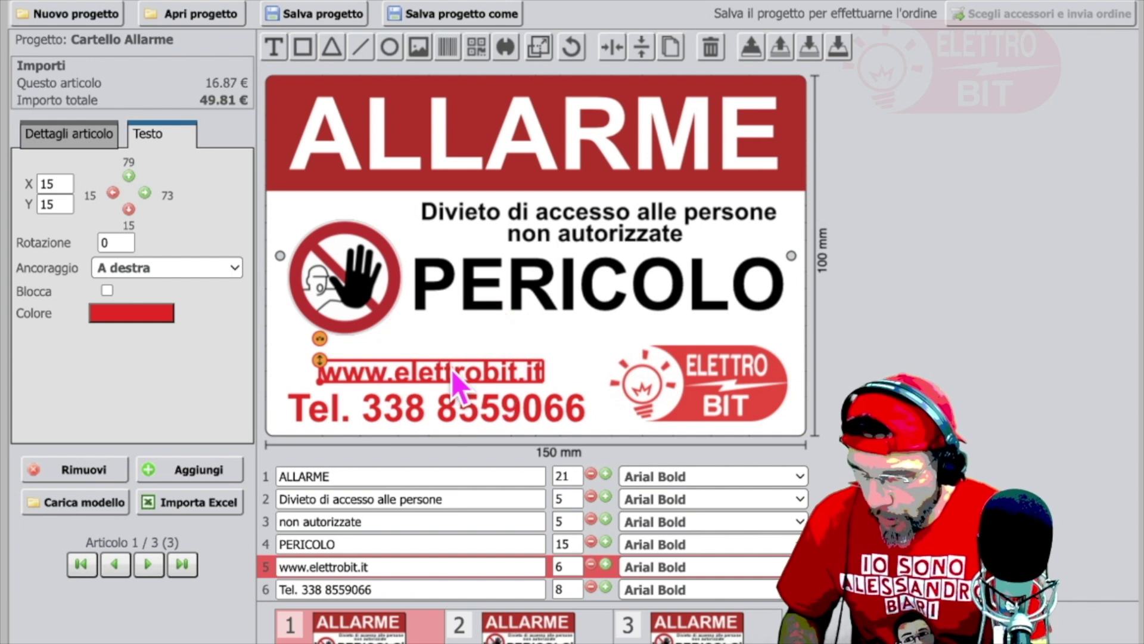
{"action": "left_click", "coordinate": [605, 565]}
{"action": "left_click", "coordinate": [606, 565]}
{"action": "left_click", "coordinate": [605, 565]}
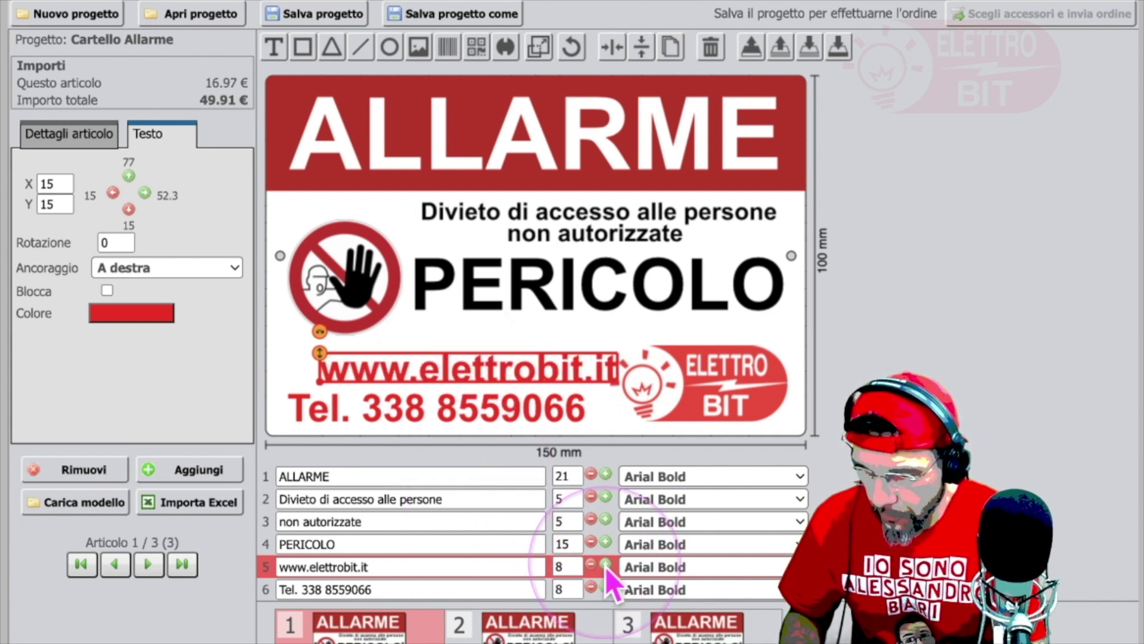
{"action": "left_click", "coordinate": [606, 588]}
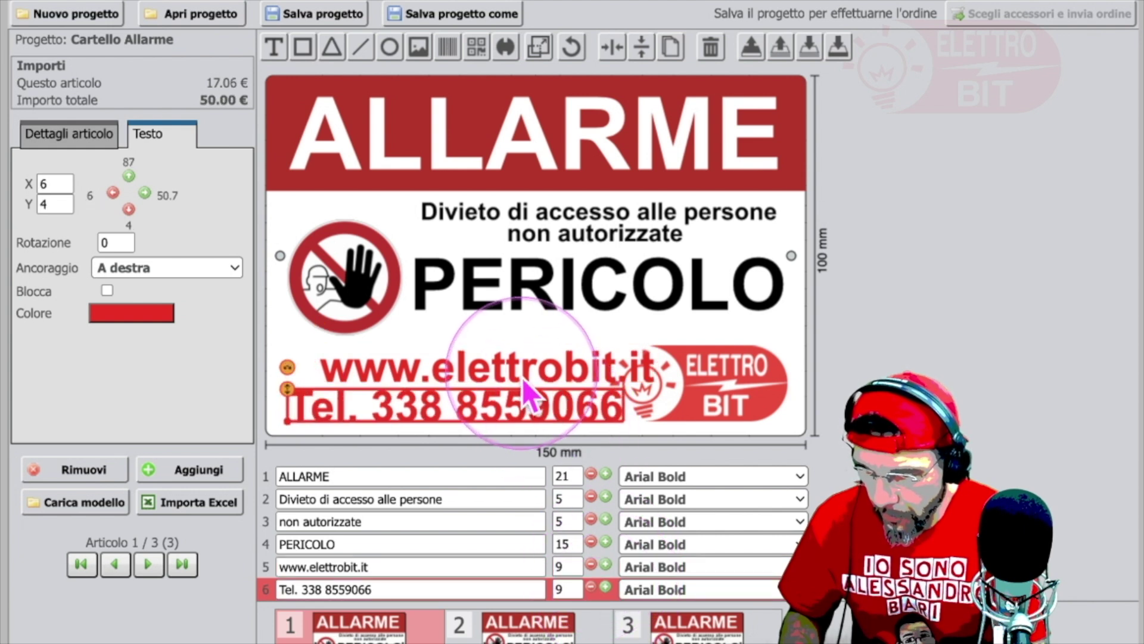
{"action": "left_click_drag", "start_coordinate": [502, 370], "coordinate": [471, 367]}
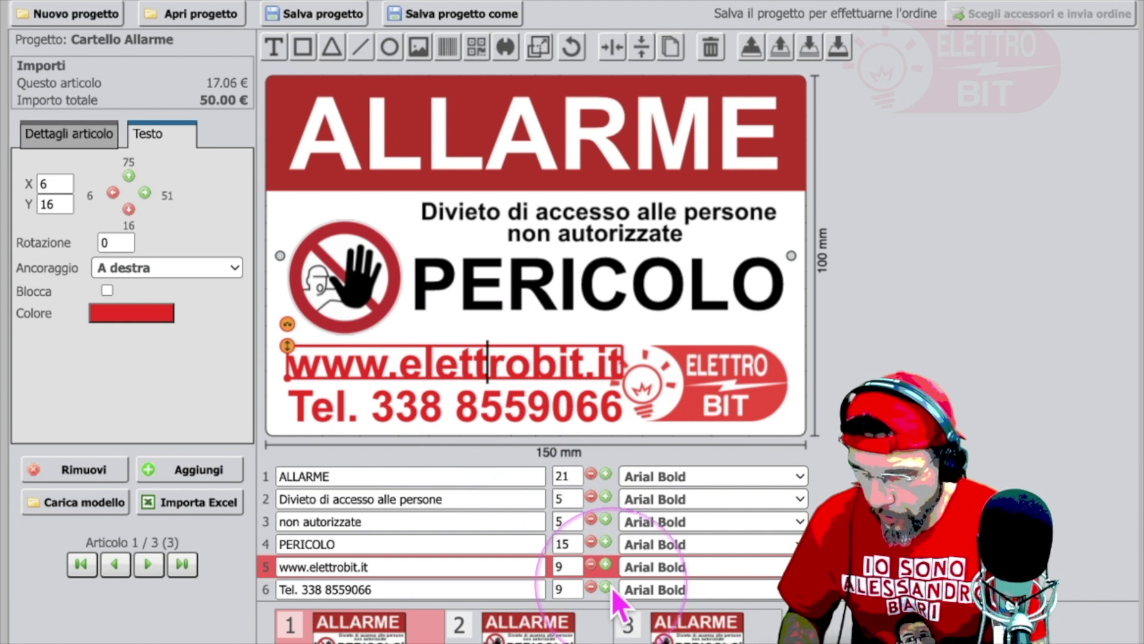
{"action": "left_click", "coordinate": [591, 565]}
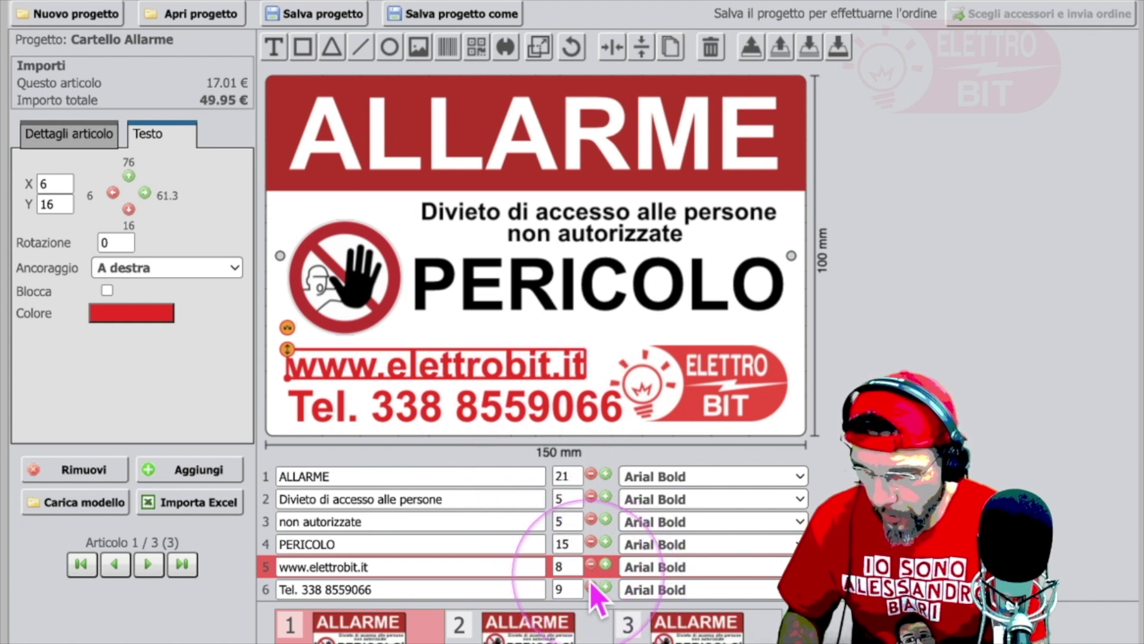
{"action": "left_click", "coordinate": [592, 588]}
{"action": "left_click_drag", "start_coordinate": [488, 418], "coordinate": [489, 409]}
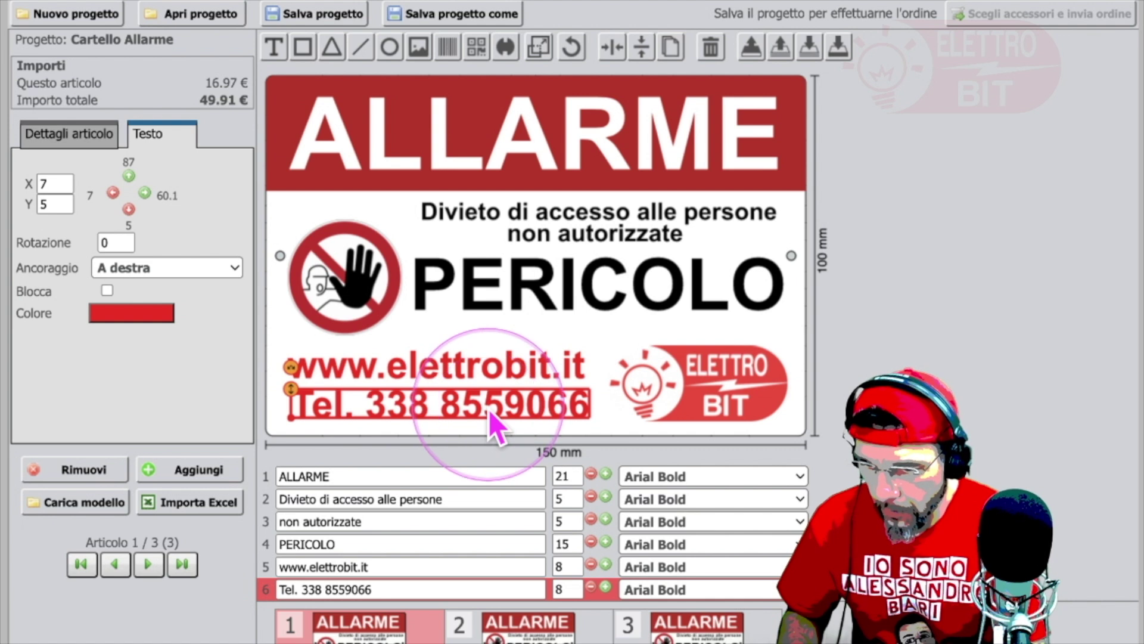
Step: Align both lines at X 7, with the website at Y 15 and the phone at Y 5
{"action": "left_click", "coordinate": [485, 371]}
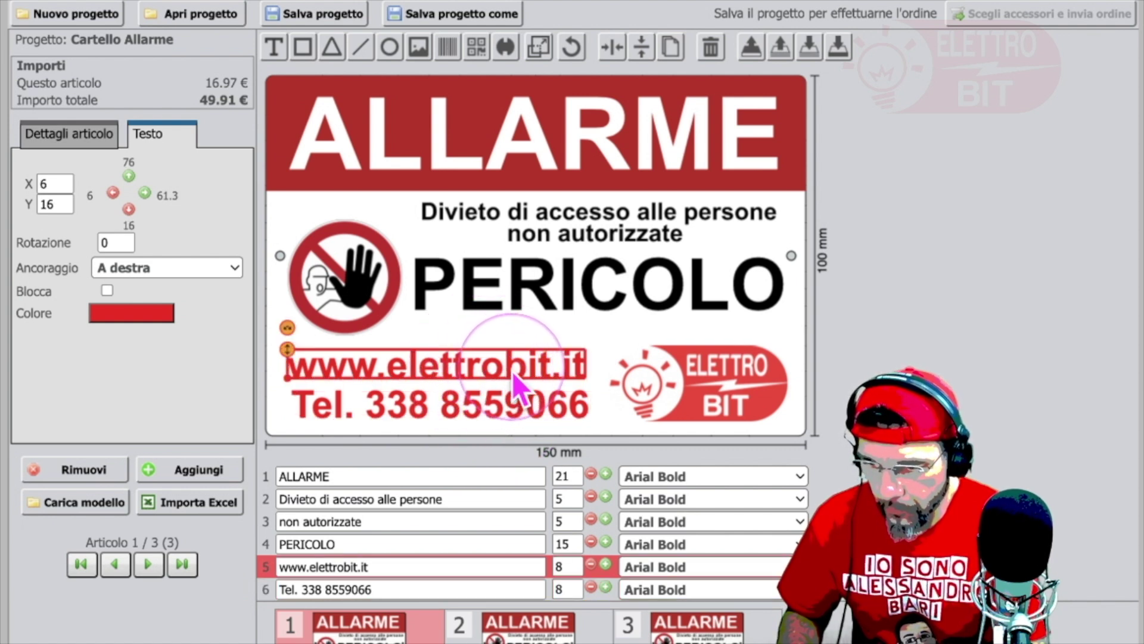
{"action": "key", "text": "Right"}
{"action": "key", "text": "Right"}
{"action": "key", "text": "Right"}
{"action": "key", "text": "Left"}
{"action": "key", "text": "Up"}
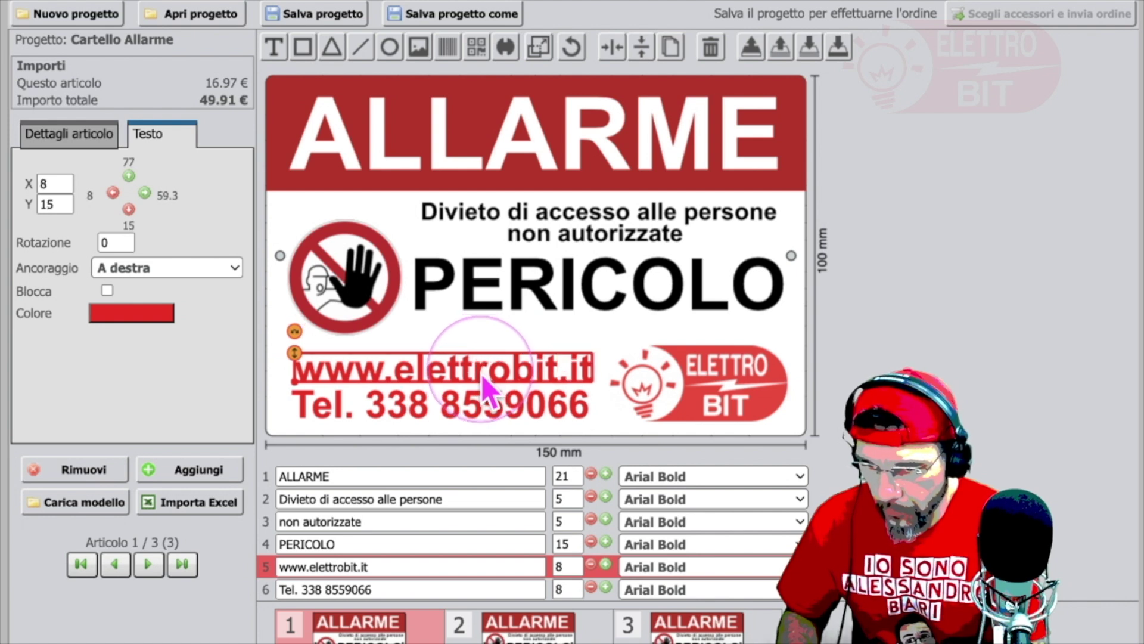
{"action": "key", "text": "Left"}
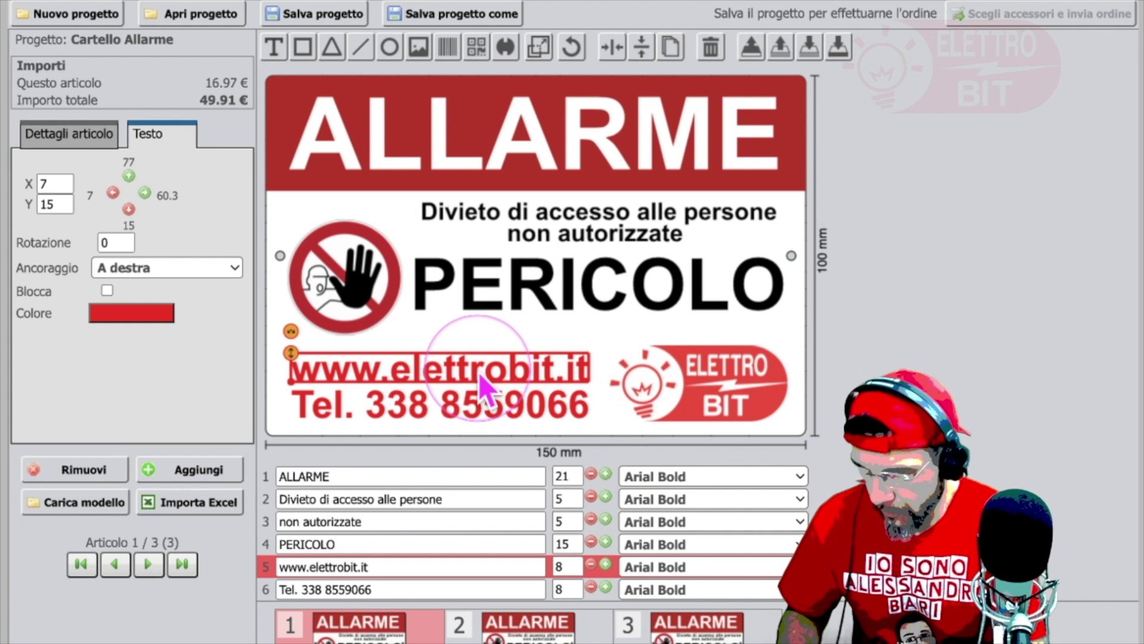
{"action": "left_click", "coordinate": [495, 400]}
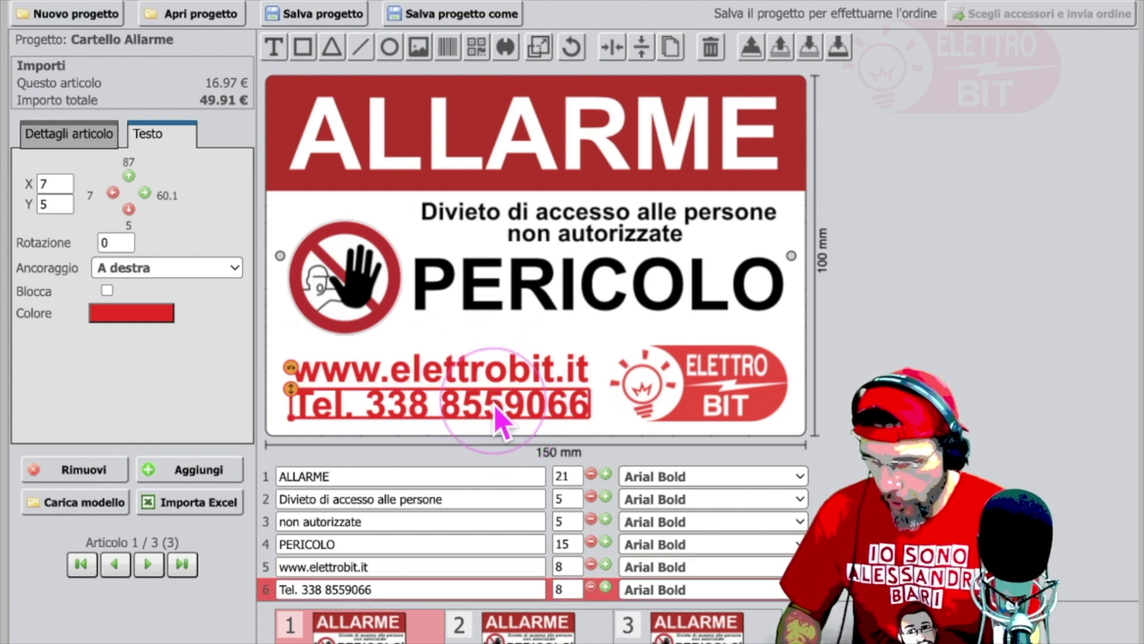
{"action": "left_click", "coordinate": [972, 396]}
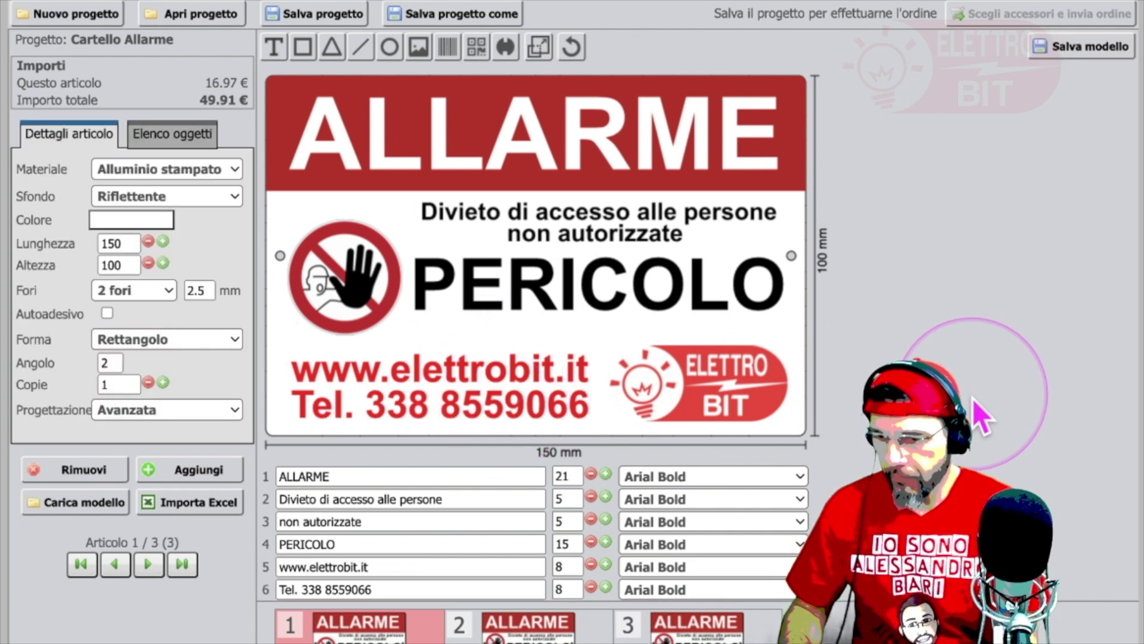
Step: Nudge the ElettroBit logo one step left to X 95, Y 3 at the bottom right
{"action": "left_click", "coordinate": [721, 394]}
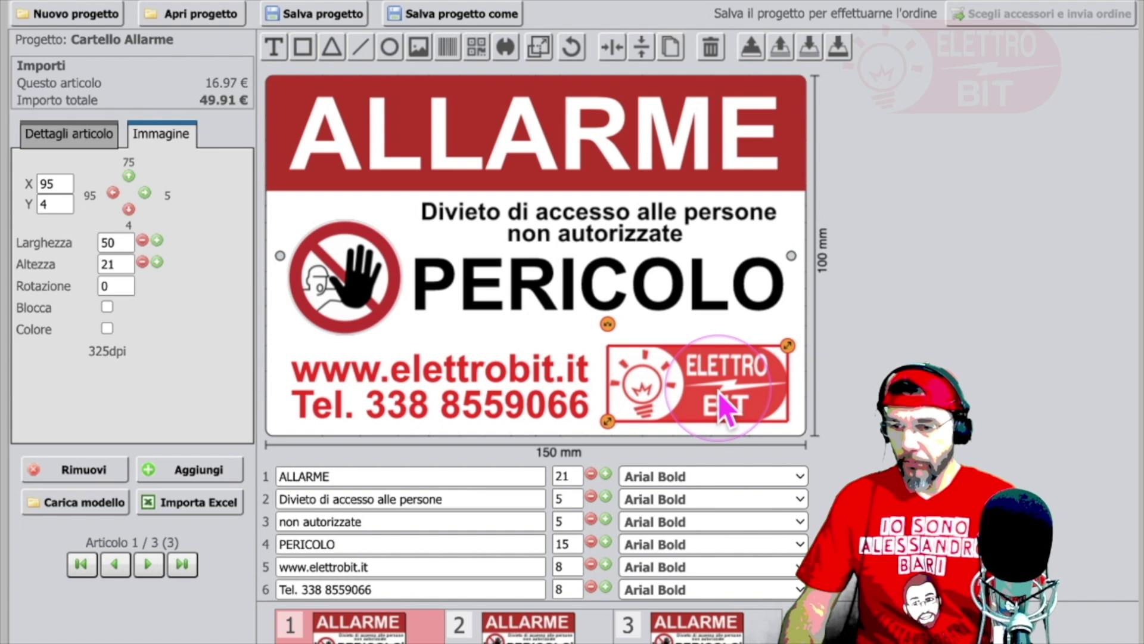
{"action": "left_click", "coordinate": [978, 391]}
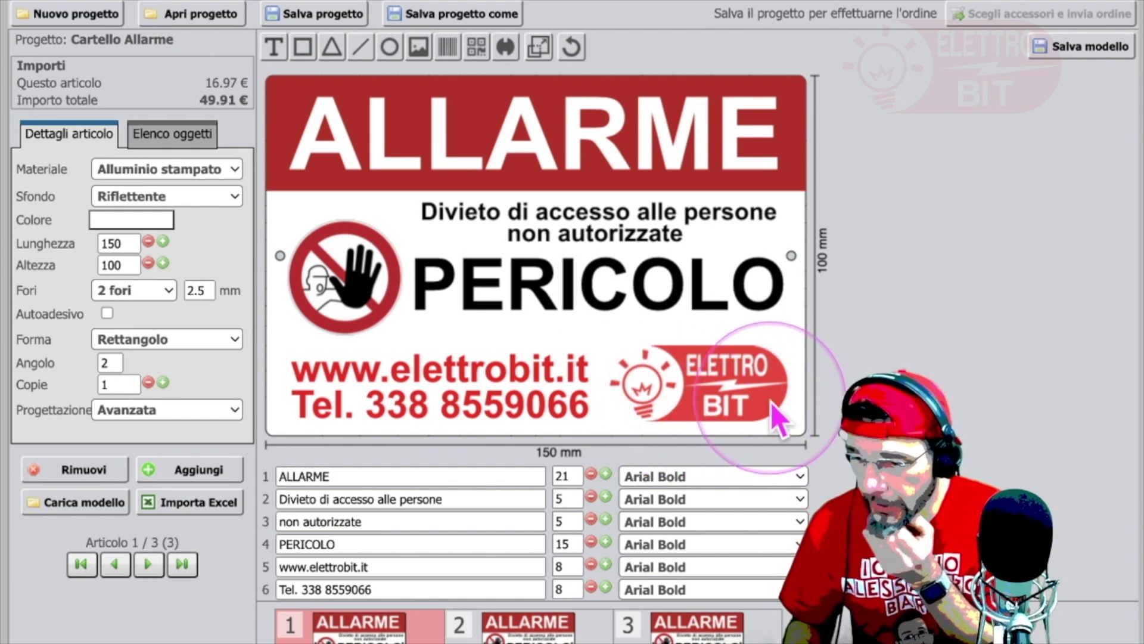
{"action": "left_click", "coordinate": [714, 380]}
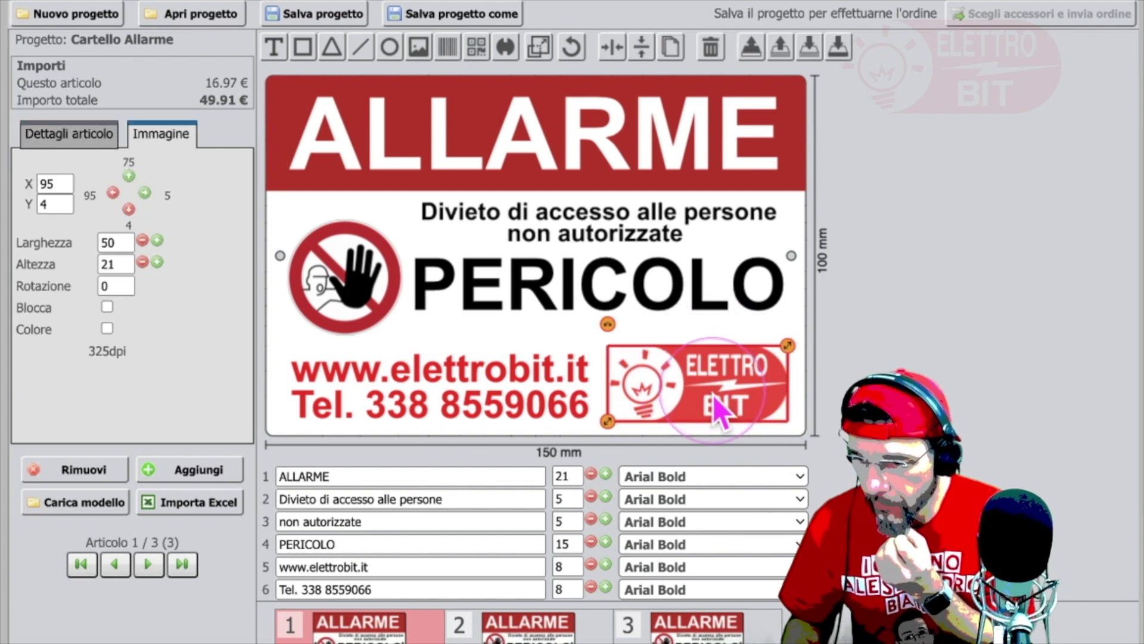
{"action": "mouse_move", "coordinate": [712, 390]}
{"action": "left_mouse_down"}
{"action": "mouse_move", "coordinate": [732, 406]}
{"action": "mouse_move", "coordinate": [714, 391]}
{"action": "left_mouse_up"}
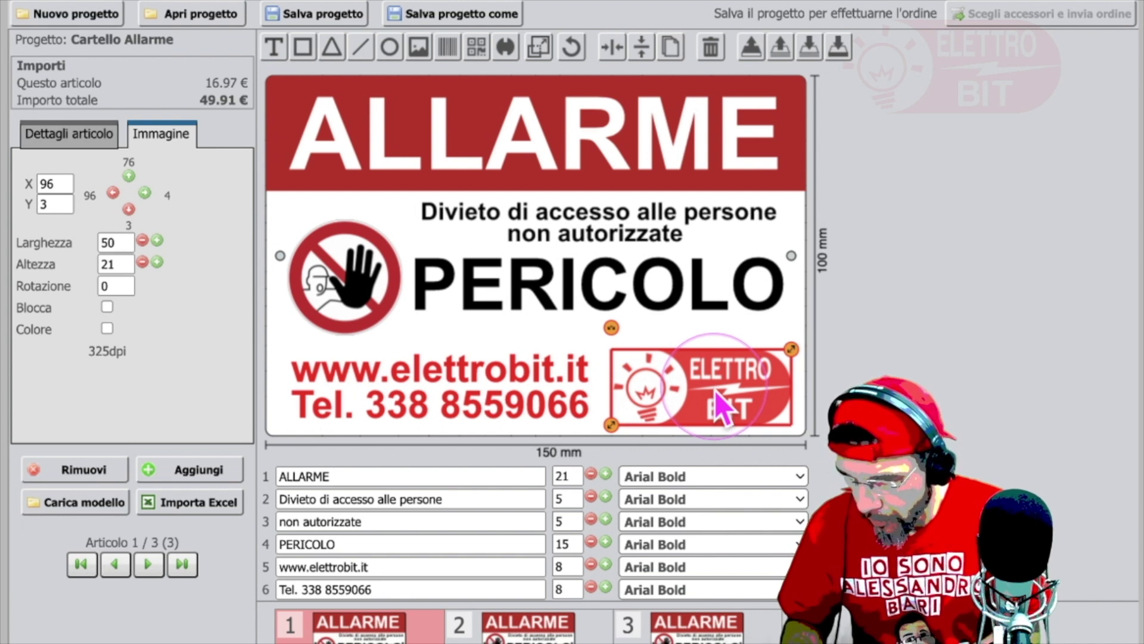
{"action": "left_click", "coordinate": [893, 395]}
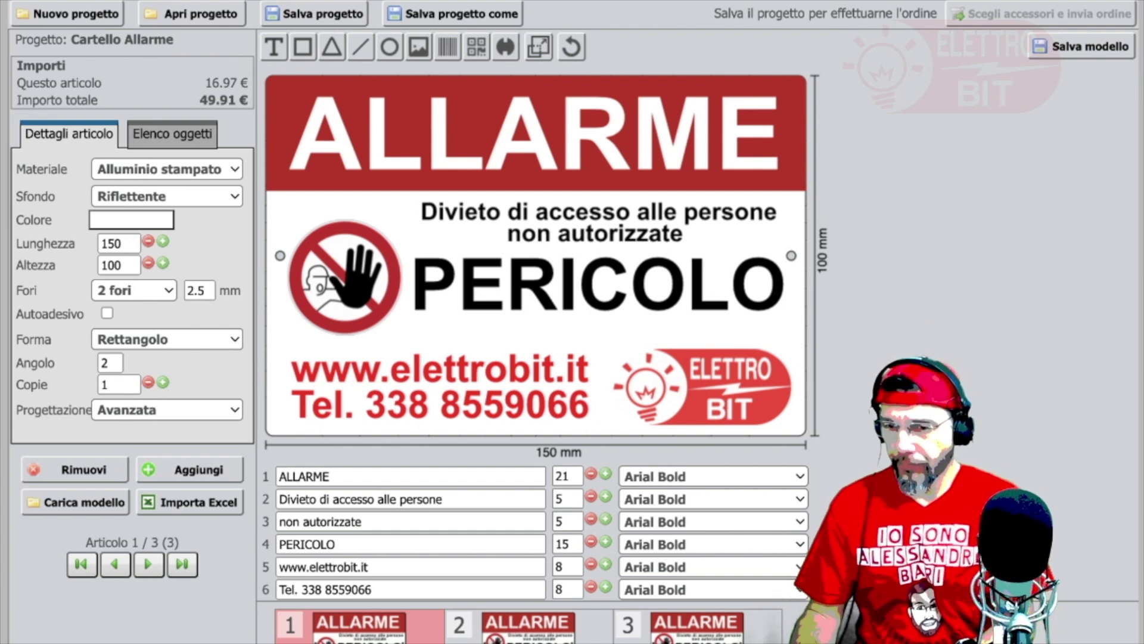
{"action": "left_click", "coordinate": [734, 398]}
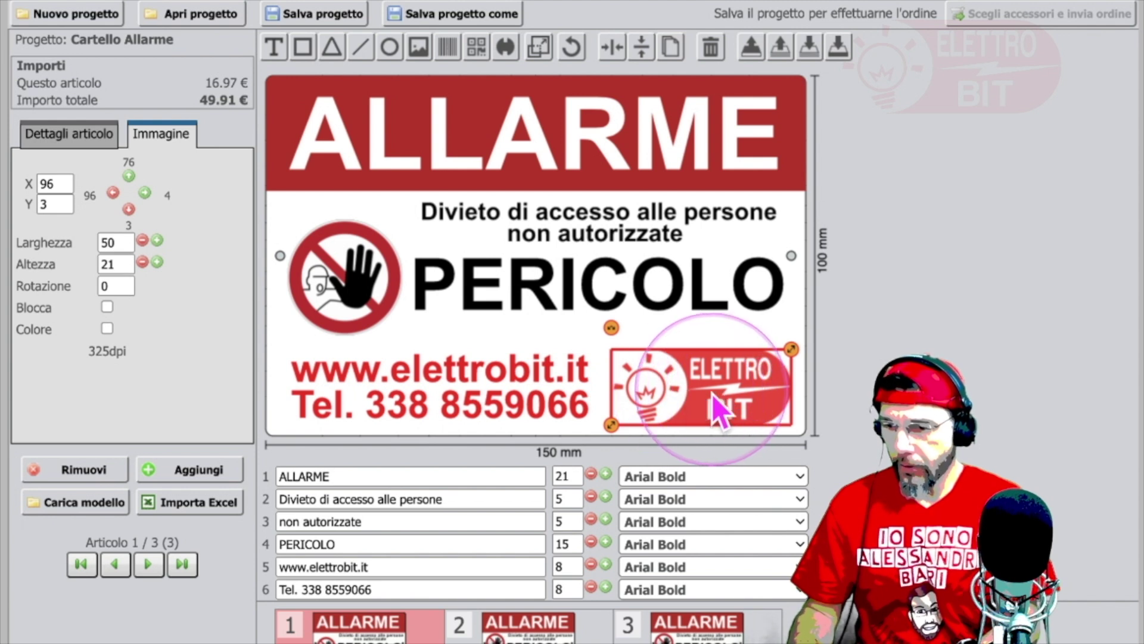
{"action": "left_click_drag", "start_coordinate": [730, 395], "coordinate": [727, 394]}
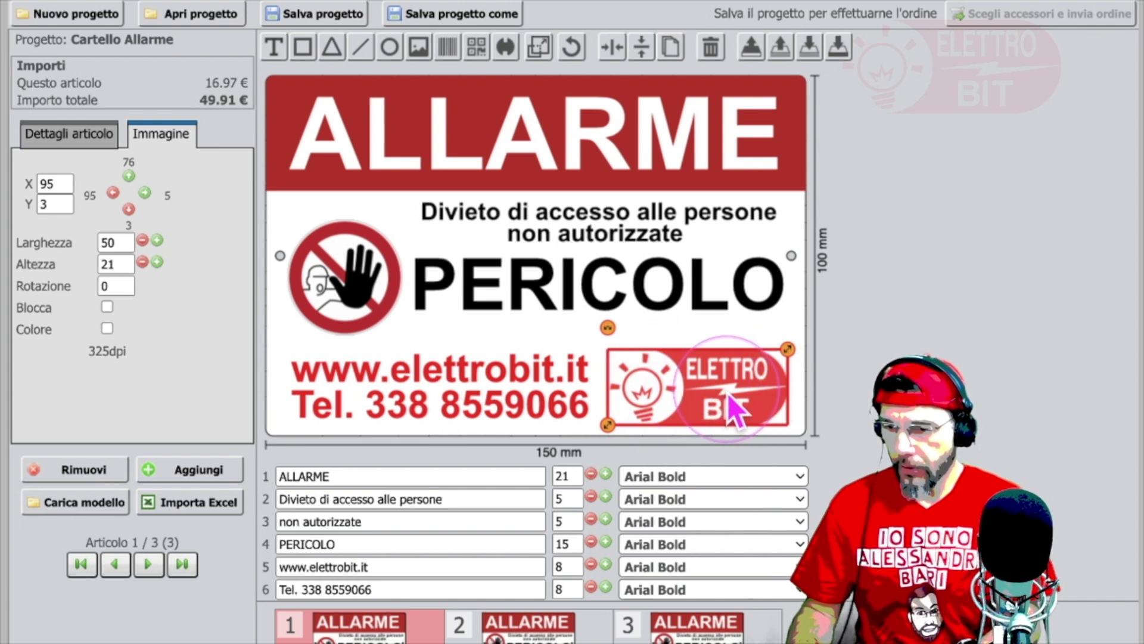
{"action": "left_click", "coordinate": [906, 405]}
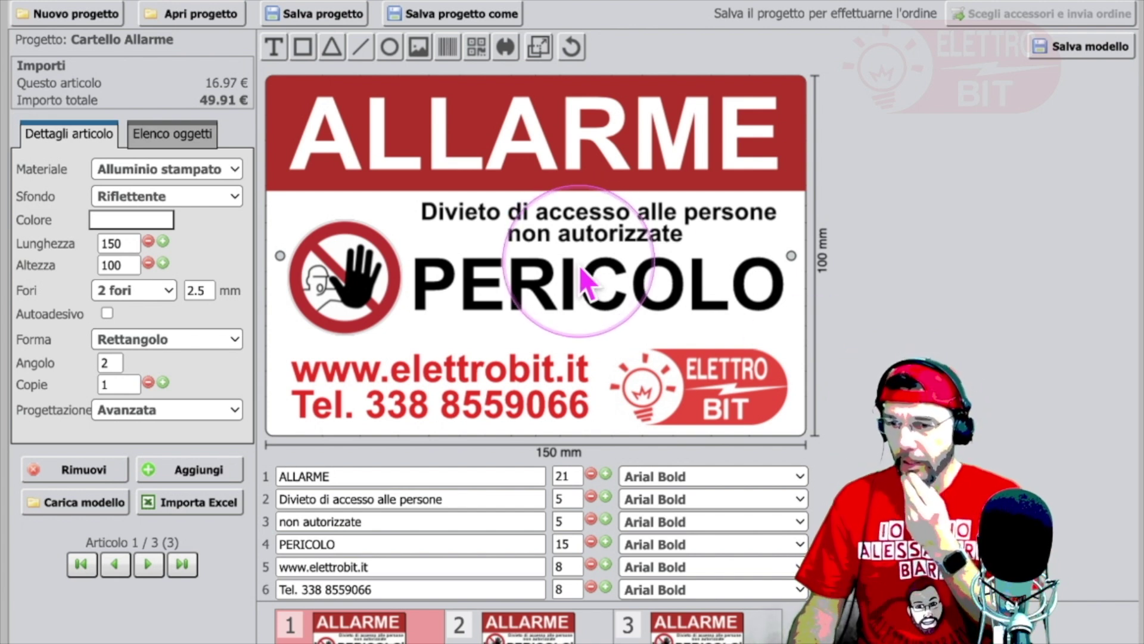
Step: Lower the stop-hand pictogram slightly and PERICOLO to X 40, Y 29, level with it
{"action": "left_click", "coordinate": [579, 288]}
{"action": "mouse_move", "coordinate": [583, 284]}
{"action": "left_mouse_down"}
{"action": "mouse_move", "coordinate": [582, 299]}
{"action": "mouse_move", "coordinate": [581, 286]}
{"action": "left_mouse_up"}
{"action": "left_click", "coordinate": [346, 268]}
{"action": "left_click_drag", "start_coordinate": [356, 278], "coordinate": [357, 277]}
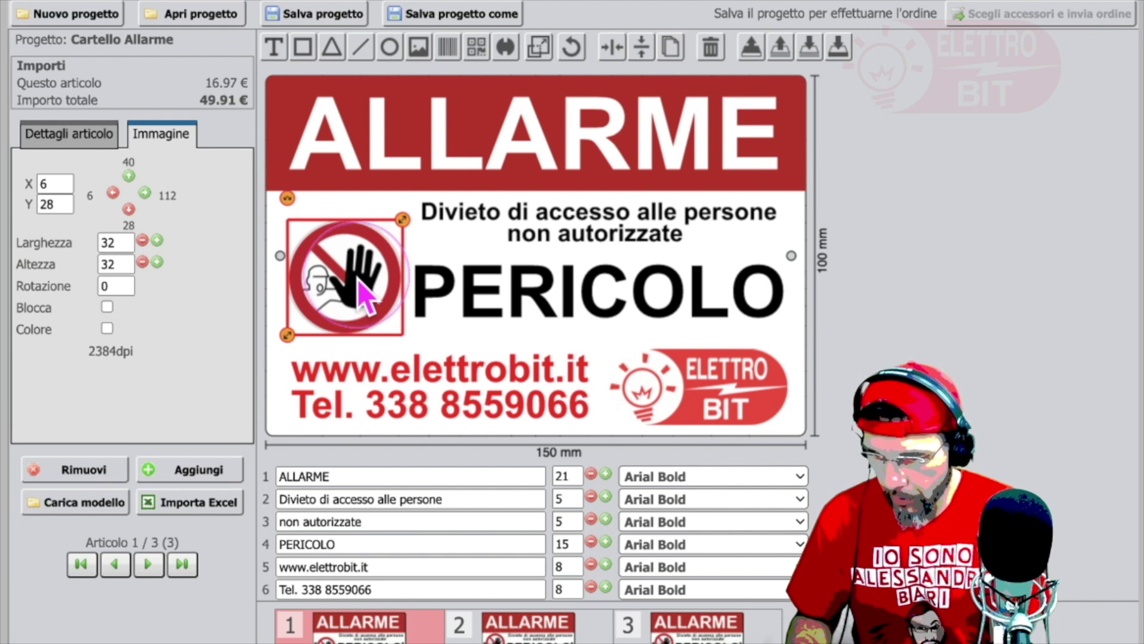
{"action": "left_click", "coordinate": [665, 295]}
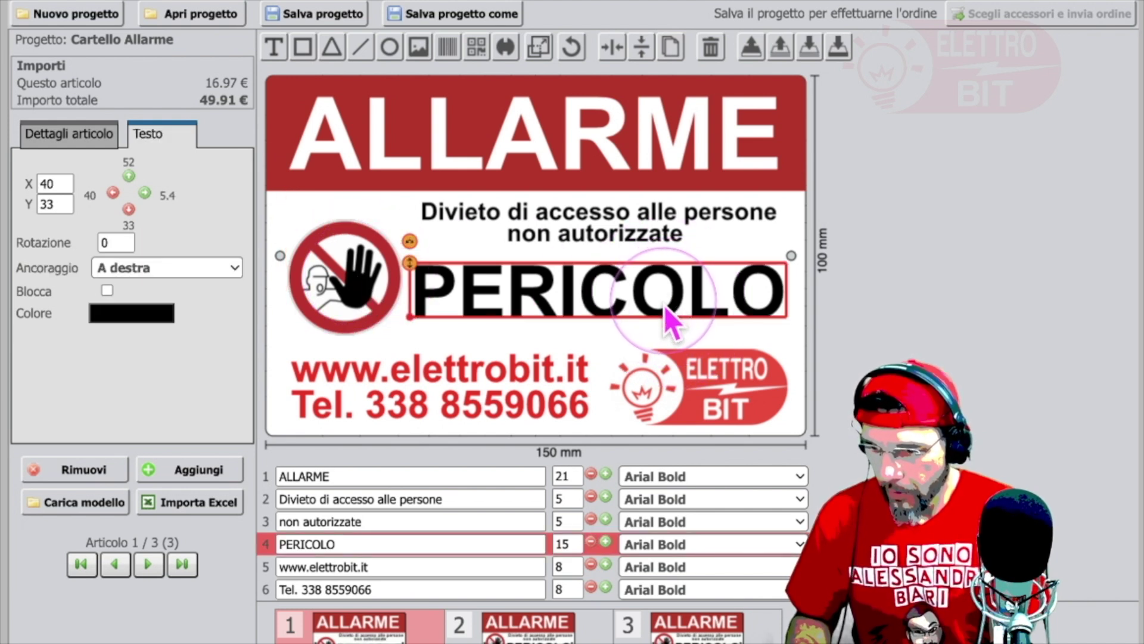
{"action": "left_click_drag", "start_coordinate": [660, 293], "coordinate": [660, 308]}
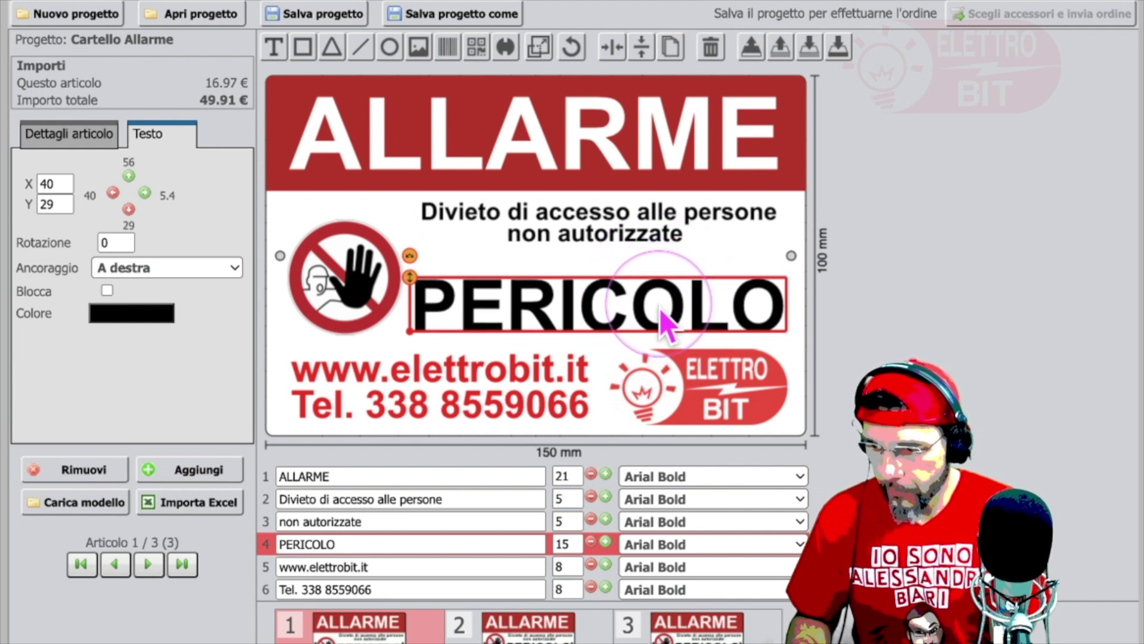
{"action": "left_click", "coordinate": [624, 235]}
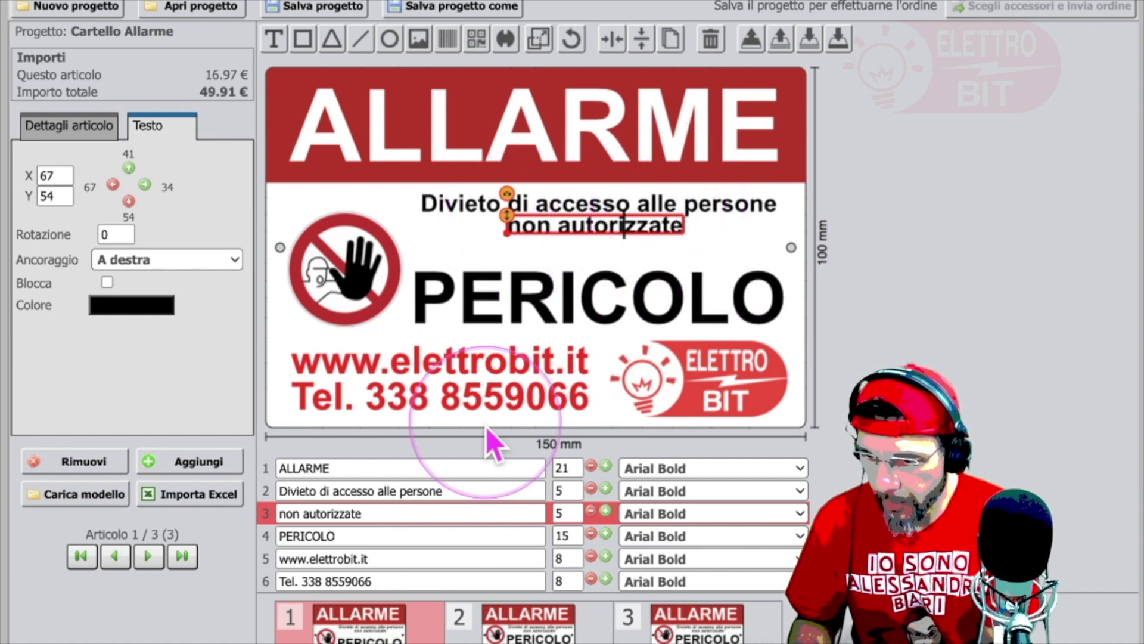
Step: Reword the warning rows to 'Divieto di accesso alle' and 'persone non autorizzate'
{"action": "left_click", "coordinate": [286, 513]}
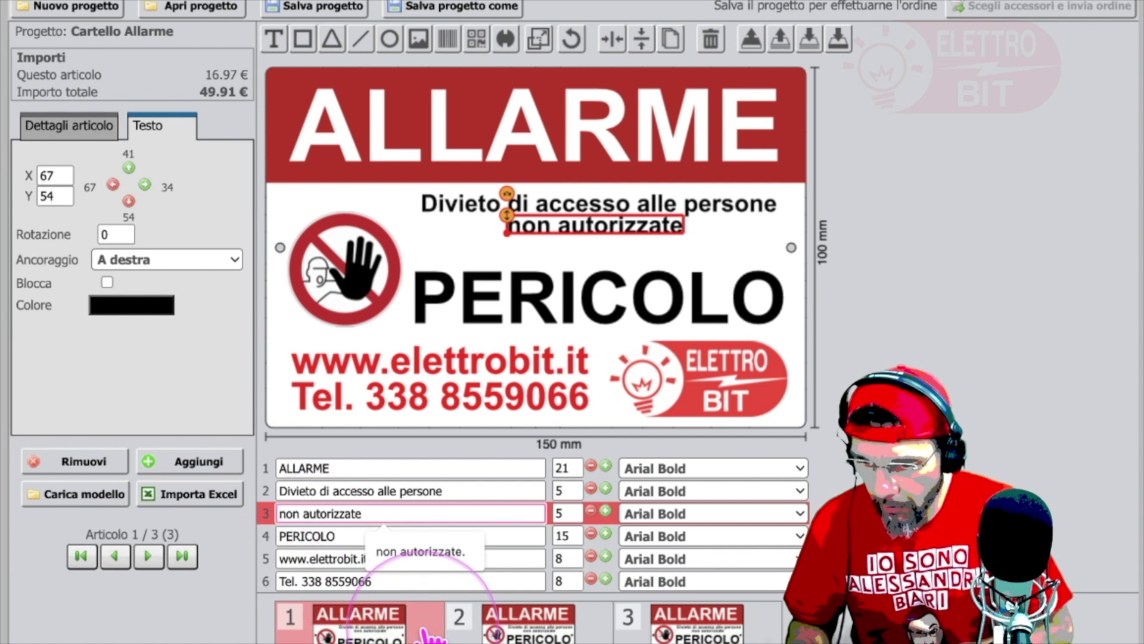
{"action": "type", "text": "persone"}
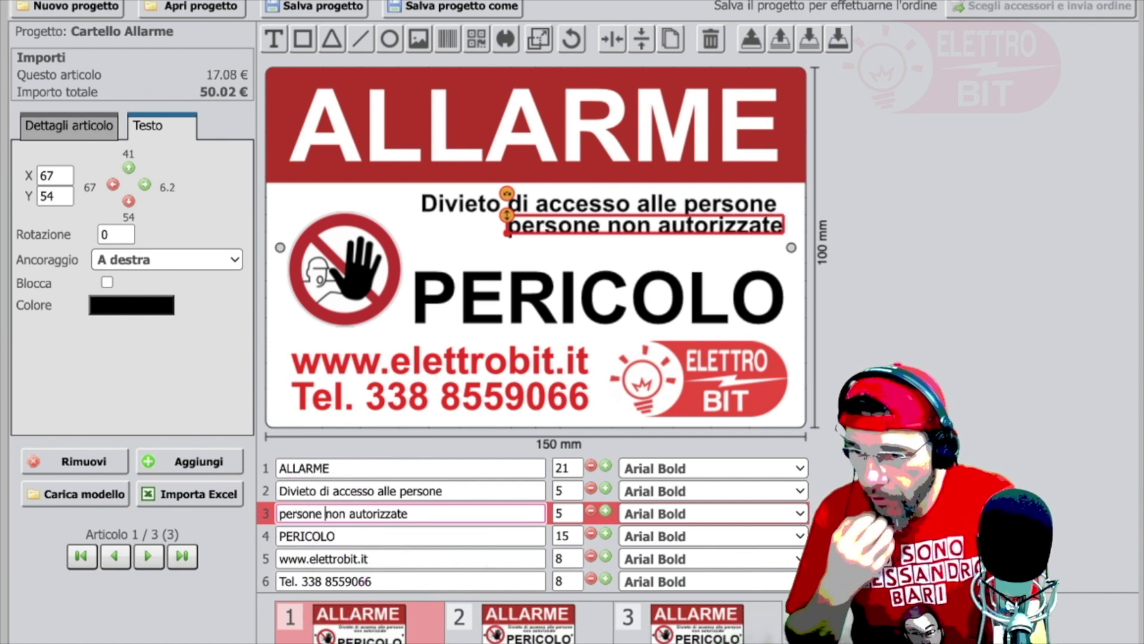
{"action": "left_click", "coordinate": [468, 491]}
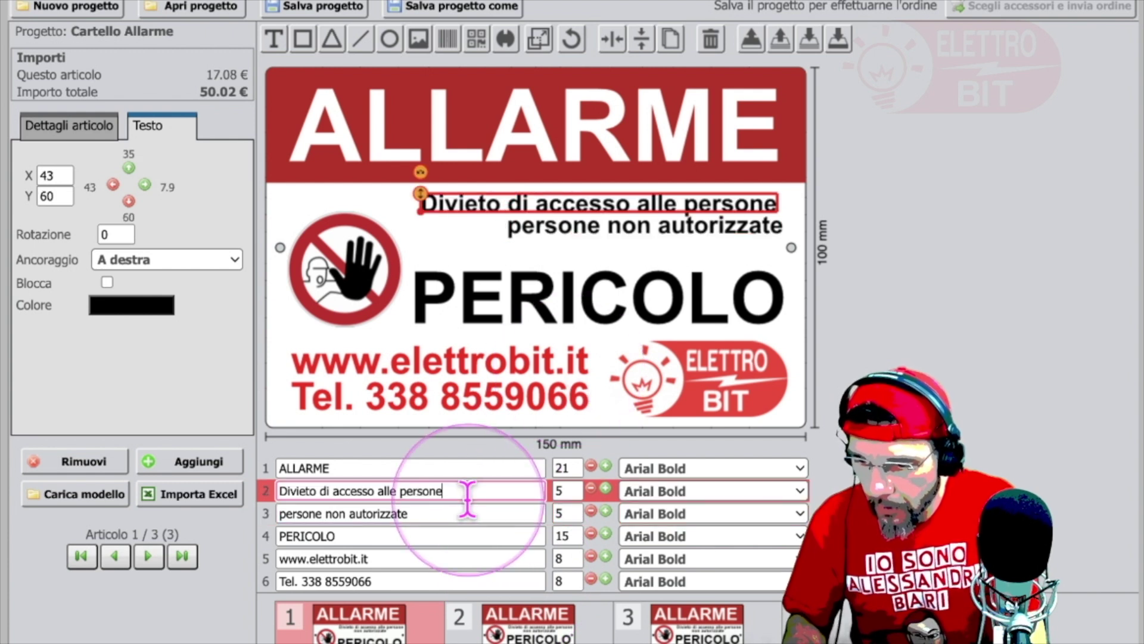
{"action": "key", "text": "BackSpace"}
{"action": "key", "text": "BackSpace"}
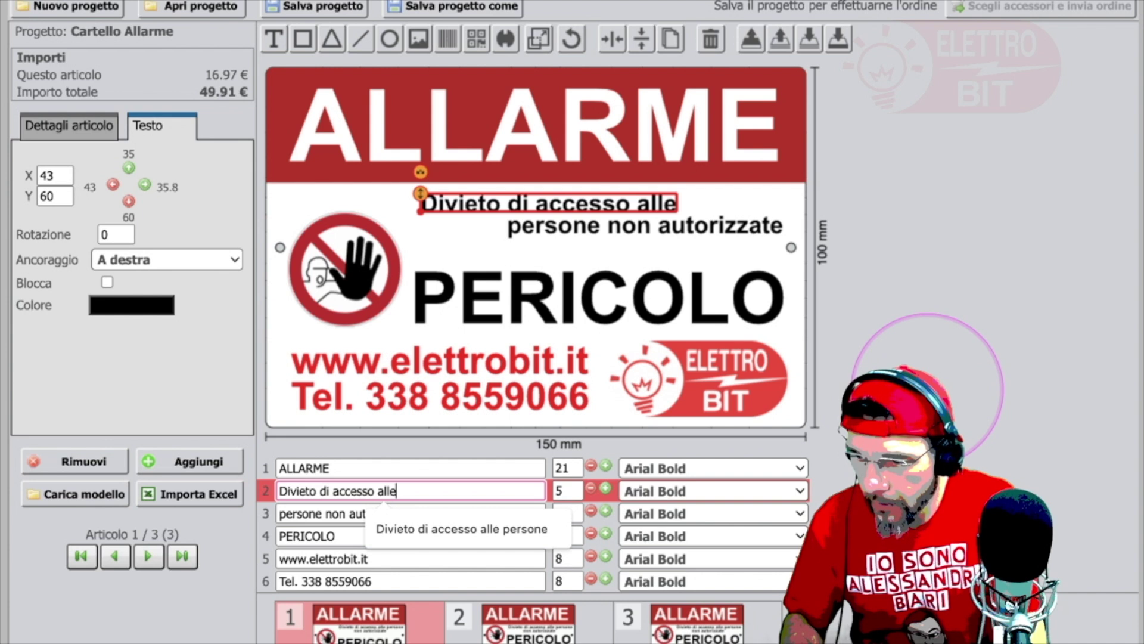
Step: Set both warning lines to text size 6 and move 'persone non autorizzate' left and down
{"action": "left_click", "coordinate": [606, 490]}
{"action": "left_click", "coordinate": [606, 490]}
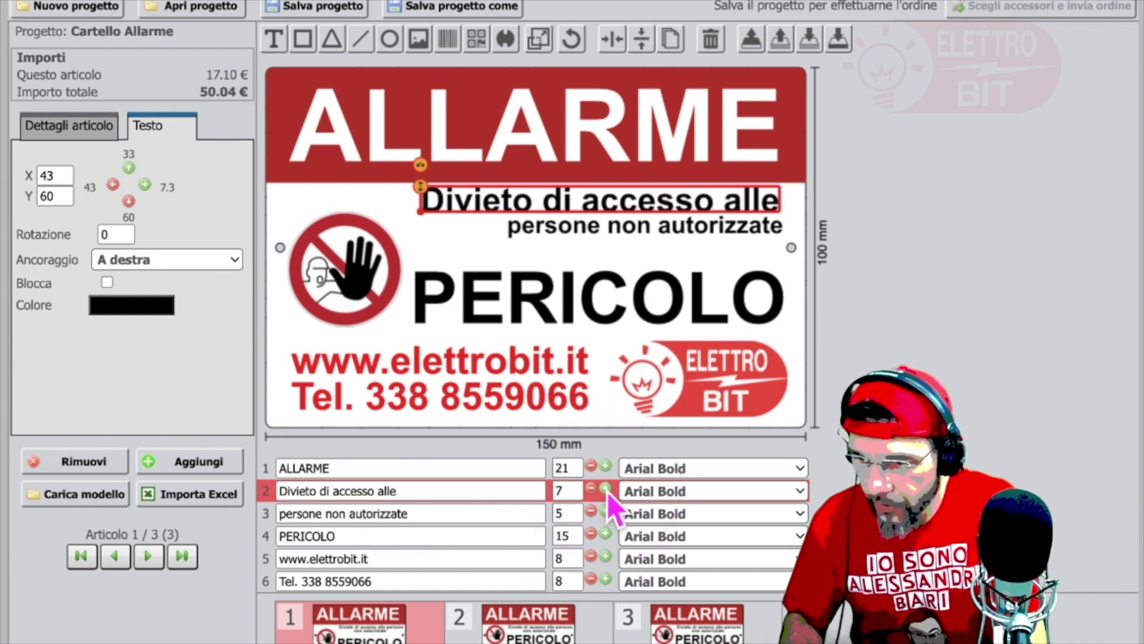
{"action": "left_click", "coordinate": [606, 511]}
{"action": "left_click", "coordinate": [605, 511]}
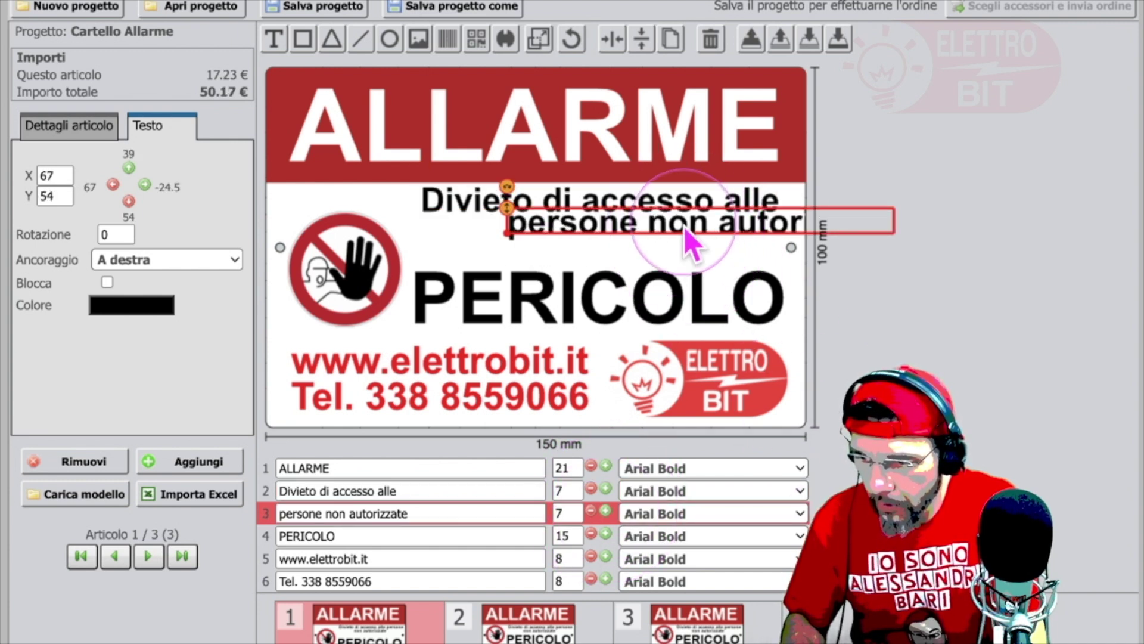
{"action": "left_click_drag", "start_coordinate": [692, 241], "coordinate": [581, 249]}
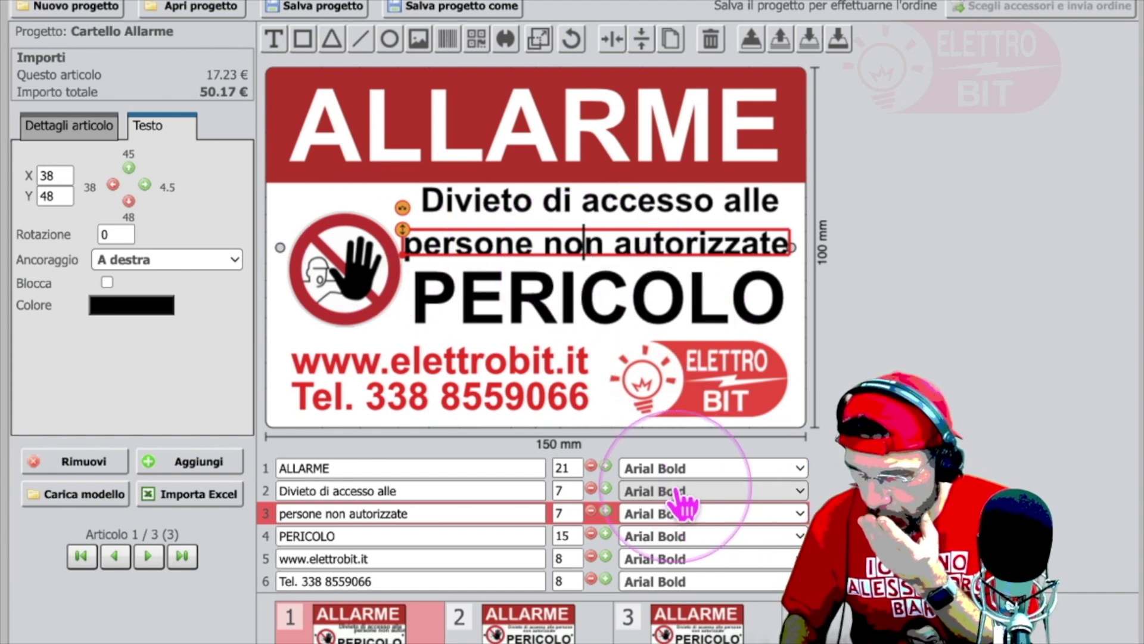
{"action": "left_click", "coordinate": [590, 511]}
{"action": "left_click", "coordinate": [590, 488]}
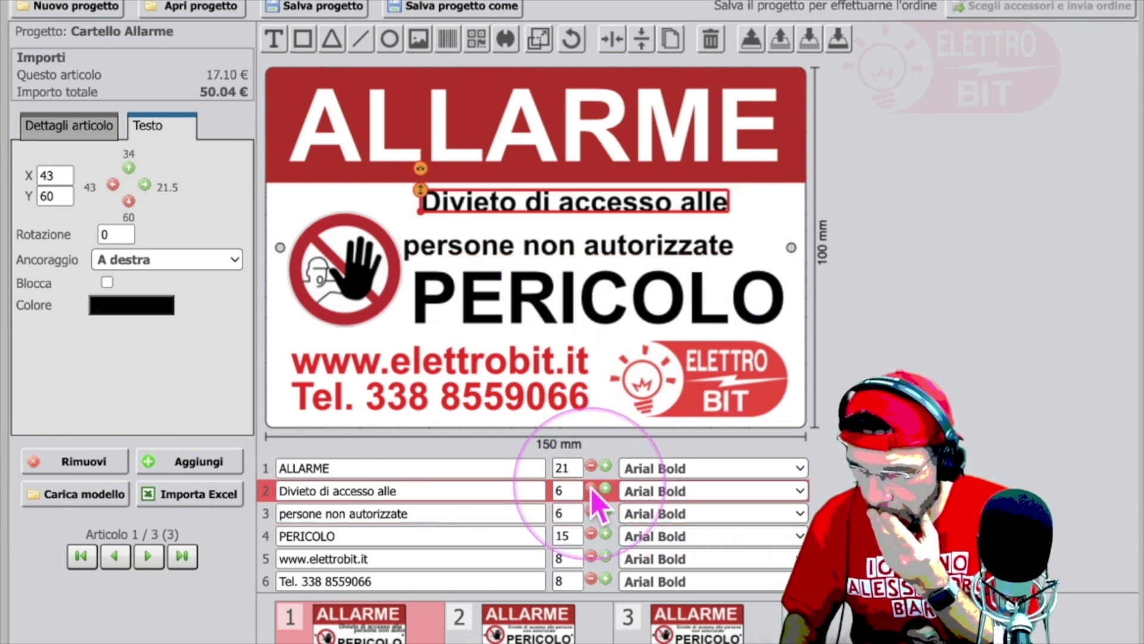
Step: Shift 'persone non autorizzate' and 'Divieto di accesso alle' right so both are centred
{"action": "left_click", "coordinate": [620, 242]}
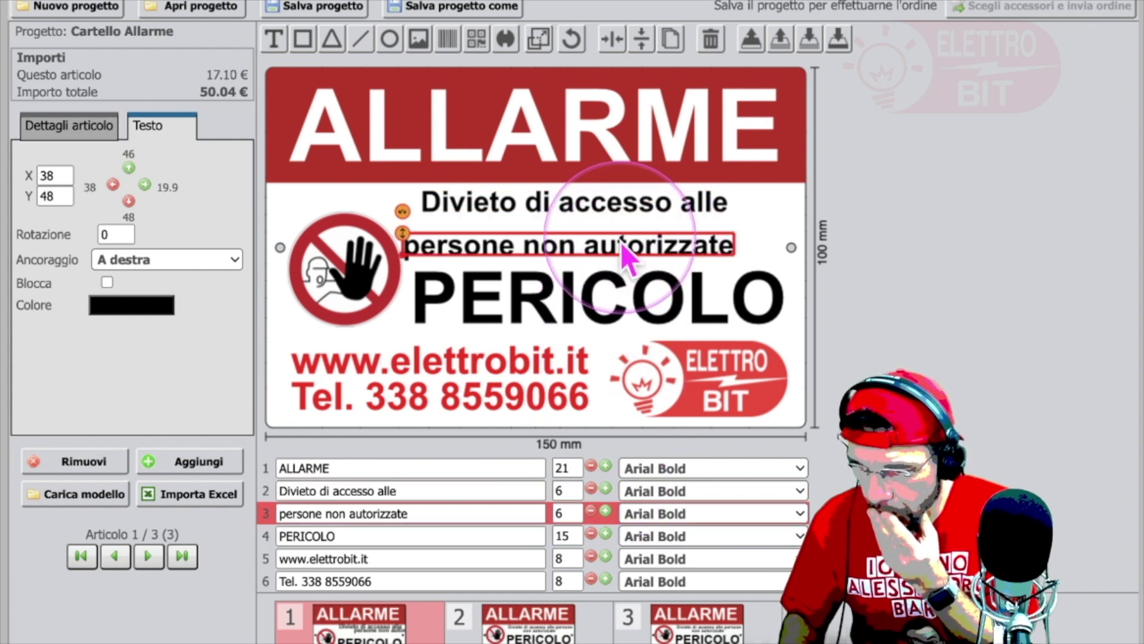
{"action": "left_click_drag", "start_coordinate": [536, 250], "coordinate": [567, 248]}
{"action": "left_click", "coordinate": [569, 207]}
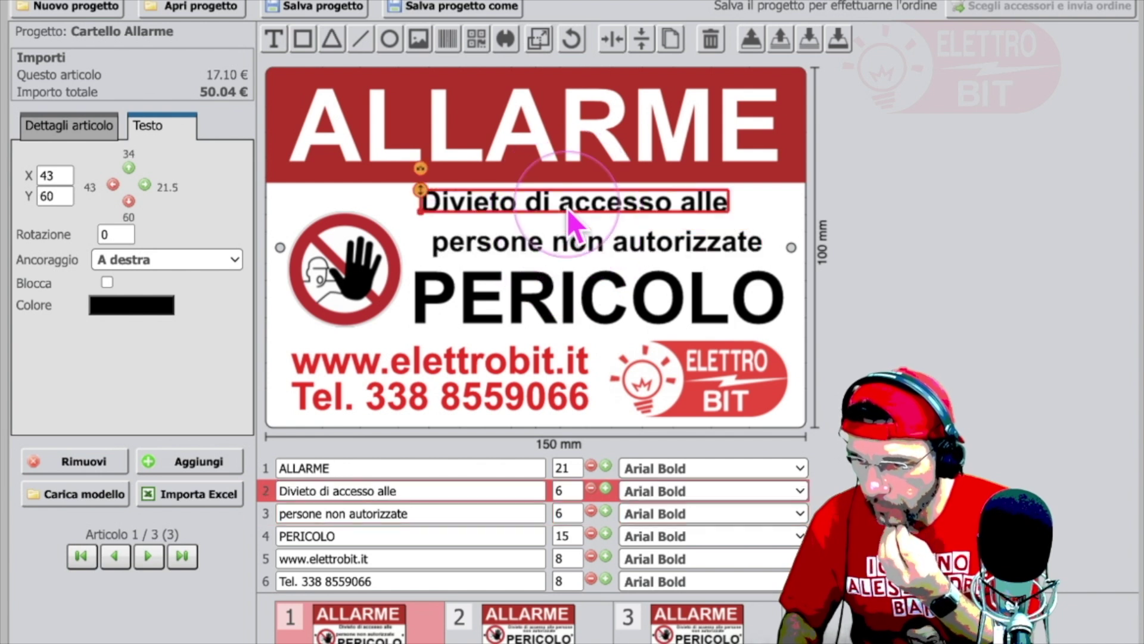
{"action": "left_click_drag", "start_coordinate": [593, 219], "coordinate": [604, 220]}
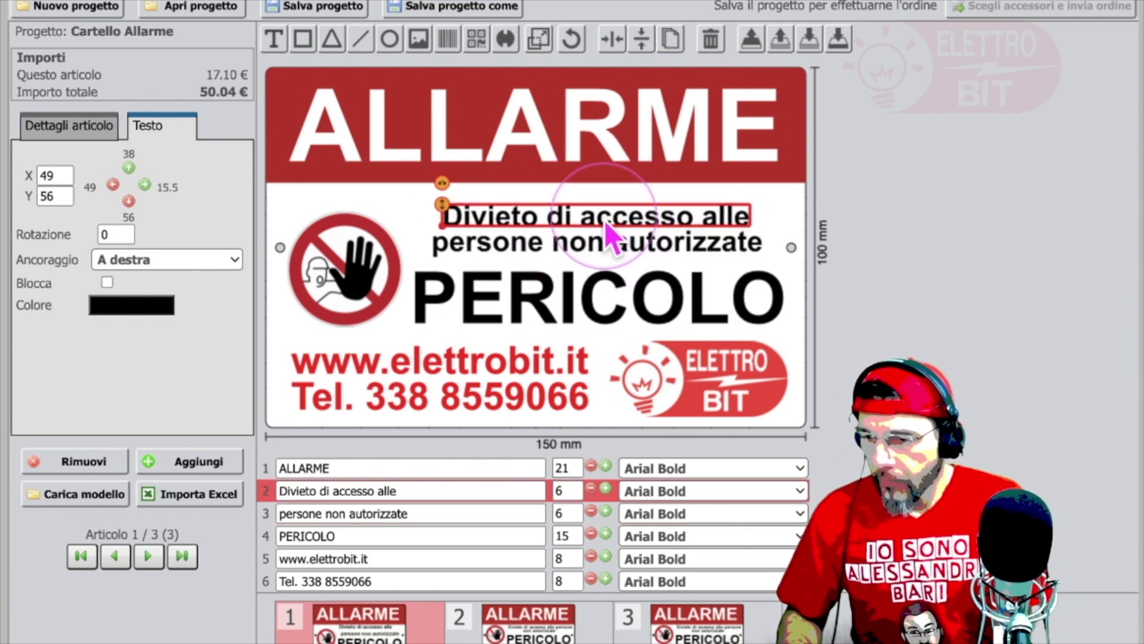
{"action": "left_click", "coordinate": [944, 267]}
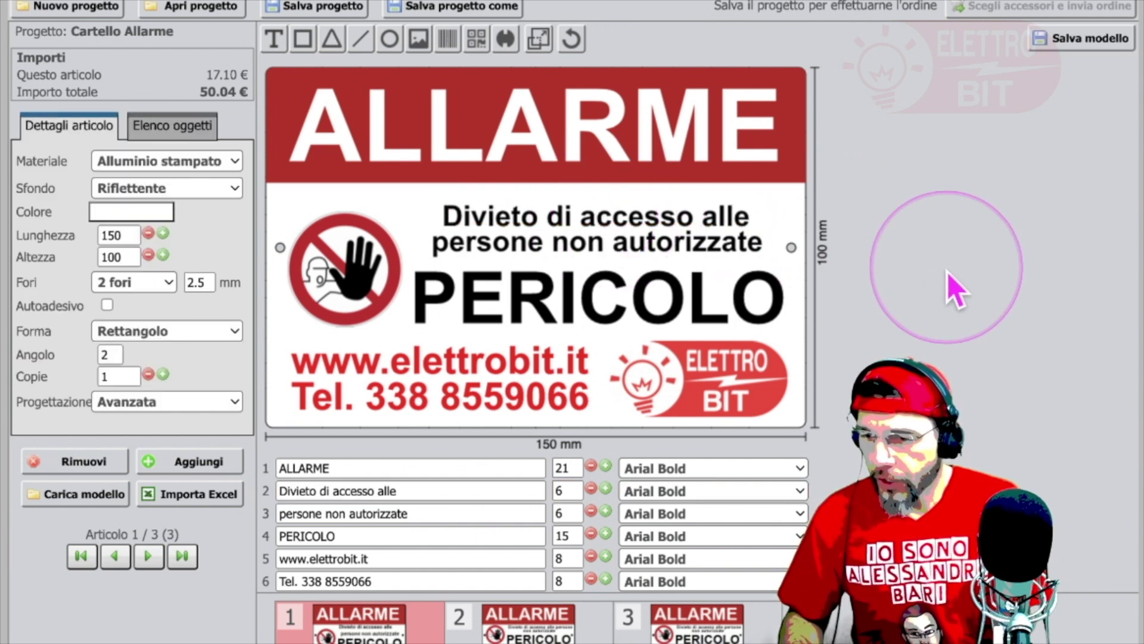
{"action": "left_click", "coordinate": [619, 247]}
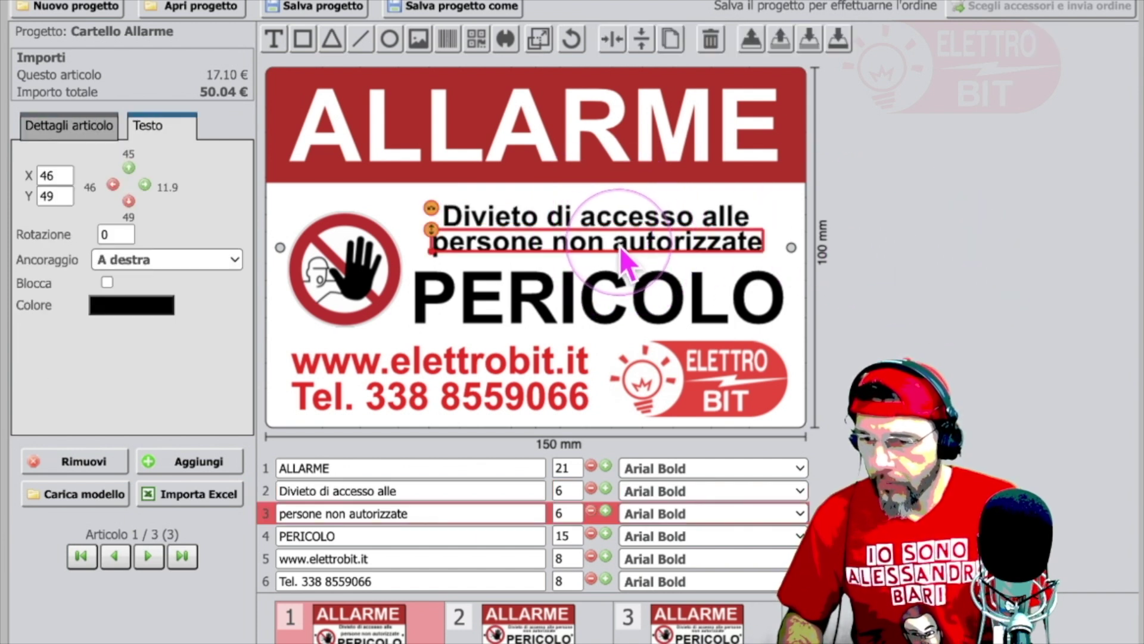
{"action": "left_click", "coordinate": [905, 283]}
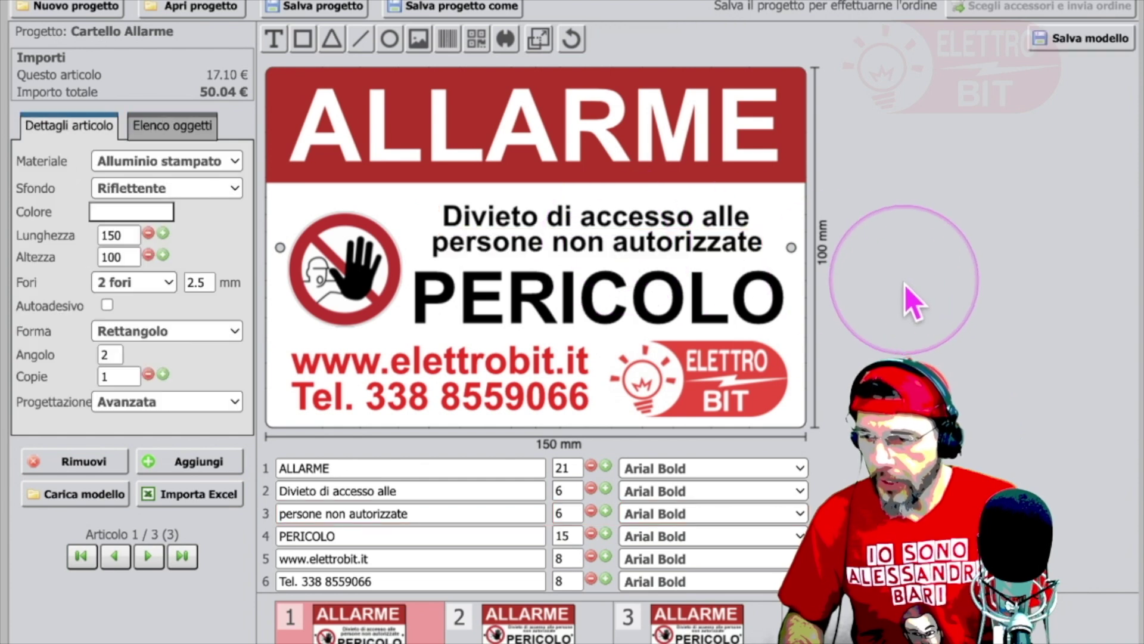
Step: Nudge PERICOLO slightly left and down below the warning lines
{"action": "left_click", "coordinate": [635, 292]}
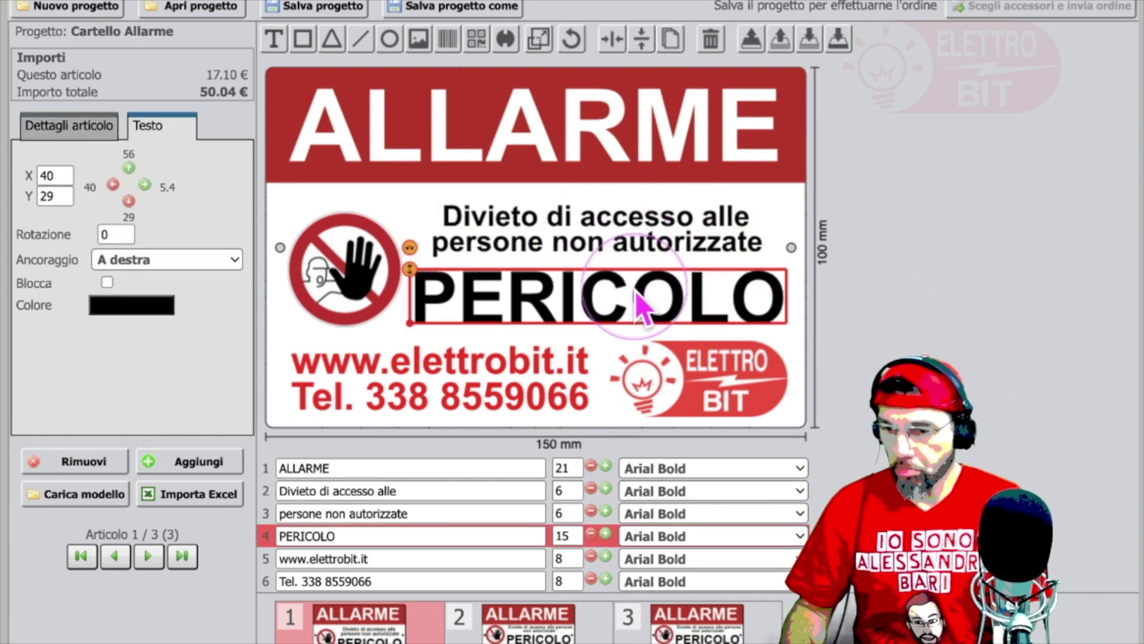
{"action": "left_click", "coordinate": [963, 294]}
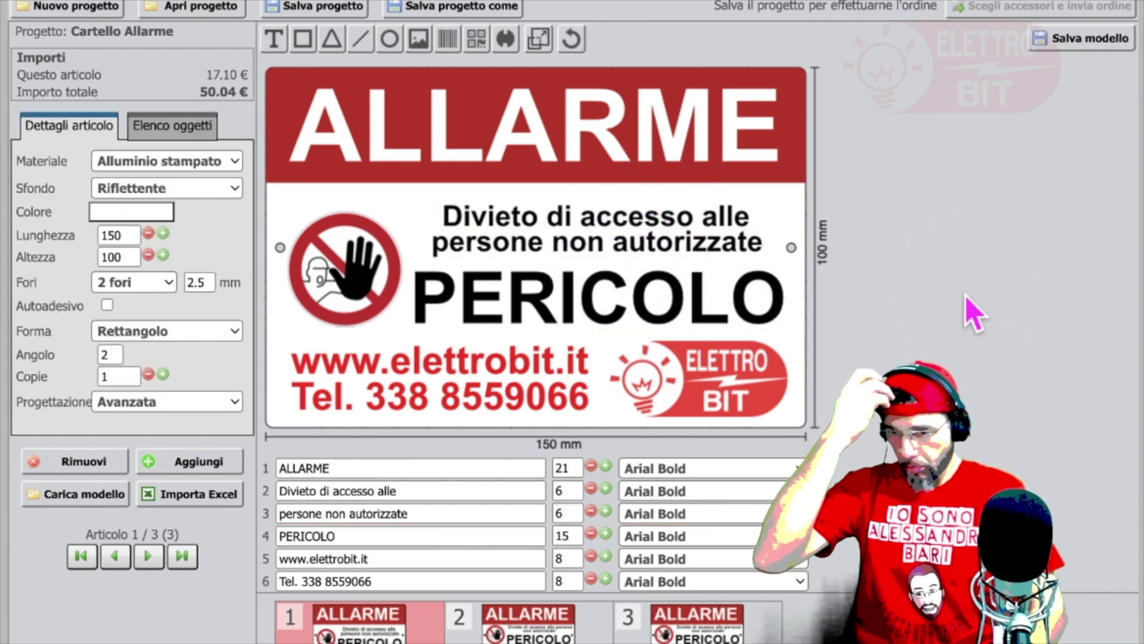
{"action": "left_click", "coordinate": [596, 291]}
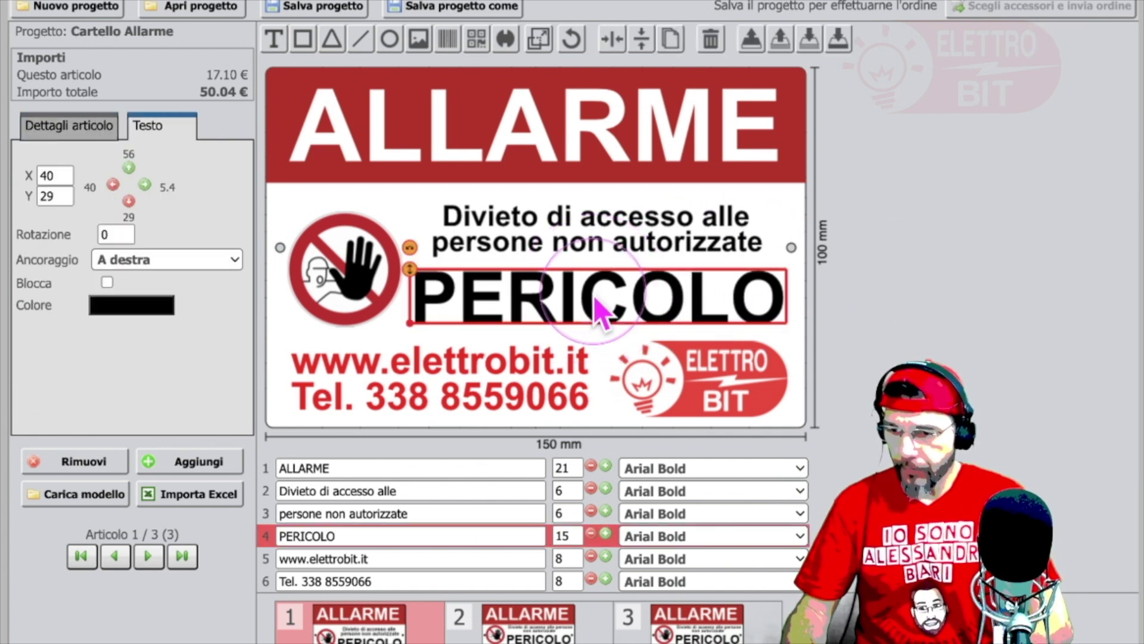
{"action": "left_click_drag", "start_coordinate": [595, 289], "coordinate": [588, 306]}
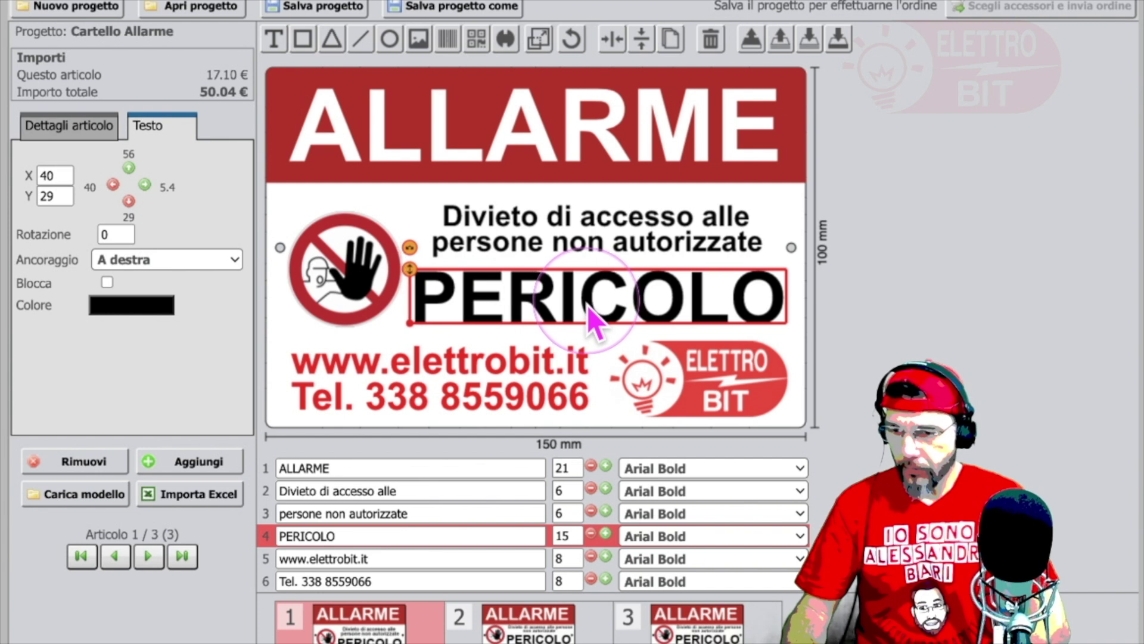
{"action": "left_click", "coordinate": [623, 250]}
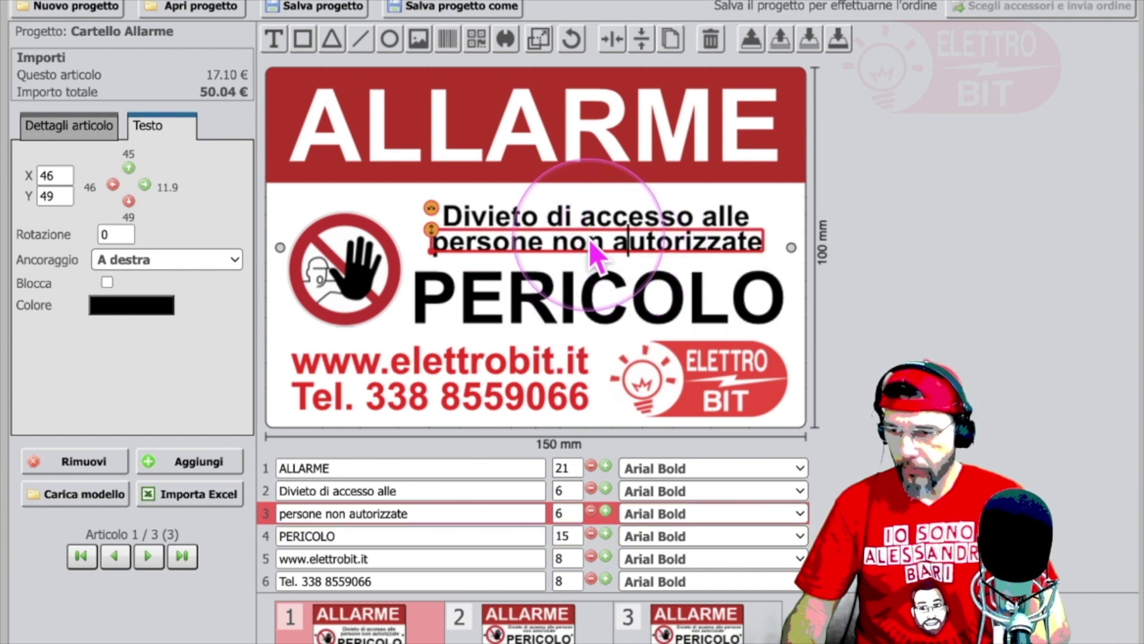
{"action": "left_click", "coordinate": [834, 266]}
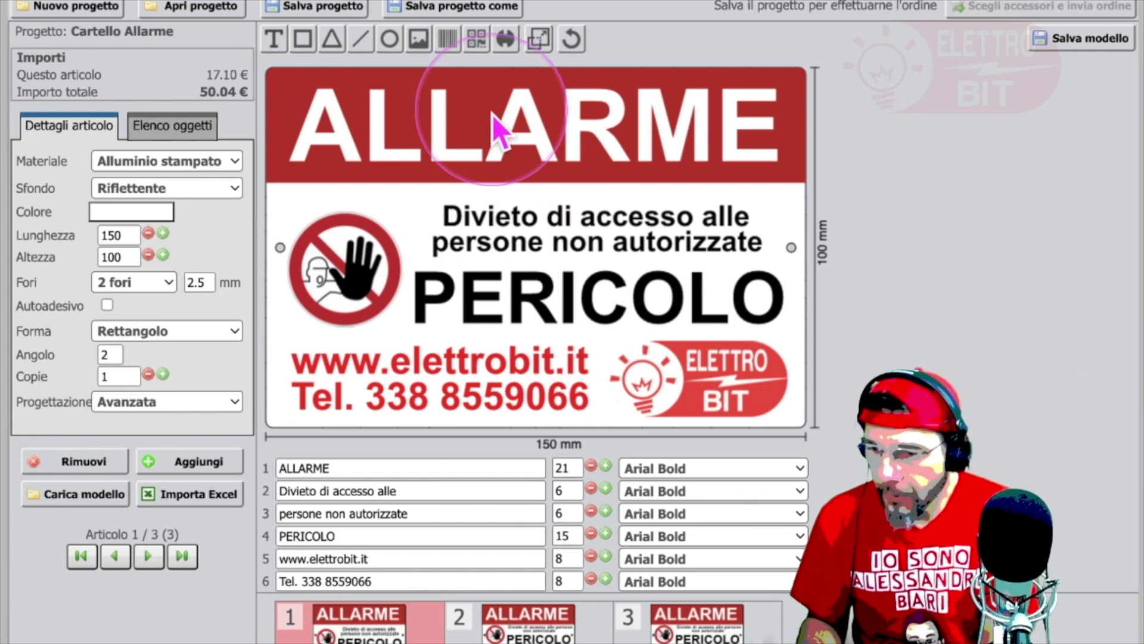
Step: Recolour the ALLARME header band to bright red, R 255 and G 0, in Colori a scelta
{"action": "left_click", "coordinate": [467, 173]}
{"action": "left_click", "coordinate": [148, 409]}
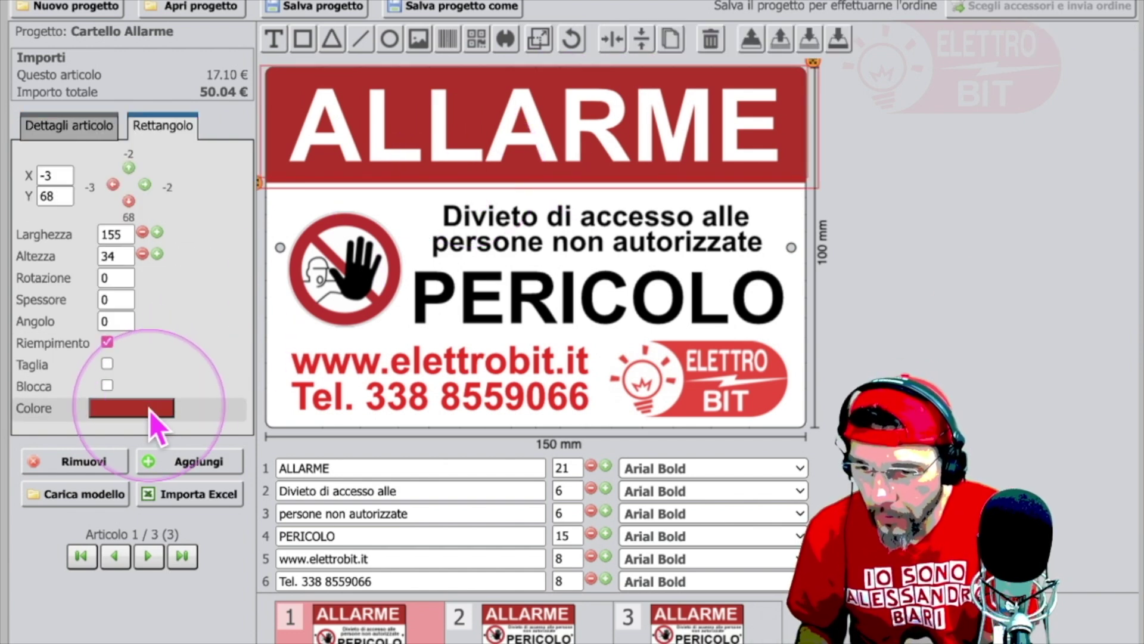
{"action": "left_click", "coordinate": [542, 218]}
{"action": "left_click_drag", "start_coordinate": [543, 219], "coordinate": [570, 219]}
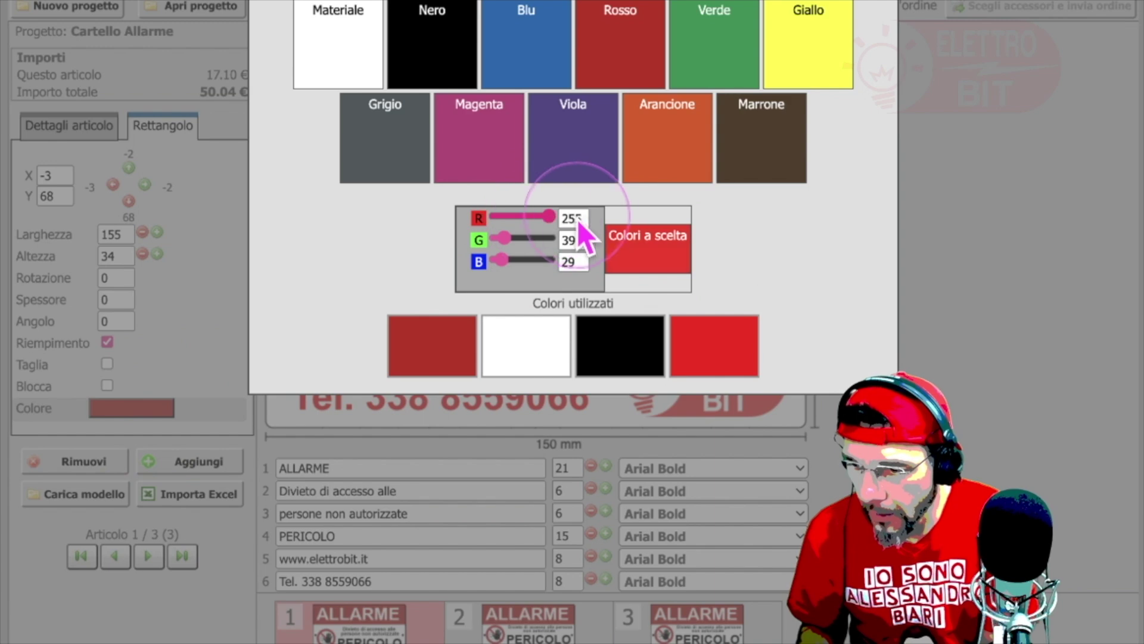
{"action": "left_click_drag", "start_coordinate": [505, 238], "coordinate": [443, 275]}
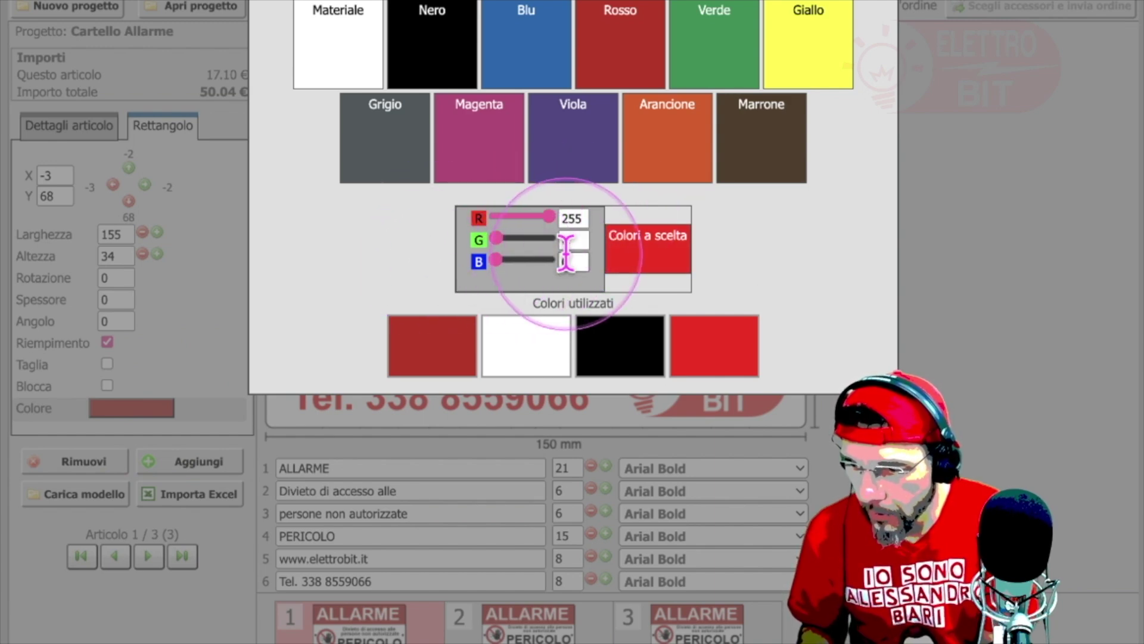
{"action": "left_click", "coordinate": [646, 253]}
{"action": "left_click", "coordinate": [866, 259]}
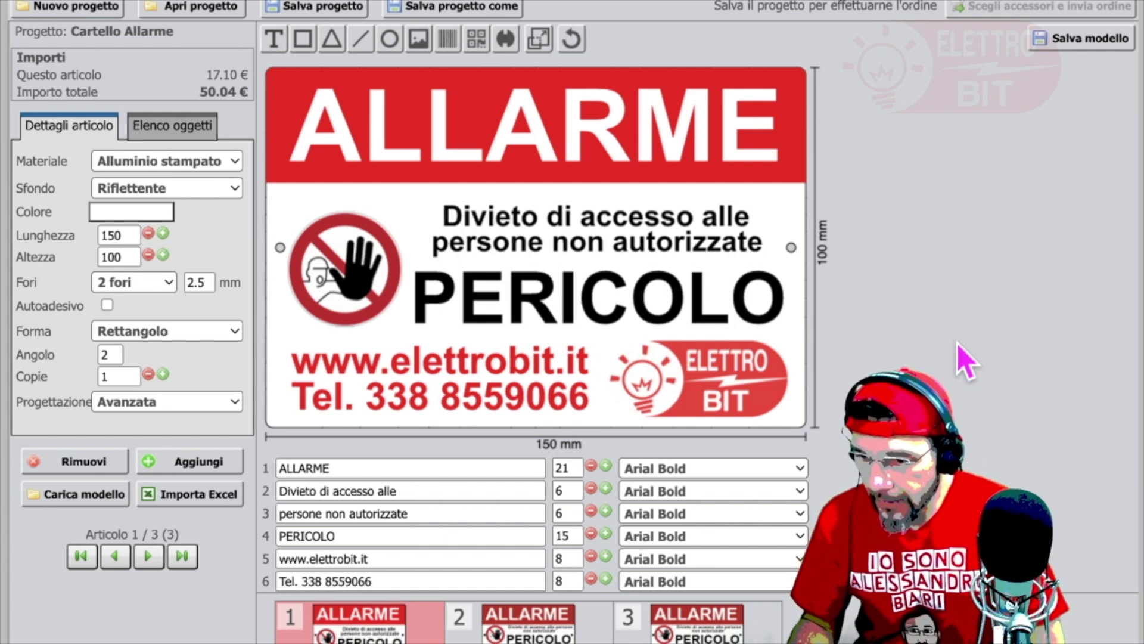
{"action": "left_click", "coordinate": [930, 347]}
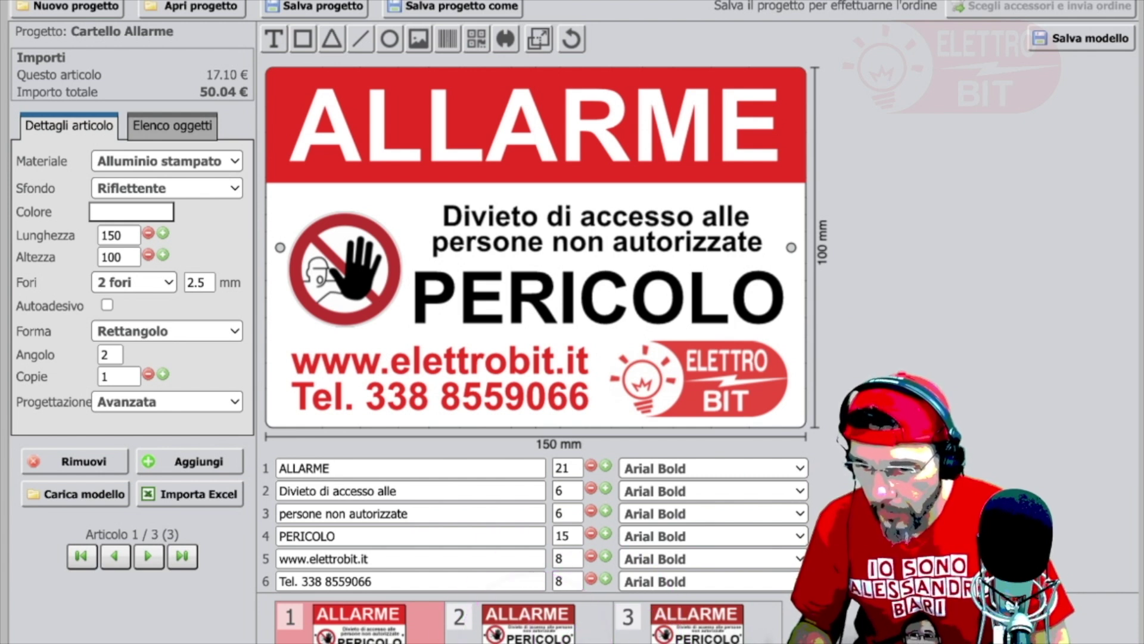
Step: Add an article, remove the extra articles so two remain, and switch to article 2
{"action": "left_click", "coordinate": [198, 460]}
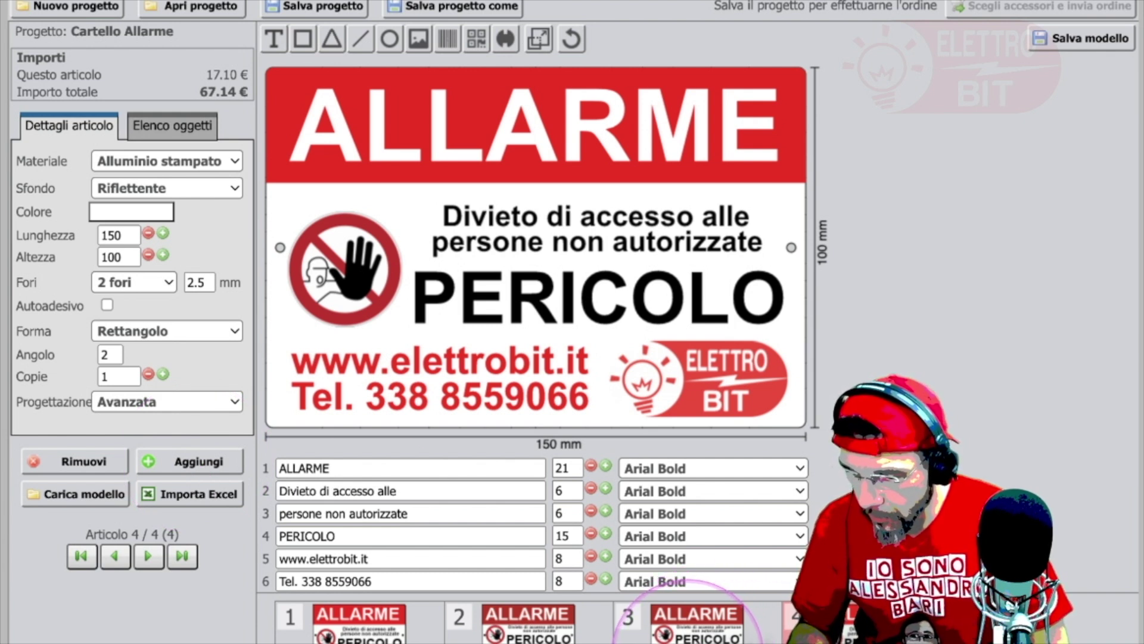
{"action": "left_click", "coordinate": [696, 623]}
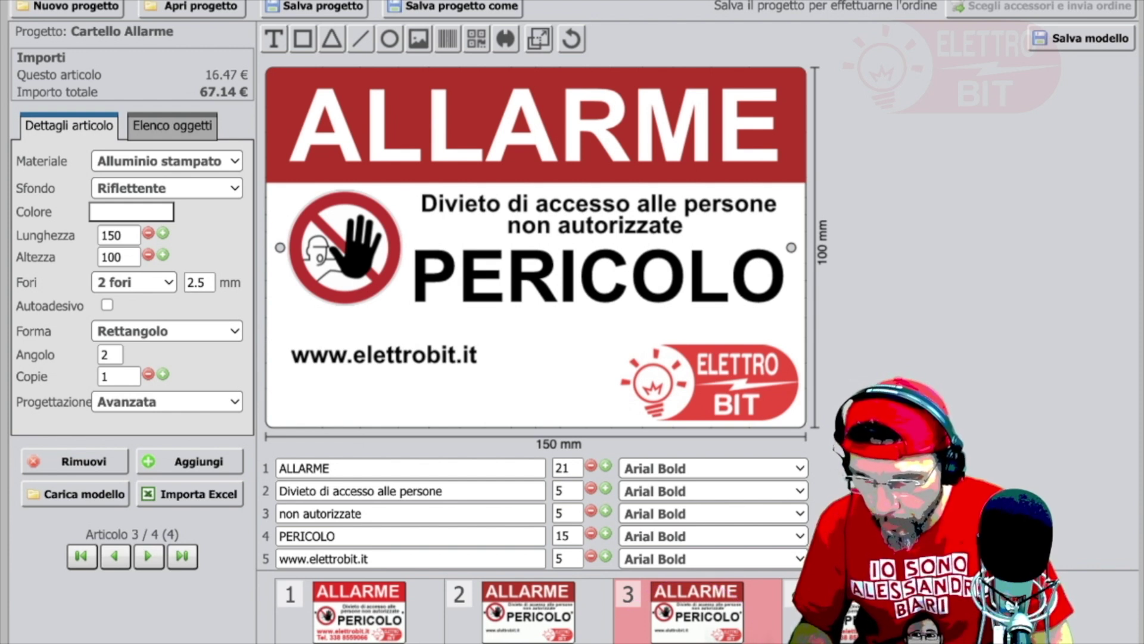
{"action": "left_click", "coordinate": [88, 463]}
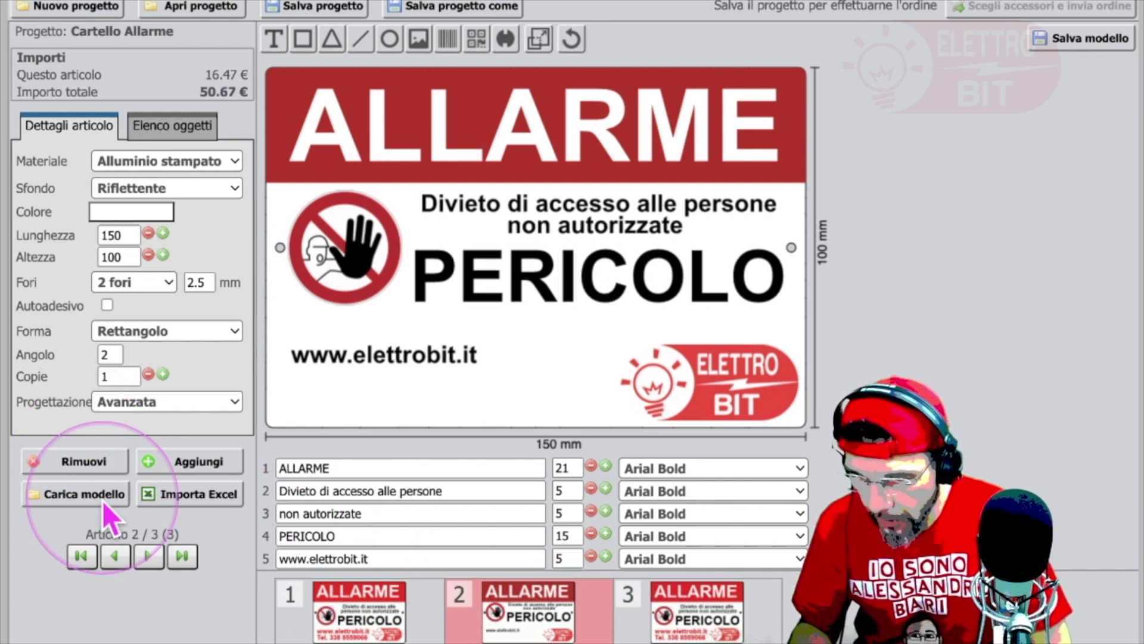
{"action": "left_click", "coordinate": [83, 462]}
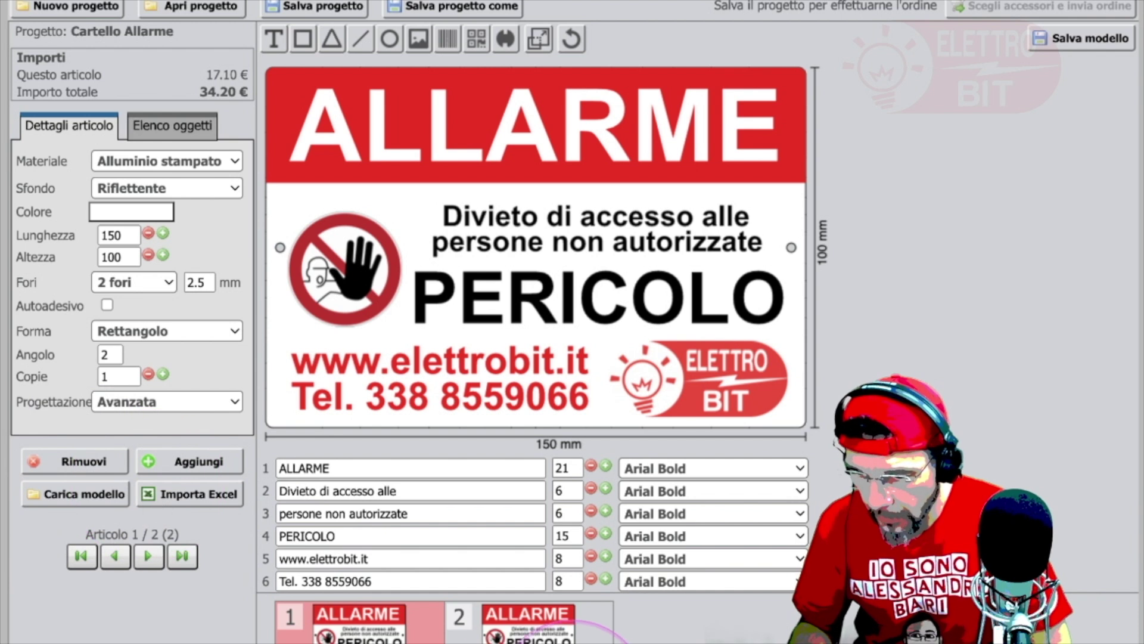
{"action": "left_click", "coordinate": [527, 623]}
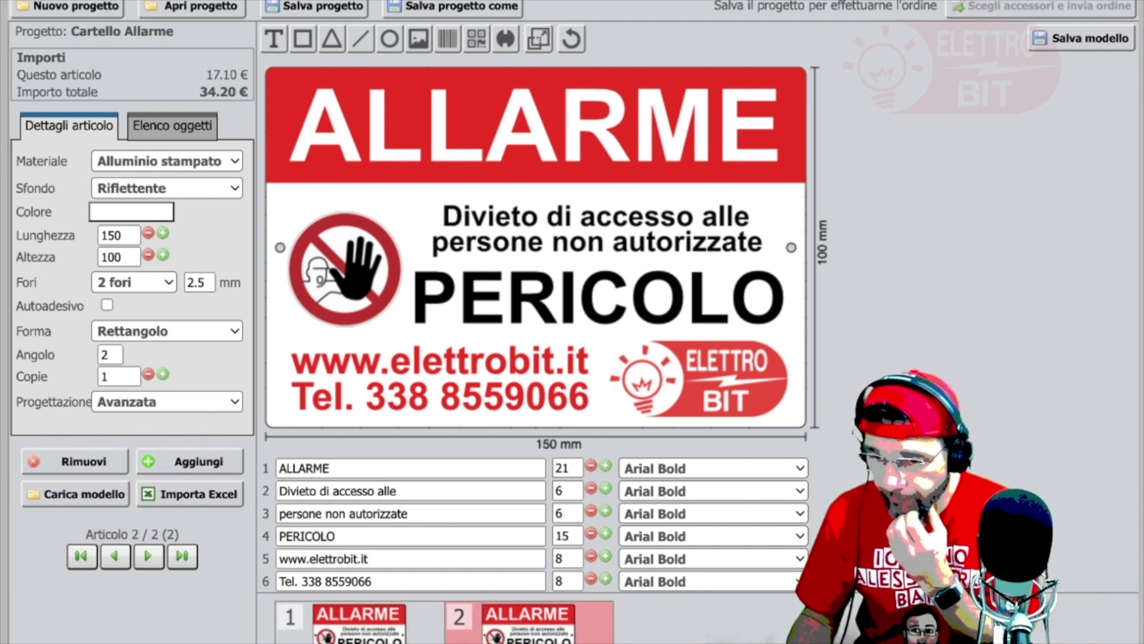
{"action": "left_click", "coordinate": [132, 236]}
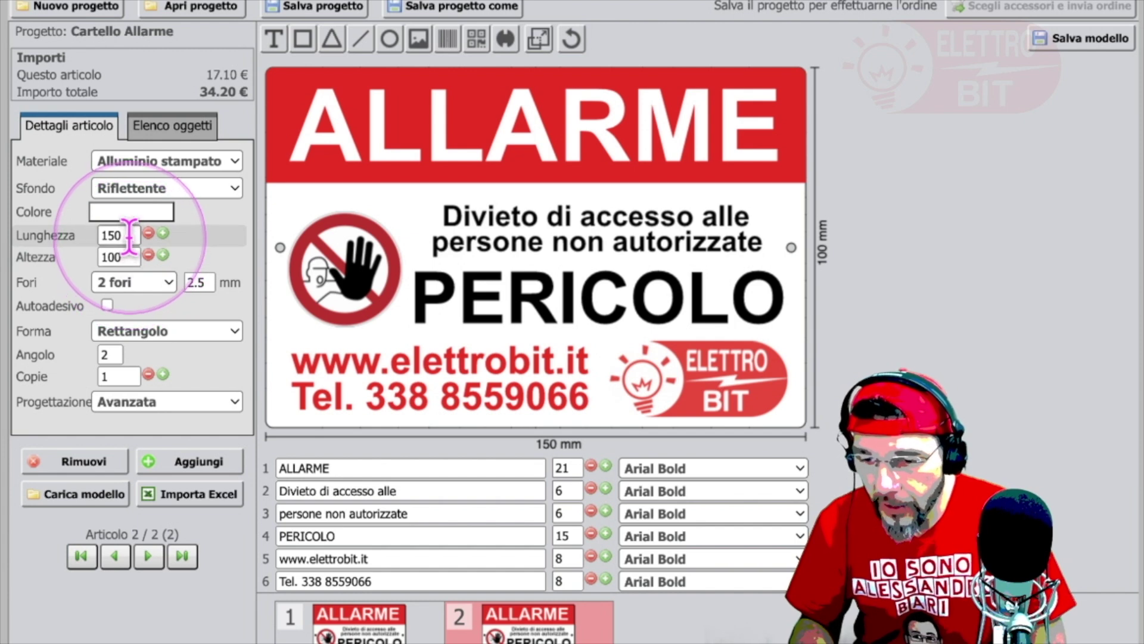
Step: Enter Lunghezza 80 and Altezza 50 in Dettagli articolo
{"action": "left_click_drag", "start_coordinate": [130, 236], "coordinate": [97, 235]}
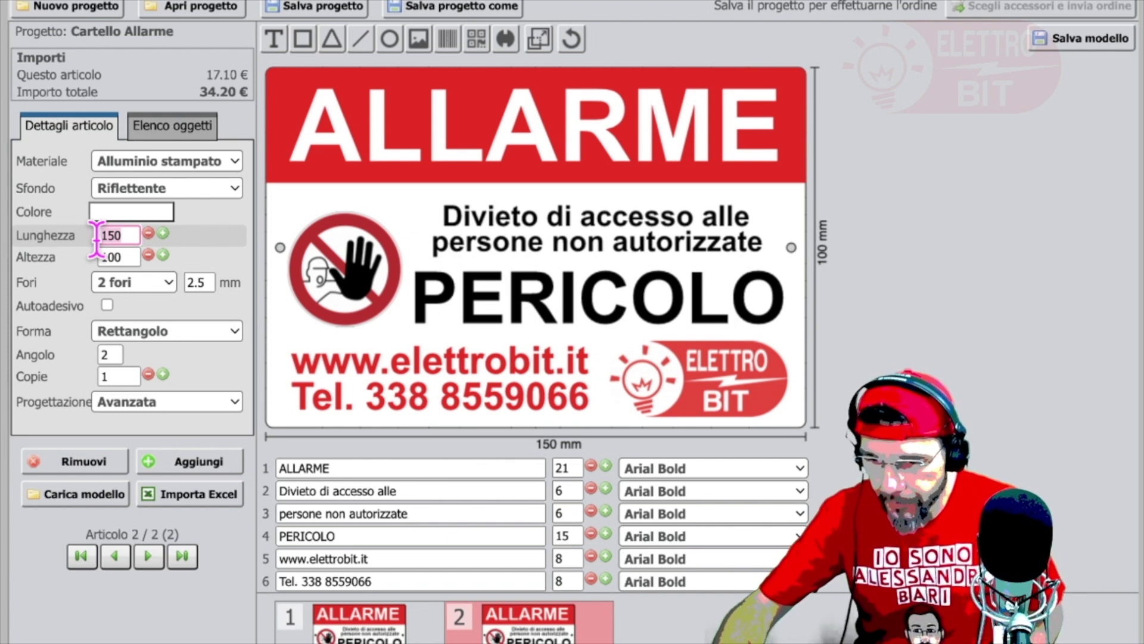
{"action": "type", "text": "80"}
{"action": "key", "text": "Return"}
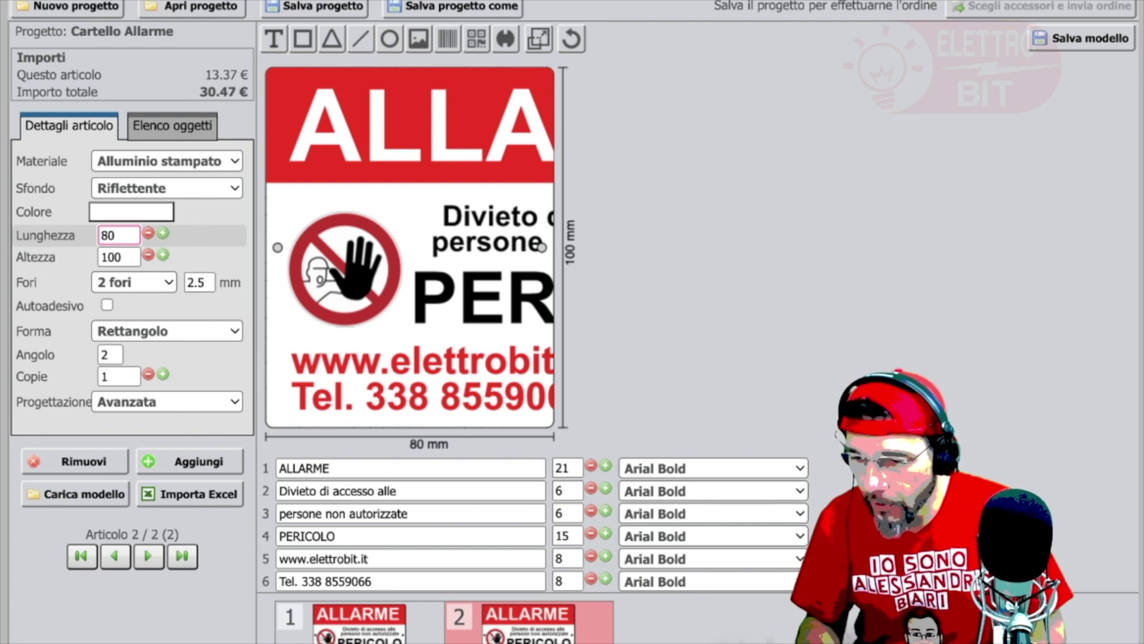
{"action": "left_click", "coordinate": [99, 257]}
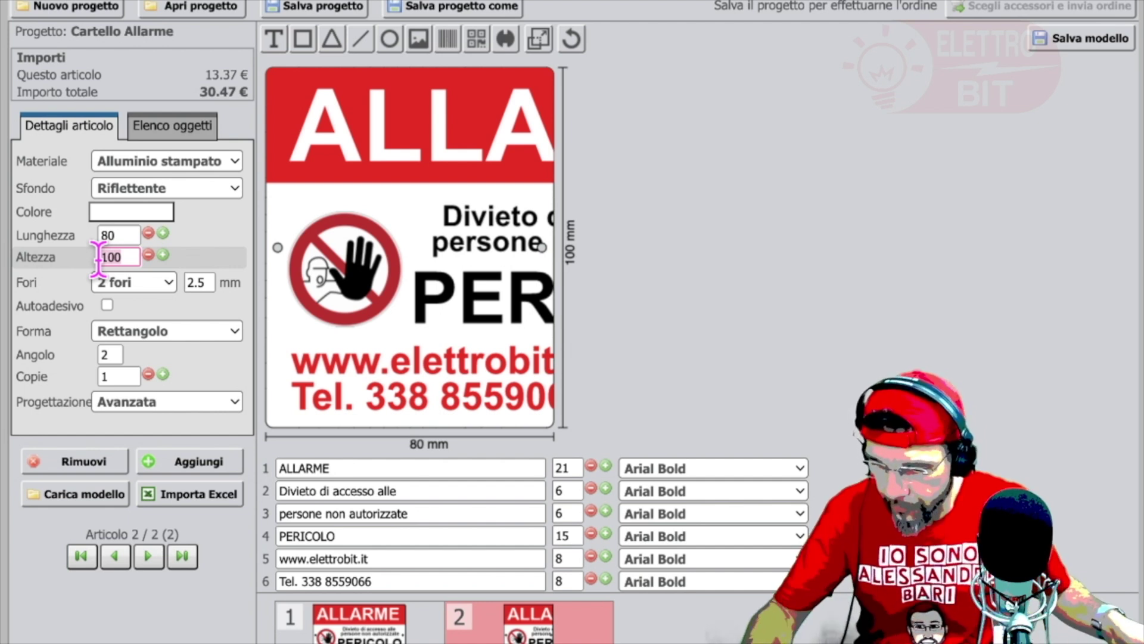
{"action": "key", "text": "BackSpace"}
{"action": "key", "text": "BackSpace"}
{"action": "key", "text": "BackSpace"}
{"action": "type", "text": "50"}
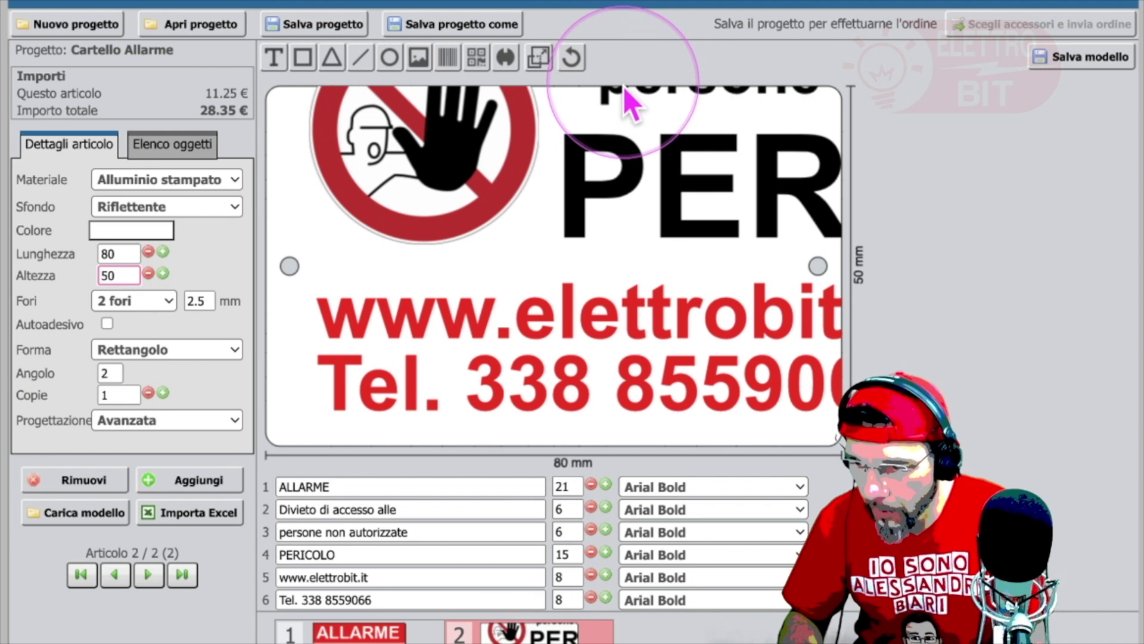
Step: Shrink the phone number and website texts to size 4 and move them to the lower left
{"action": "left_click", "coordinate": [124, 254]}
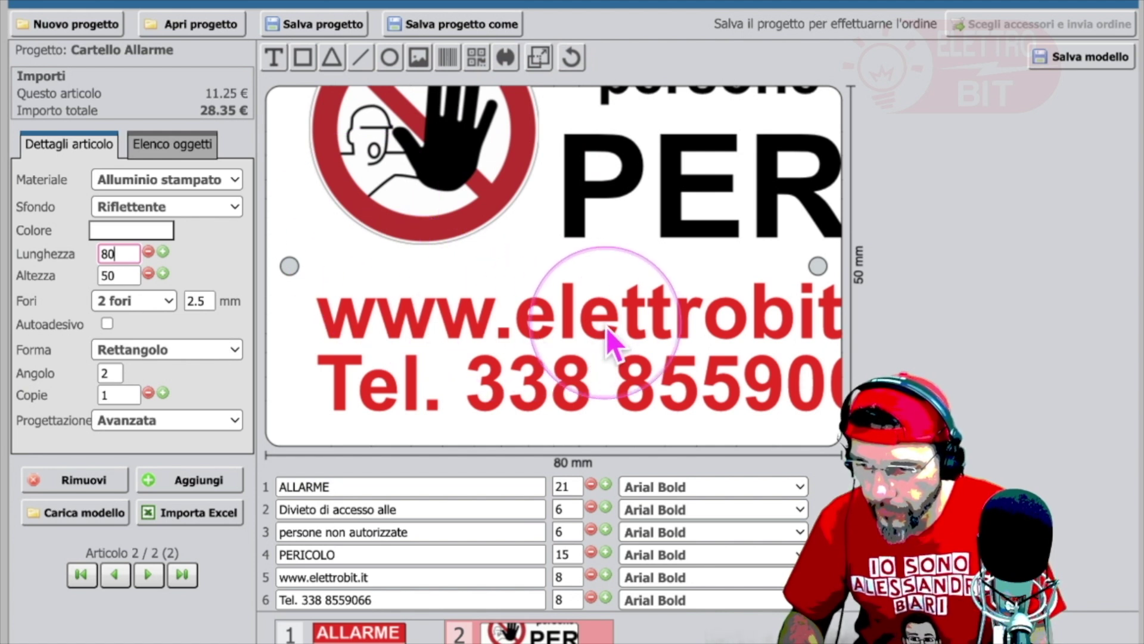
{"action": "left_click", "coordinate": [596, 410]}
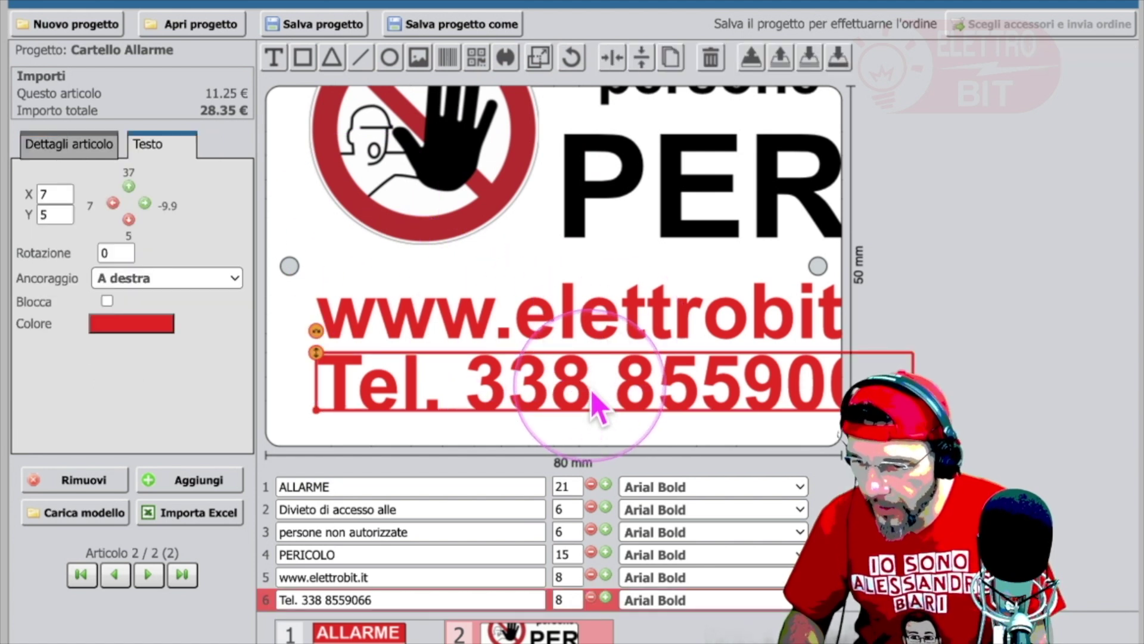
{"action": "left_click", "coordinate": [591, 596]}
{"action": "left_click", "coordinate": [591, 596]}
{"action": "left_click", "coordinate": [591, 596]}
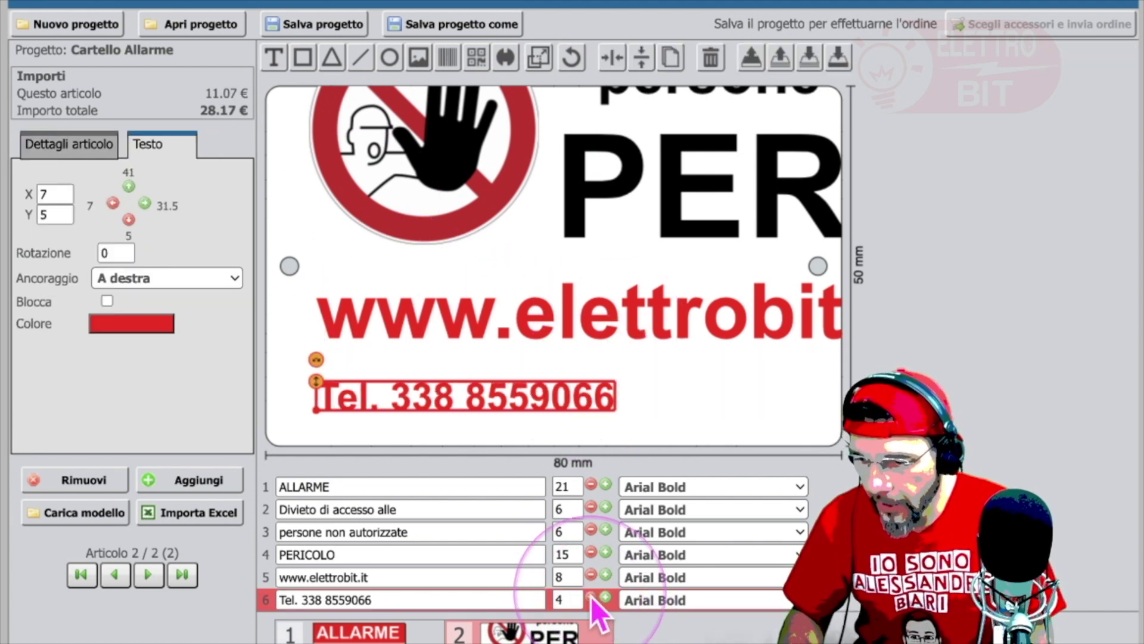
{"action": "left_click_drag", "start_coordinate": [490, 407], "coordinate": [463, 416]}
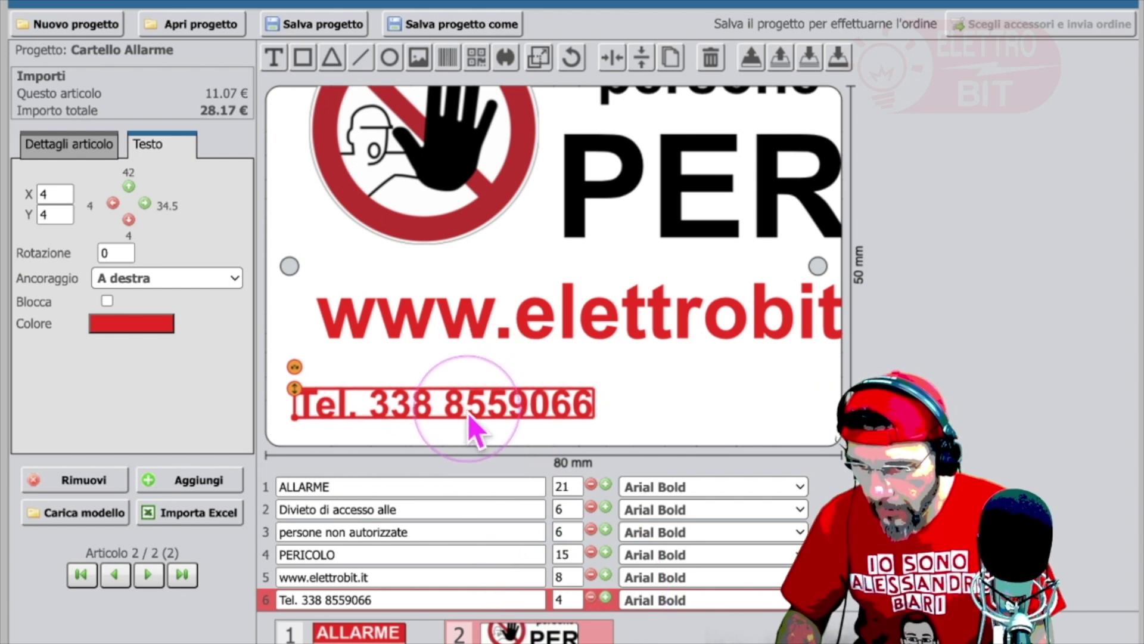
{"action": "left_click", "coordinate": [599, 315]}
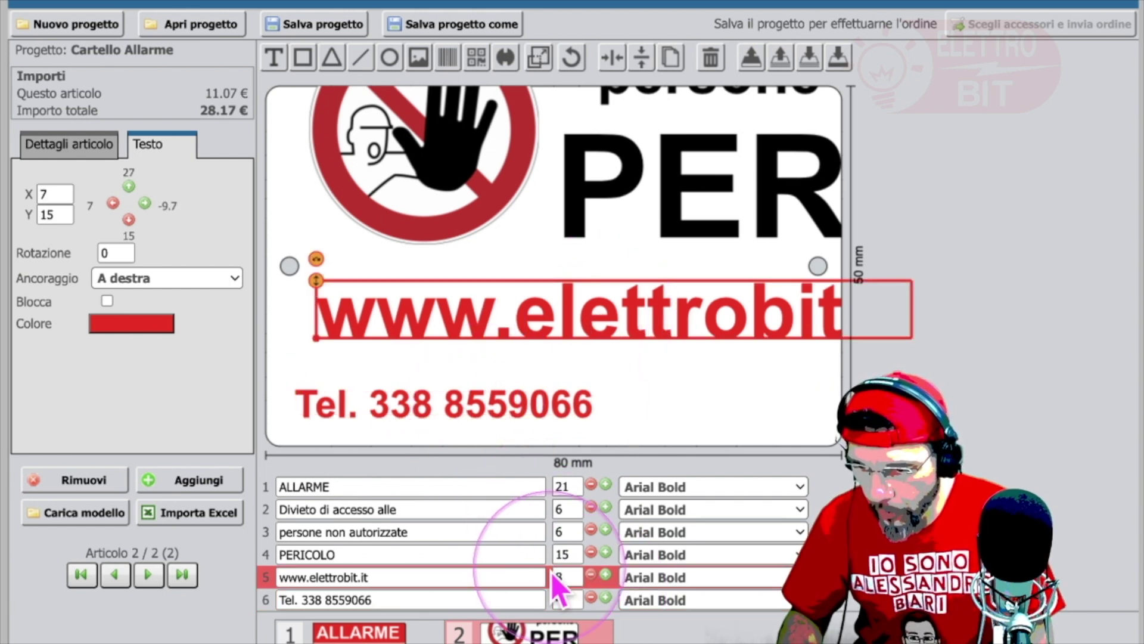
{"action": "left_click", "coordinate": [591, 576]}
{"action": "left_click", "coordinate": [591, 575]}
{"action": "left_click", "coordinate": [591, 576]}
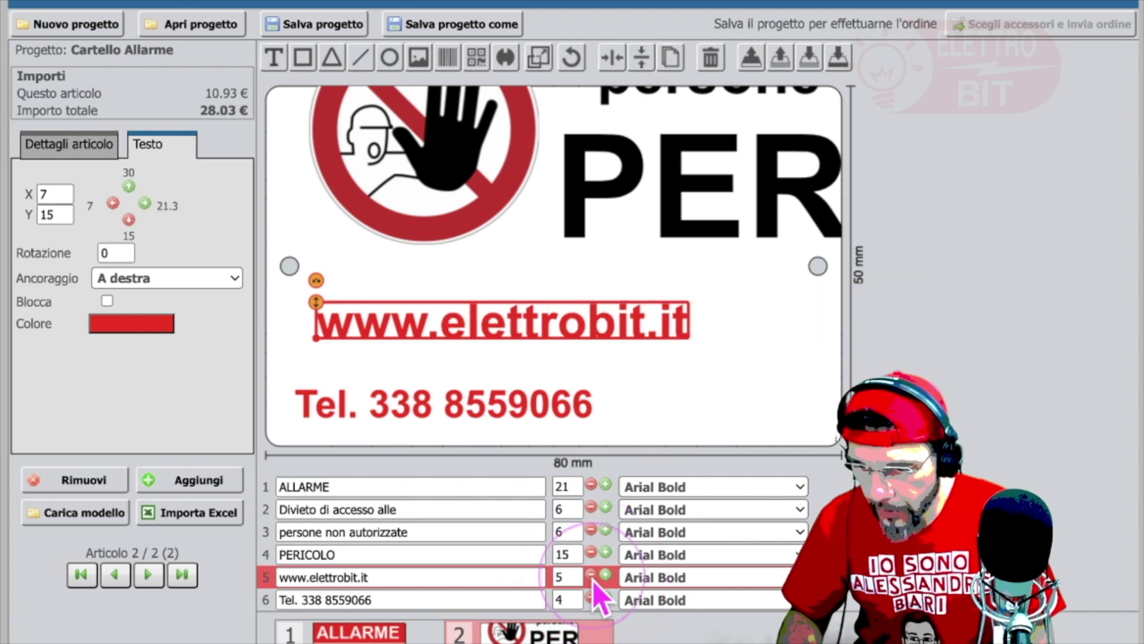
{"action": "left_click", "coordinate": [591, 576]}
{"action": "left_click_drag", "start_coordinate": [512, 340], "coordinate": [487, 366]}
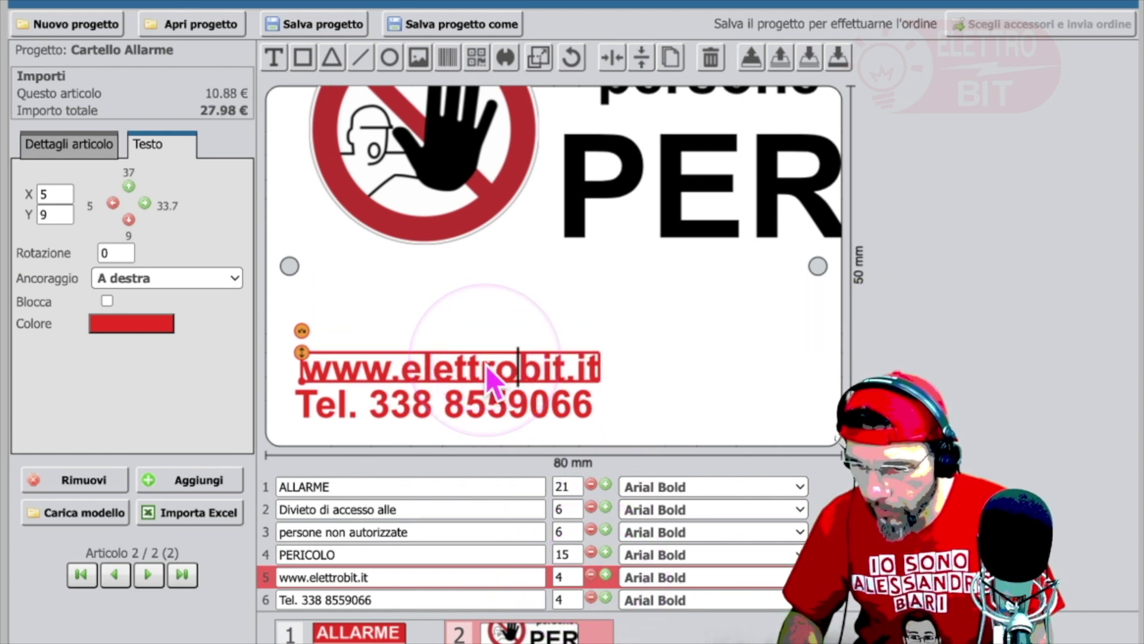
Step: Reduce PERICOLO to size 7 and place the 19 mm pictogram beside it
{"action": "left_click_drag", "start_coordinate": [713, 147], "coordinate": [686, 202]}
{"action": "left_click", "coordinate": [685, 203]}
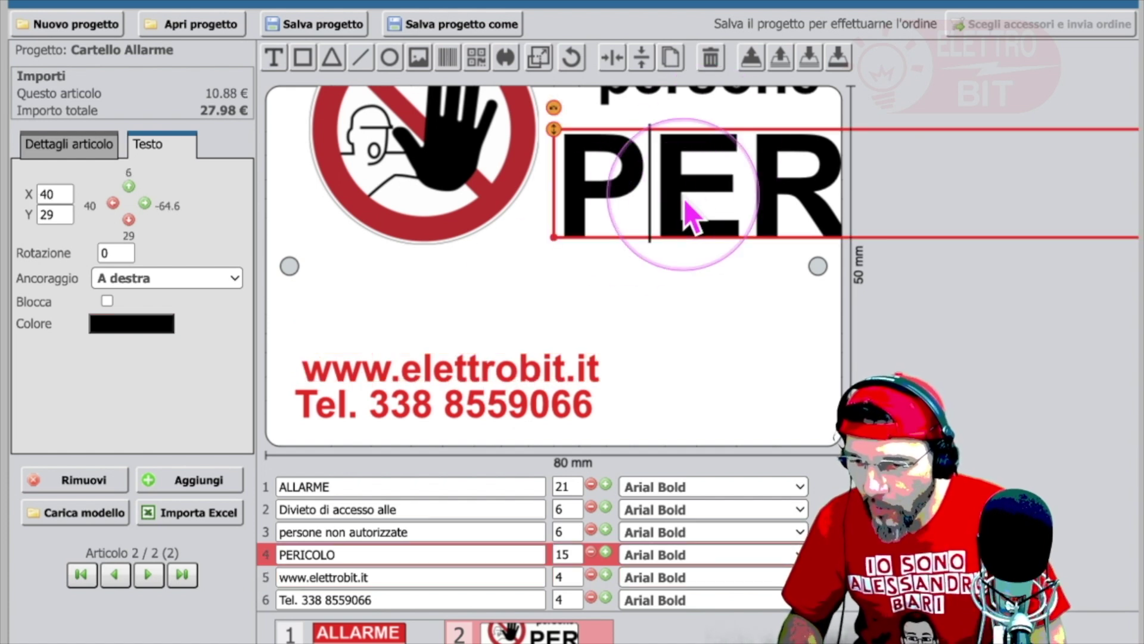
{"action": "left_click_drag", "start_coordinate": [591, 551], "coordinate": [591, 550]}
{"action": "left_click", "coordinate": [591, 551]}
{"action": "left_click_drag", "start_coordinate": [668, 224], "coordinate": [559, 285]}
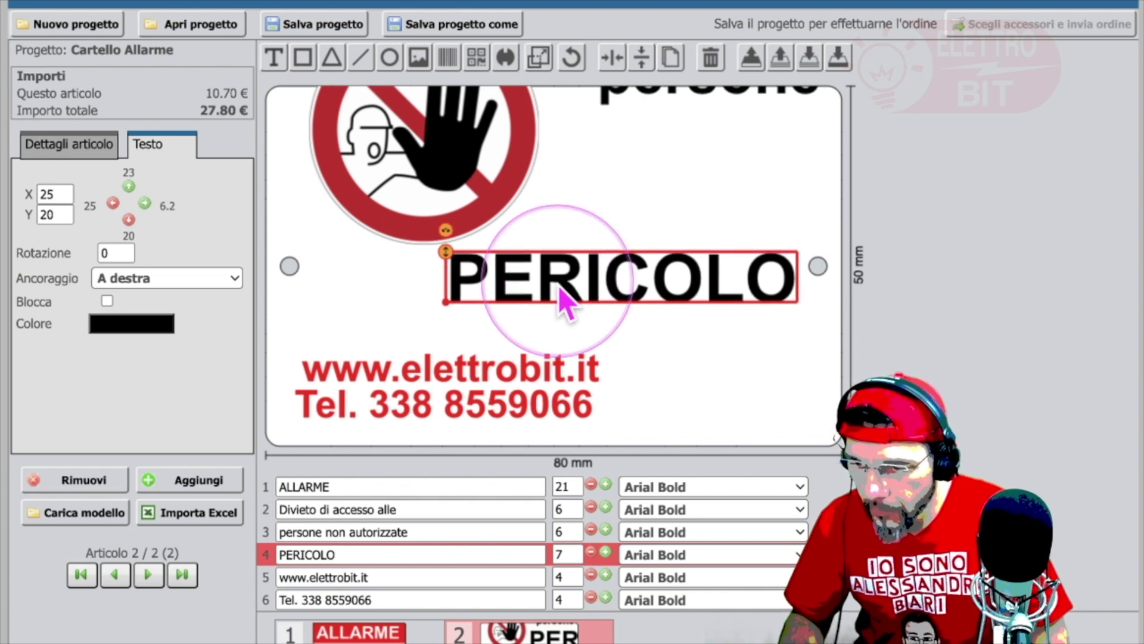
{"action": "left_click", "coordinate": [439, 161]}
{"action": "left_click_drag", "start_coordinate": [310, 243], "coordinate": [400, 149]}
{"action": "left_click_drag", "start_coordinate": [478, 110], "coordinate": [377, 298]}
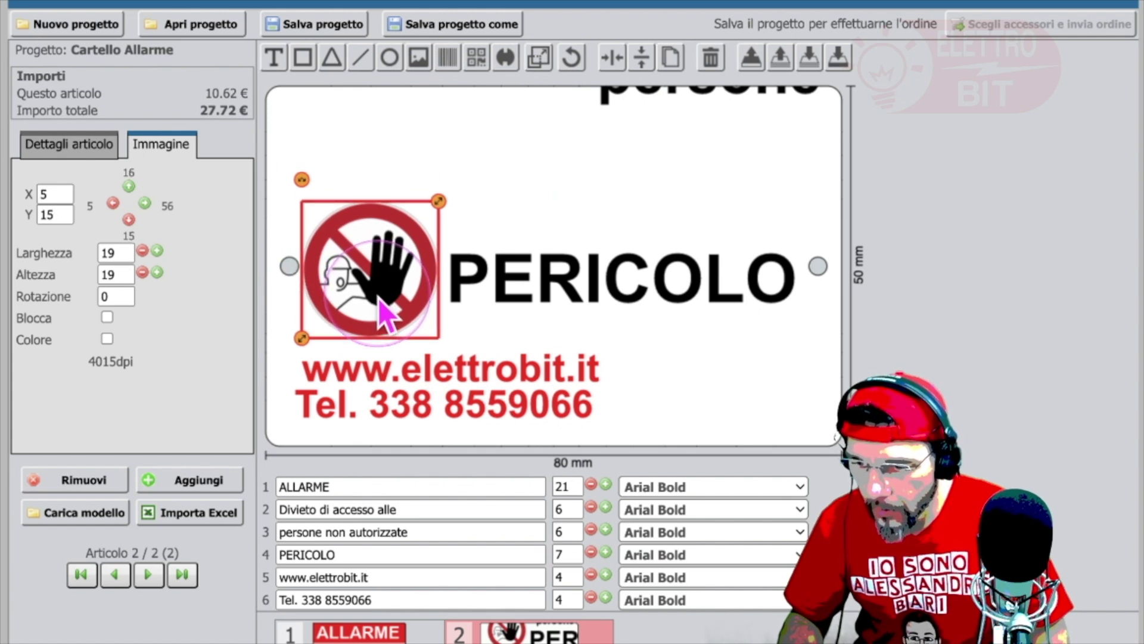
{"action": "left_click", "coordinate": [581, 285]}
{"action": "left_click_drag", "start_coordinate": [580, 284], "coordinate": [610, 310]}
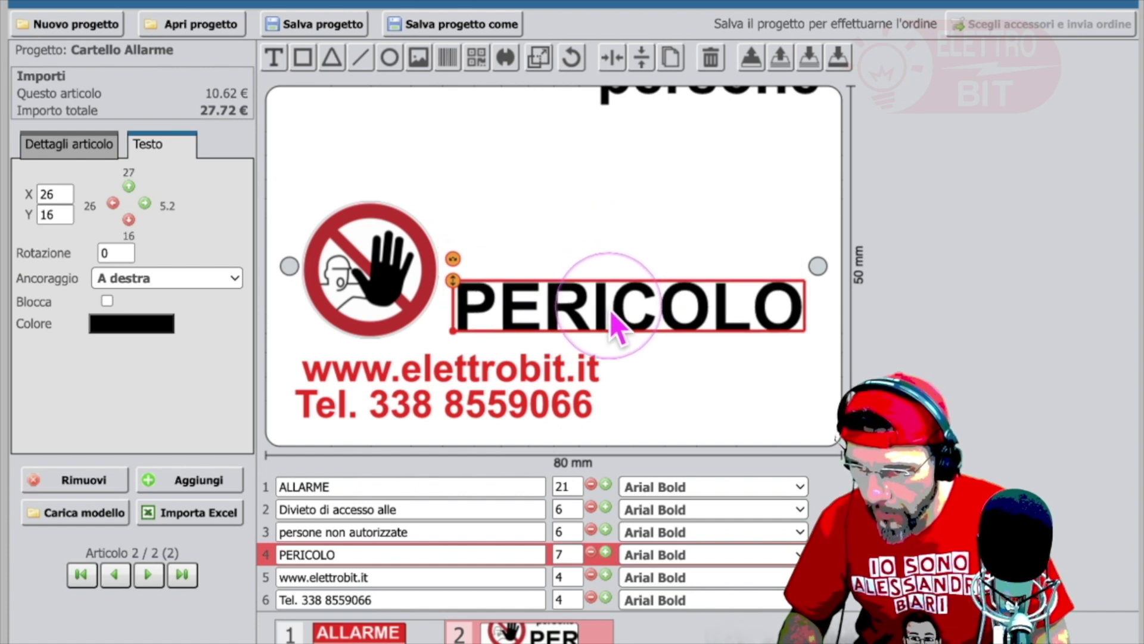
Step: Move 'persone non autorizzate' above PERICOLO and set it to size 3
{"action": "left_click", "coordinate": [656, 92]}
{"action": "left_click_drag", "start_coordinate": [655, 97], "coordinate": [510, 261]}
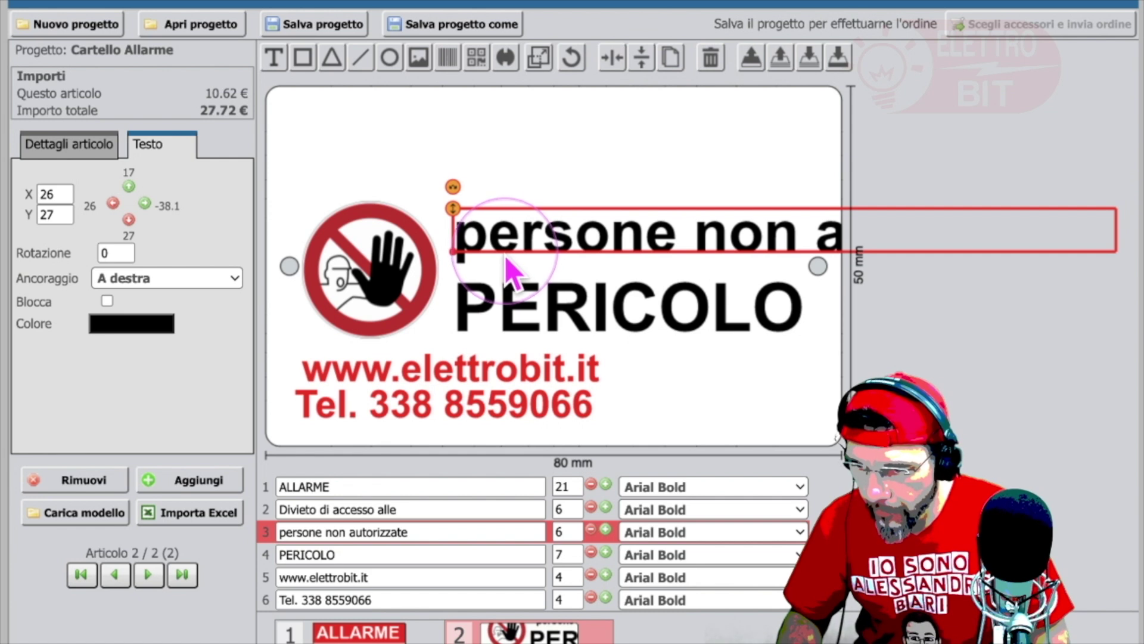
{"action": "left_click", "coordinate": [590, 529]}
{"action": "left_click", "coordinate": [592, 530]}
{"action": "left_click", "coordinate": [591, 529]}
{"action": "left_click", "coordinate": [591, 530]}
{"action": "left_click", "coordinate": [607, 530]}
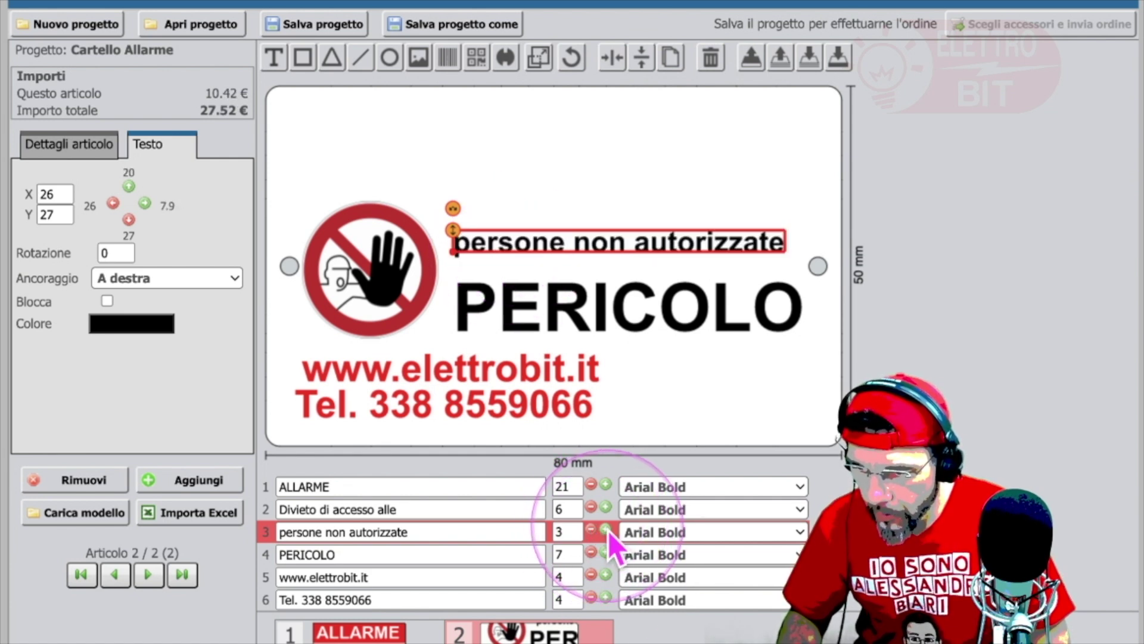
{"action": "mouse_move", "coordinate": [633, 250]}
{"action": "left_mouse_down"}
{"action": "mouse_move", "coordinate": [651, 247]}
{"action": "mouse_move", "coordinate": [634, 243]}
{"action": "left_mouse_up"}
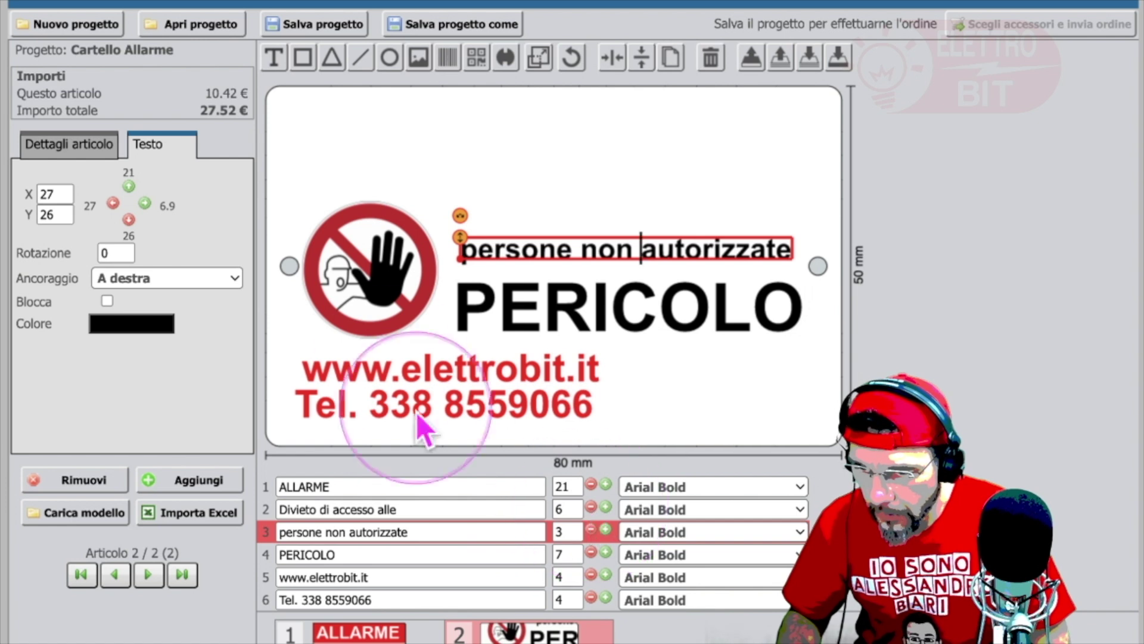
{"action": "left_click", "coordinate": [84, 143]}
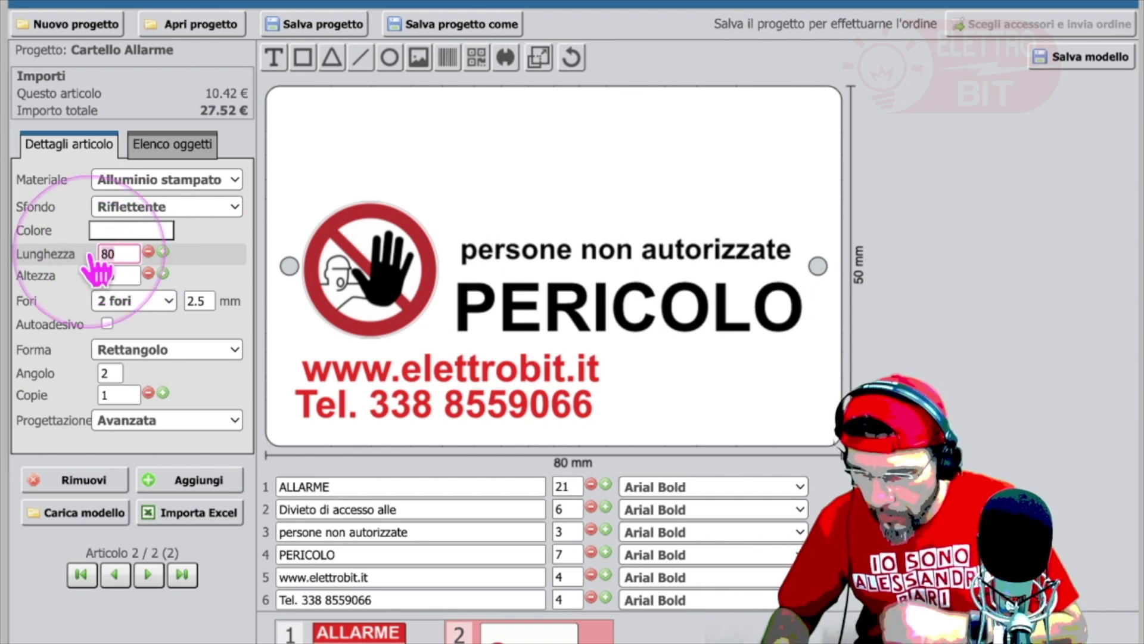
Step: Restore the 150 mm length and shrink the ElettroBit logo to 28 mm beside the website and phone lines
{"action": "type", "text": "150"}
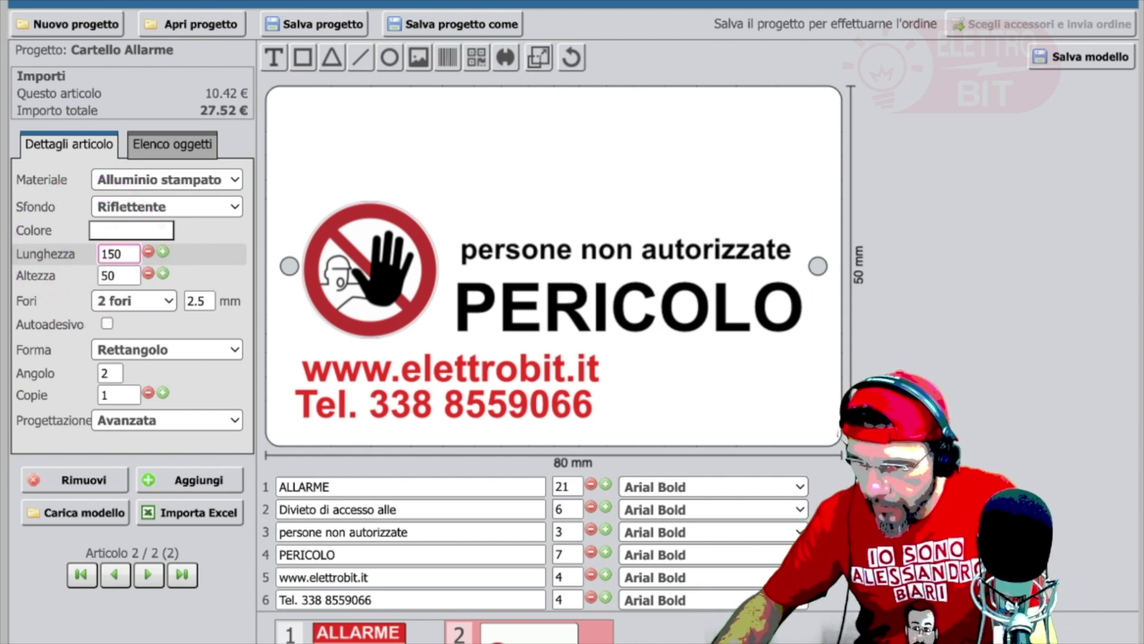
{"action": "key", "text": "Return"}
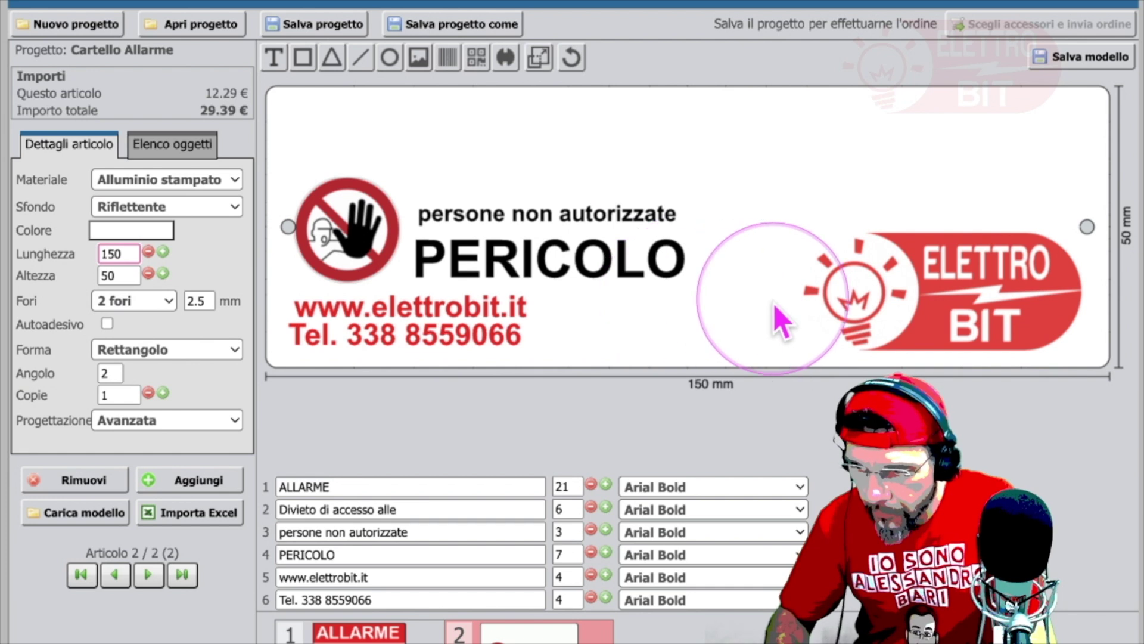
{"action": "left_click", "coordinate": [915, 313]}
{"action": "left_click_drag", "start_coordinate": [864, 325], "coordinate": [537, 311]}
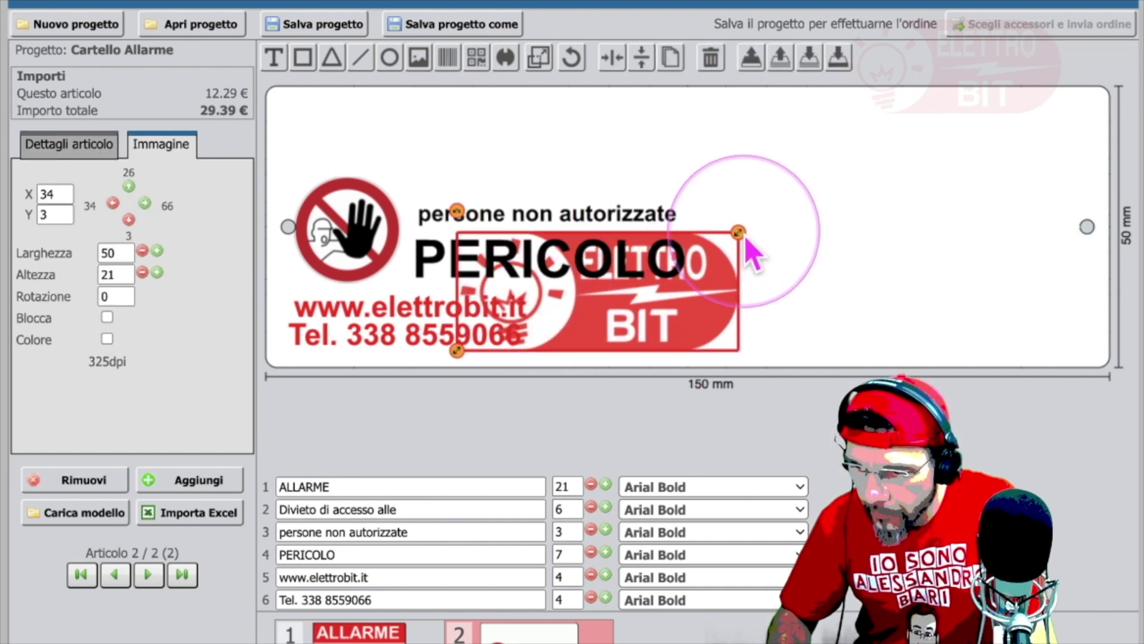
{"action": "left_click_drag", "start_coordinate": [740, 234], "coordinate": [623, 337]}
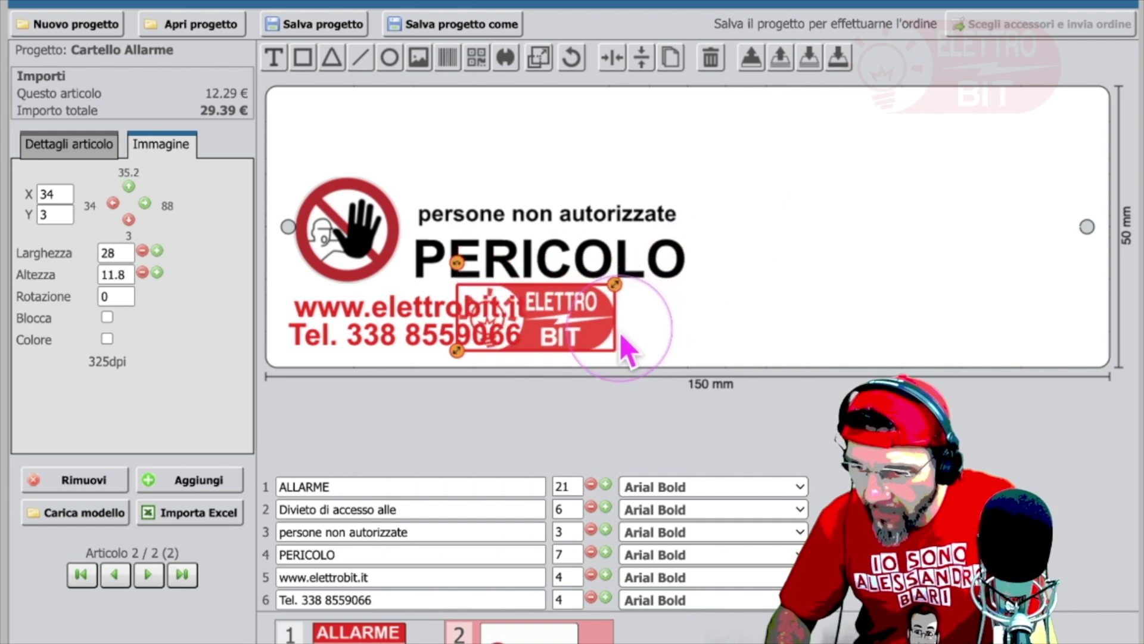
{"action": "left_click_drag", "start_coordinate": [554, 331], "coordinate": [627, 326]}
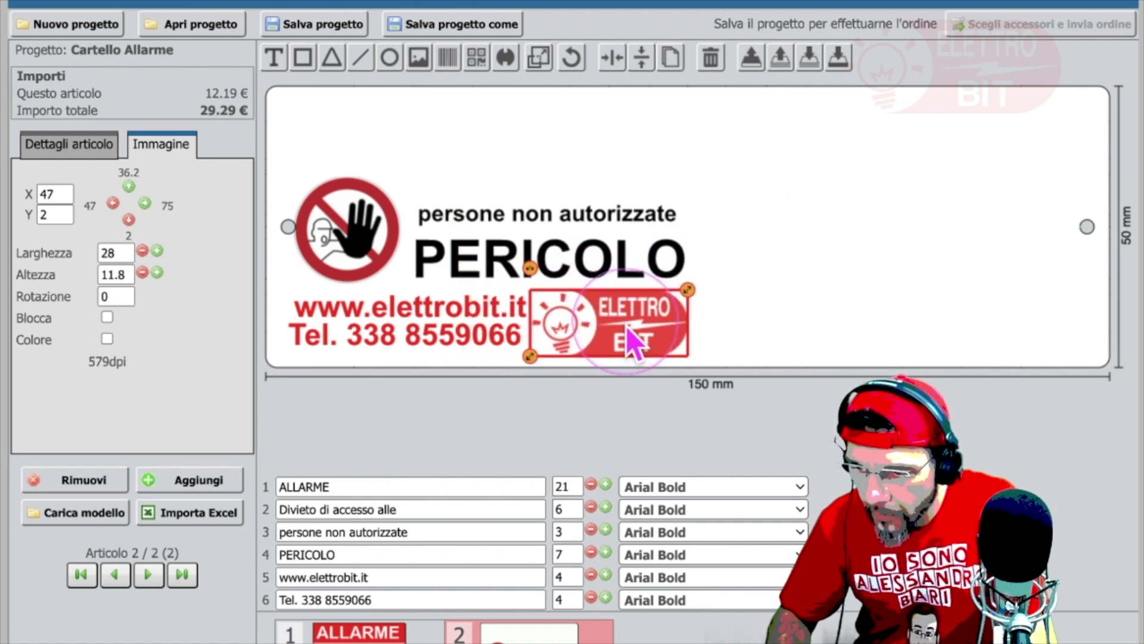
{"action": "left_click", "coordinate": [757, 205]}
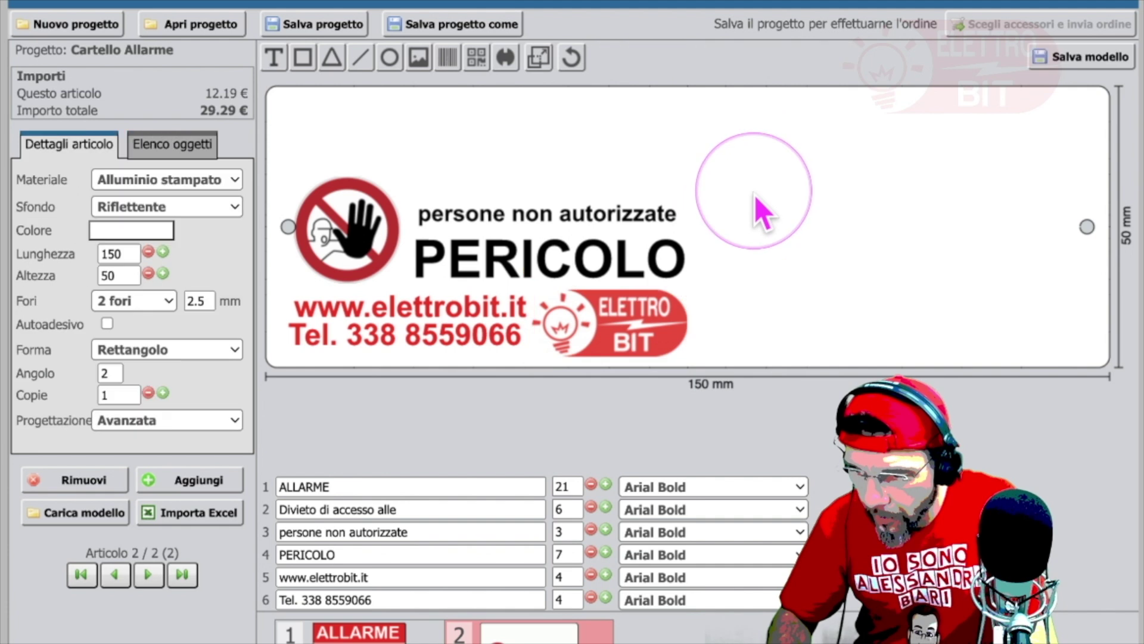
Step: Set height to 100 mm and move the red band and size-9 ALLARME to mid-height
{"action": "double_click", "coordinate": [108, 275]}
{"action": "type", "text": "100"}
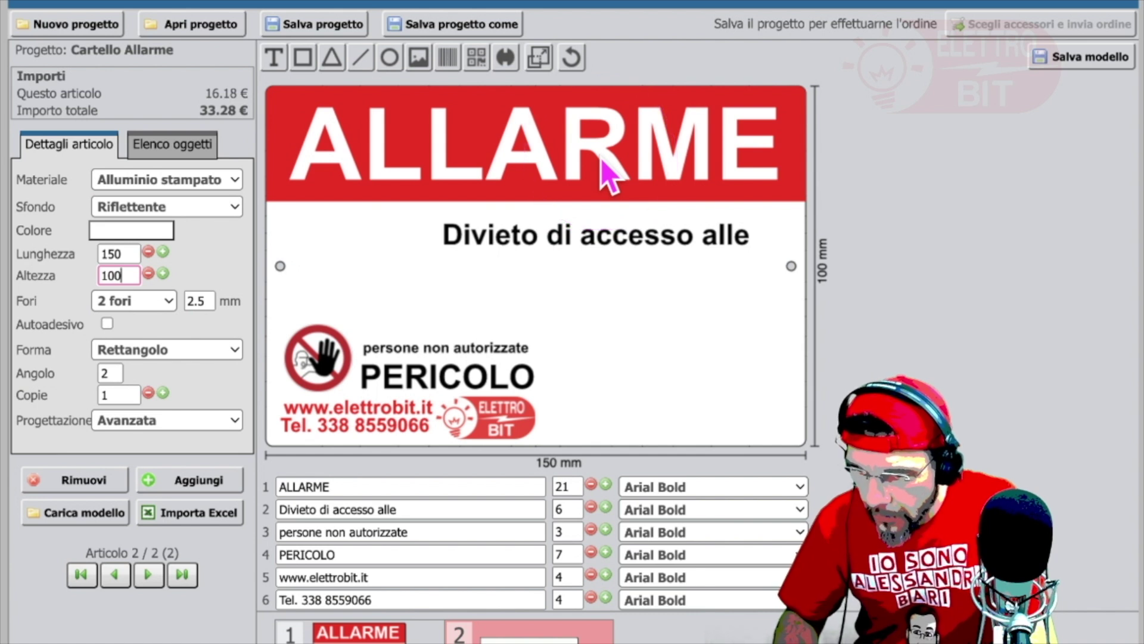
{"action": "left_click", "coordinate": [592, 194]}
{"action": "left_click_drag", "start_coordinate": [593, 190], "coordinate": [586, 305]}
{"action": "left_click_drag", "start_coordinate": [558, 174], "coordinate": [545, 301]}
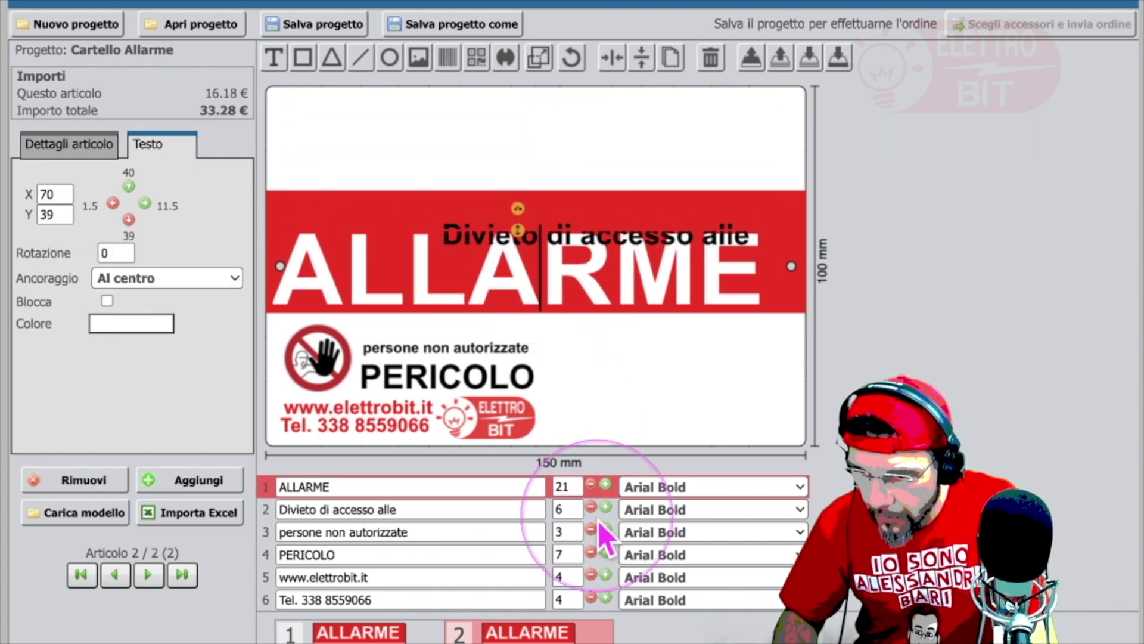
{"action": "left_click", "coordinate": [591, 484]}
{"action": "left_click", "coordinate": [592, 484]}
{"action": "left_click", "coordinate": [591, 484]}
{"action": "left_click", "coordinate": [591, 484]}
{"action": "left_click", "coordinate": [591, 484]}
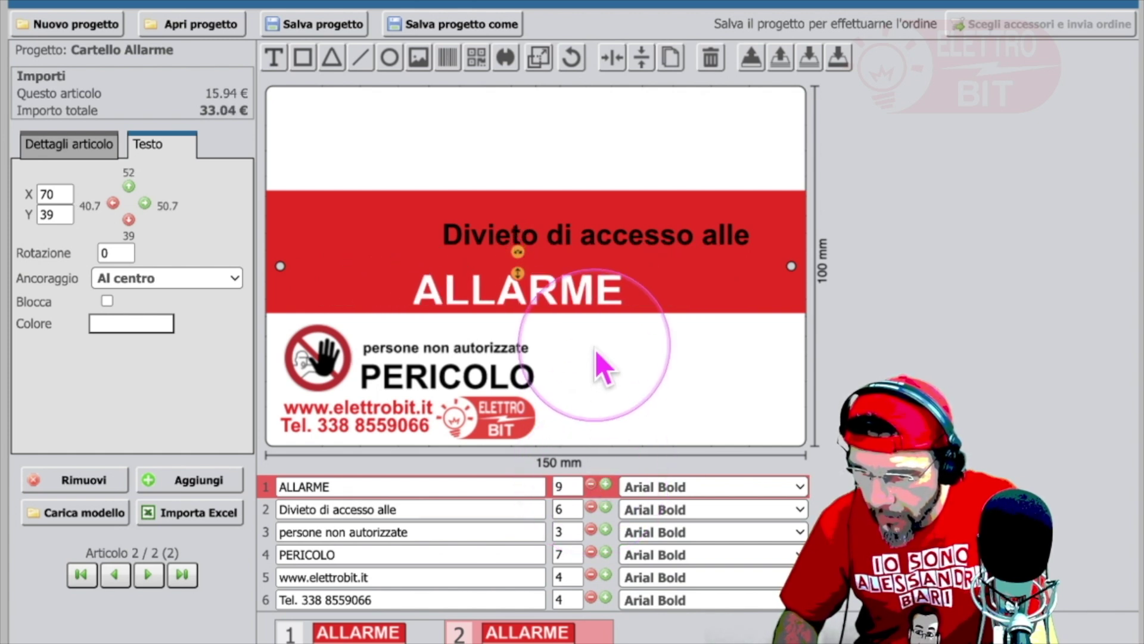
{"action": "left_click_drag", "start_coordinate": [555, 296], "coordinate": [427, 299]}
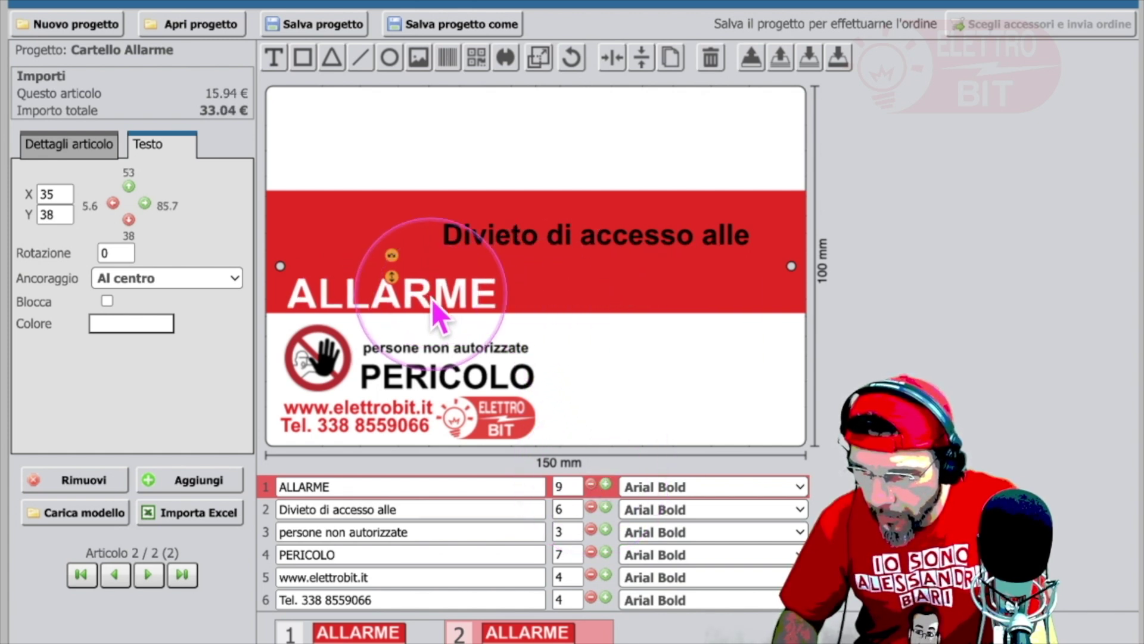
Step: Place 'Divieto di accesso alle' at size 3 above 'persone non autorizzate', then set length to 80 mm
{"action": "left_click", "coordinate": [613, 239]}
{"action": "left_click_drag", "start_coordinate": [616, 239], "coordinate": [535, 340]}
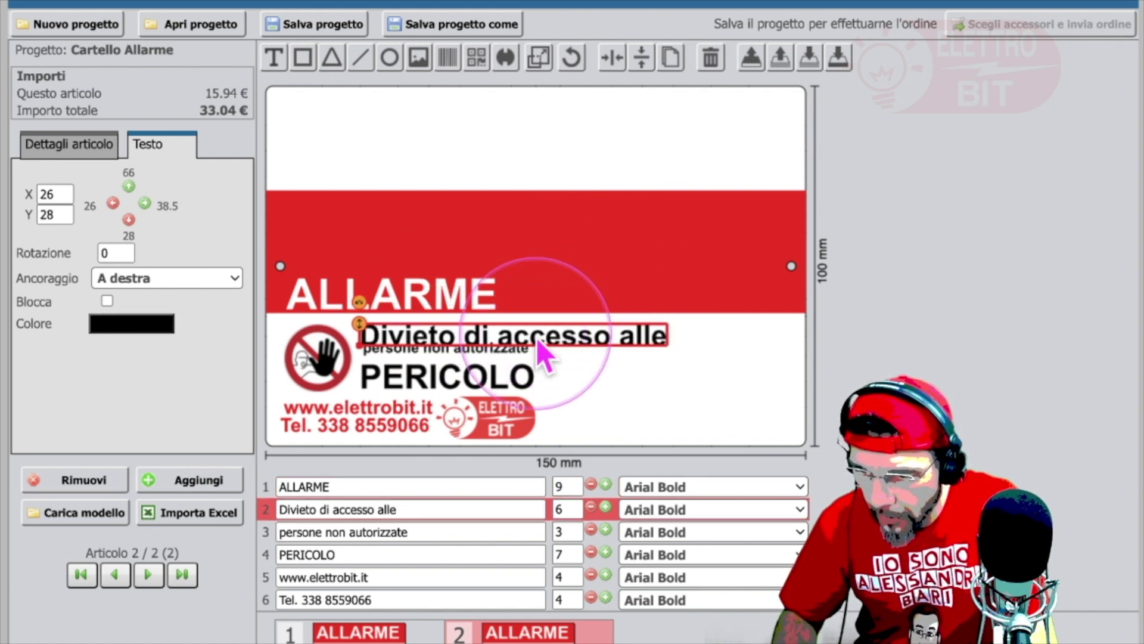
{"action": "left_click", "coordinate": [591, 506]}
{"action": "left_click", "coordinate": [591, 507]}
{"action": "left_click", "coordinate": [591, 507]}
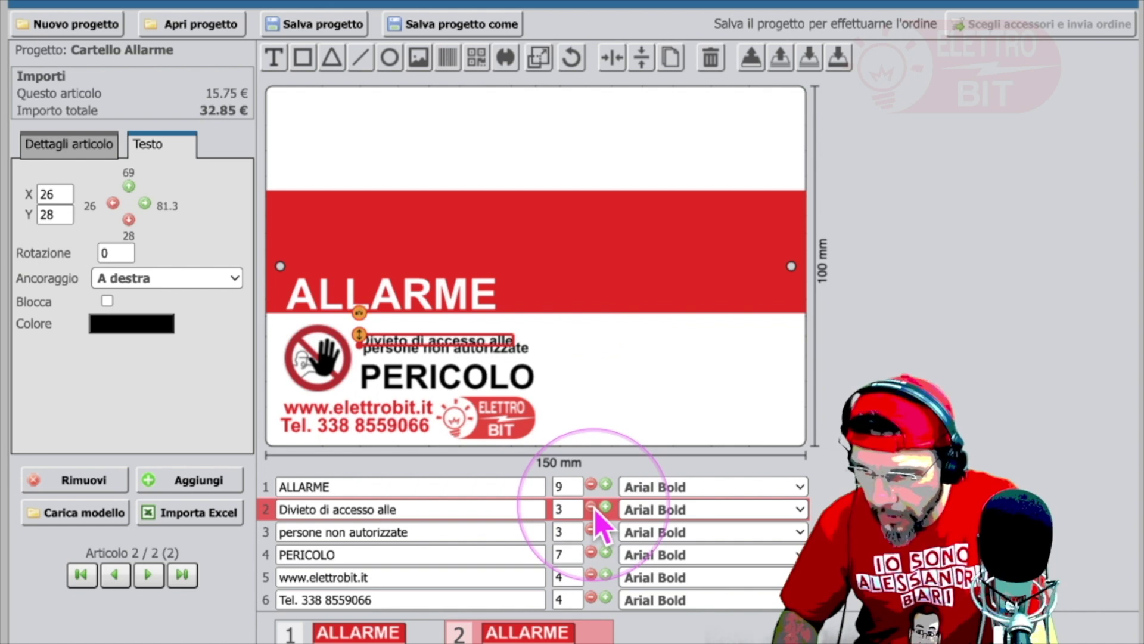
{"action": "left_click_drag", "start_coordinate": [480, 339], "coordinate": [484, 336]}
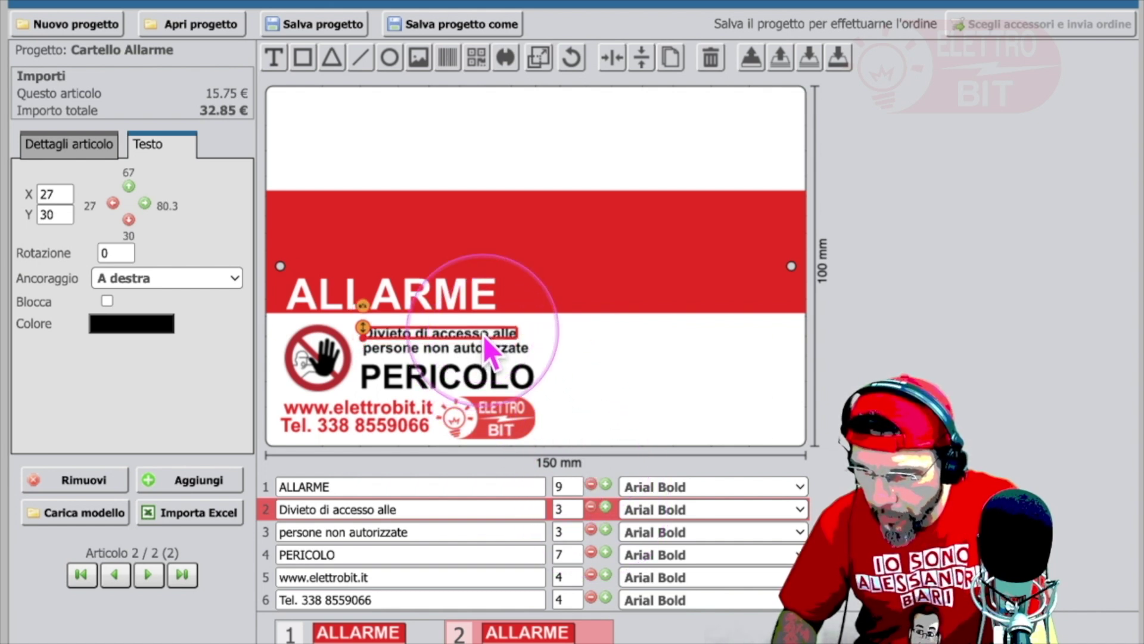
{"action": "left_click", "coordinate": [90, 144]}
{"action": "left_click", "coordinate": [114, 254]}
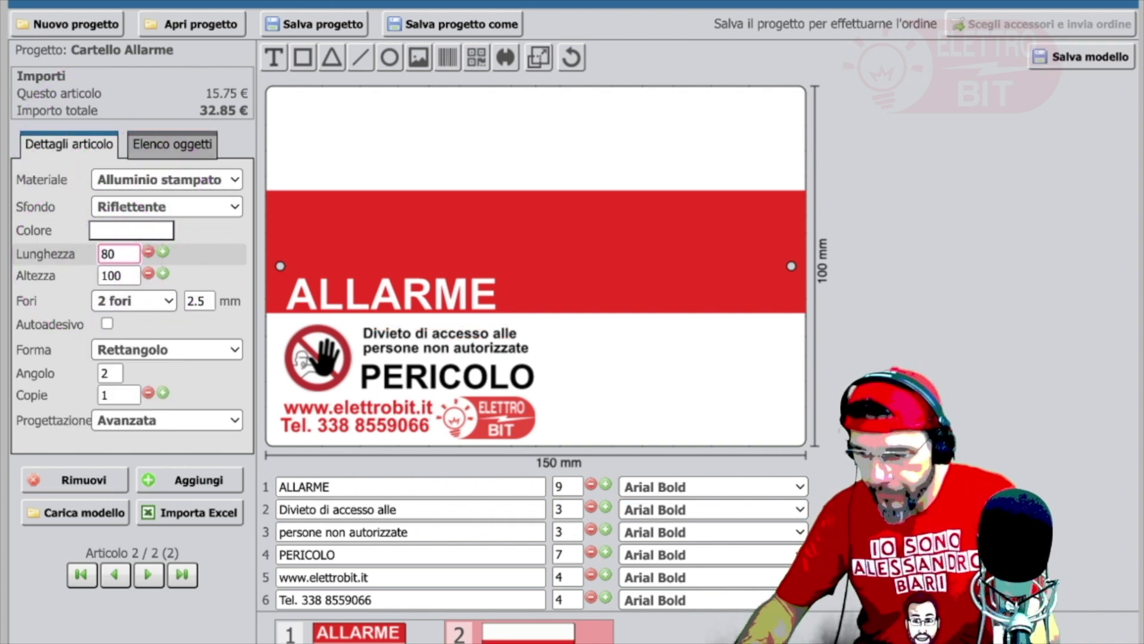
{"action": "left_click", "coordinate": [120, 274]}
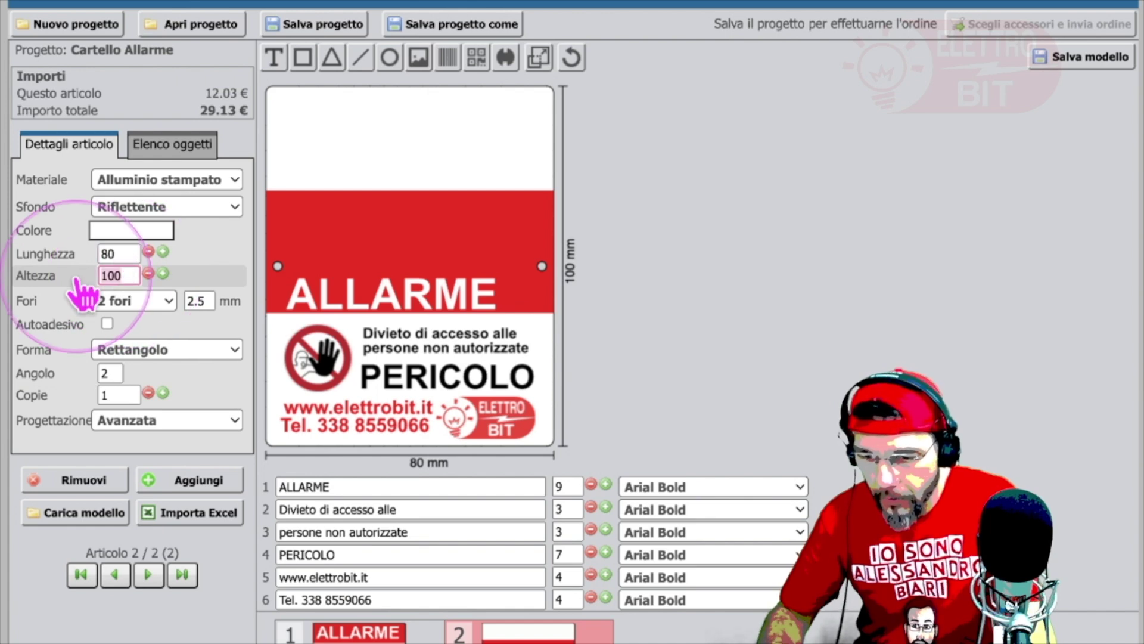
Step: Set height to 50 mm, enlarge ALLARME to size 11 centred in the header, and nudge the red band
{"action": "type", "text": "50"}
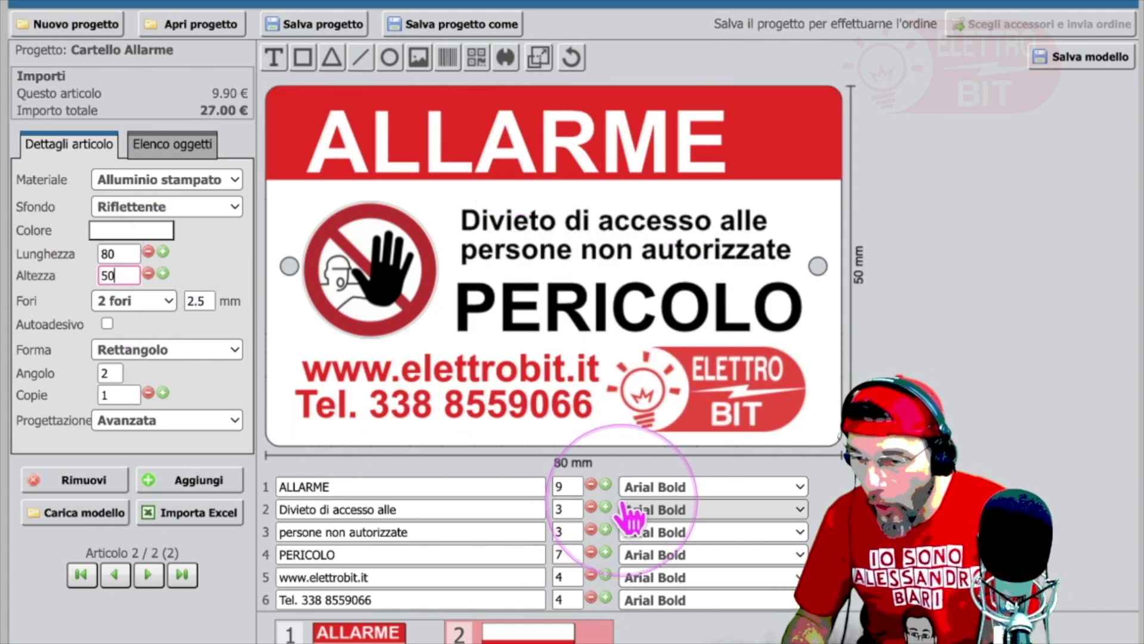
{"action": "left_click", "coordinate": [606, 486]}
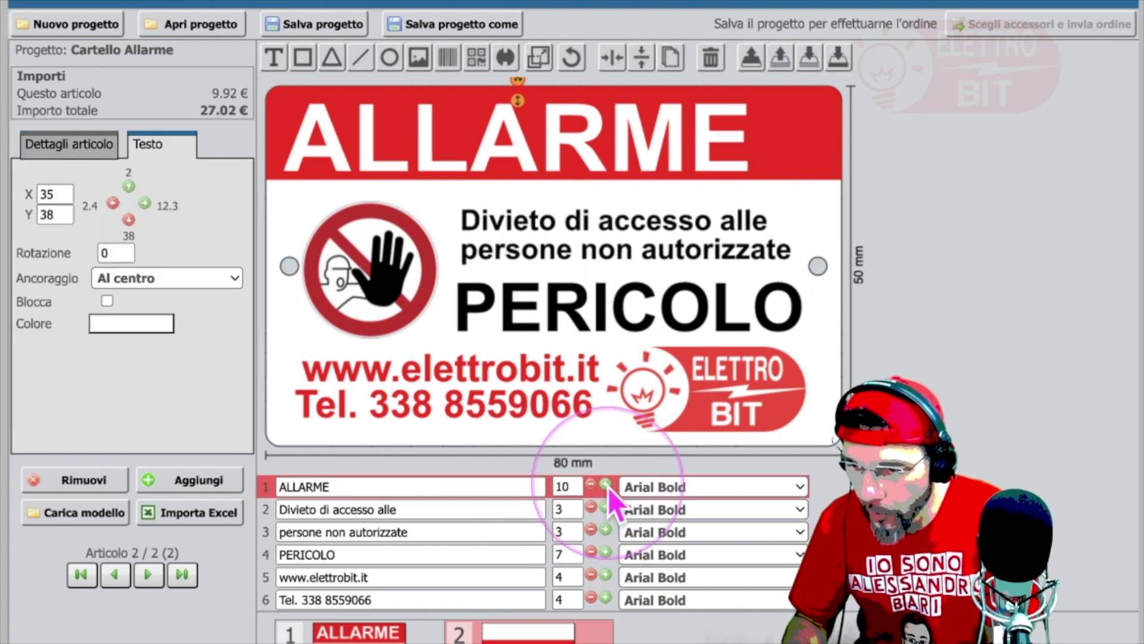
{"action": "left_click", "coordinate": [606, 486]}
{"action": "left_click_drag", "start_coordinate": [541, 137], "coordinate": [573, 138]}
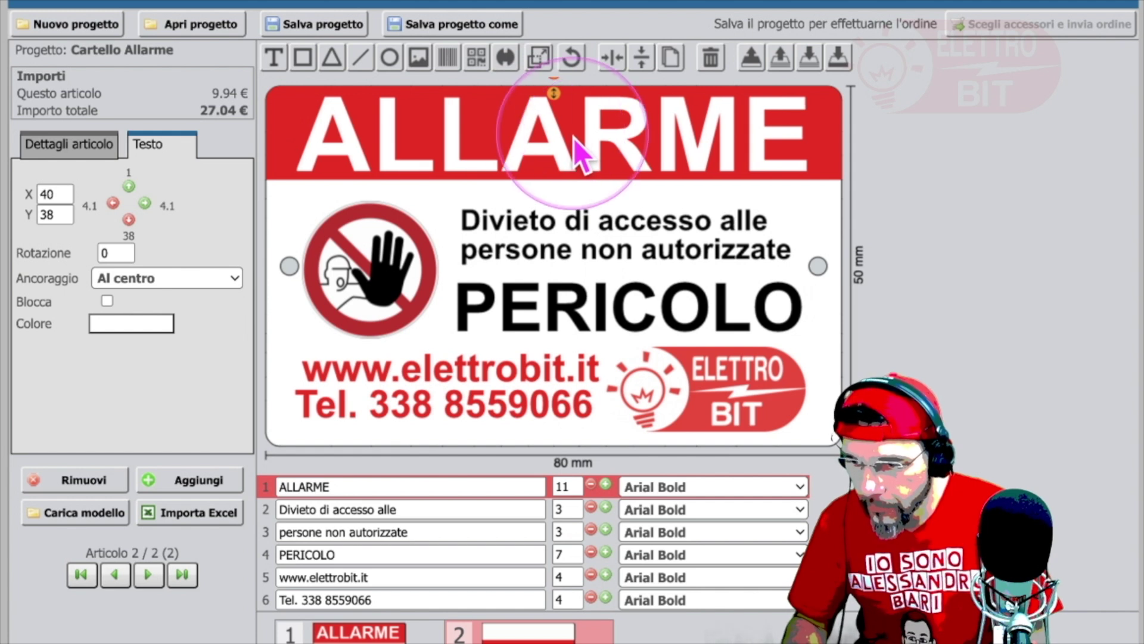
{"action": "left_click", "coordinate": [829, 166]}
{"action": "key", "text": "Down"}
{"action": "key", "text": "Down"}
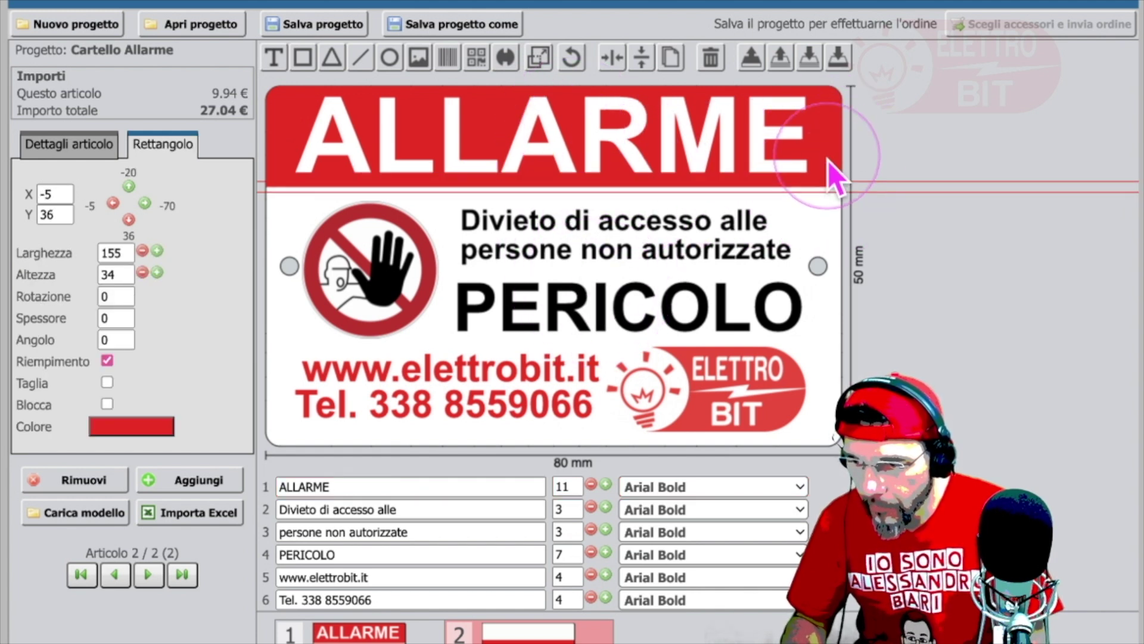
Step: Realign the Divieto, 'persone non autorizzate' and PERICOLO lines beside the pictogram
{"action": "left_click", "coordinate": [662, 221]}
{"action": "left_click_drag", "start_coordinate": [663, 225], "coordinate": [682, 228]}
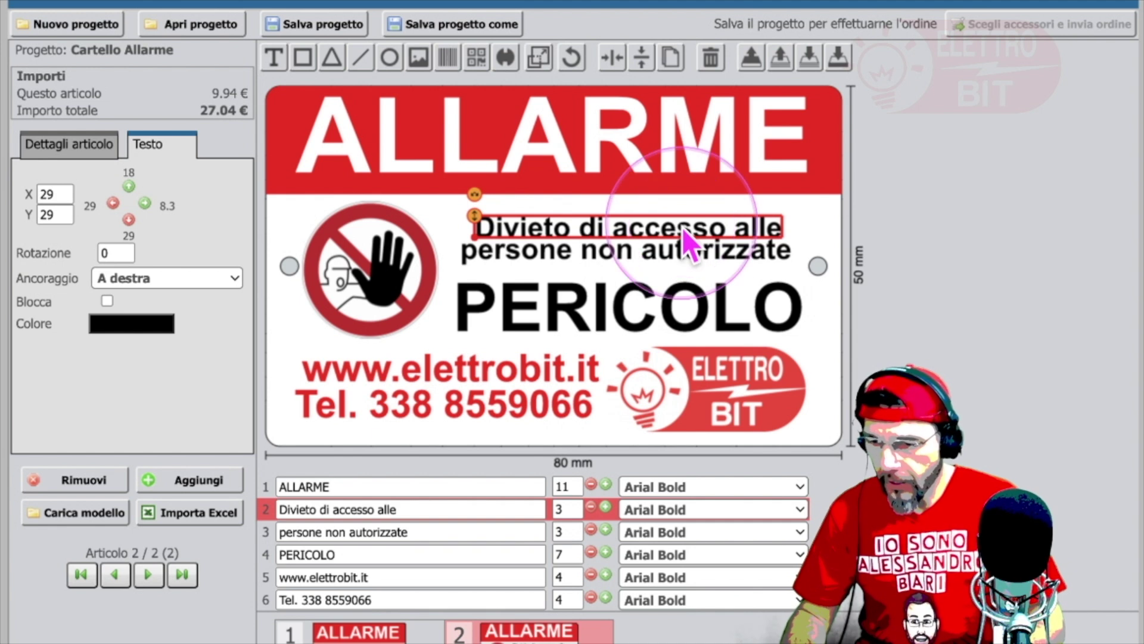
{"action": "left_click", "coordinate": [684, 259]}
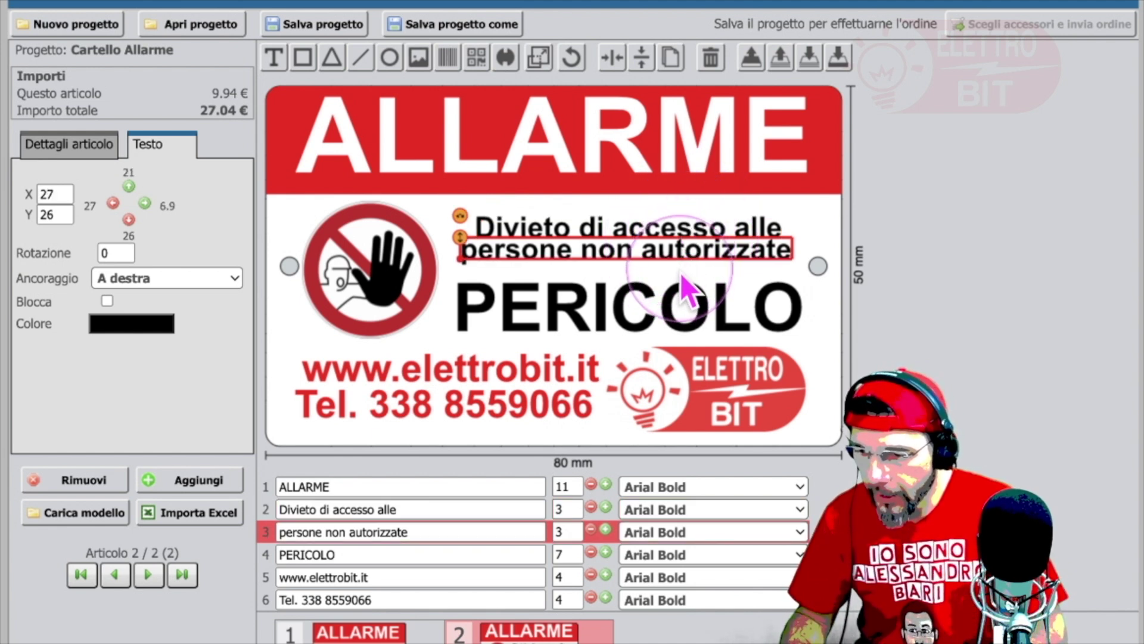
{"action": "left_click_drag", "start_coordinate": [684, 277], "coordinate": [664, 314]}
{"action": "left_click", "coordinate": [664, 325]}
{"action": "left_click", "coordinate": [959, 367]}
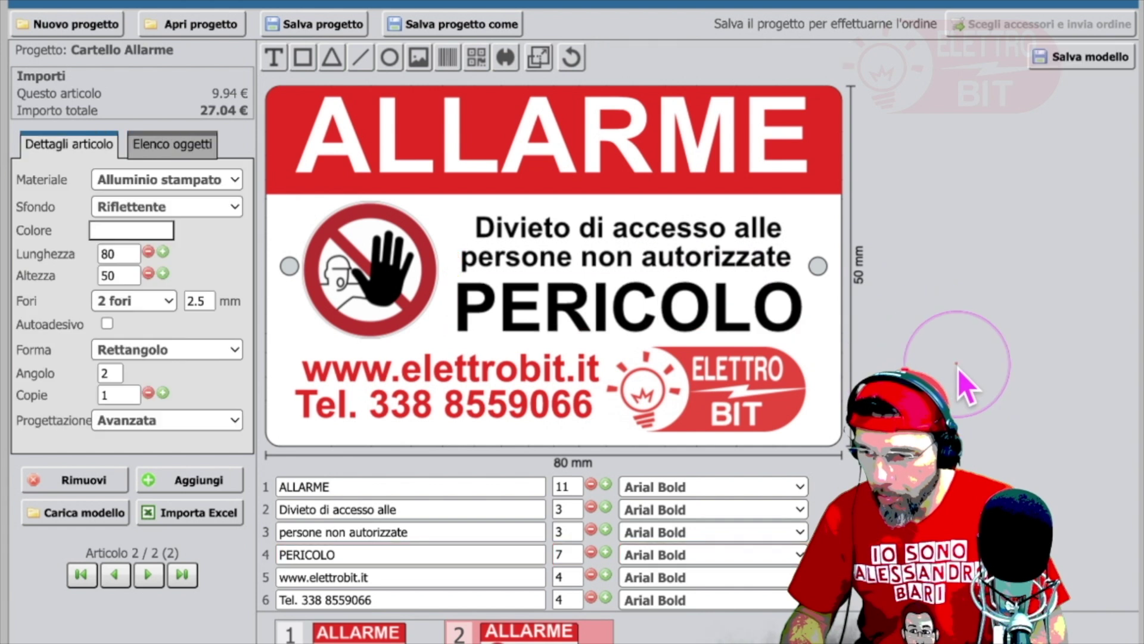
{"action": "left_click", "coordinate": [747, 398]}
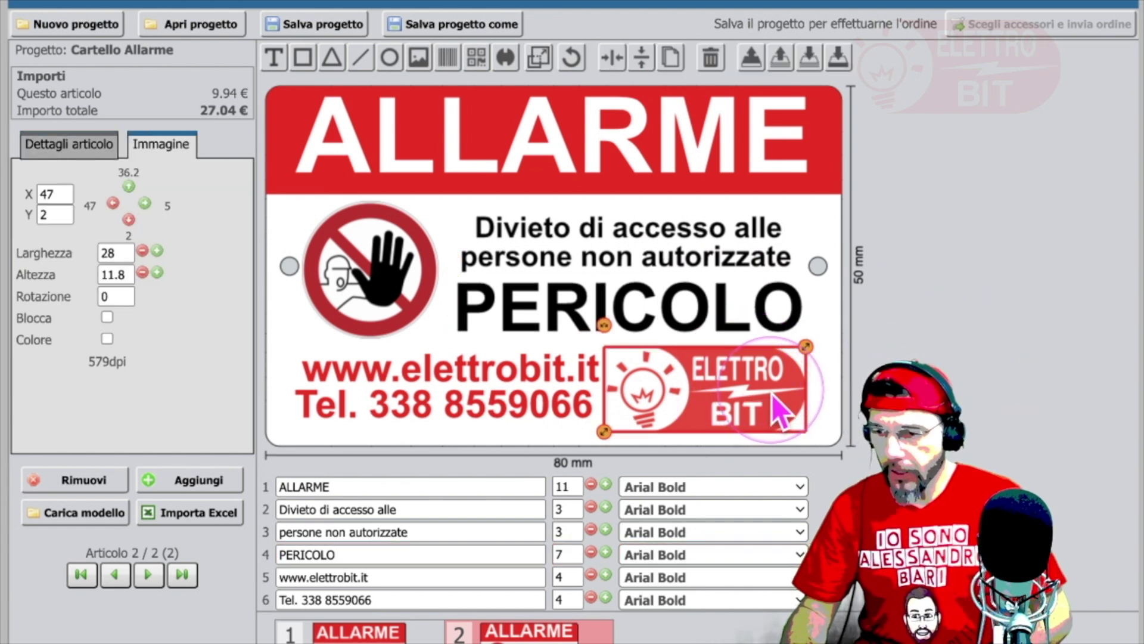
Step: Shift the ElettroBit logo slightly right and fine-tune the pictogram's vertical position
{"action": "left_click_drag", "start_coordinate": [771, 395], "coordinate": [743, 396]}
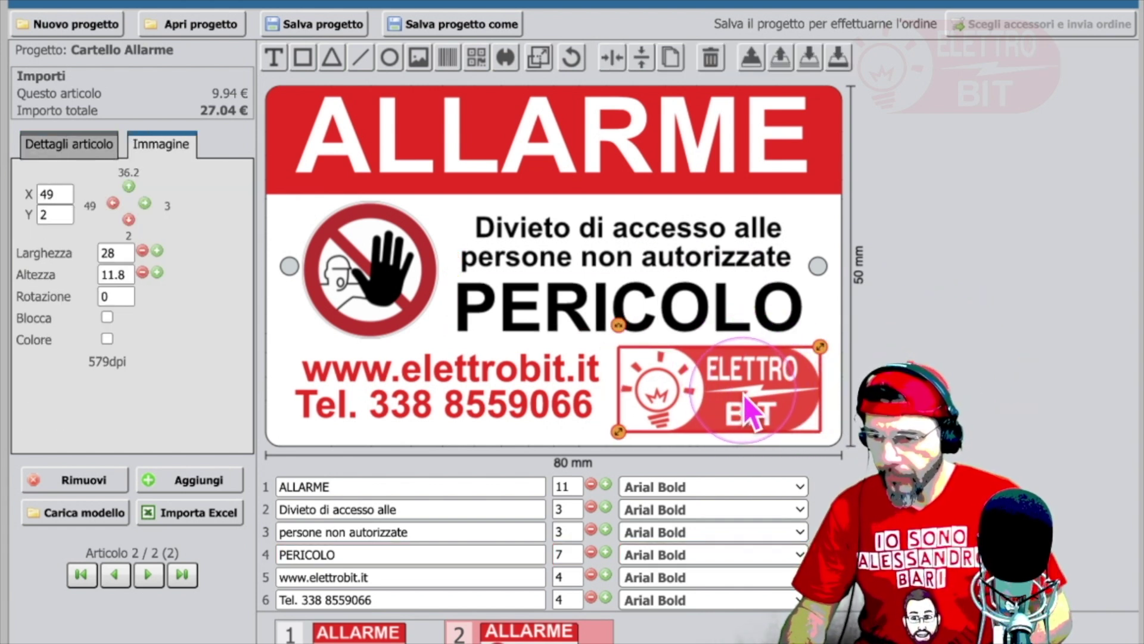
{"action": "left_click", "coordinate": [764, 394]}
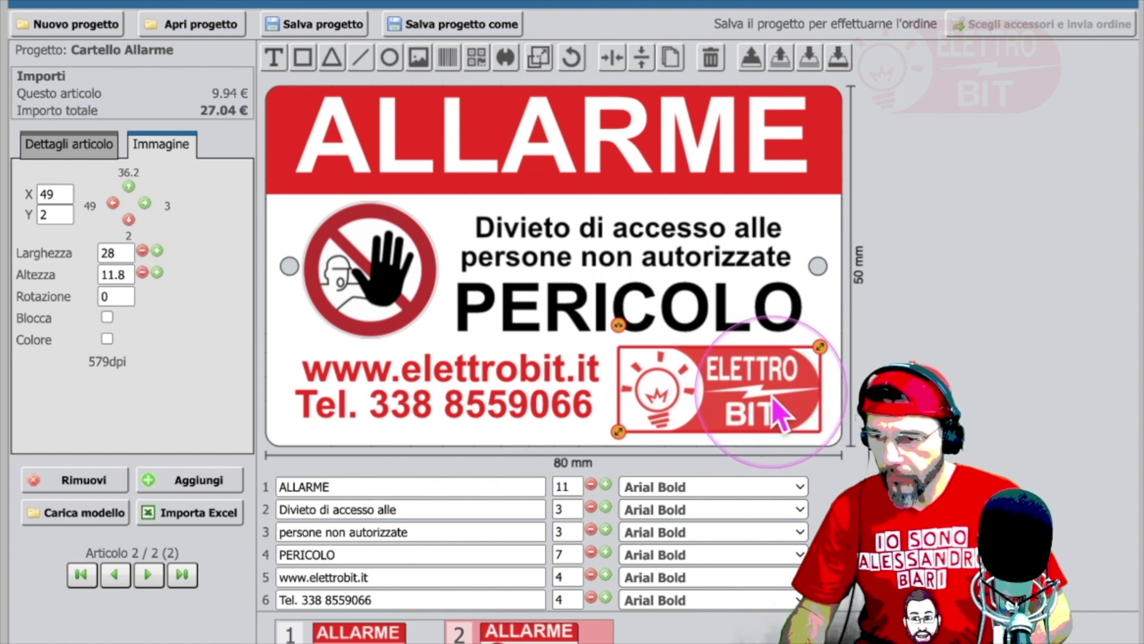
{"action": "left_click", "coordinate": [952, 401]}
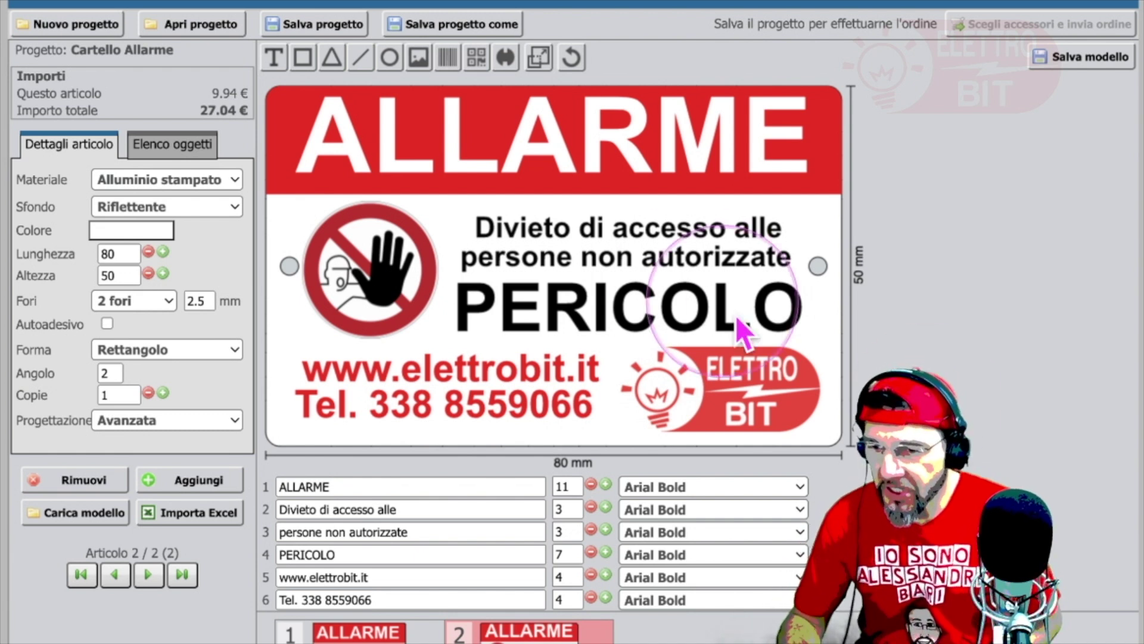
{"action": "left_click", "coordinate": [380, 277]}
{"action": "left_click_drag", "start_coordinate": [380, 307], "coordinate": [383, 319]}
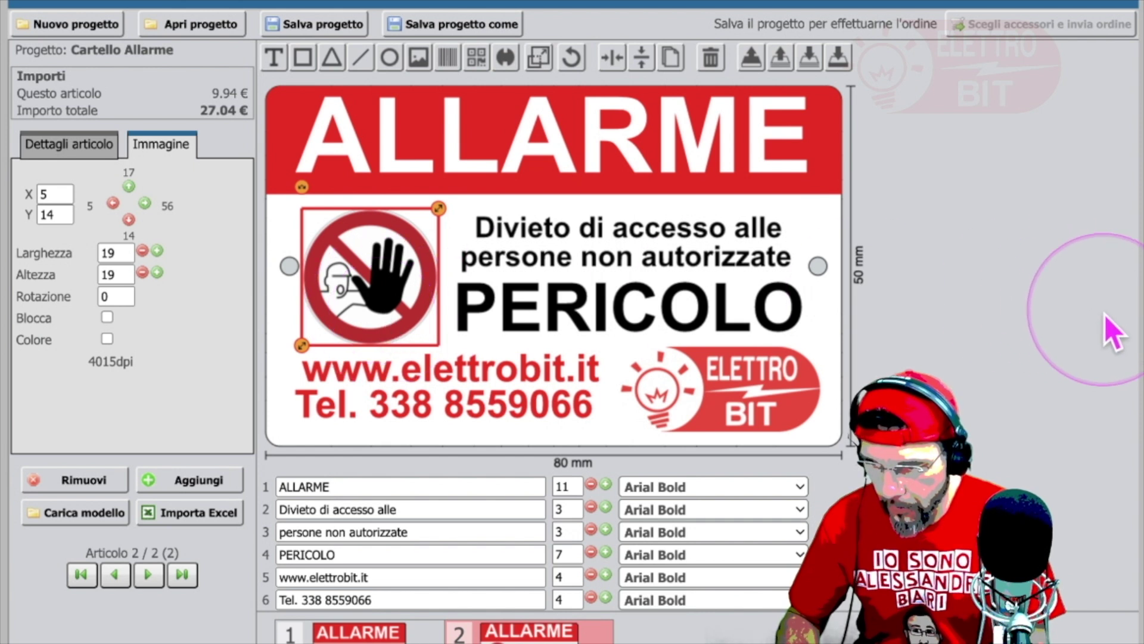
{"action": "left_click", "coordinate": [1000, 303]}
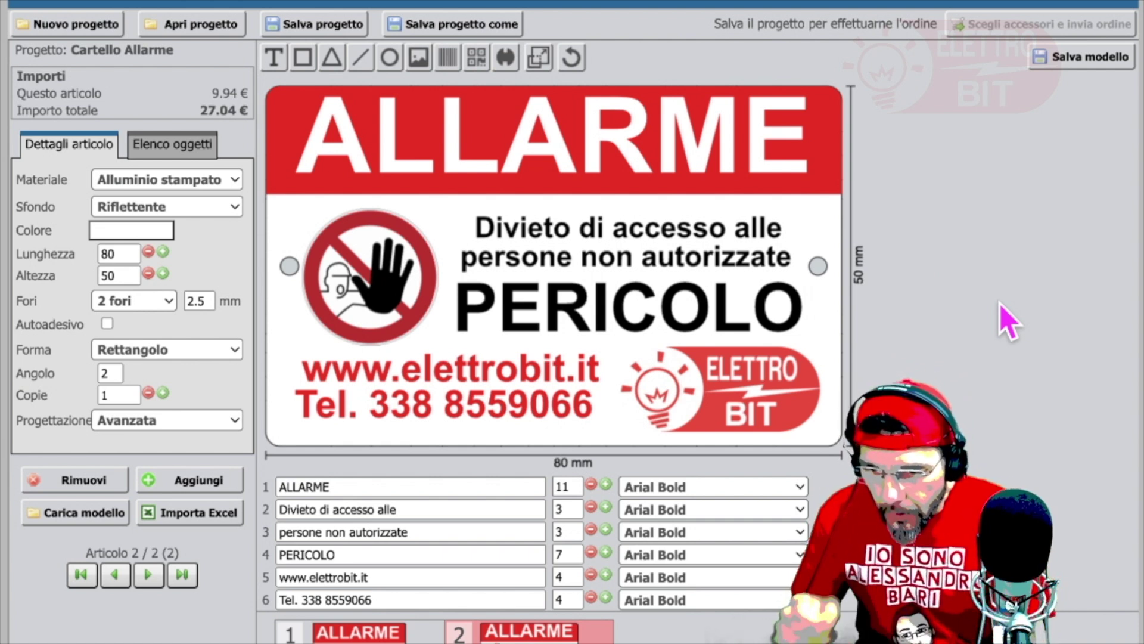
Step: Set Fori to Nessuno and move the prohibition pictogram closer to the left edge
{"action": "left_click", "coordinate": [171, 306]}
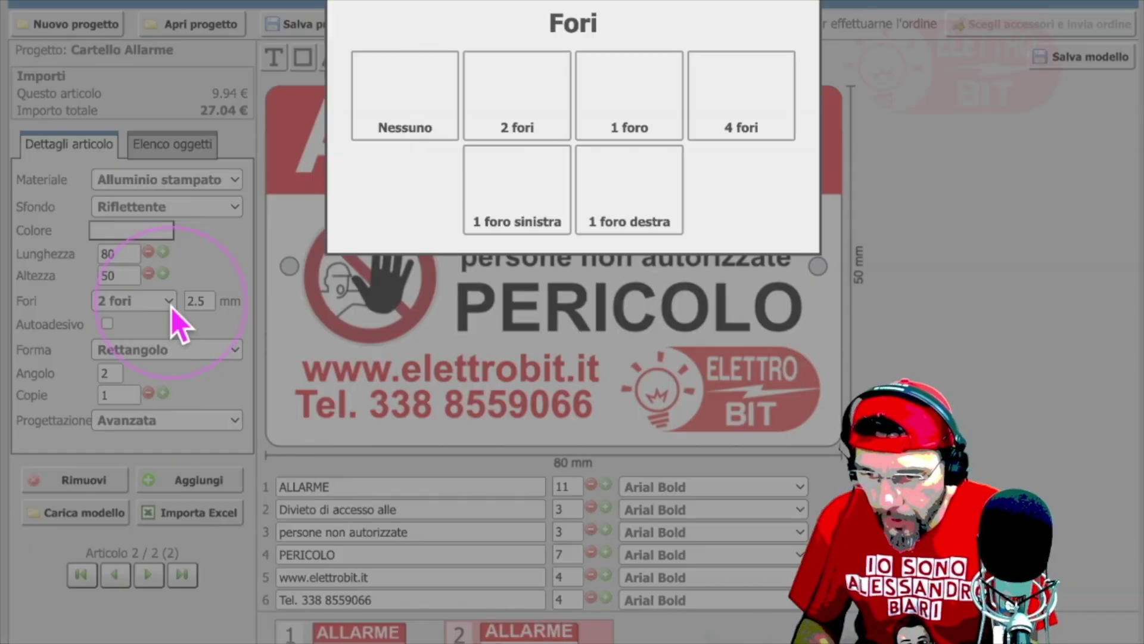
{"action": "left_click", "coordinate": [457, 97]}
{"action": "left_click", "coordinate": [452, 295]}
{"action": "left_click", "coordinate": [396, 284]}
{"action": "left_click", "coordinate": [355, 285]}
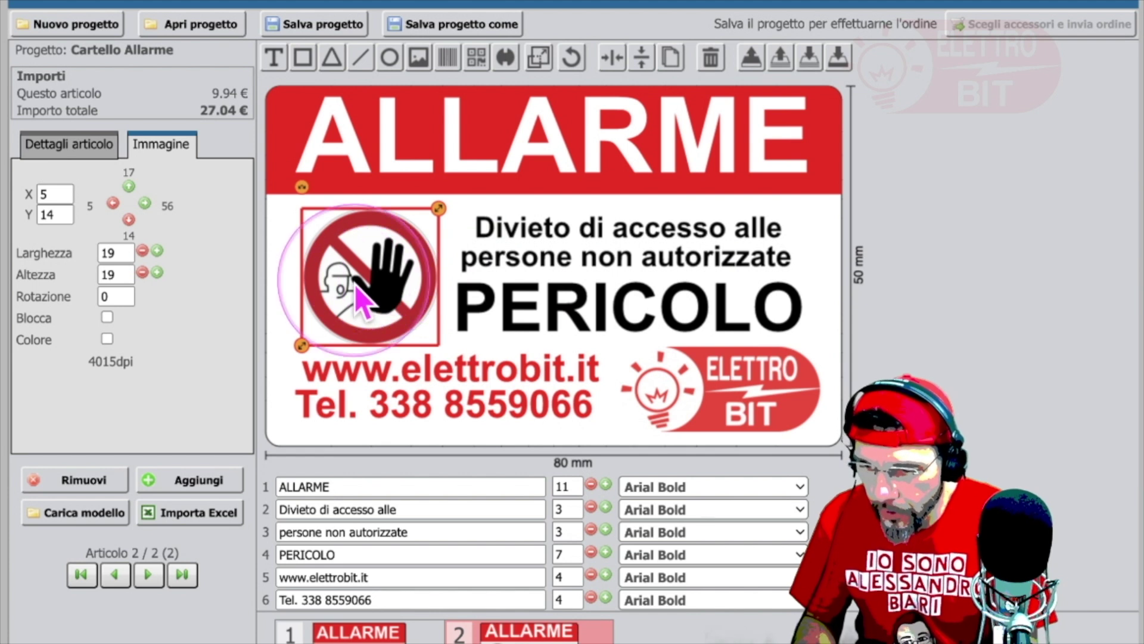
{"action": "left_click_drag", "start_coordinate": [353, 285], "coordinate": [335, 287]}
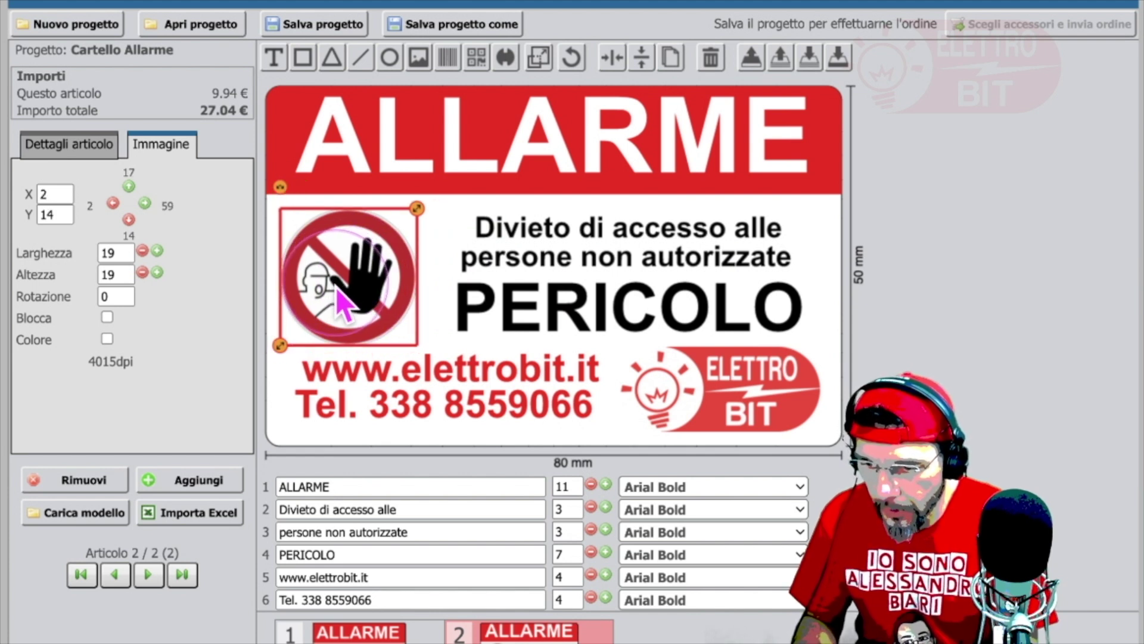
{"action": "left_click", "coordinate": [588, 304]}
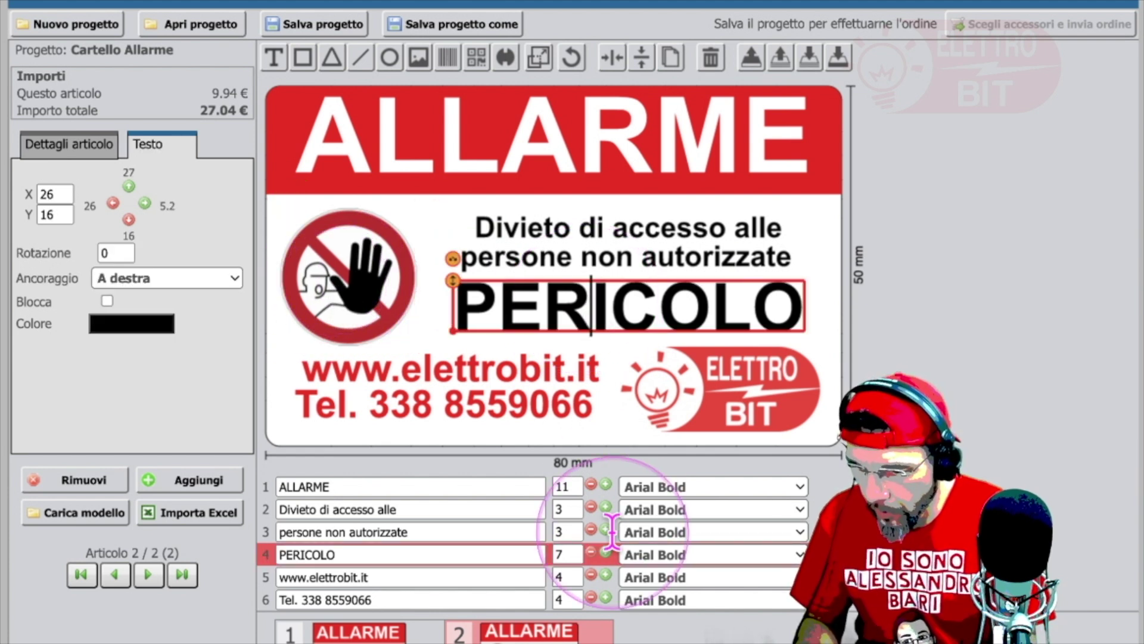
Step: Enlarge PERICOLO to size 8 and keep both warning lines at size 3 after trying size 4
{"action": "left_click", "coordinate": [604, 553]}
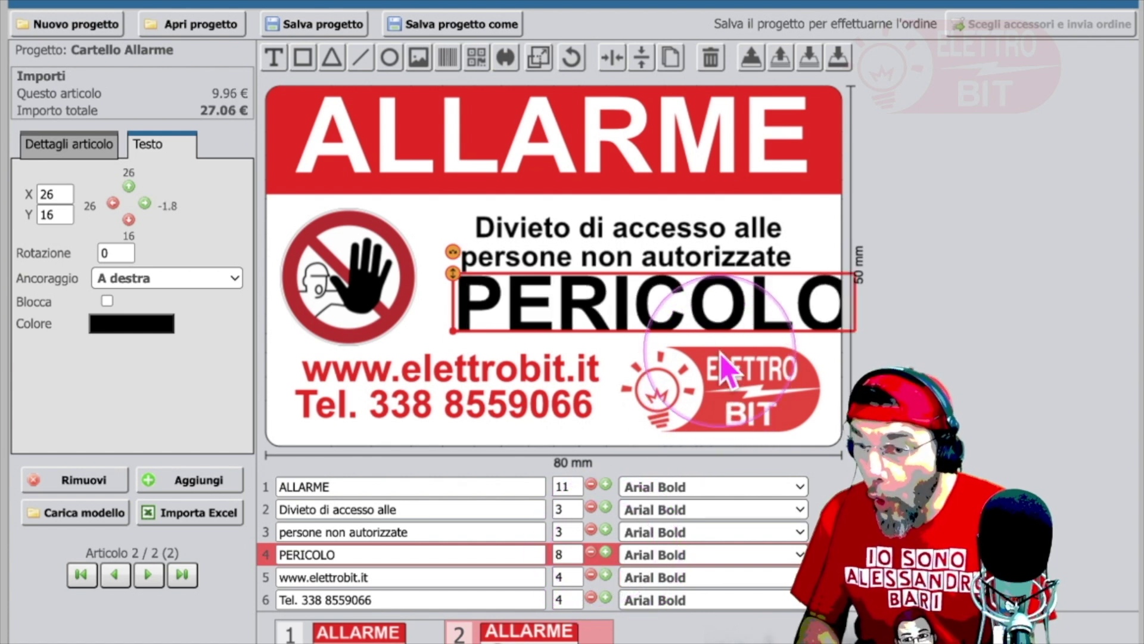
{"action": "left_click_drag", "start_coordinate": [714, 321], "coordinate": [685, 320]}
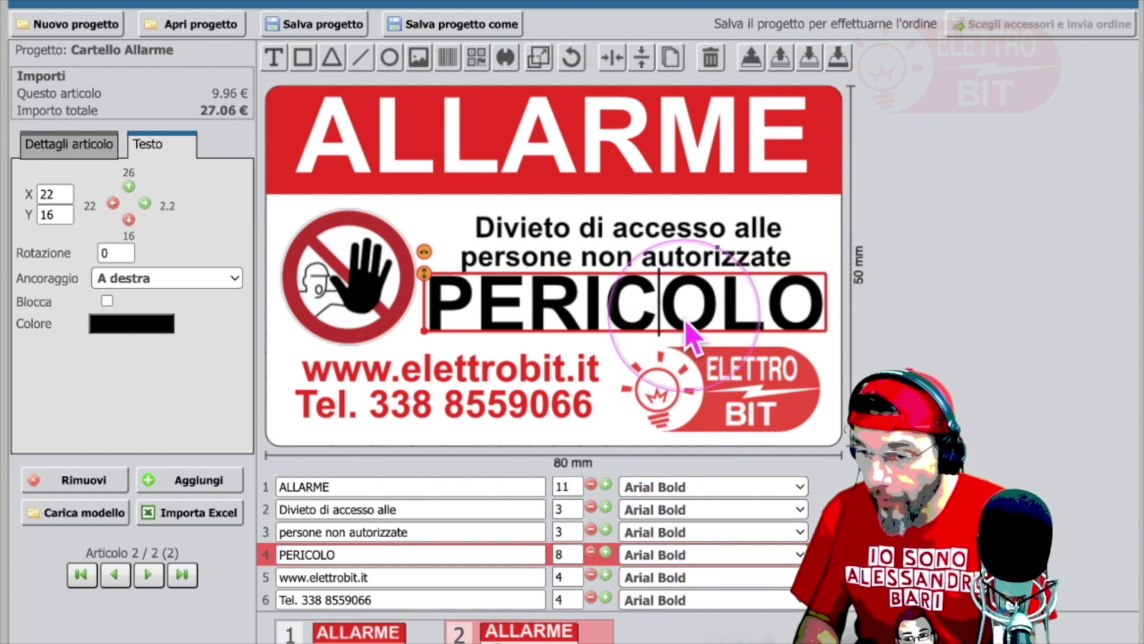
{"action": "left_click", "coordinate": [682, 226]}
{"action": "left_click_drag", "start_coordinate": [682, 227], "coordinate": [682, 213]}
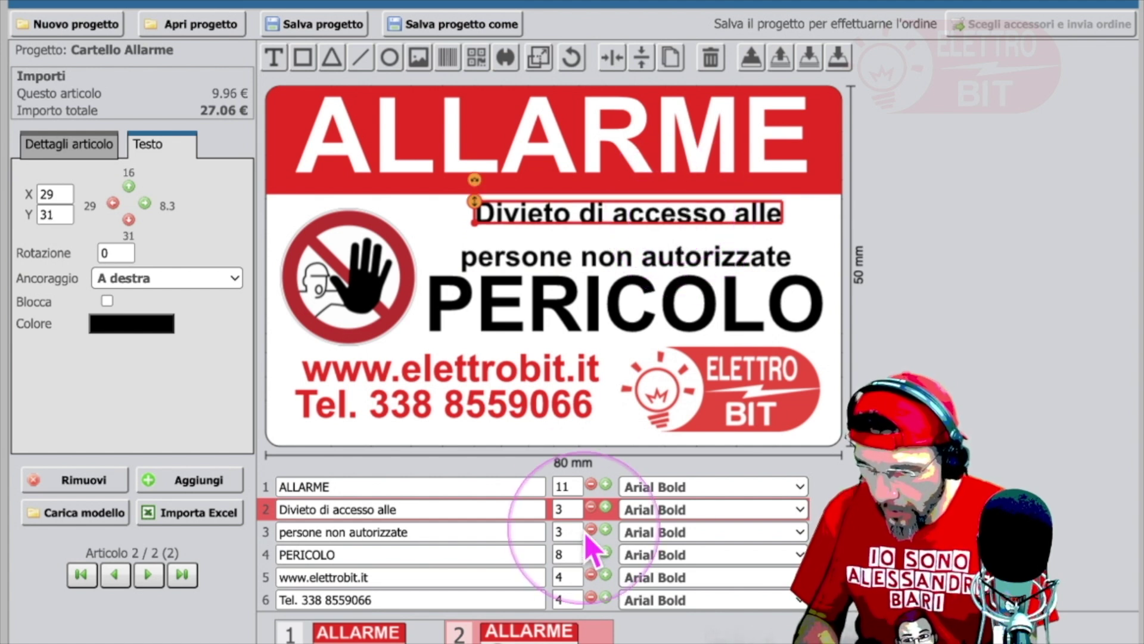
{"action": "left_click", "coordinate": [606, 508]}
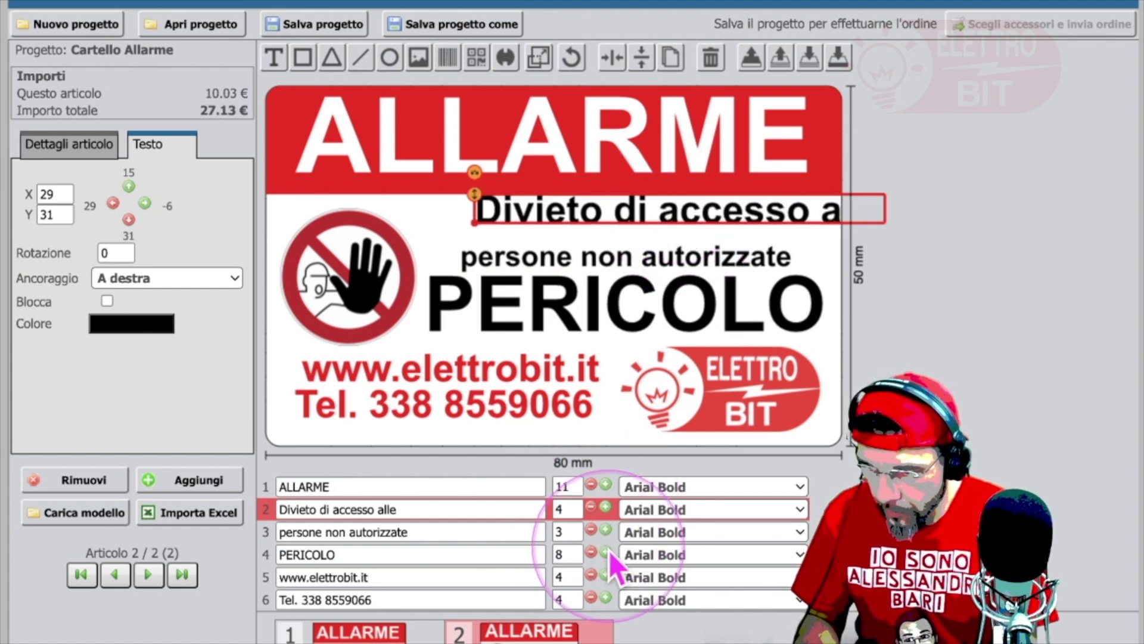
{"action": "left_click_drag", "start_coordinate": [706, 210], "coordinate": [647, 220]}
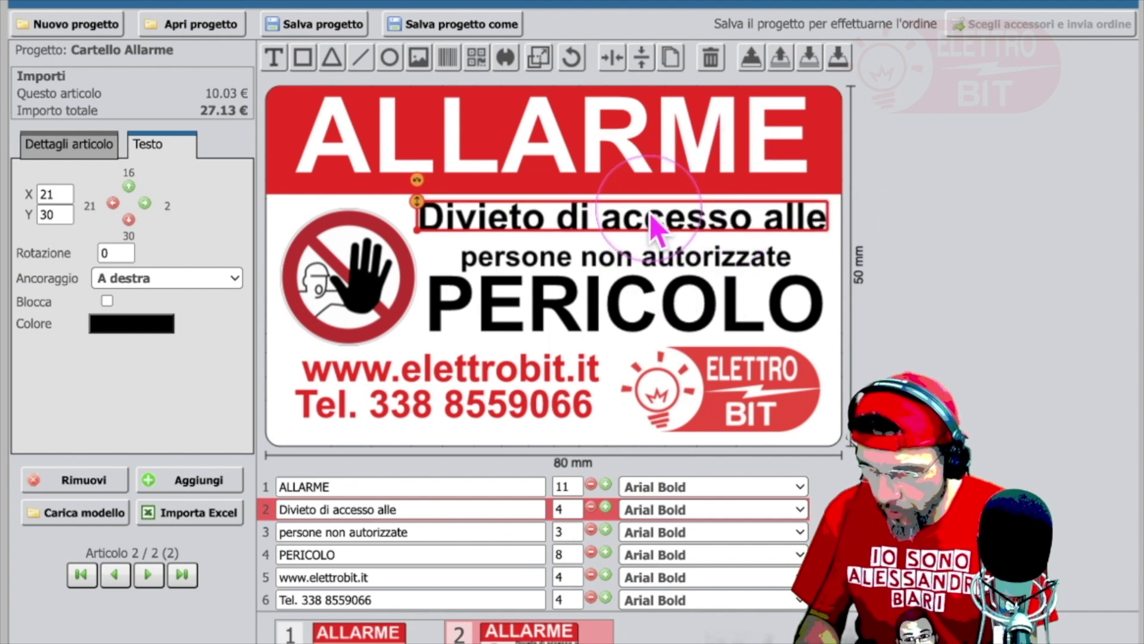
{"action": "left_click", "coordinate": [606, 529]}
{"action": "left_click_drag", "start_coordinate": [781, 258], "coordinate": [717, 256]}
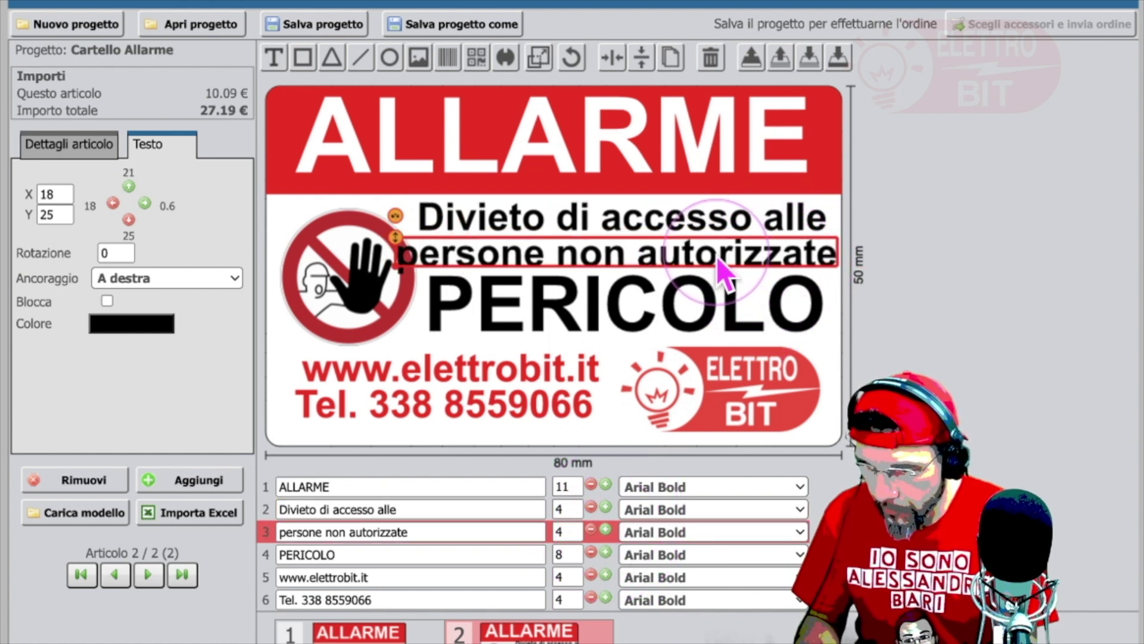
{"action": "left_click", "coordinate": [591, 529]}
{"action": "left_click", "coordinate": [591, 507]}
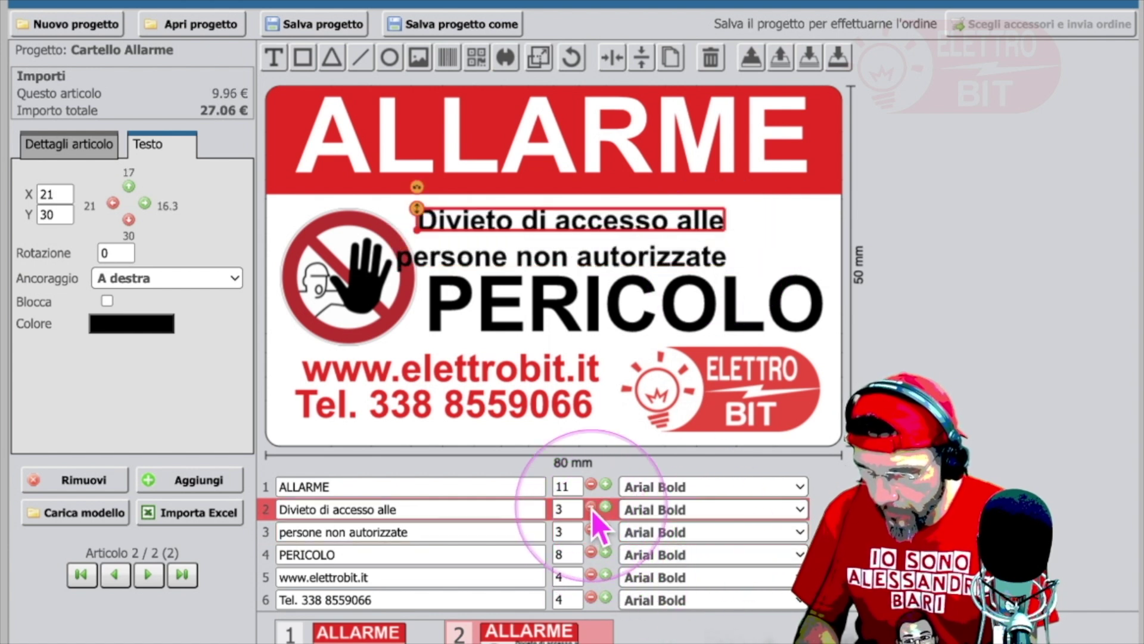
Step: Shift 'persone non autorizzate' and 'Divieto di accesso alle' right, centred beside the pictogram
{"action": "left_click", "coordinate": [625, 267]}
{"action": "left_click_drag", "start_coordinate": [673, 256], "coordinate": [736, 249]}
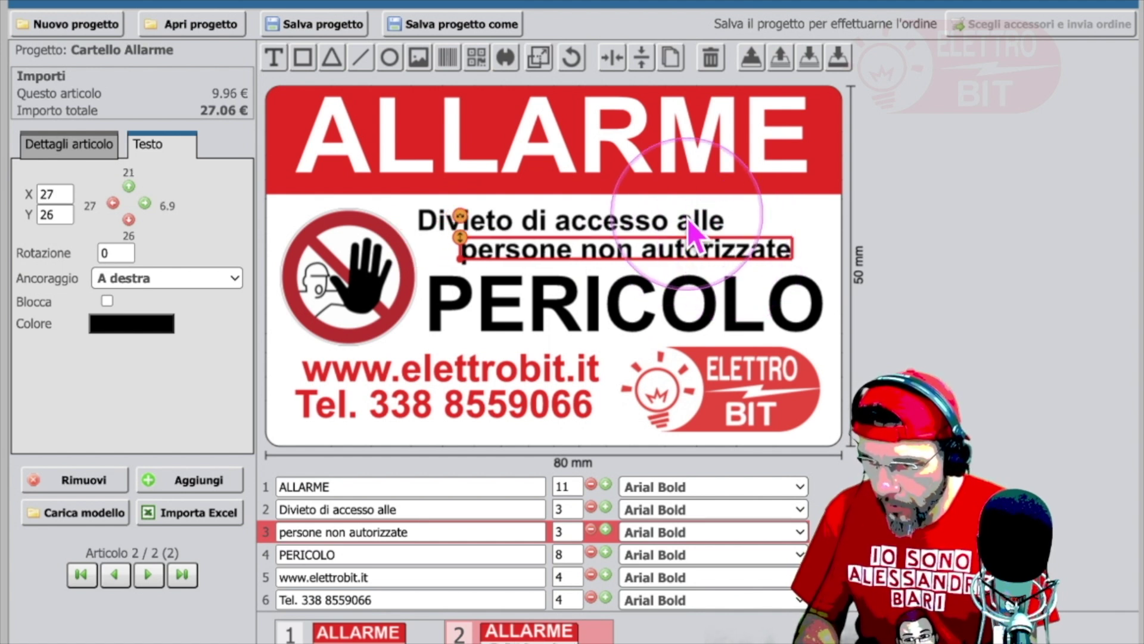
{"action": "left_click", "coordinate": [656, 227]}
{"action": "left_click_drag", "start_coordinate": [624, 228], "coordinate": [678, 227]}
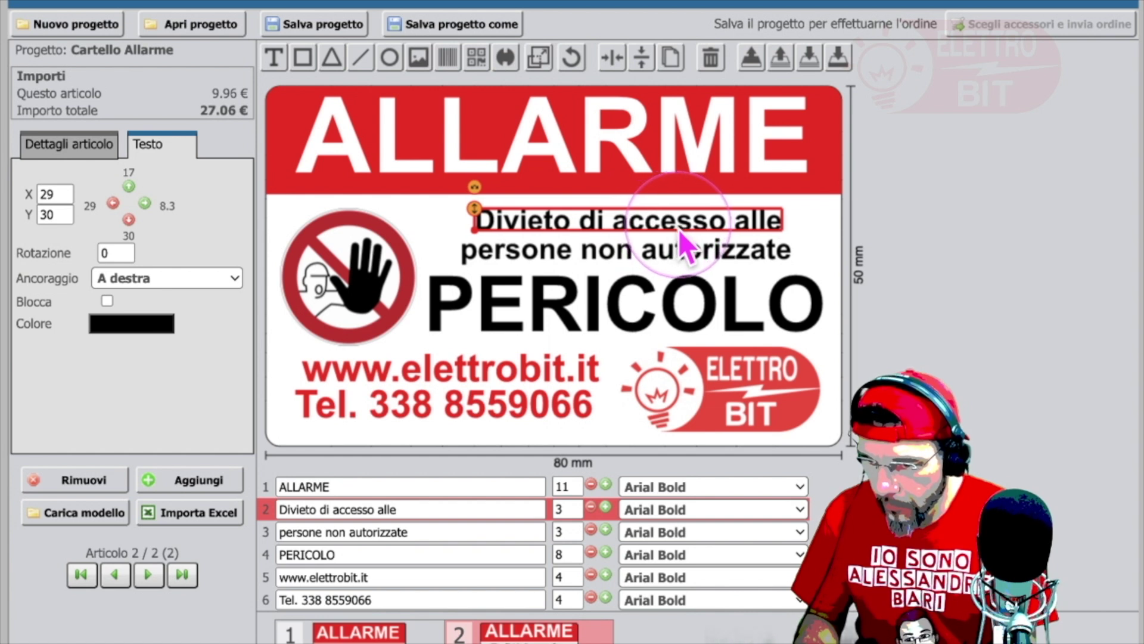
{"action": "left_click", "coordinate": [965, 292]}
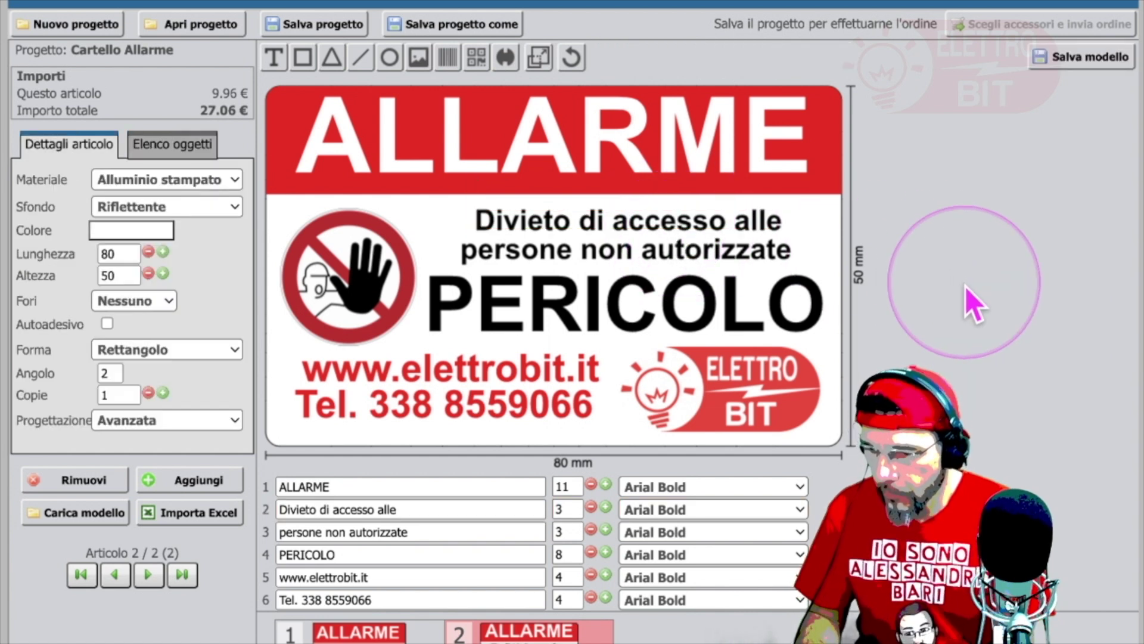
Step: Check the 'persone non autorizzate' line without changing the 80×50 mm sign, then return to the cartello pericolo image results
{"action": "left_click", "coordinate": [573, 252]}
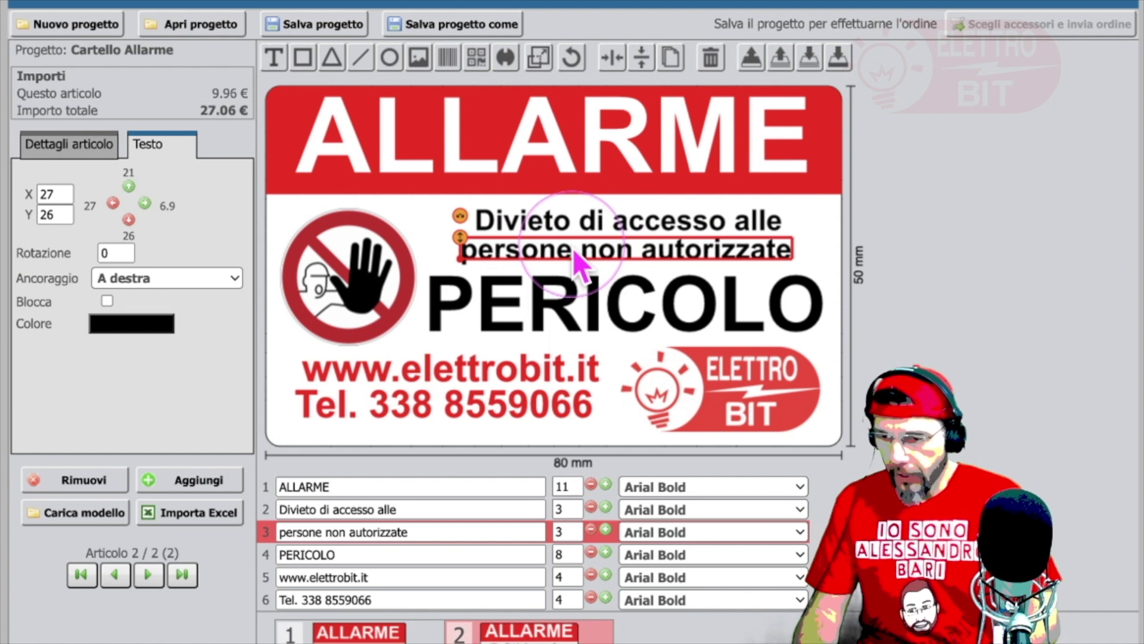
{"action": "left_click", "coordinate": [572, 255]}
{"action": "left_click", "coordinate": [981, 253]}
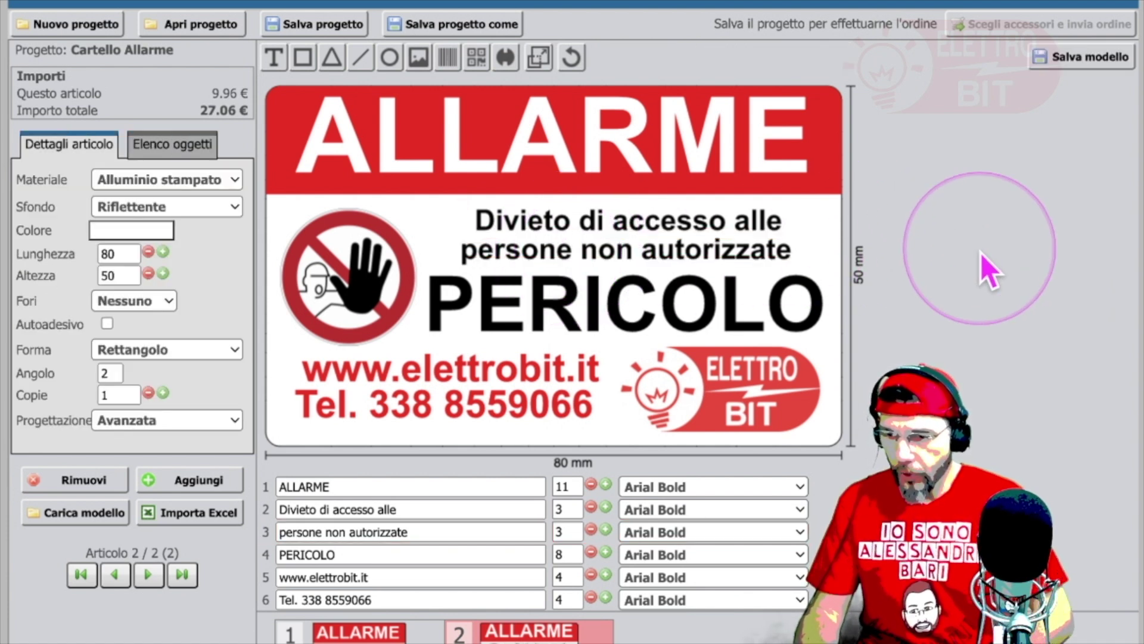
{"action": "left_click_drag", "start_coordinate": [989, 280], "coordinate": [1007, 359]}
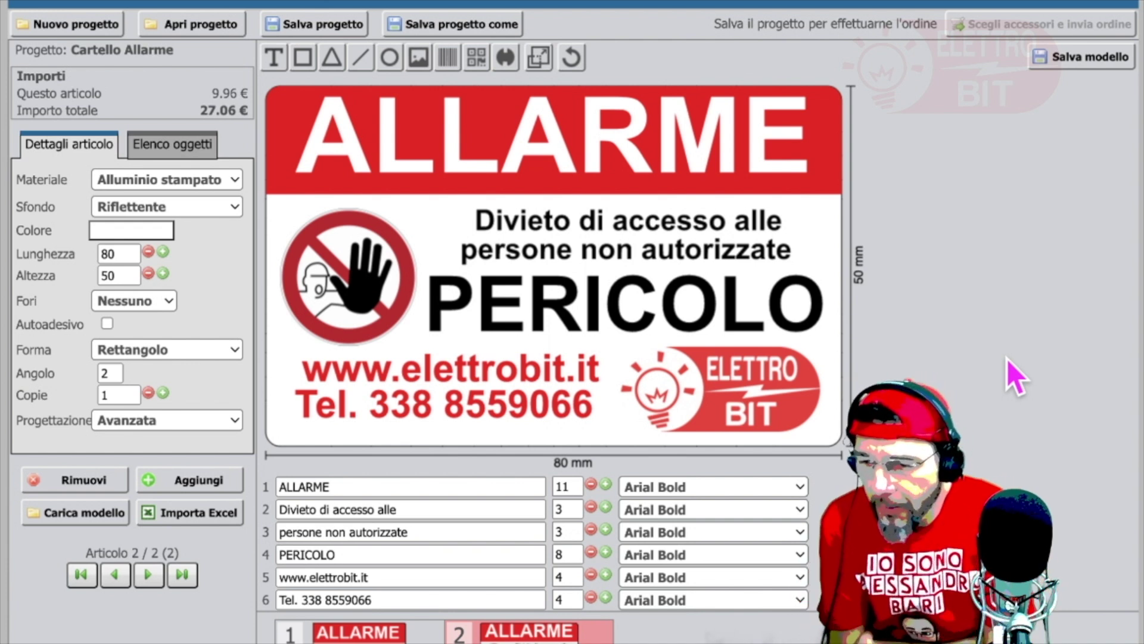
{"action": "left_click", "coordinate": [660, 323]}
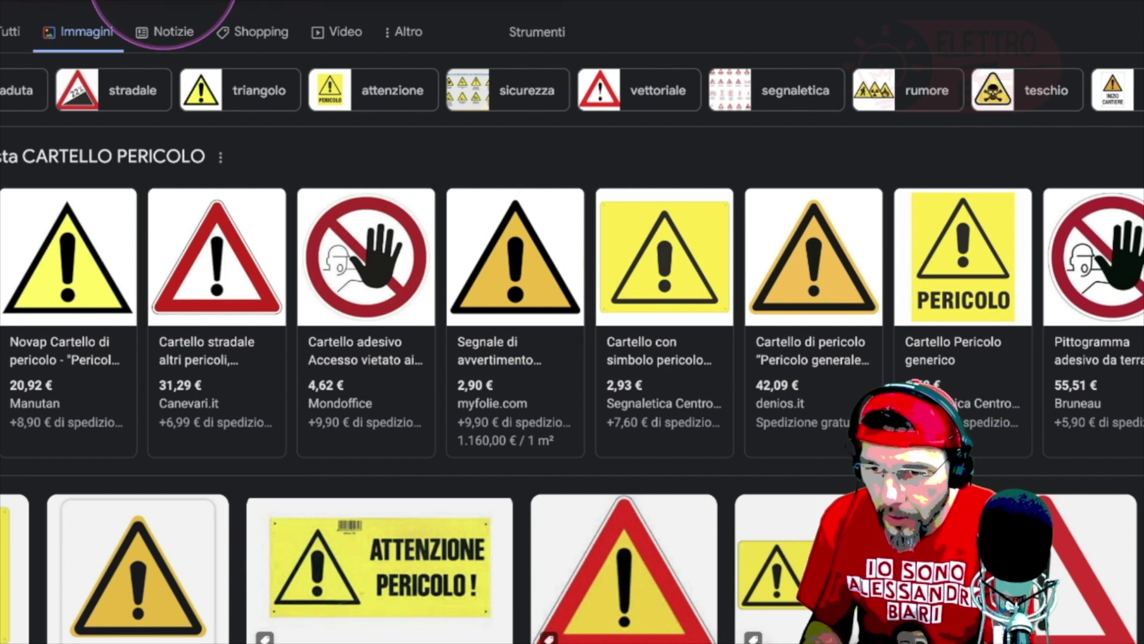
Step: Change the image search from 'pericolo' to 'CARTELLO alluminio' and run it
{"action": "left_click", "coordinate": [141, 3]}
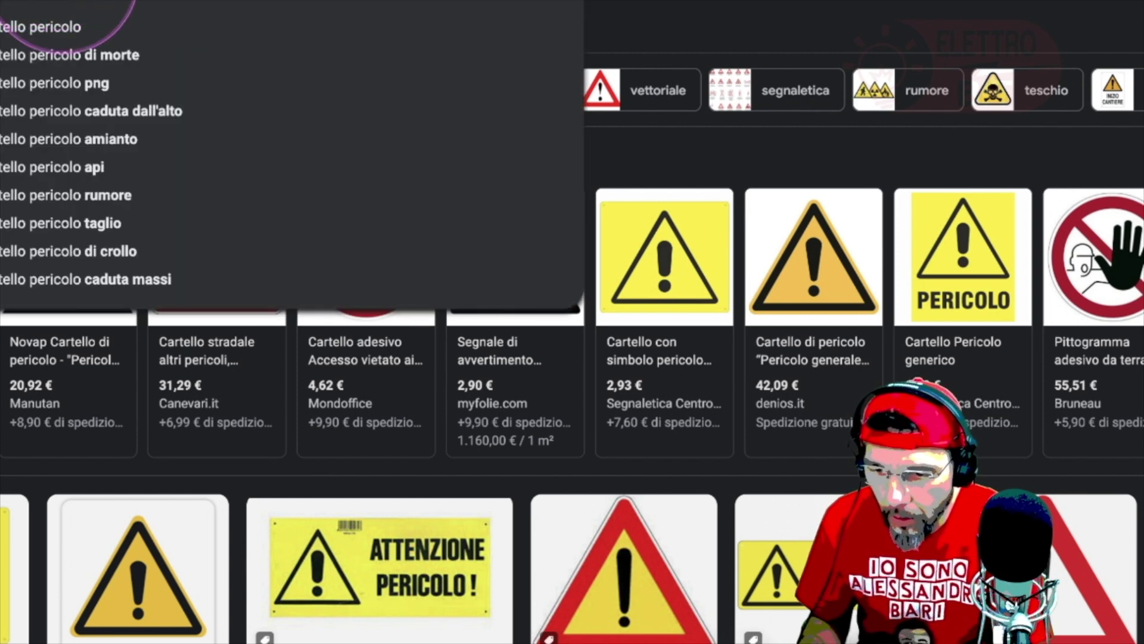
{"action": "key", "text": "BackSpace"}
{"action": "key", "text": "BackSpace"}
{"action": "key", "text": "BackSpace"}
{"action": "key", "text": "BackSpace"}
{"action": "key", "text": "BackSpace"}
{"action": "key", "text": "BackSpace"}
{"action": "key", "text": "BackSpace"}
{"action": "key", "text": "BackSpace"}
{"action": "type", "text": "all"}
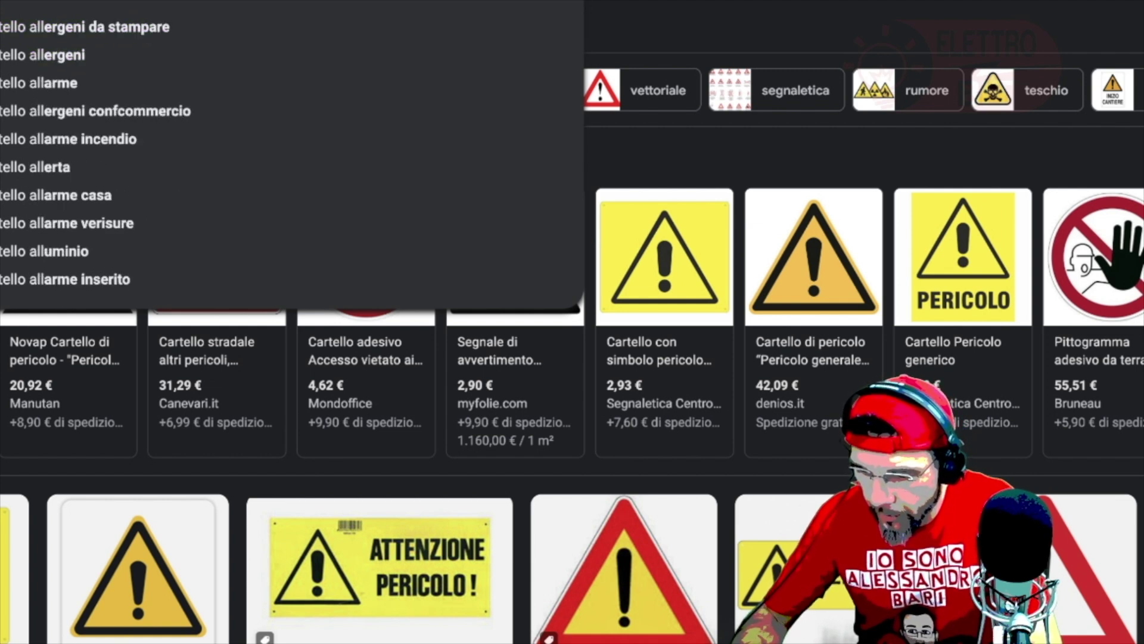
{"action": "key", "text": "Escape"}
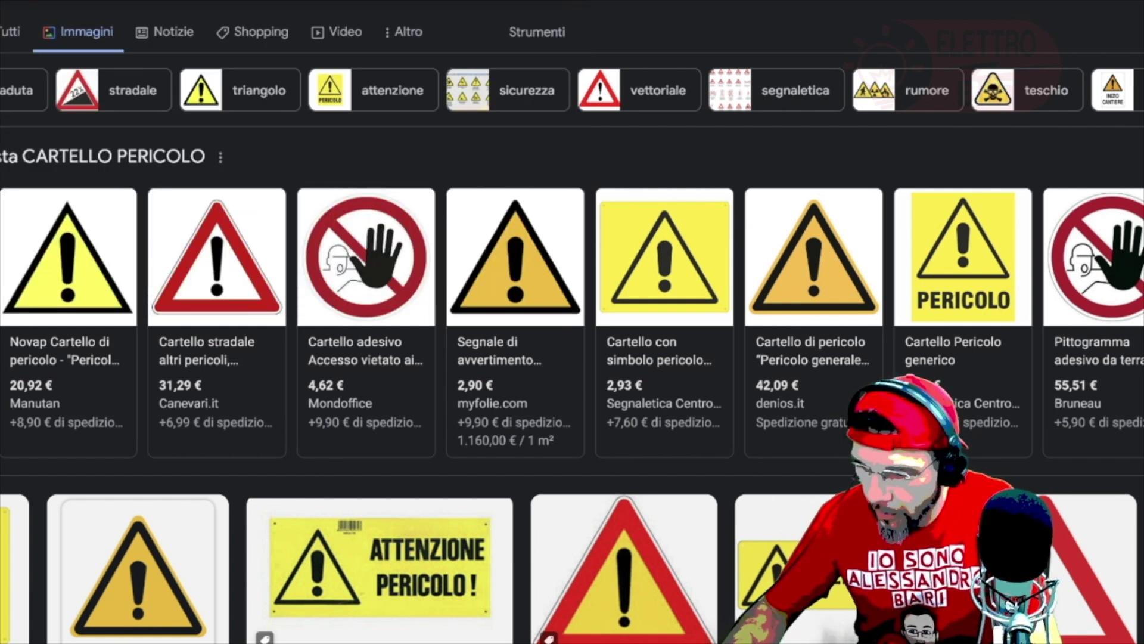
{"action": "type", "text": "uminio"}
{"action": "key", "text": "Return"}
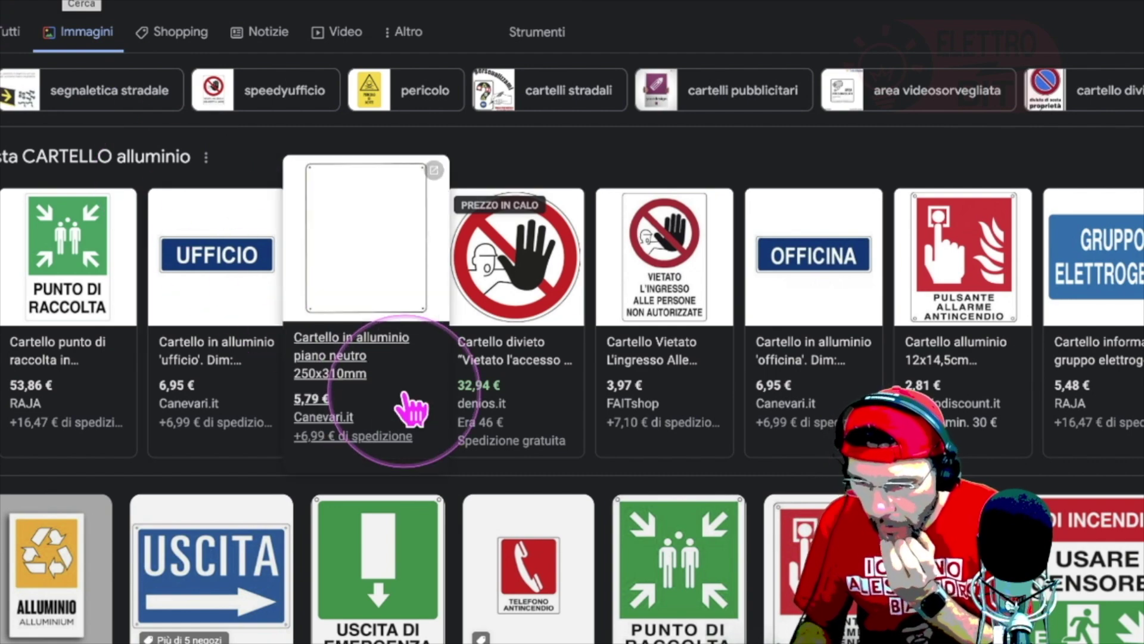
Step: Scroll through the aluminium sign results, such as a blank 250×310 mm plate at 5.79 €
{"action": "scroll", "coordinate": [402, 399], "scroll_direction": "down", "scroll_amount": 5}
{"action": "scroll", "coordinate": [406, 397], "scroll_direction": "down", "scroll_amount": 2}
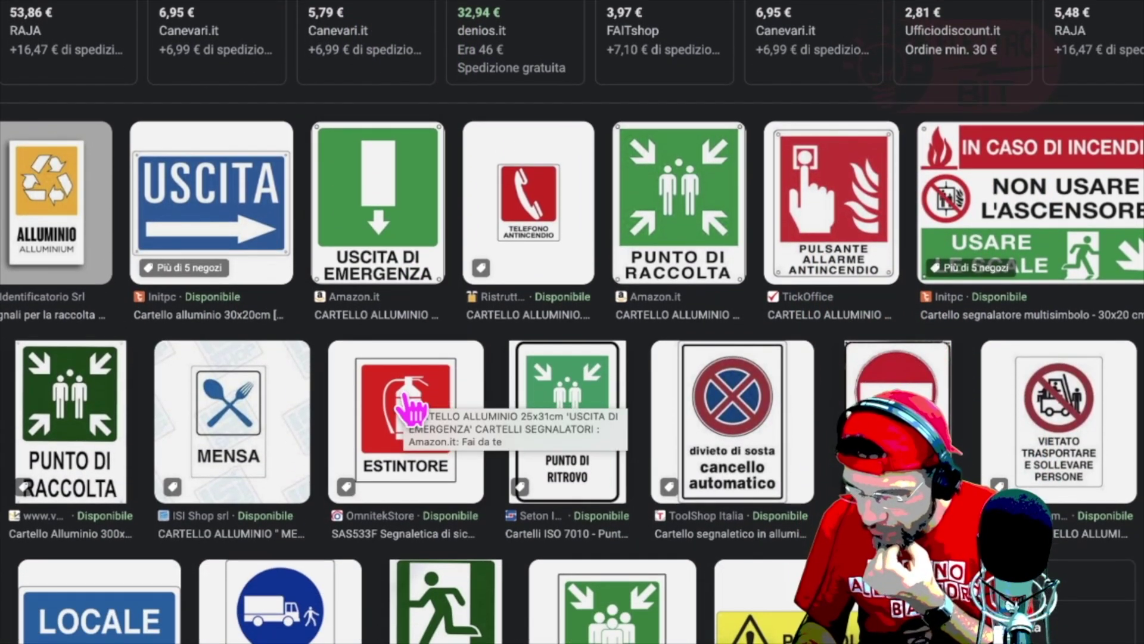
{"action": "scroll", "coordinate": [411, 407], "scroll_direction": "down", "scroll_amount": 7}
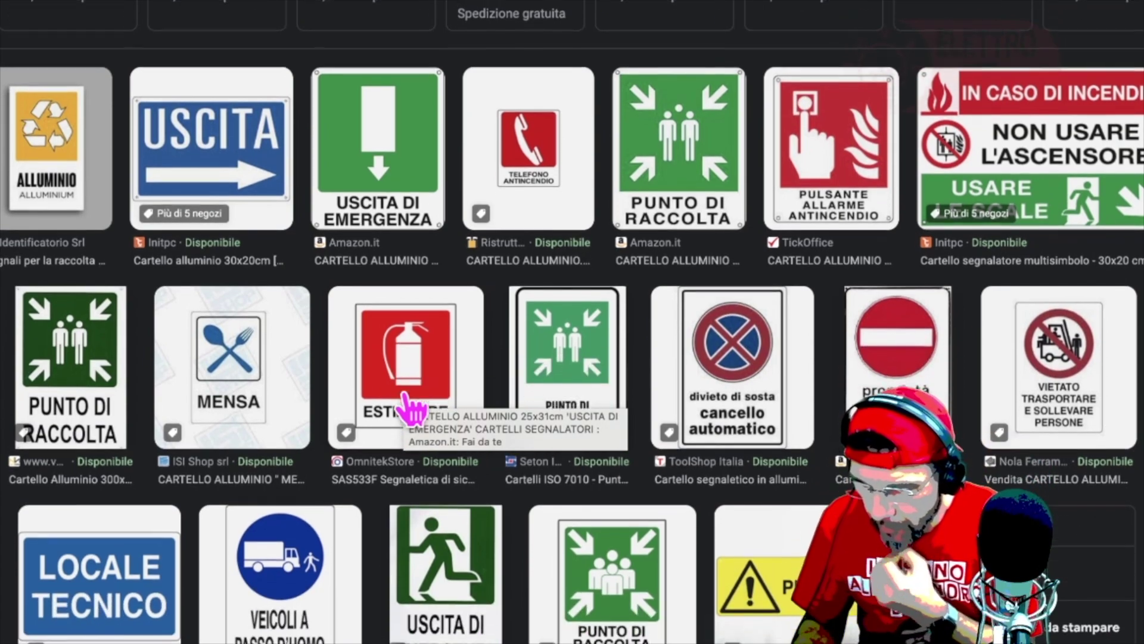
{"action": "scroll", "coordinate": [405, 396], "scroll_direction": "down", "scroll_amount": 8}
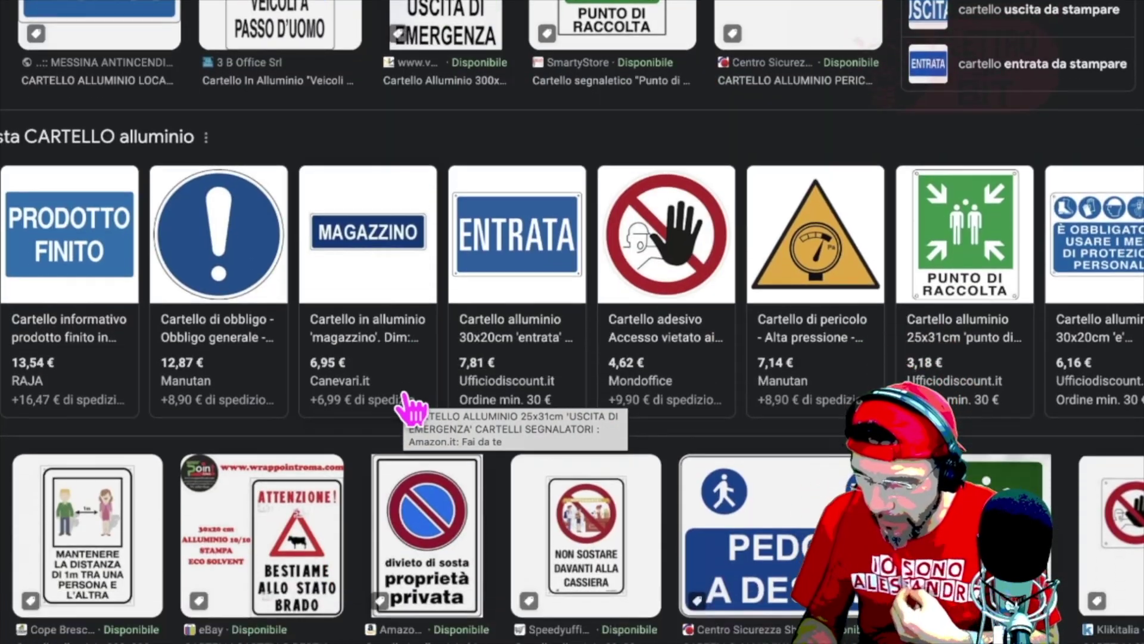
{"action": "scroll", "coordinate": [405, 396], "scroll_direction": "down", "scroll_amount": 6}
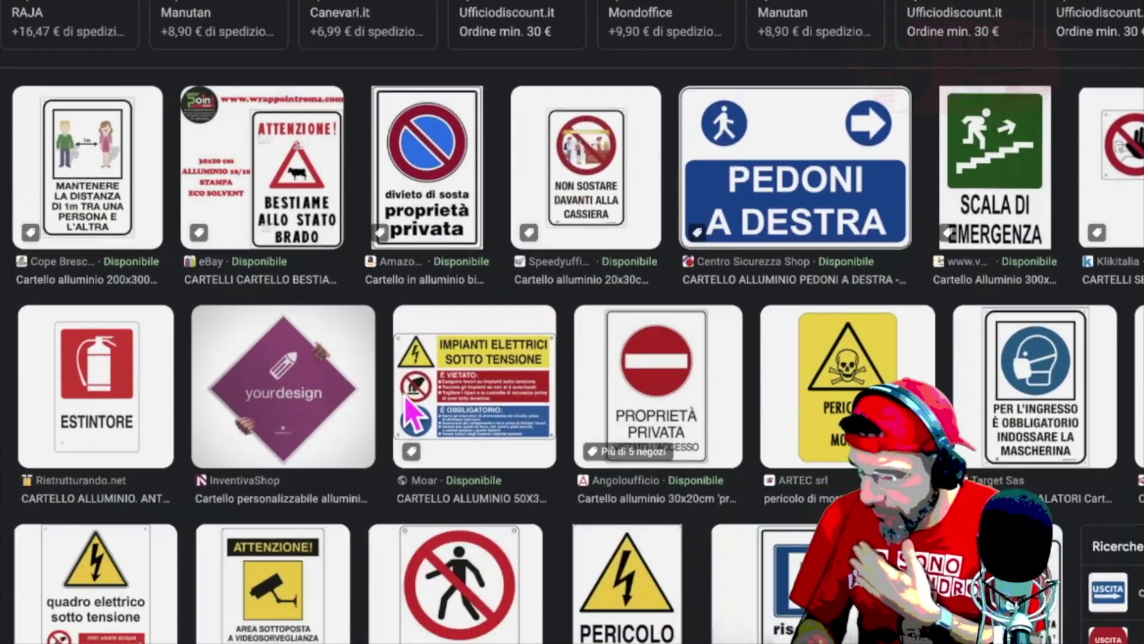
{"action": "scroll", "coordinate": [405, 396], "scroll_direction": "up", "scroll_amount": 20}
Step: Place the cursor in the search query to insert a word before 'alluminio'
{"action": "left_click", "coordinate": [343, 346]}
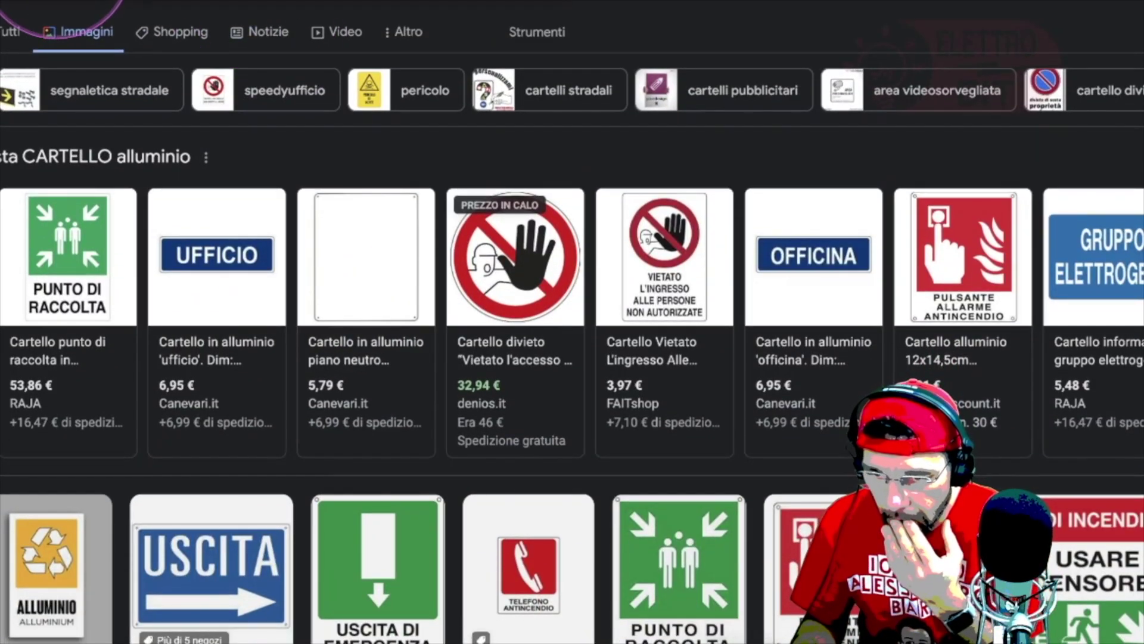
{"action": "left_click", "coordinate": [119, 2]}
{"action": "left_click", "coordinate": [187, 90]}
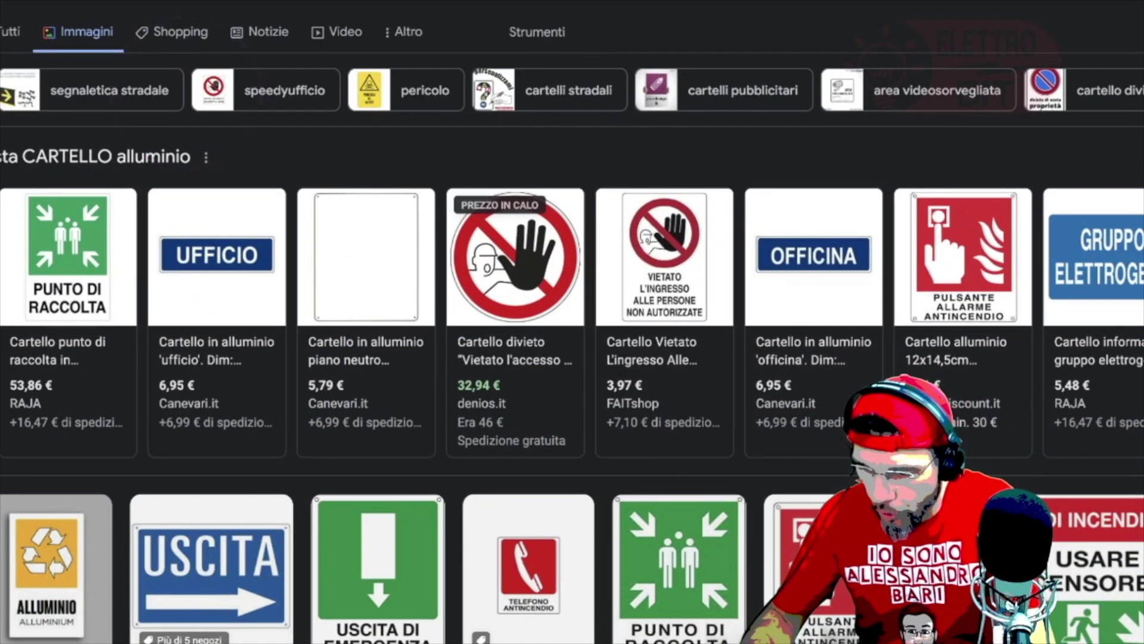
Step: Search 'CARTELLO colore alluminio' and browse examples down to the 8.53 € Manutan falling-ice sign
{"action": "key", "text": "Return"}
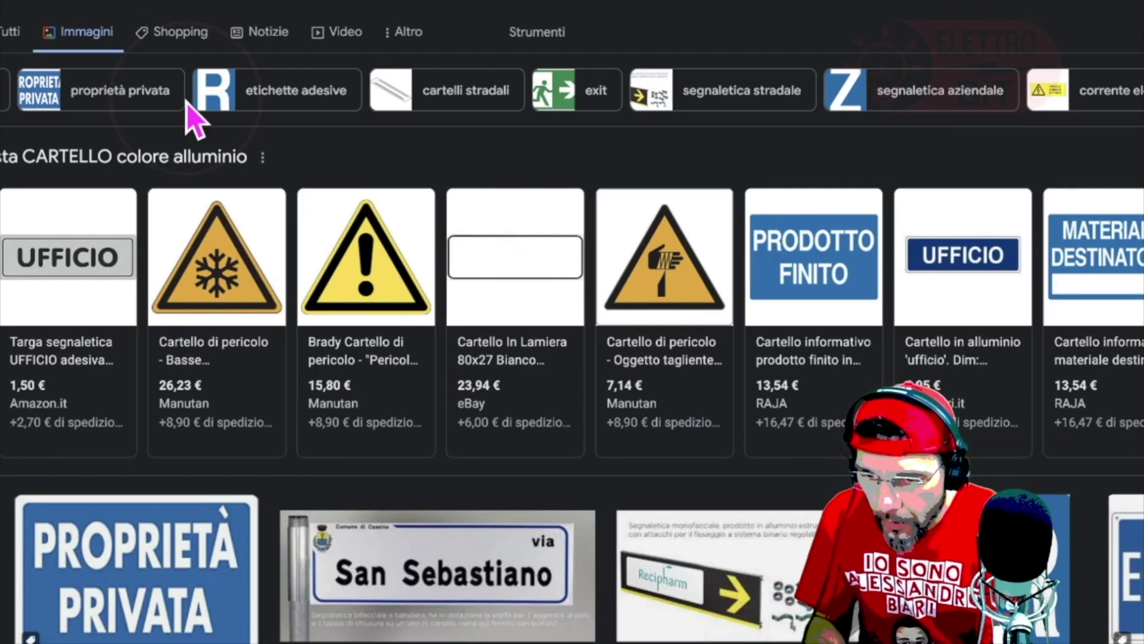
{"action": "mouse_move", "coordinate": [82, 276]}
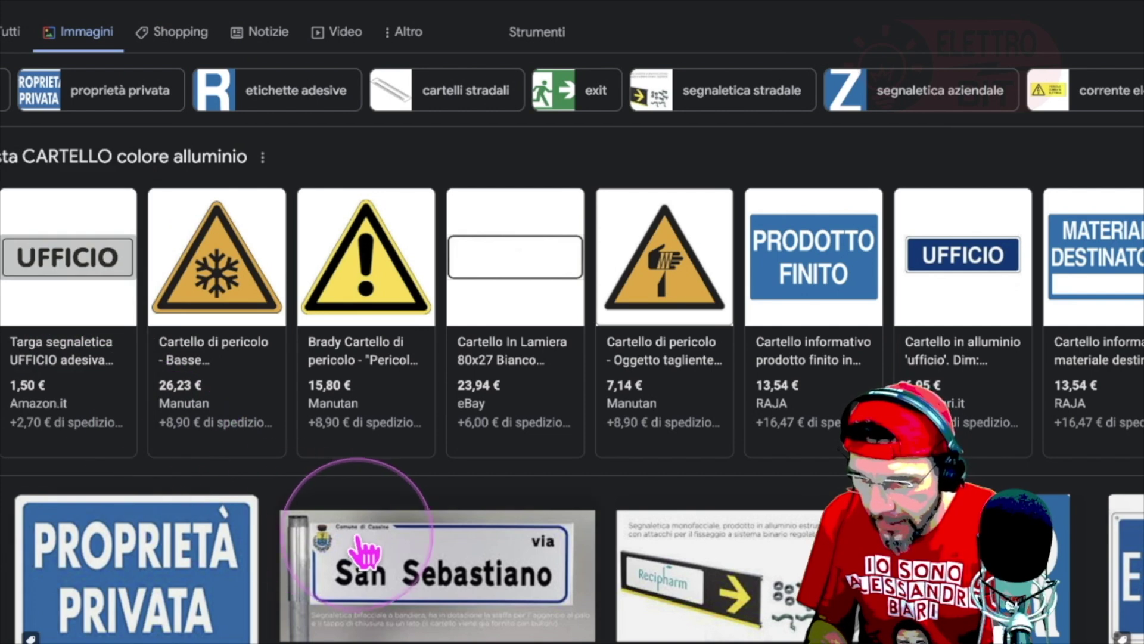
{"action": "scroll", "coordinate": [742, 590], "scroll_direction": "down", "scroll_amount": 5}
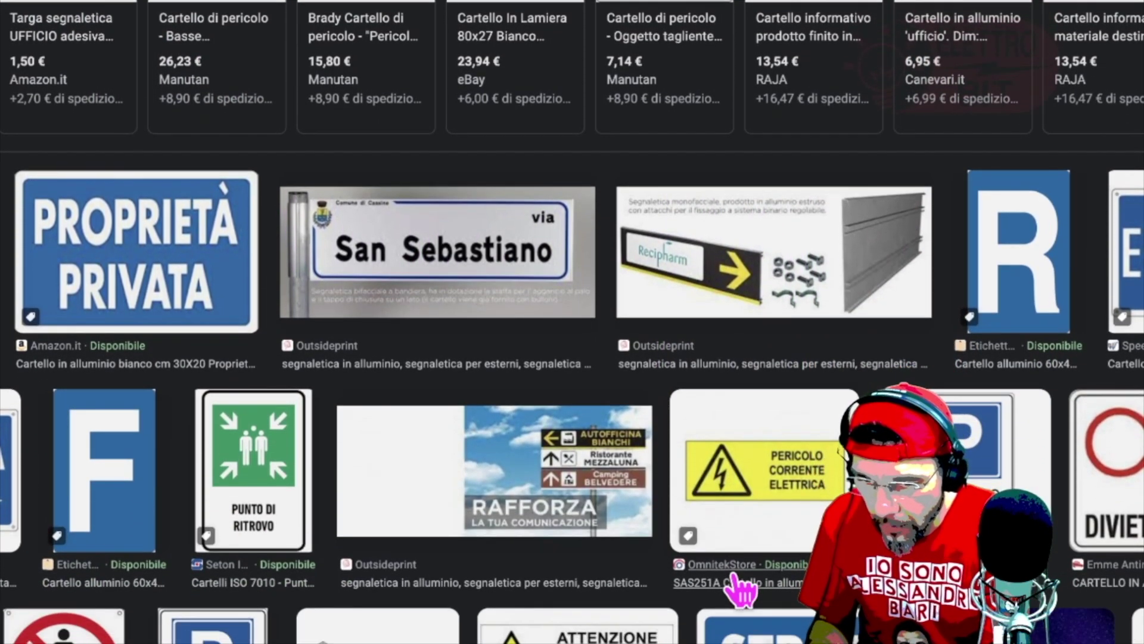
{"action": "scroll", "coordinate": [741, 590], "scroll_direction": "down", "scroll_amount": 3}
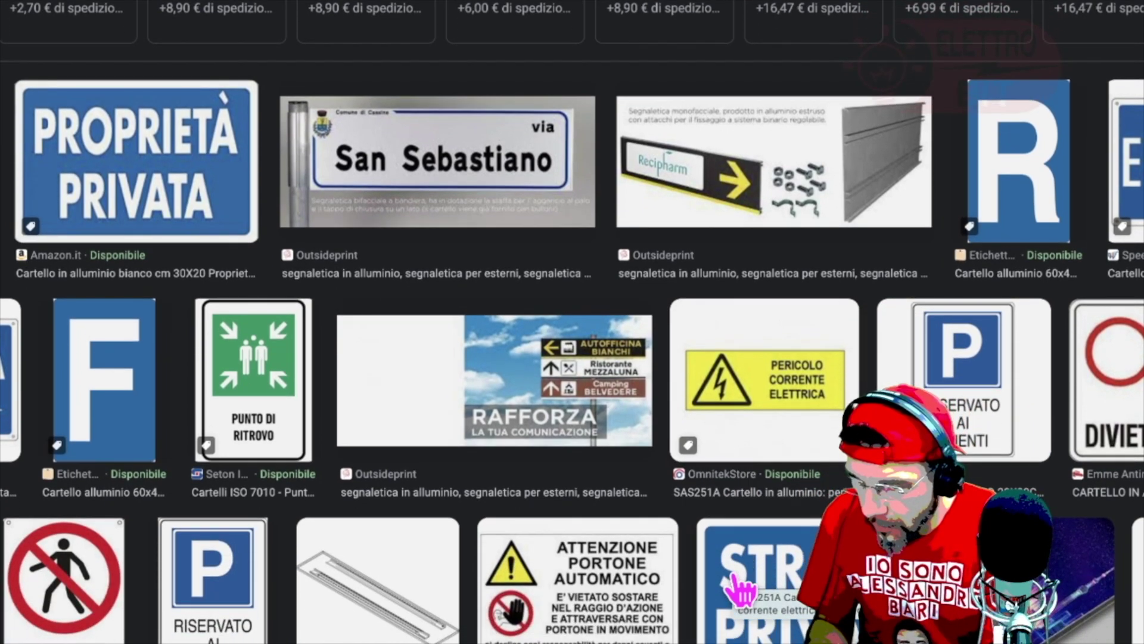
{"action": "scroll", "coordinate": [742, 590], "scroll_direction": "down", "scroll_amount": 3}
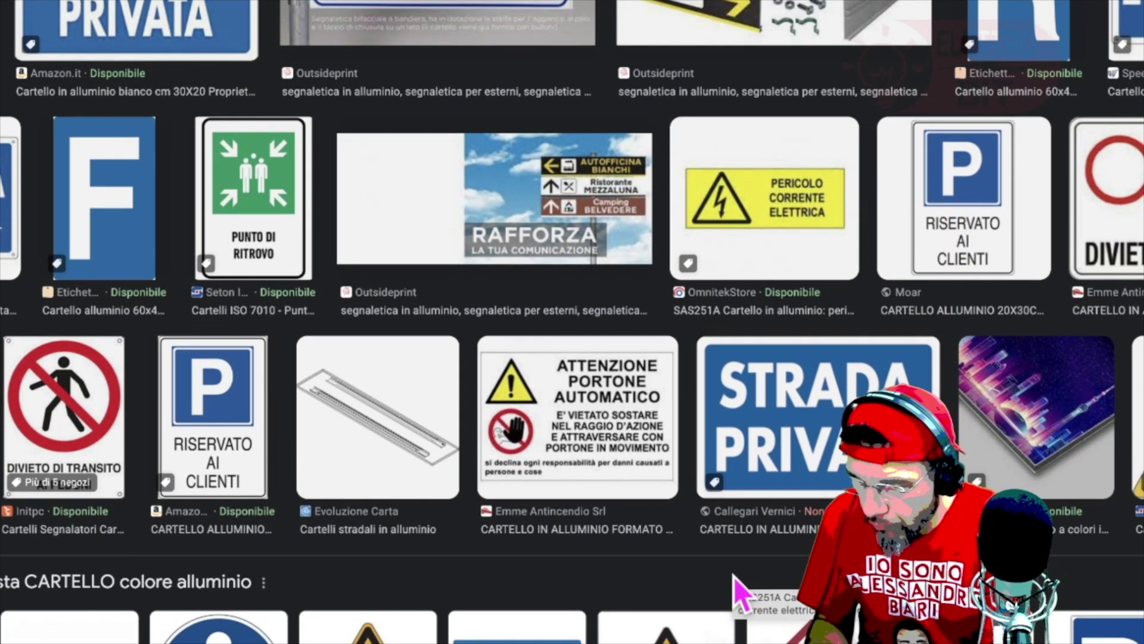
{"action": "scroll", "coordinate": [740, 592], "scroll_direction": "down", "scroll_amount": 3}
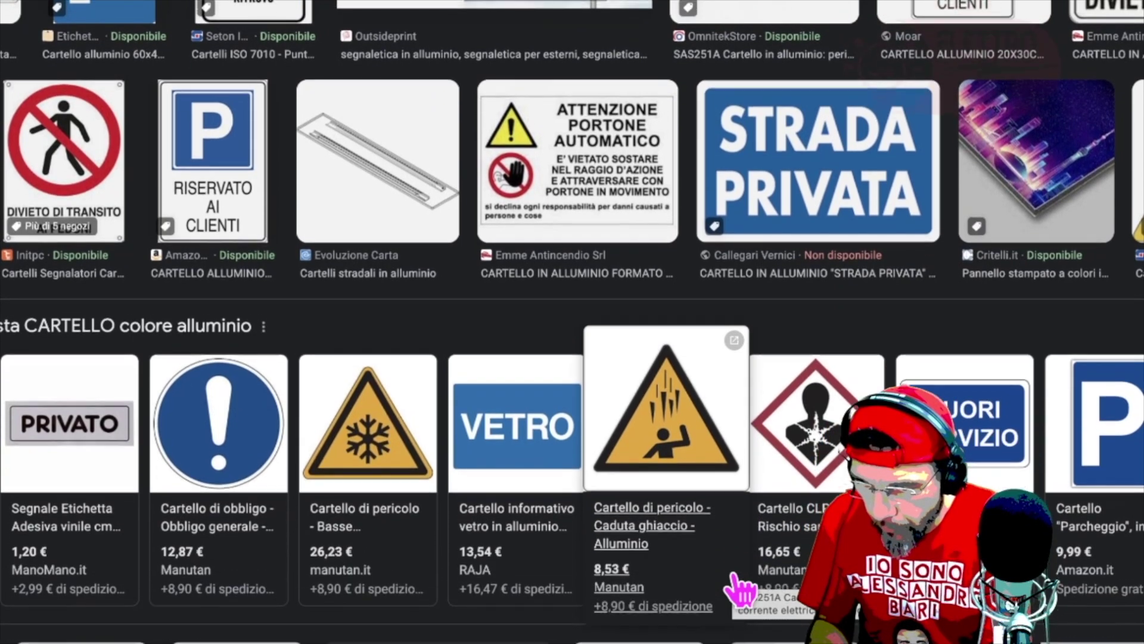
{"action": "left_click", "coordinate": [149, 501]}
{"action": "mouse_move", "coordinate": [37, 441]}
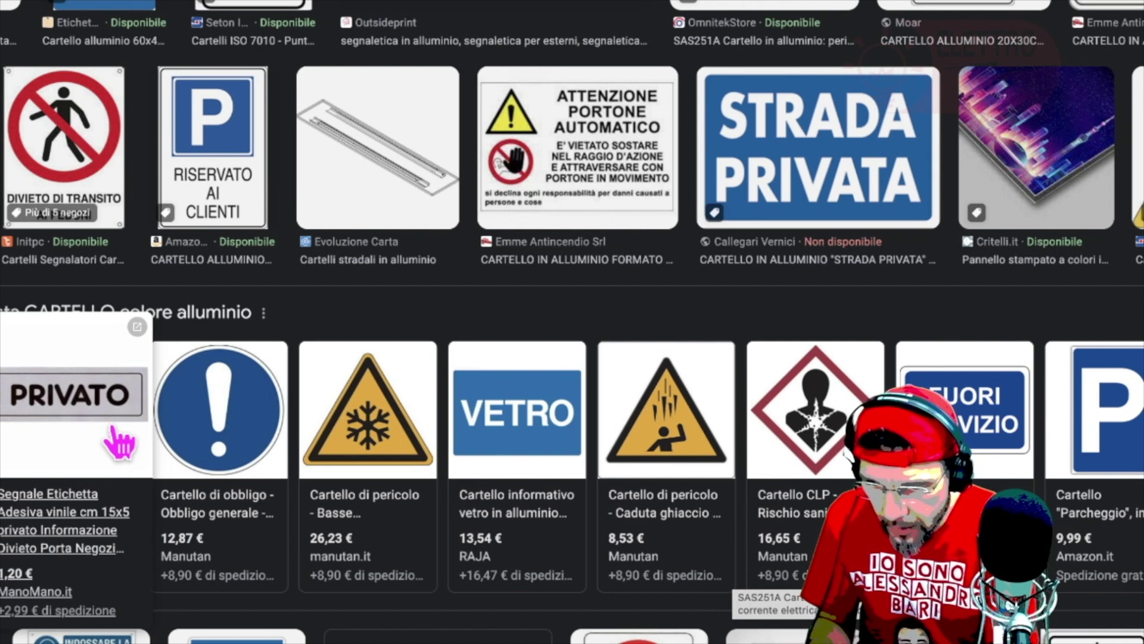
{"action": "scroll", "coordinate": [655, 464], "scroll_direction": "down", "scroll_amount": 4}
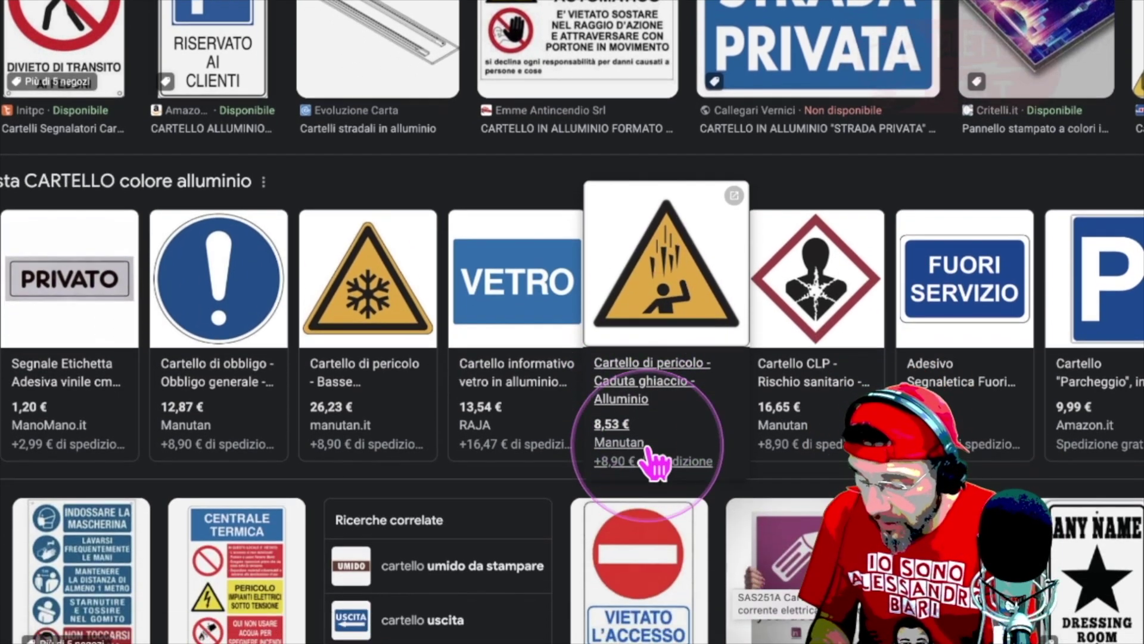
{"action": "scroll", "coordinate": [648, 450], "scroll_direction": "down", "scroll_amount": 5}
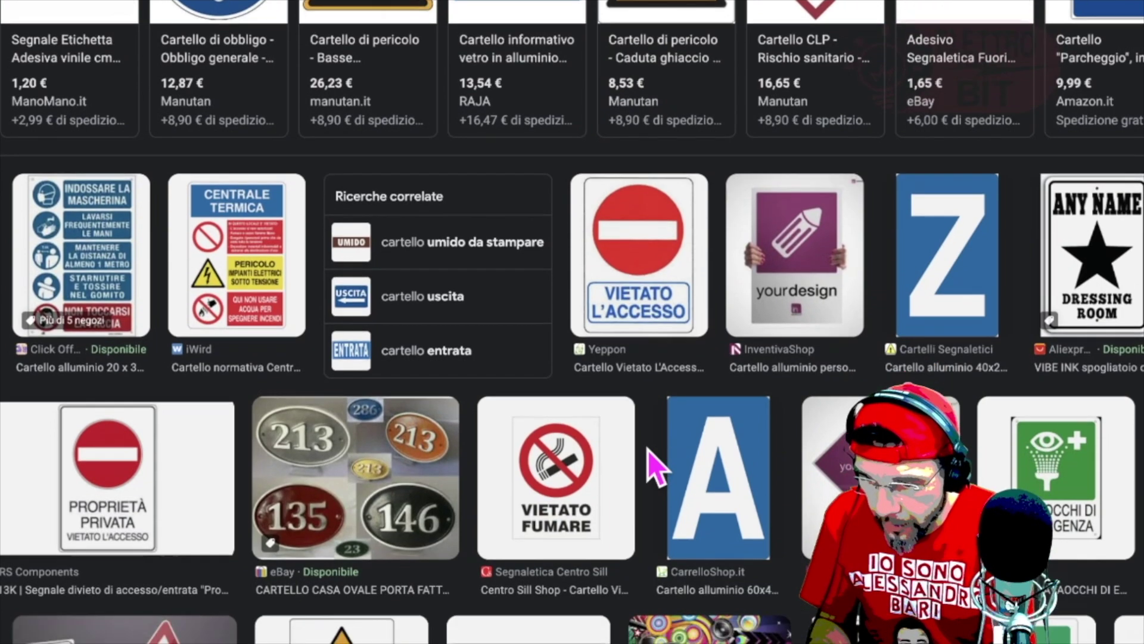
{"action": "scroll", "coordinate": [648, 449], "scroll_direction": "down", "scroll_amount": 3}
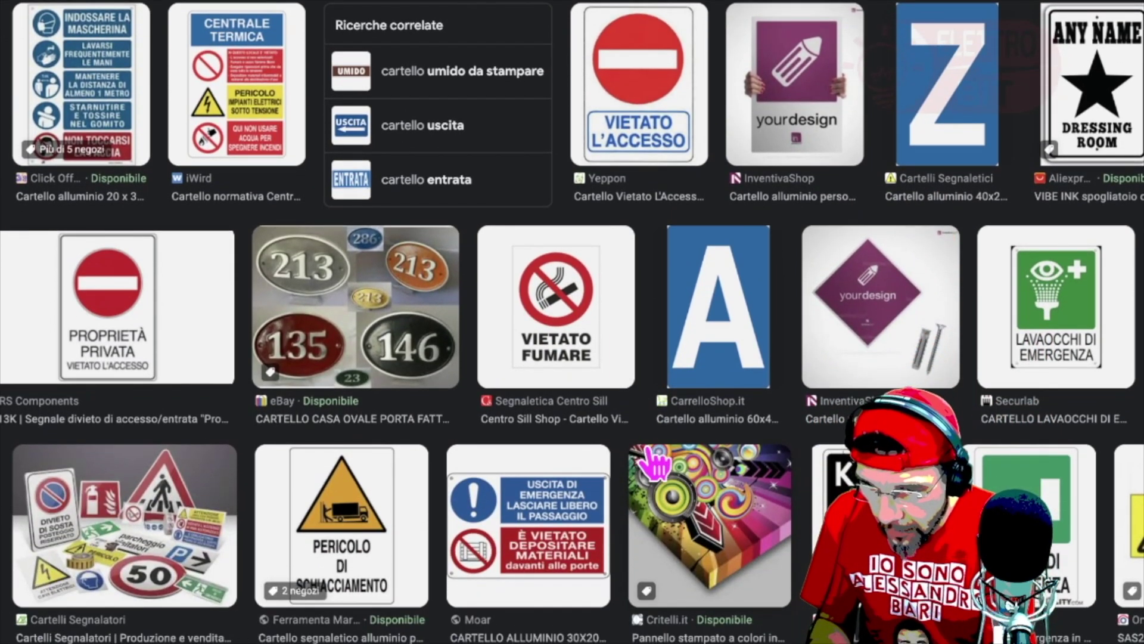